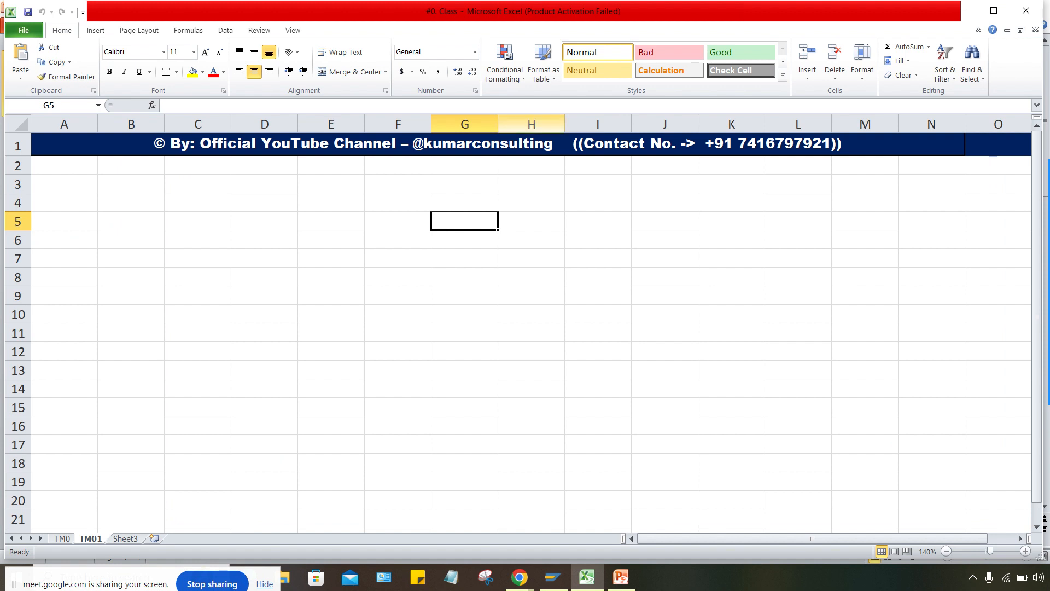
Widen column G slightly and enter the labels "customer" in G5 and "vendor" in G6
drag(498, 124, 517, 124)
key(F2)
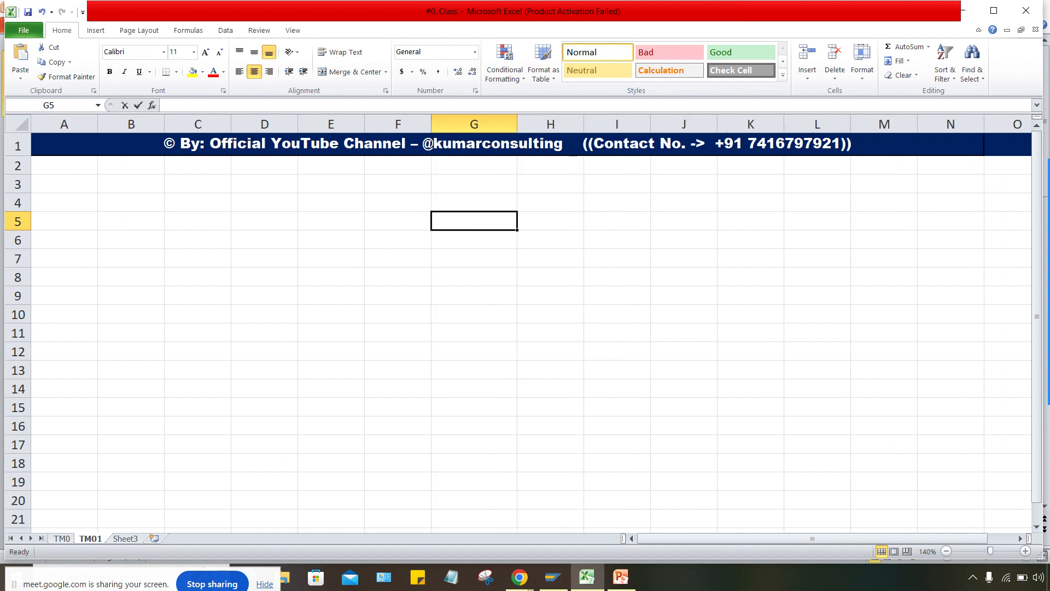
text(customer)
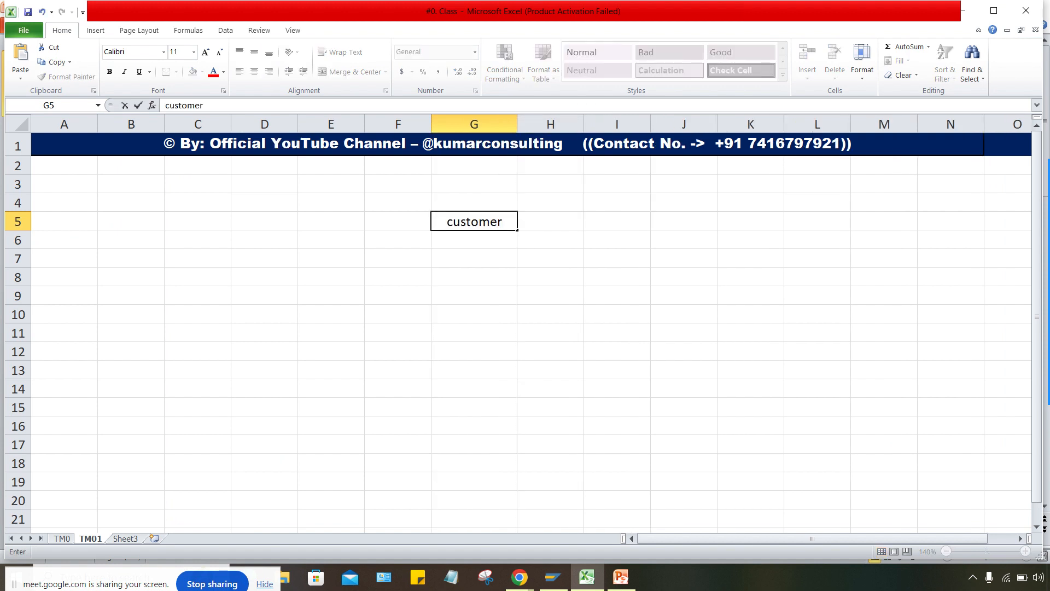
key(Return)
text(vendor)
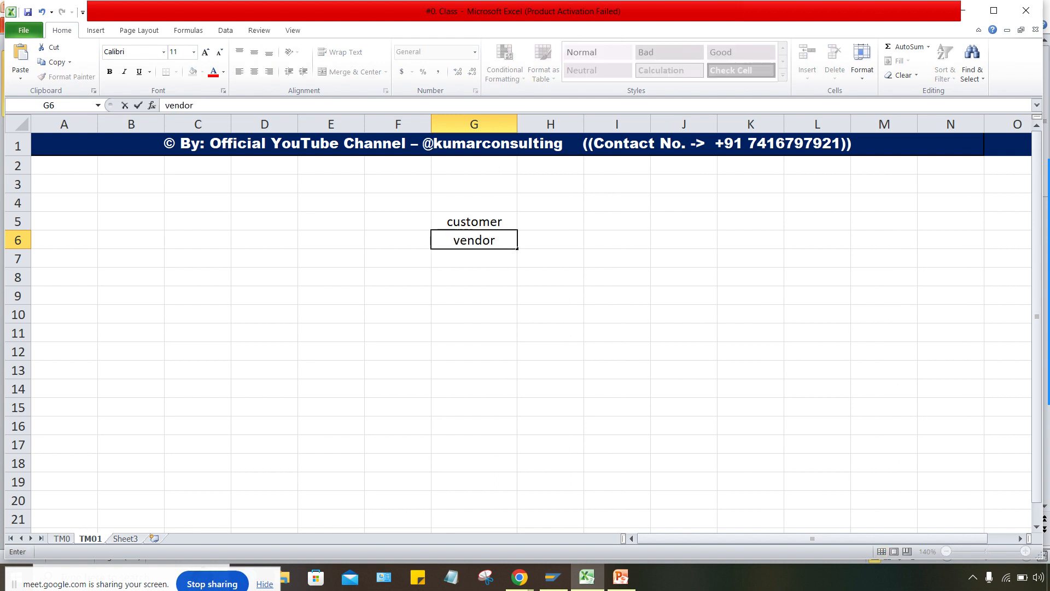
key(Return)
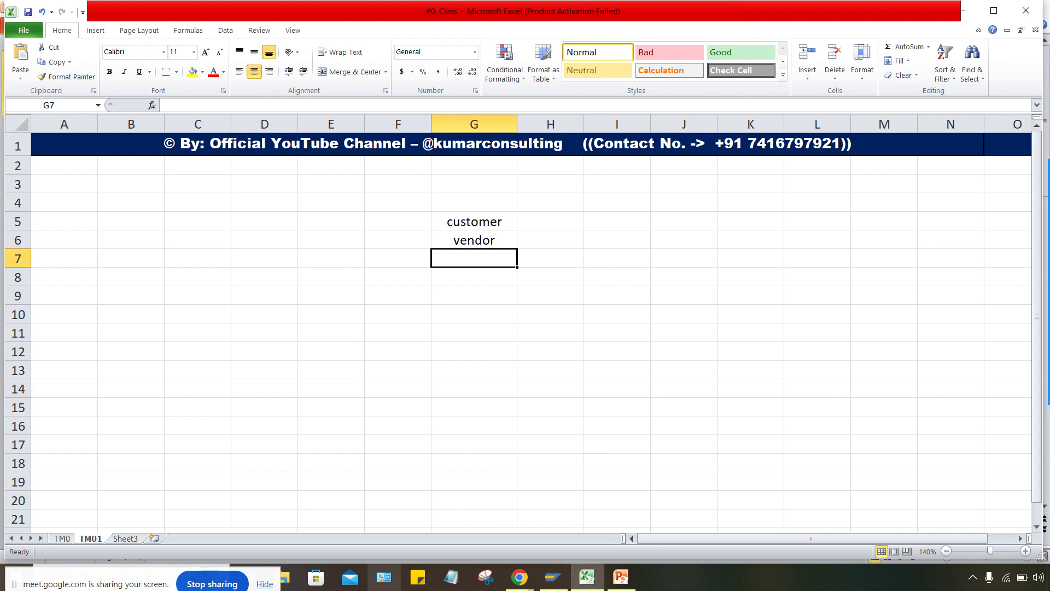
Enter "USA" as a label in cell G3, above the customer and vendor labels
click(519, 577)
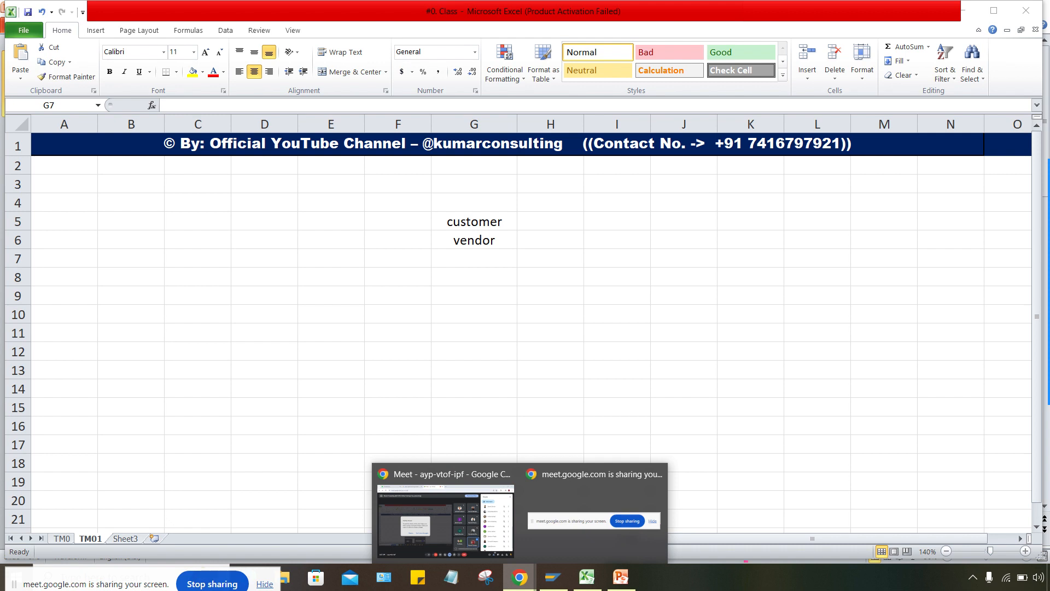
click(474, 259)
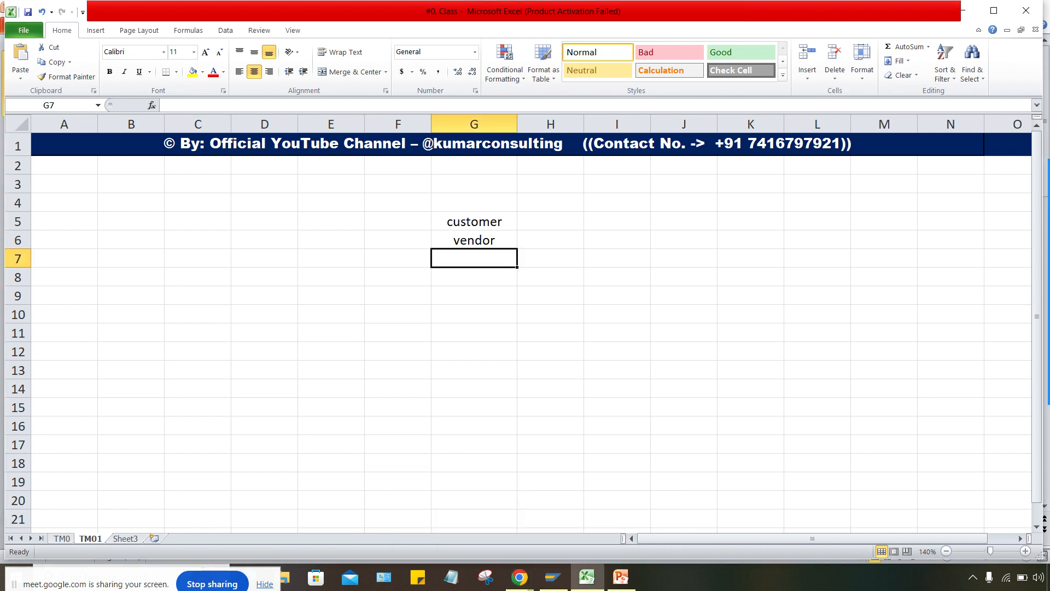
click(474, 184)
text(USA)
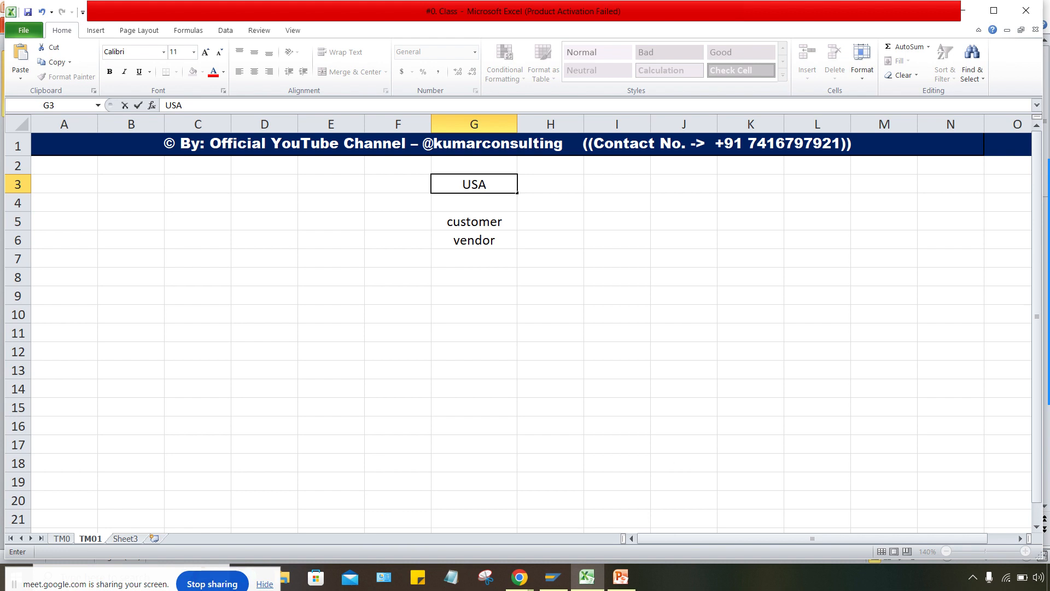
key(Return)
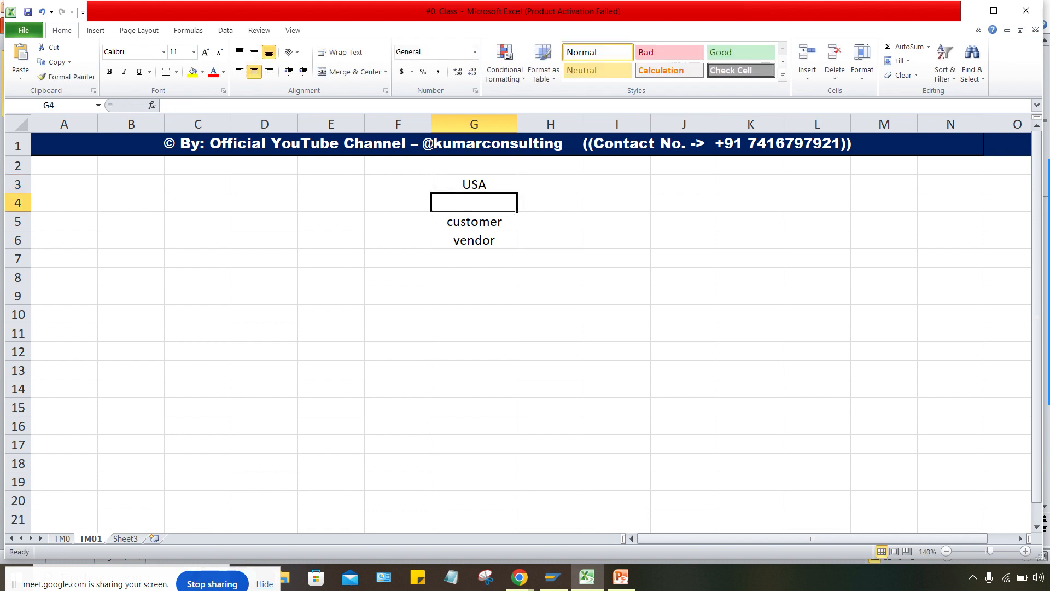
click(474, 184)
click(475, 222)
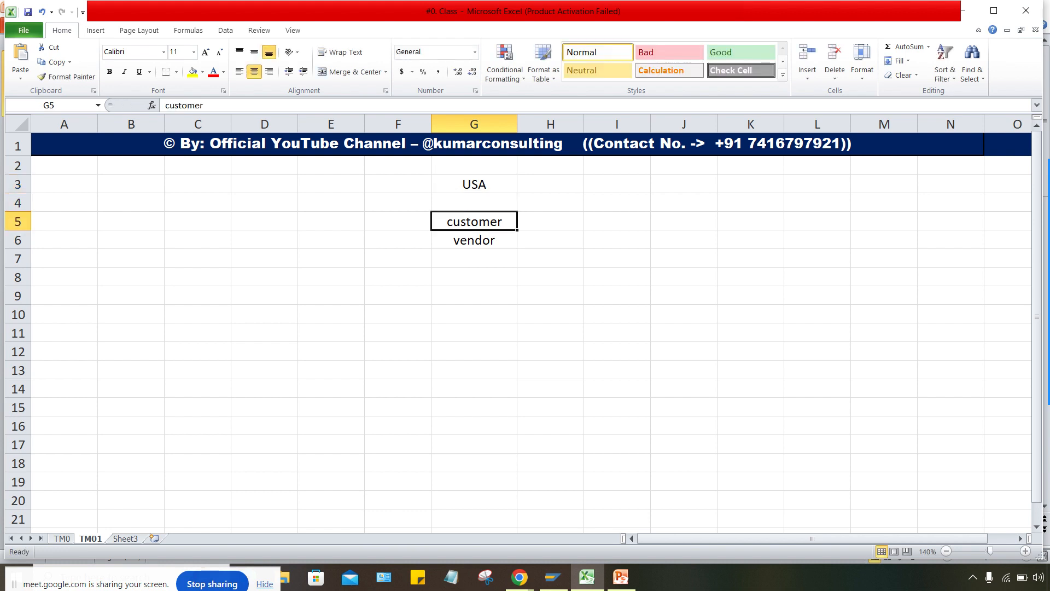
click(474, 240)
click(474, 221)
click(474, 184)
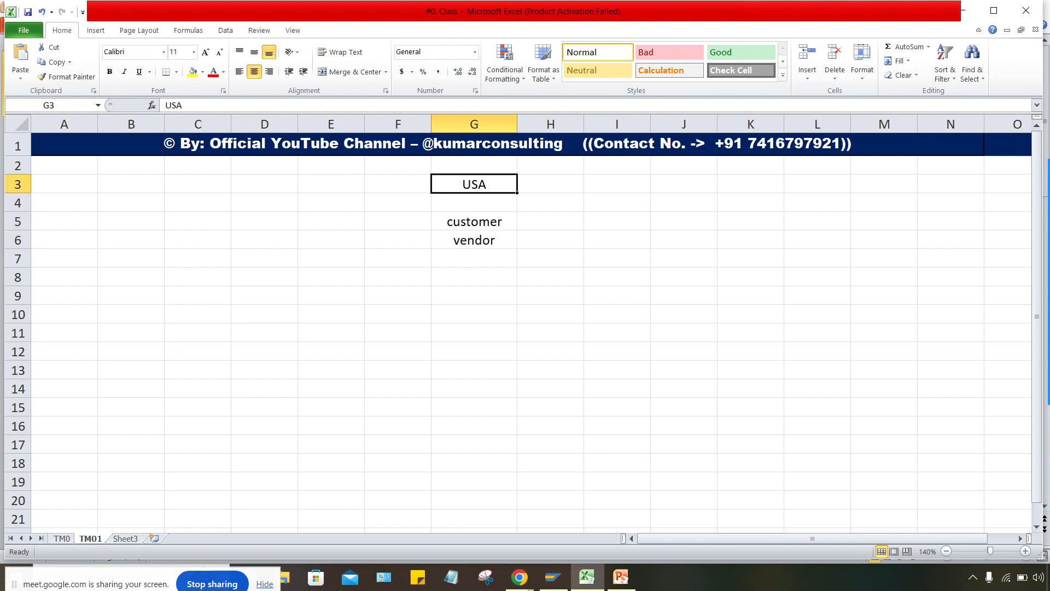
click(551, 239)
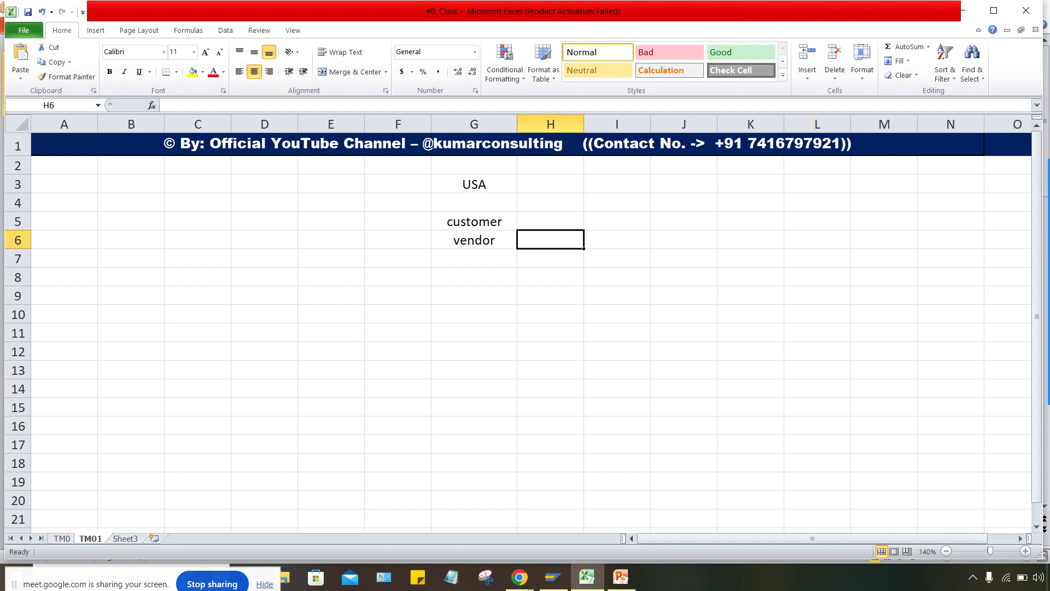
Enter 10% in cell H3, next to the USA label
click(474, 184)
key(Right)
text(1)
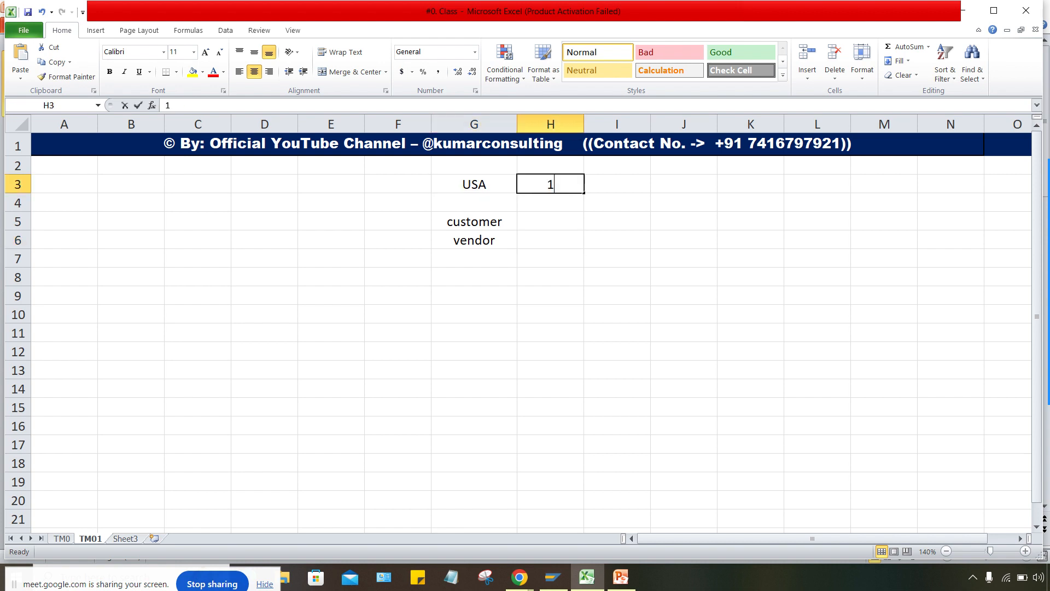
text(0)
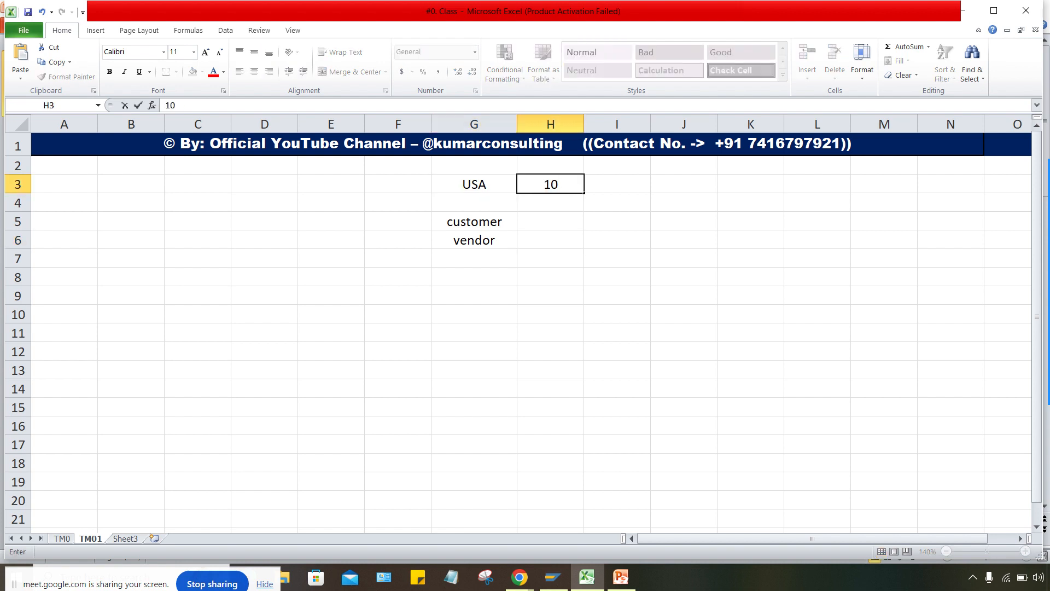
text(%)
key(Return)
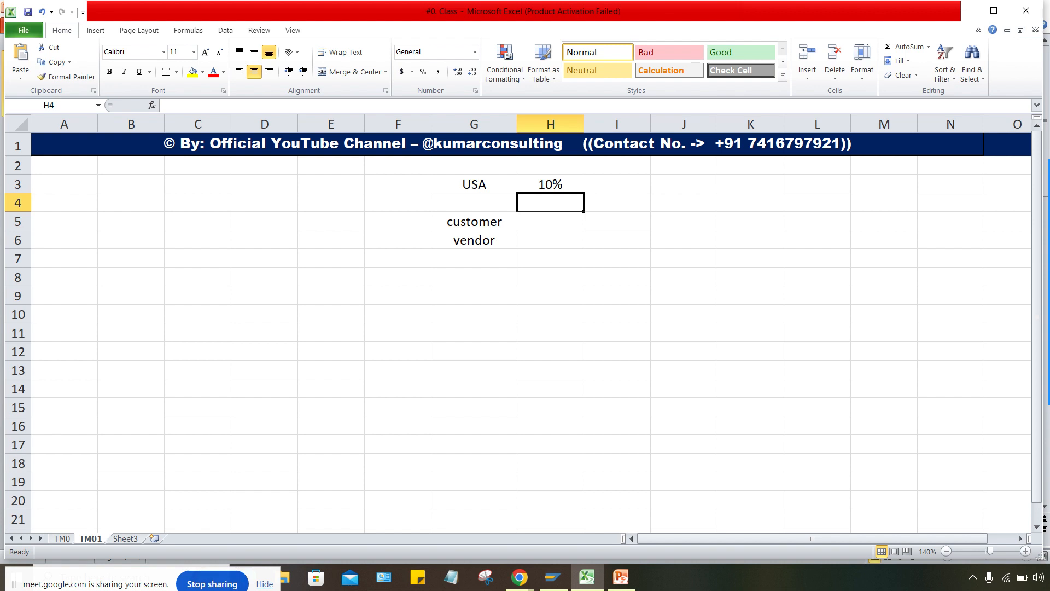
click(474, 185)
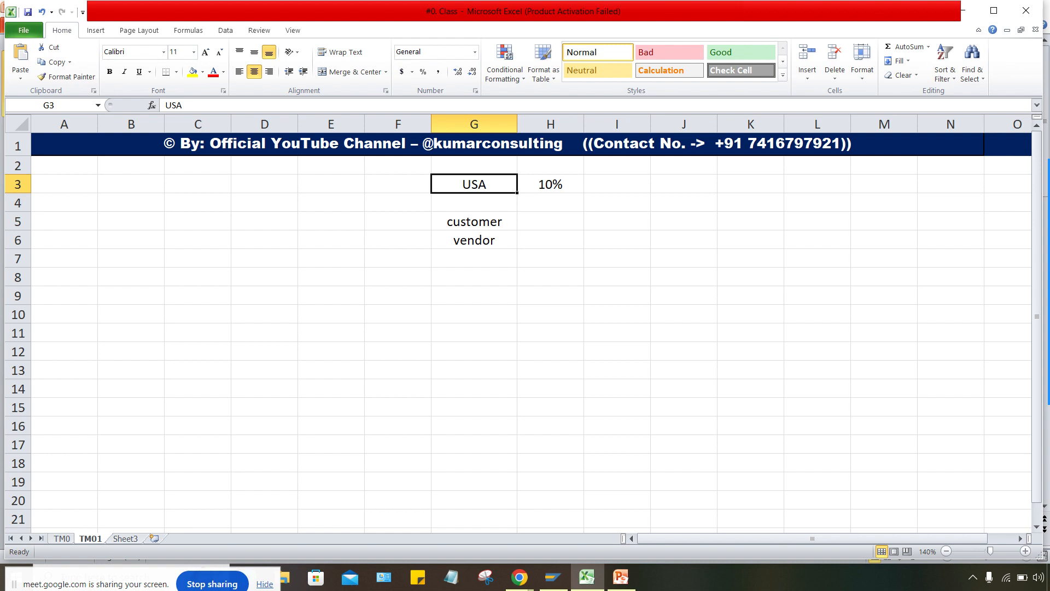
click(474, 296)
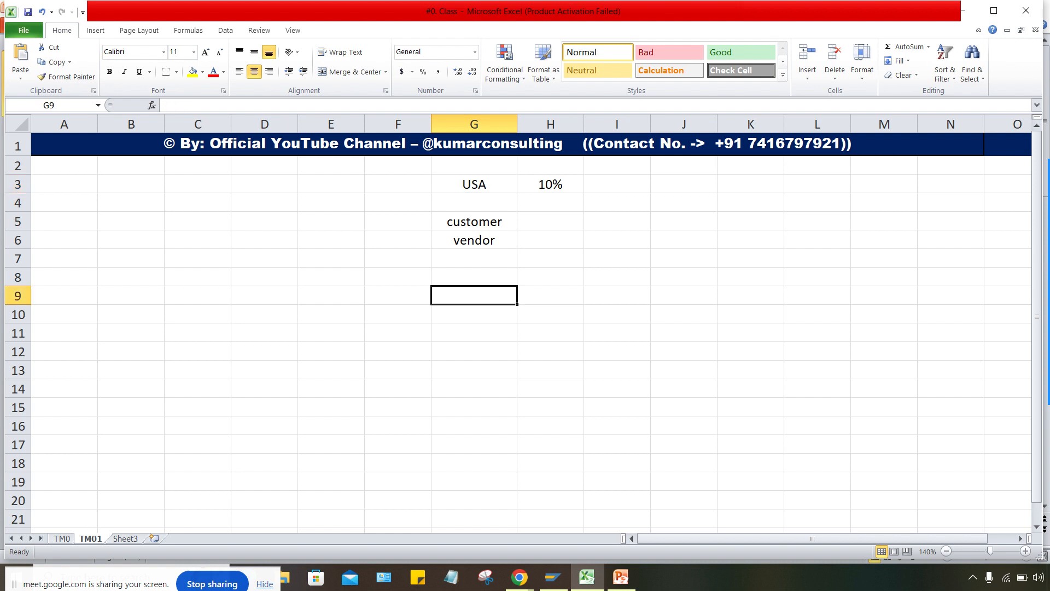
click(474, 278)
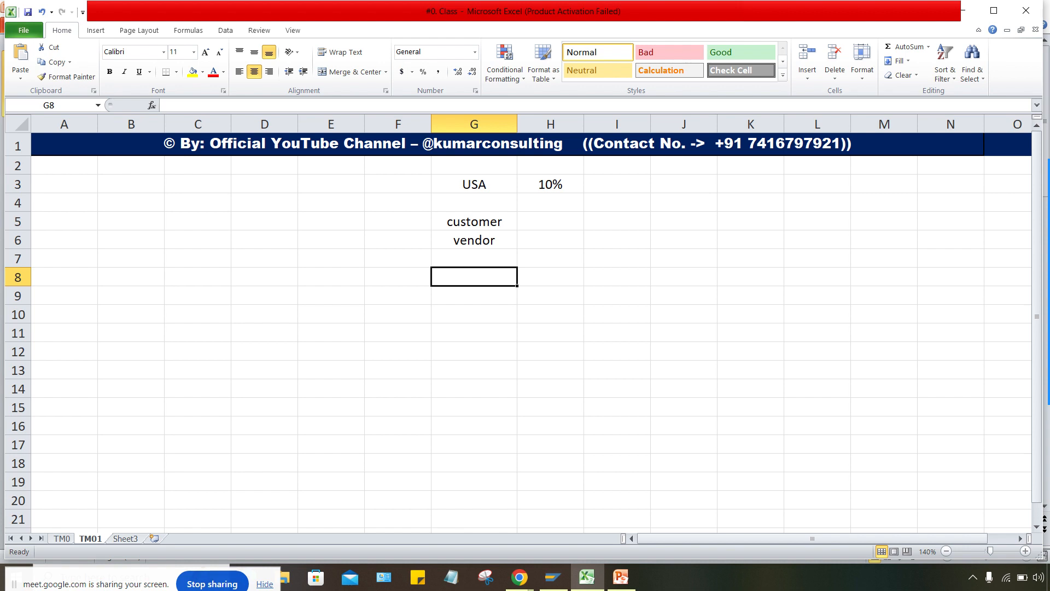
click(474, 184)
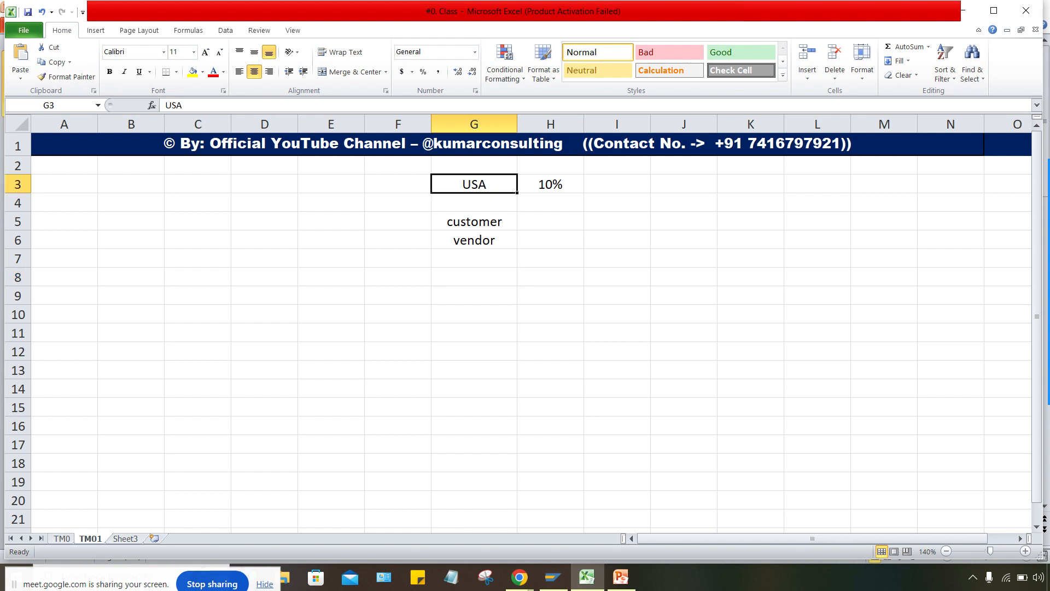
click(550, 184)
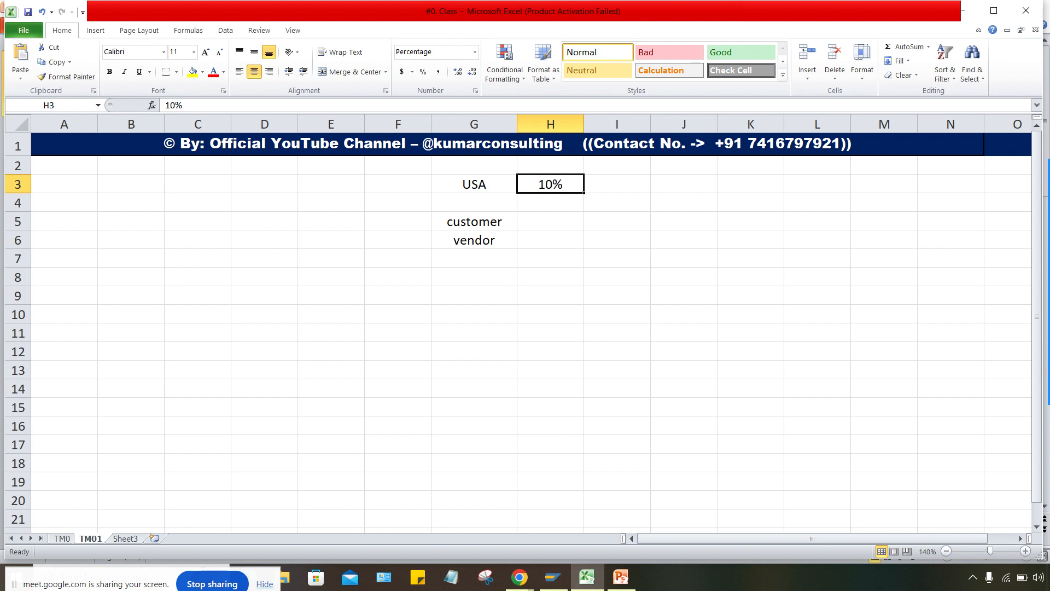
click(474, 277)
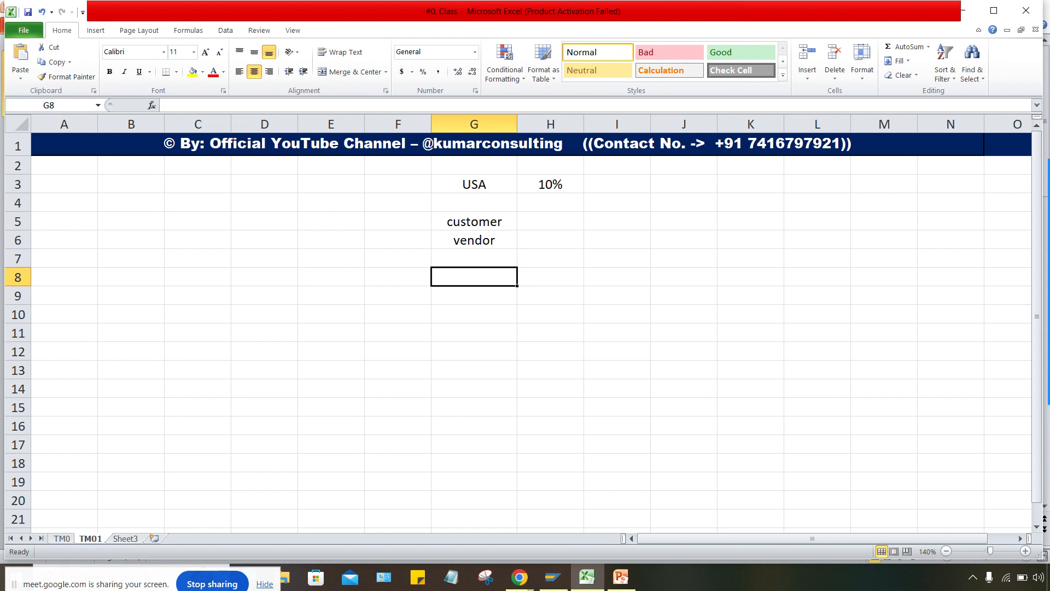
click(519, 577)
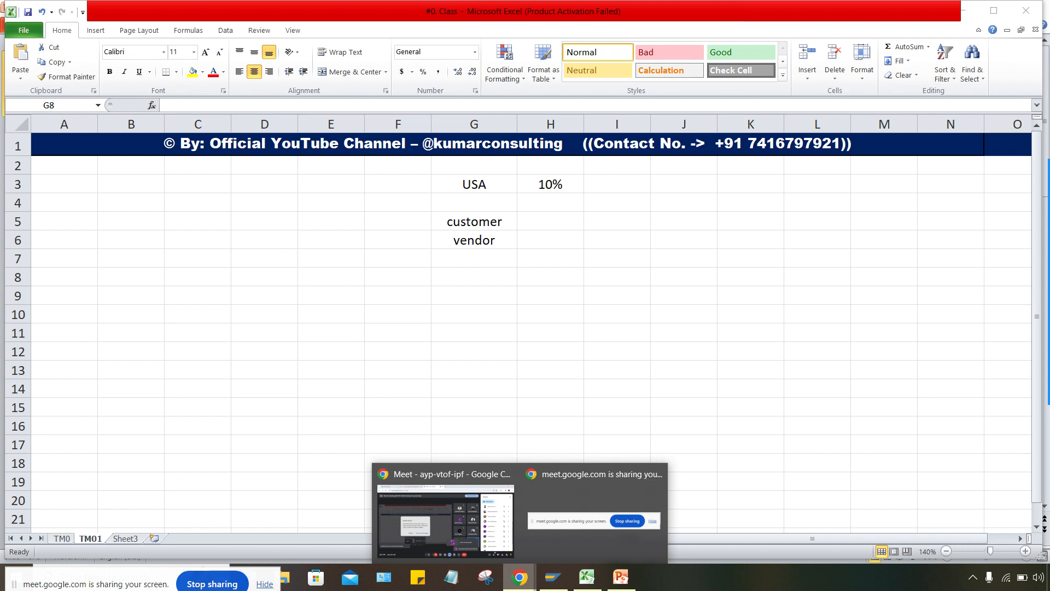
click(587, 577)
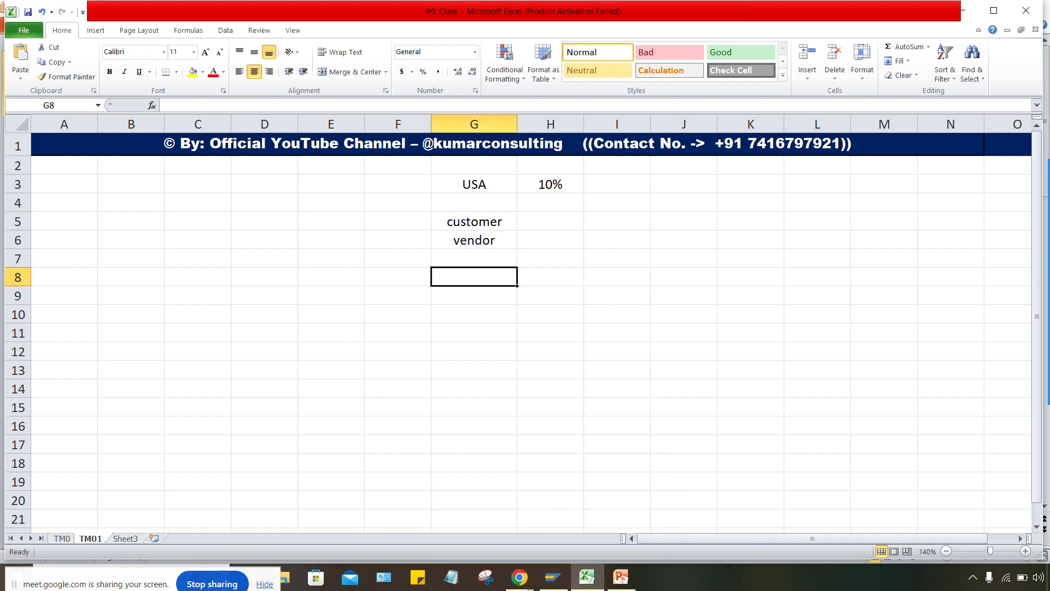
click(474, 184)
click(551, 184)
click(474, 184)
click(550, 184)
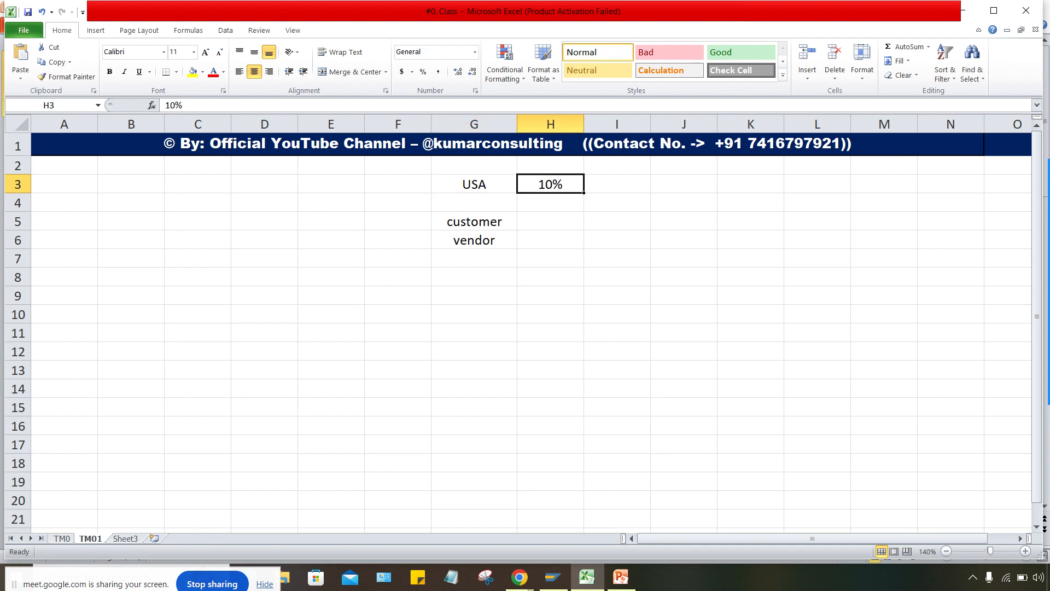
Enter the label "Depo" in cell G8, below the vendor label
click(474, 277)
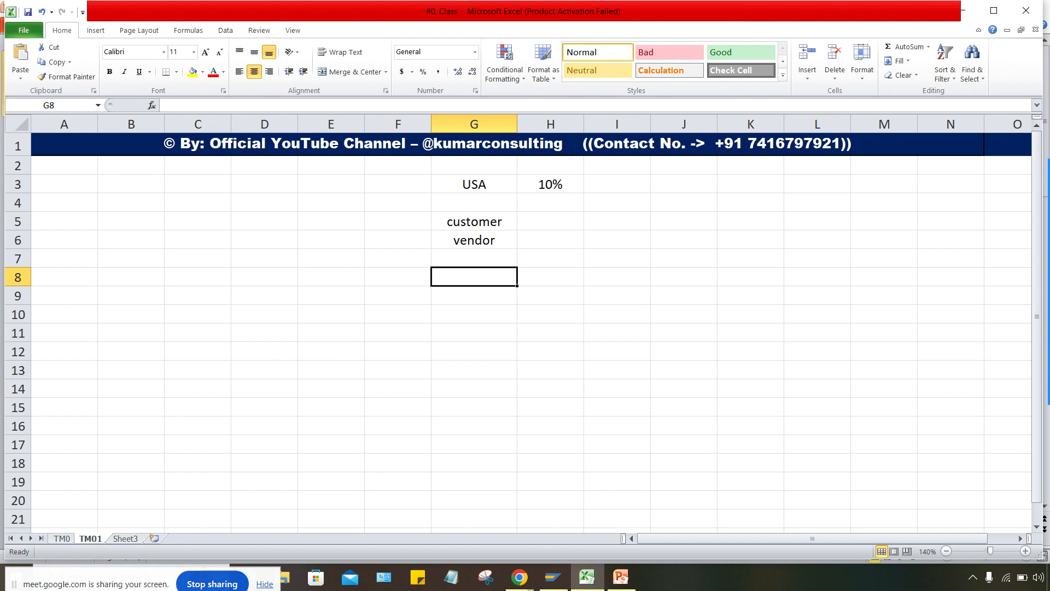
text(Depo)
key(Return)
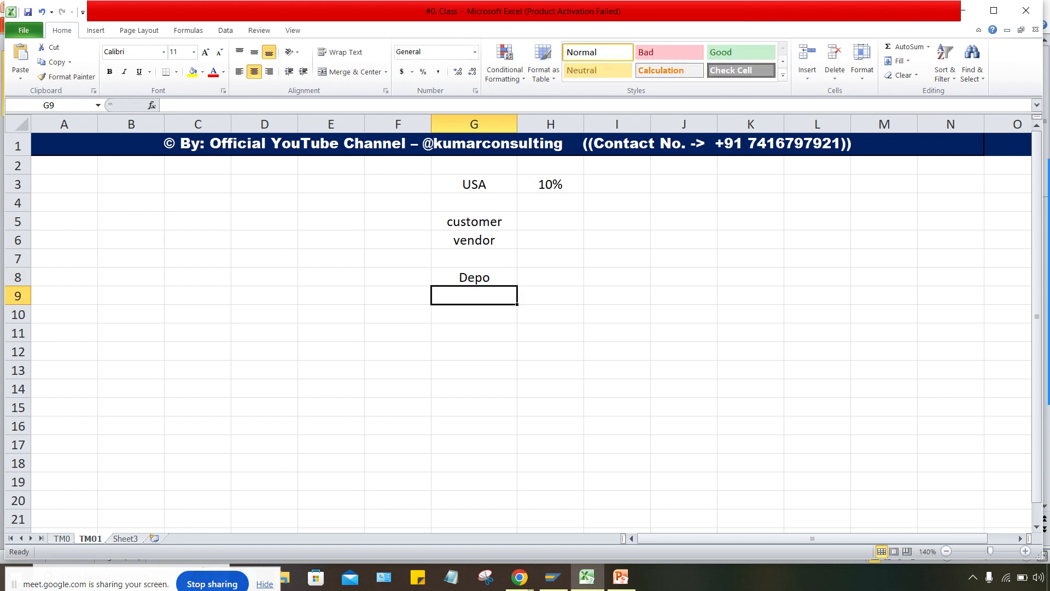
key(Up)
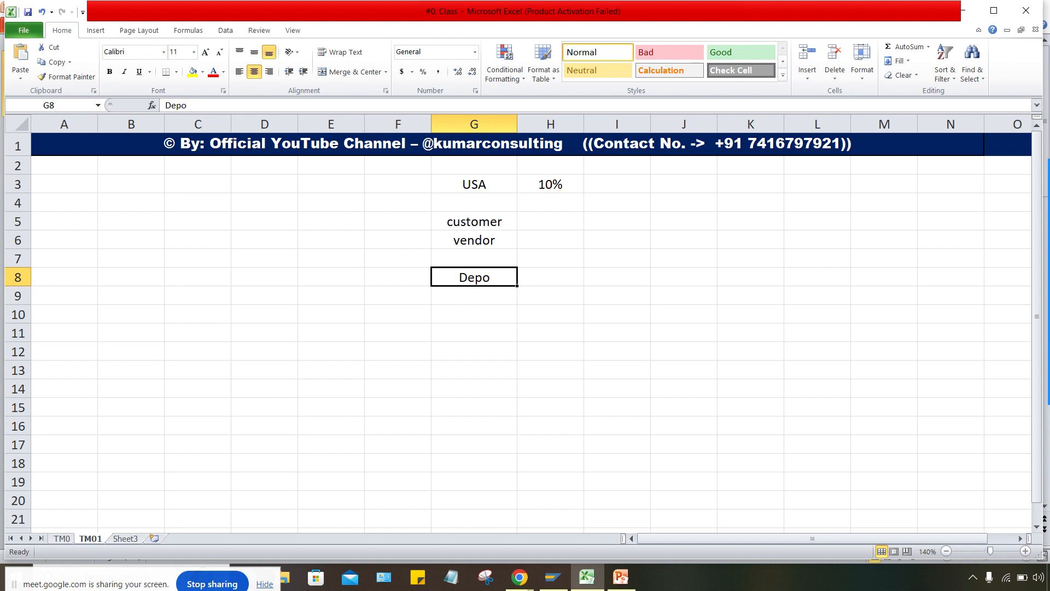
key(Right)
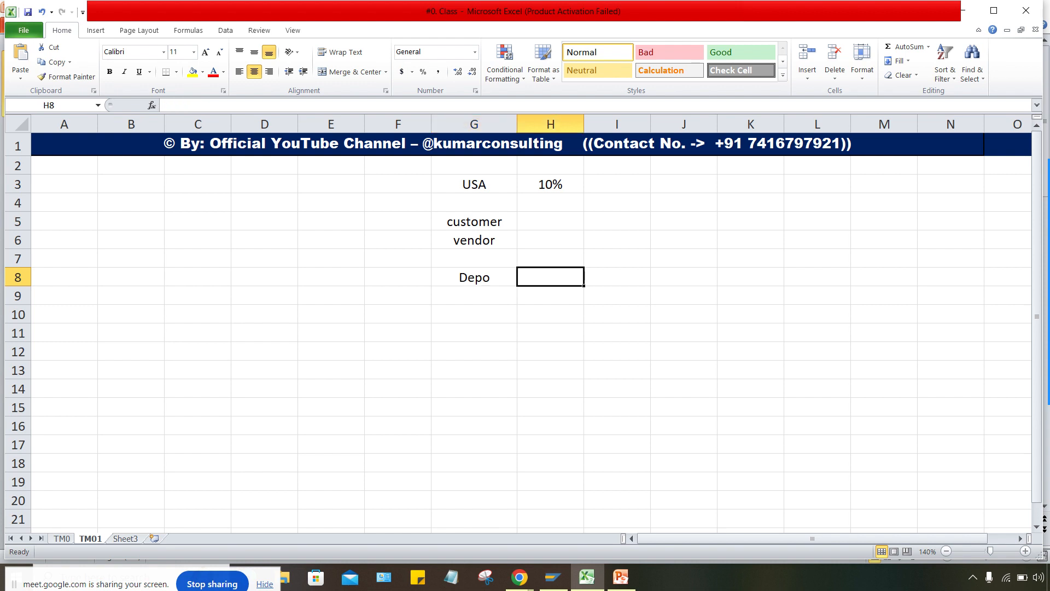
key(Left)
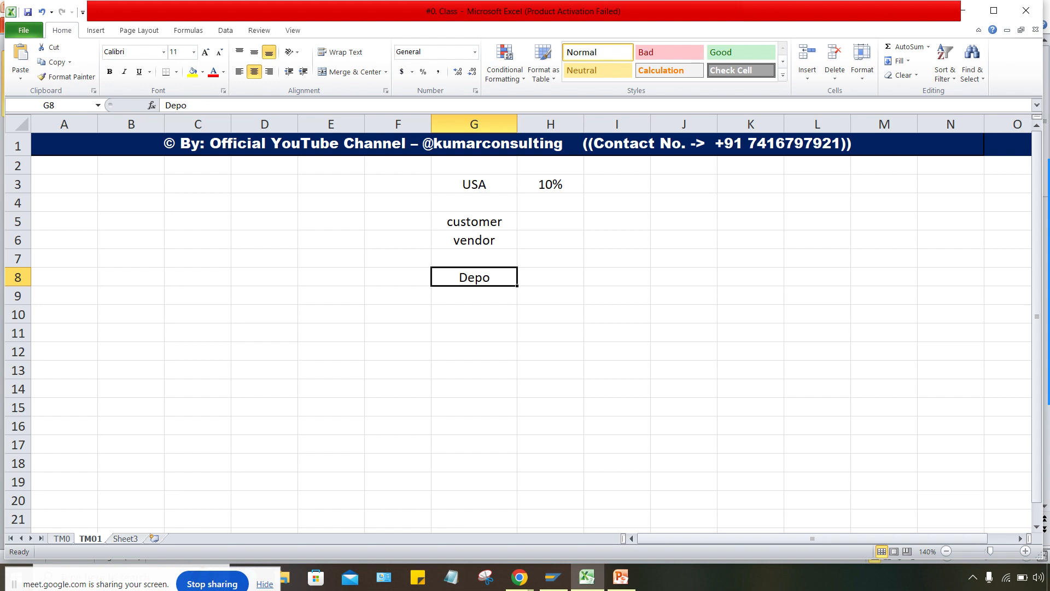
key(Right)
key(Left)
key(Right)
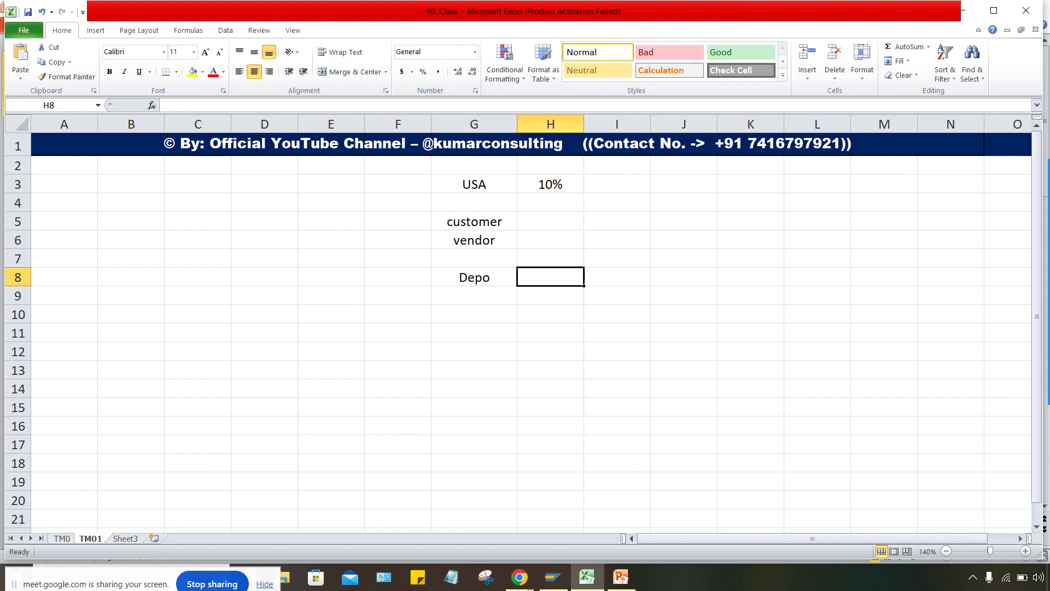
key(Left)
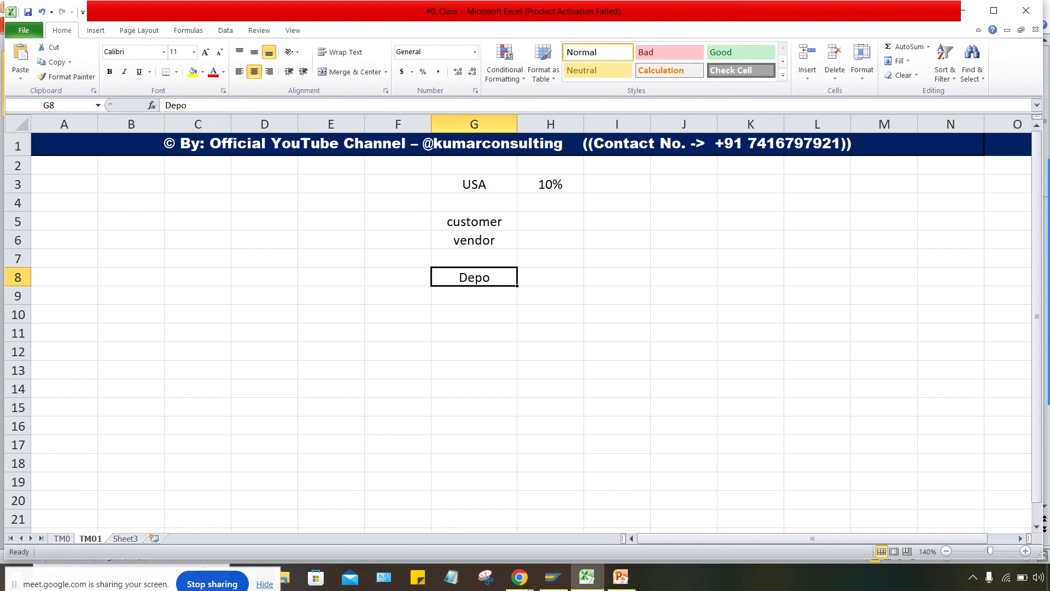
click(265, 202)
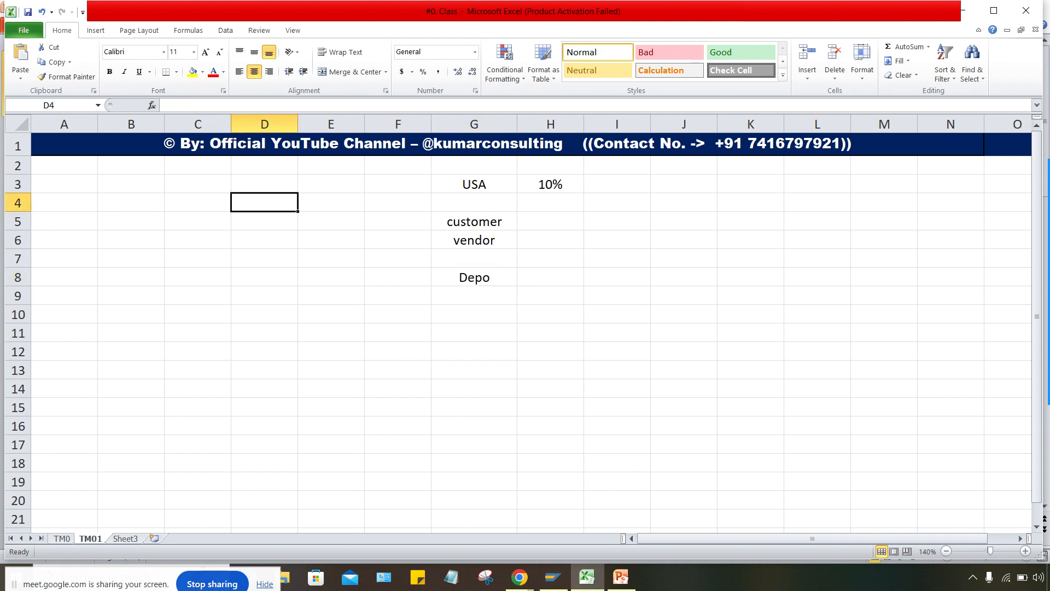
Enter the amounts 5000 in I5 and 4000 in I6, on the customer and vendor rows
click(617, 221)
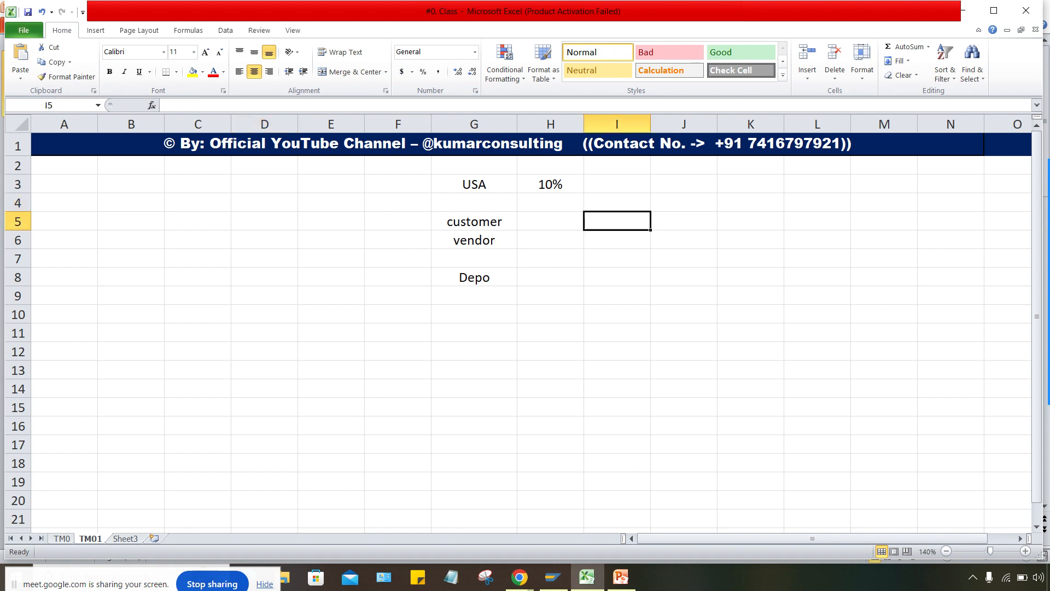
text(1000)
key(BackSpace)
key(BackSpace)
key(BackSpace)
key(BackSpace)
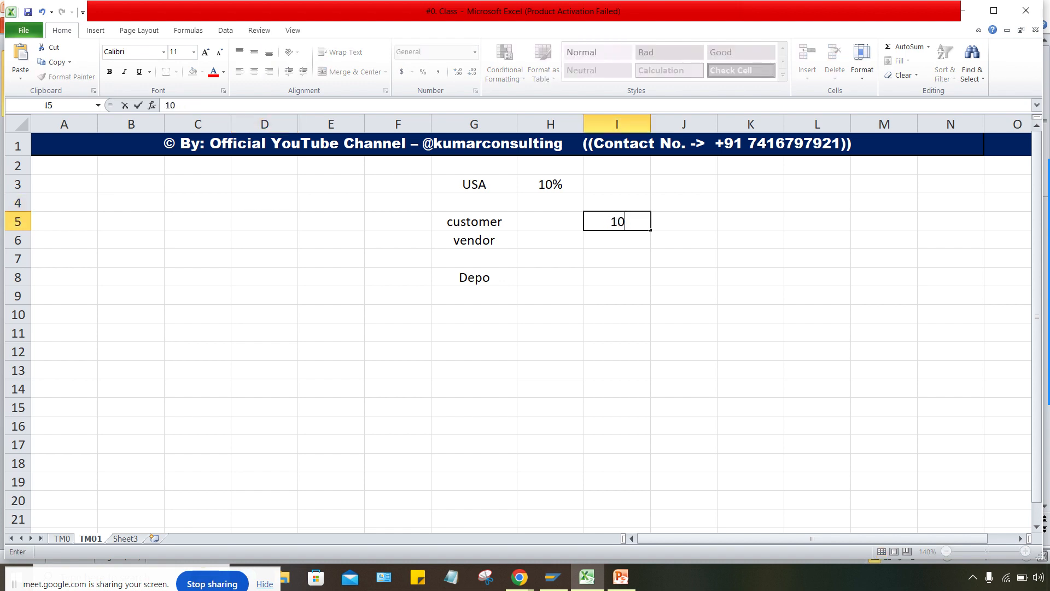
text(5000)
key(Return)
text(4000)
key(Return)
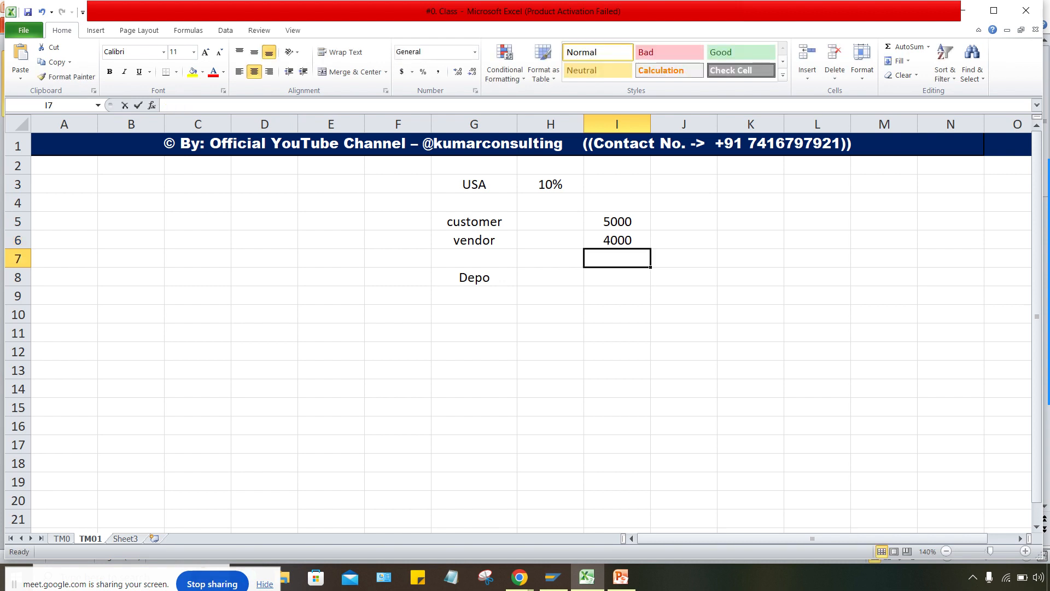
Continue the amounts in column I with 3000, 8000, 7000 and 100 in cells I7 to I10
text(3000)
key(Return)
text(8)
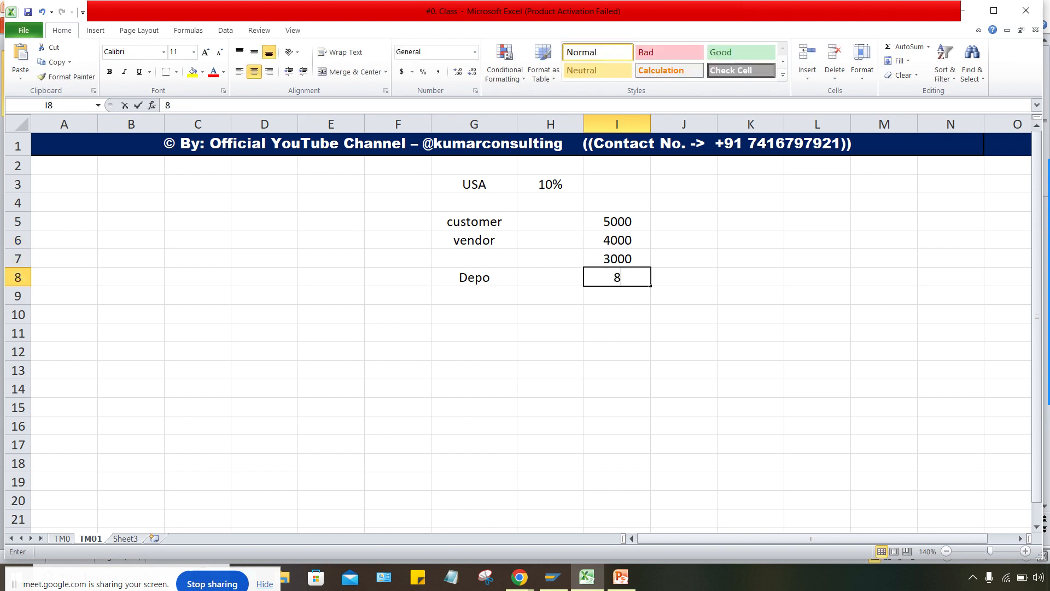
text(000)
key(Return)
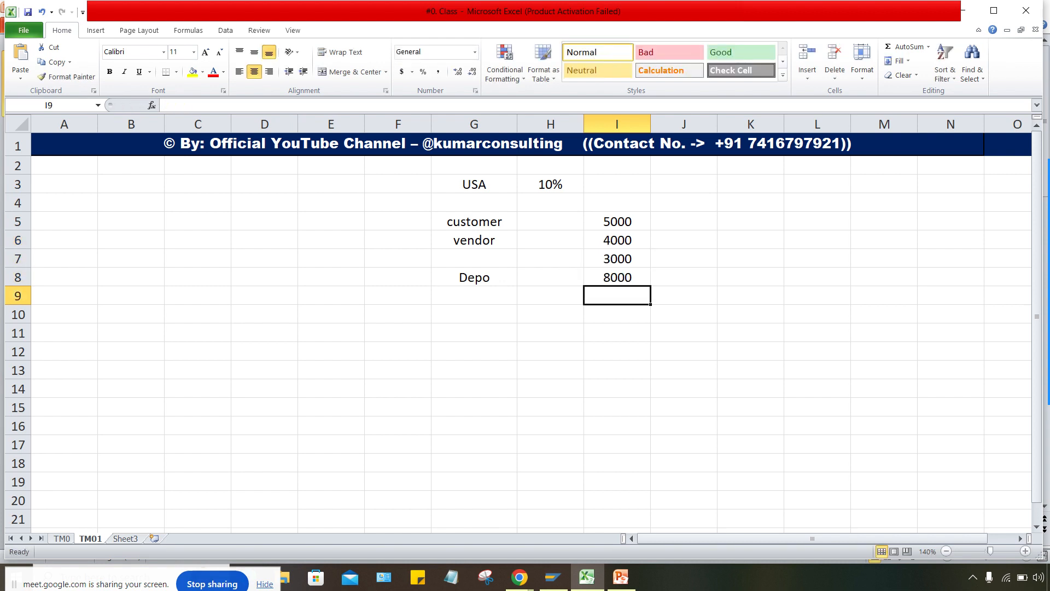
text(7000)
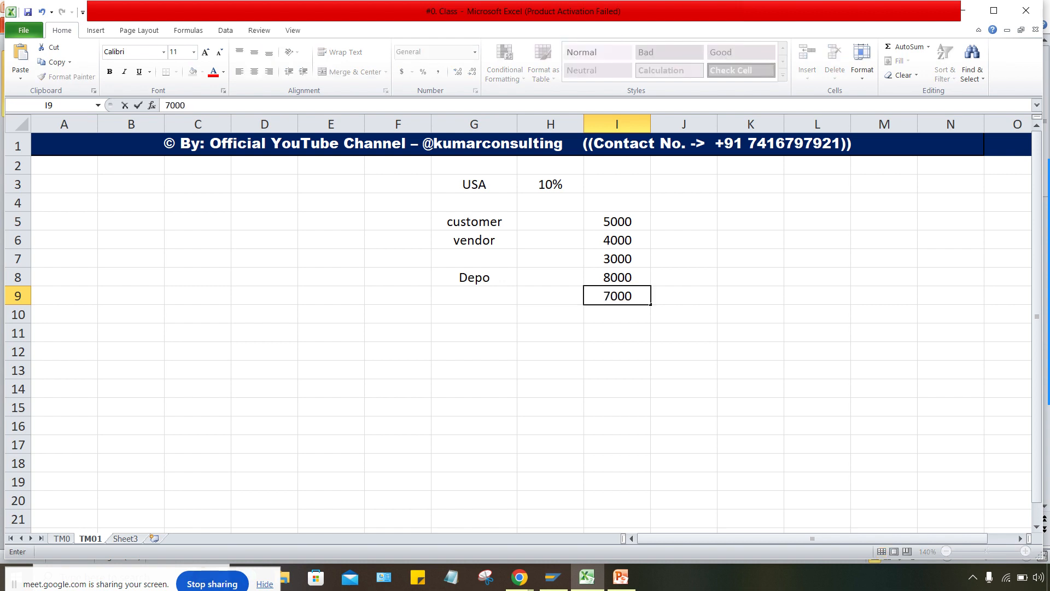
key(Return)
text(100)
key(Return)
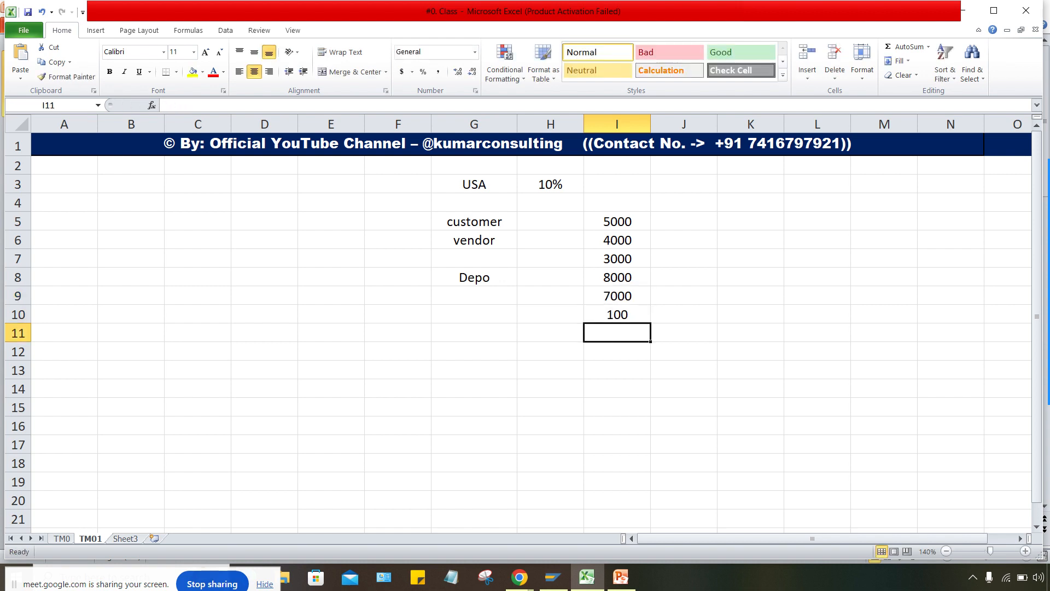
key(Up)
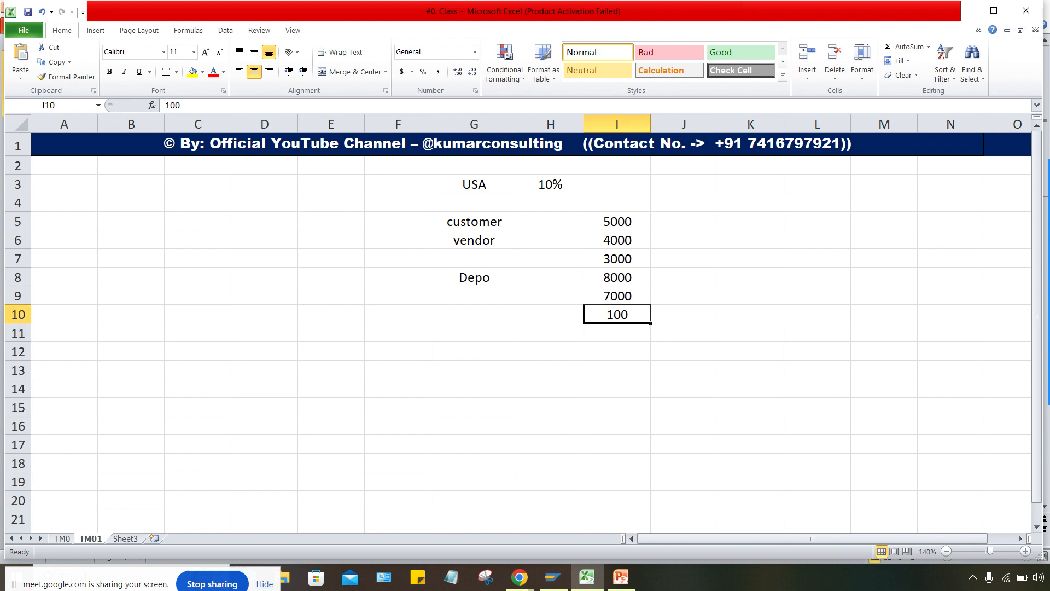
click(474, 277)
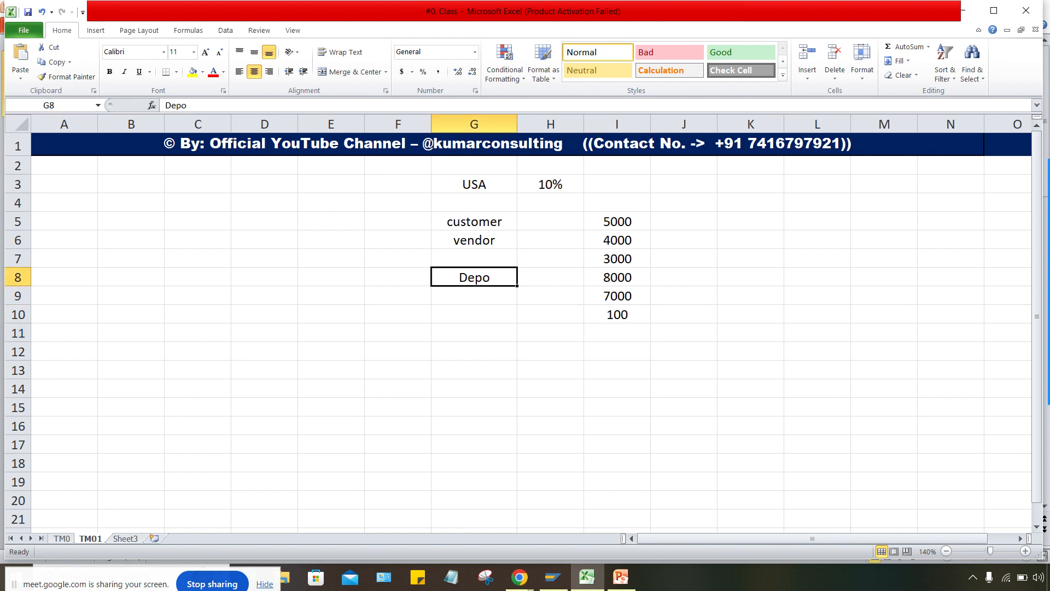
click(617, 315)
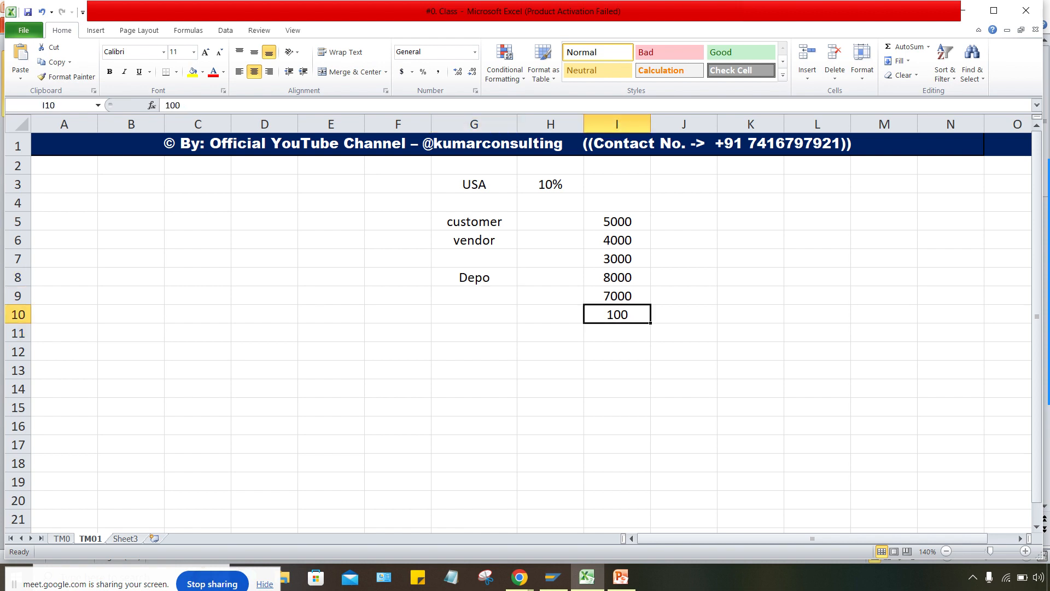
Enter the currency code INR in J5 and fill it down through J9 beside the amounts
click(684, 221)
text(INR)
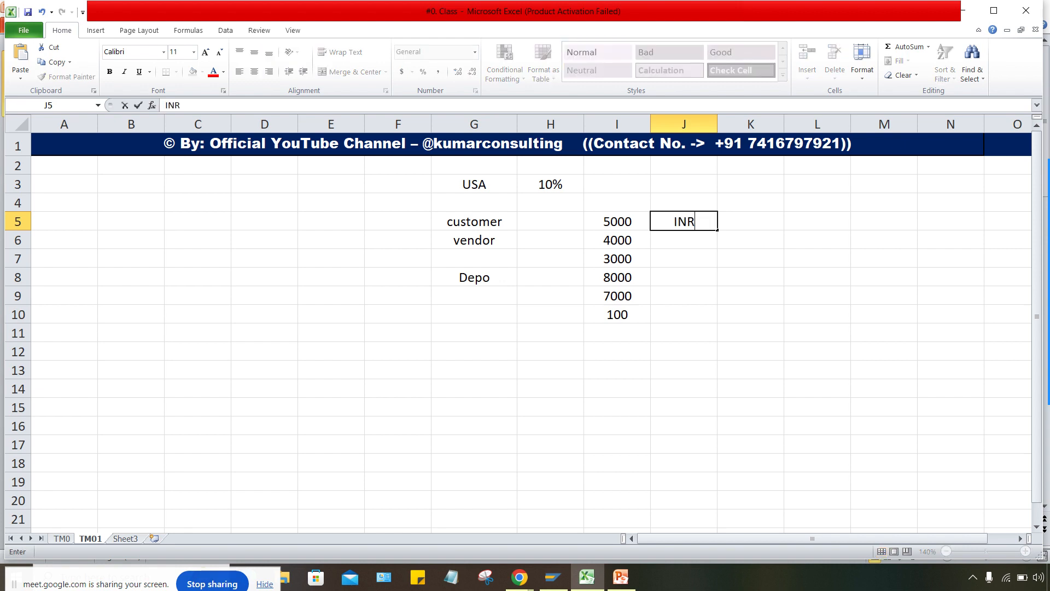
key(Return)
key(Up)
key(shift+Down)
key(shift+Down)
key(shift+Down)
key(shift+Down)
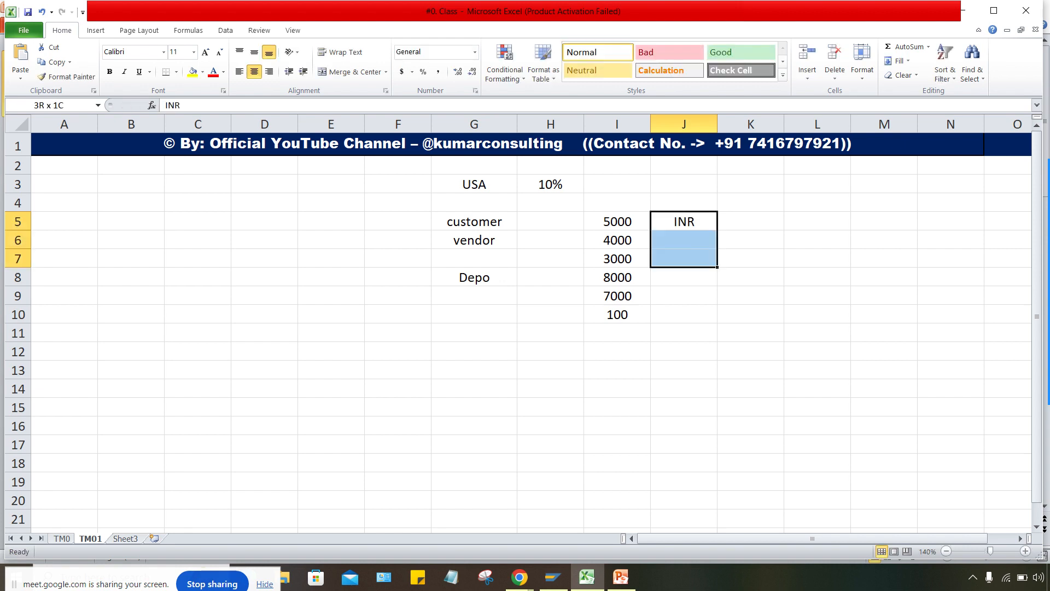
key(ctrl+d)
Enter the currency code USD in J10, next to the amount of 100
click(684, 315)
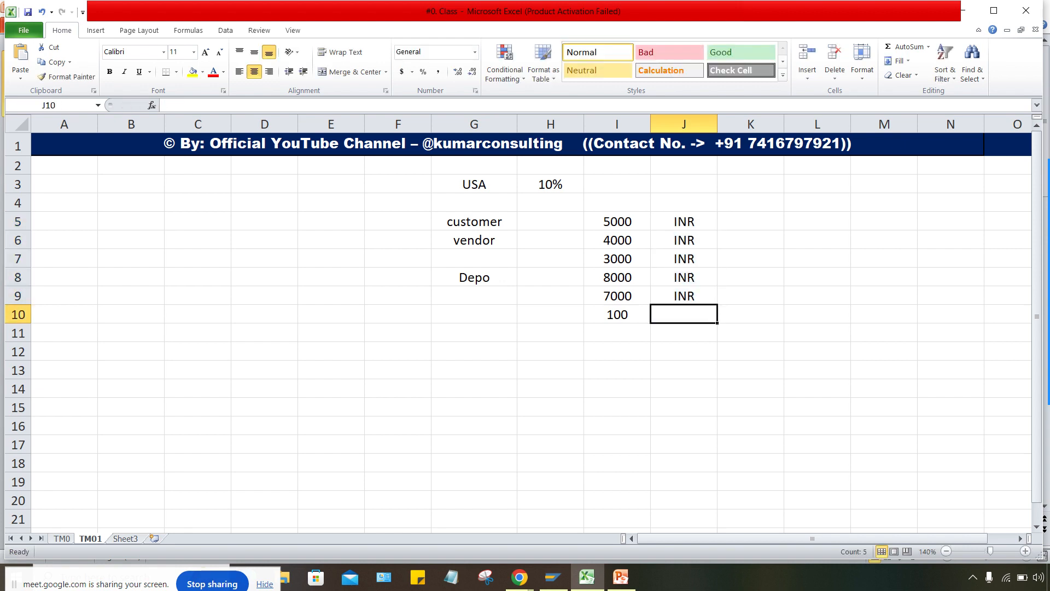
text(usd)
key(BackSpace)
key(BackSpace)
key(BackSpace)
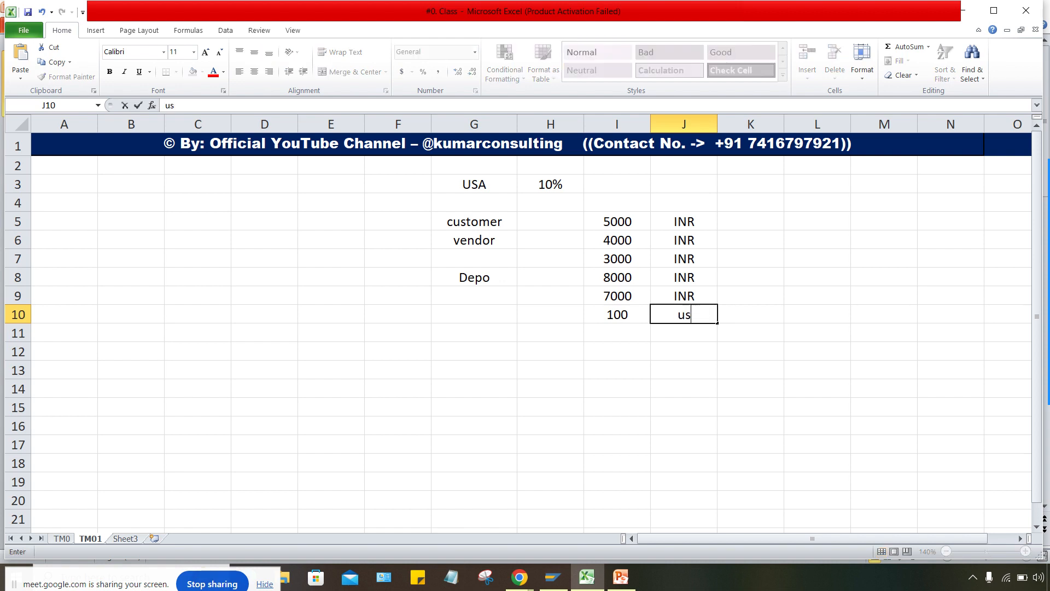
text(UD)
key(BackSpace)
text(SD)
key(Return)
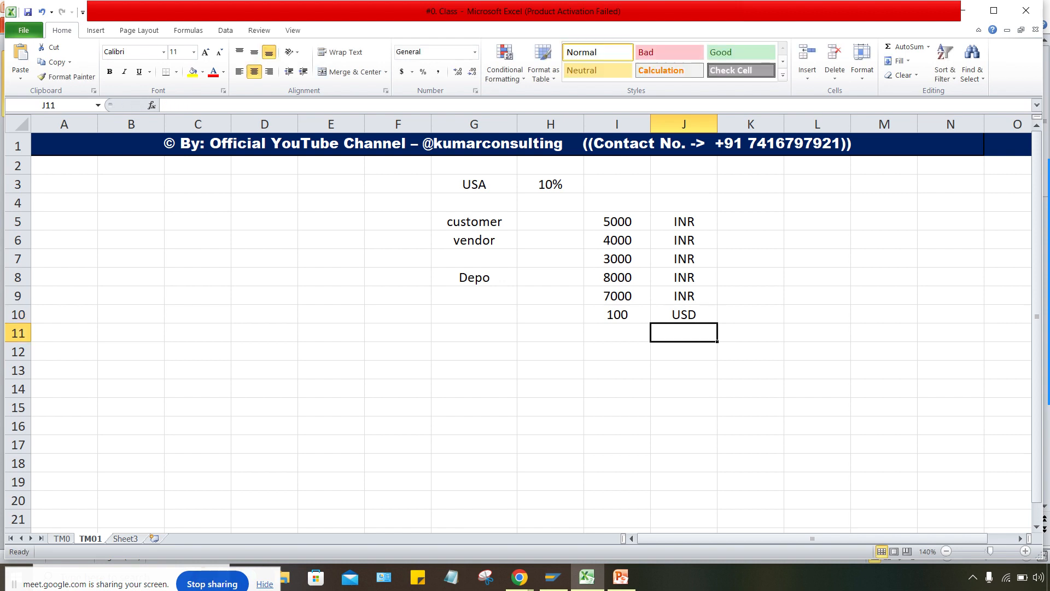
Copy the amounts in I5:I10 into column K, starting at K5
drag(617, 221, 617, 315)
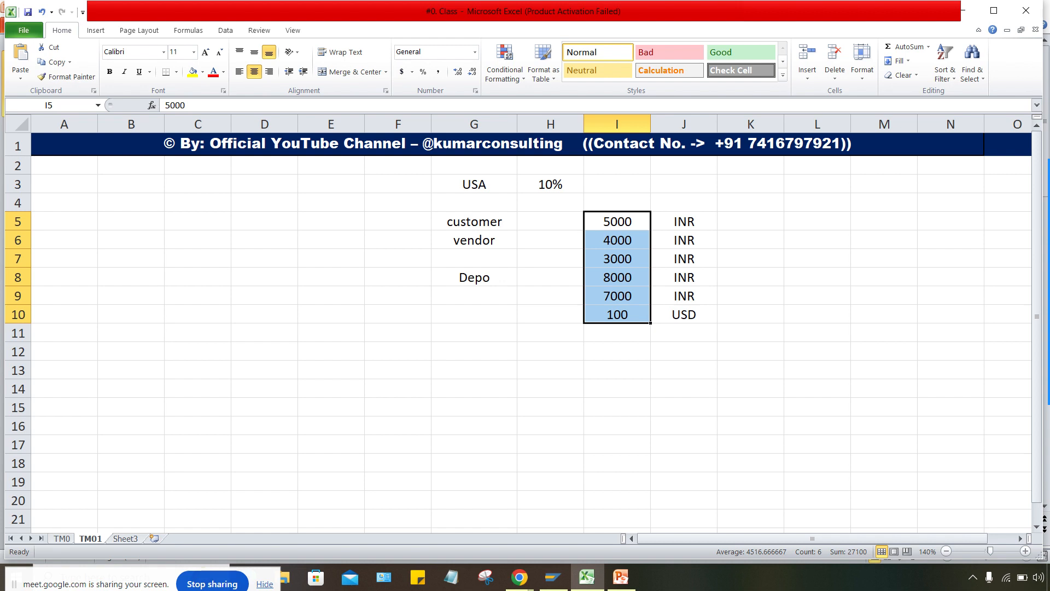
click(617, 315)
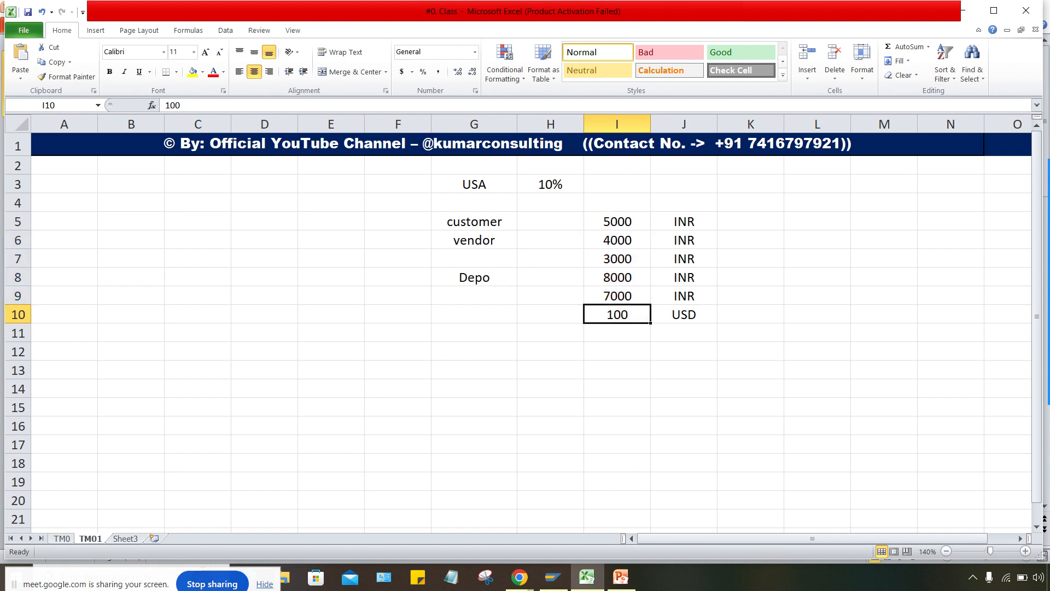
drag(617, 221, 617, 315)
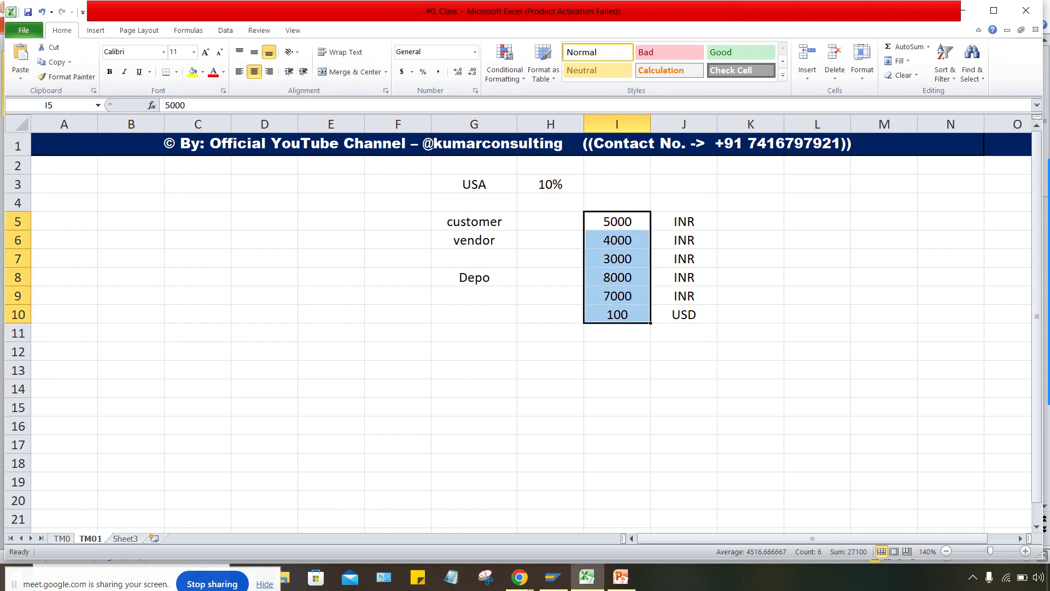
key(ctrl+c)
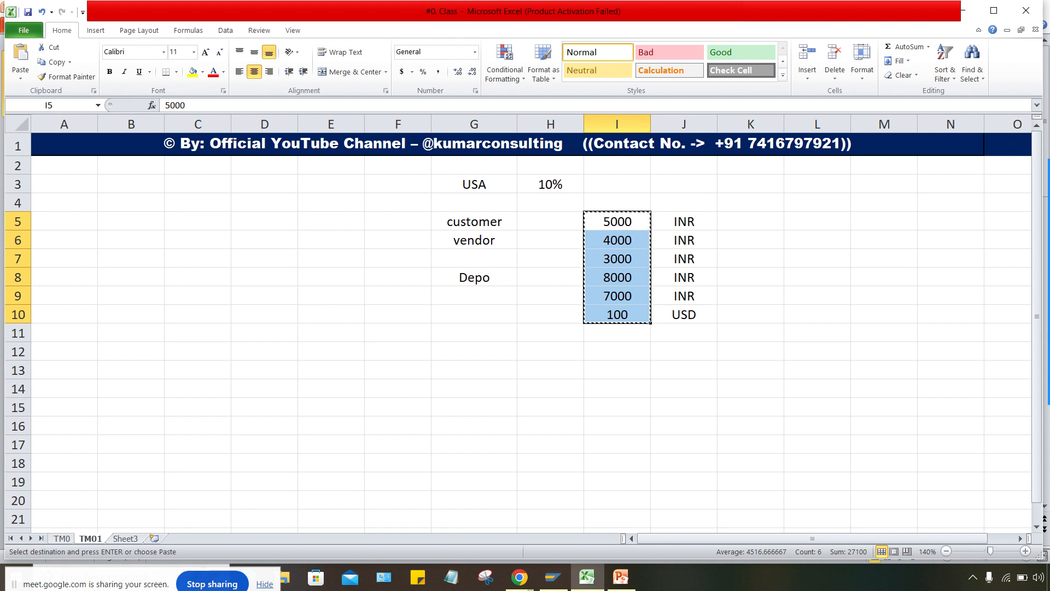
click(750, 221)
key(ctrl+v)
Replace the copied amount on the USD row, in K10, with 8000
click(750, 314)
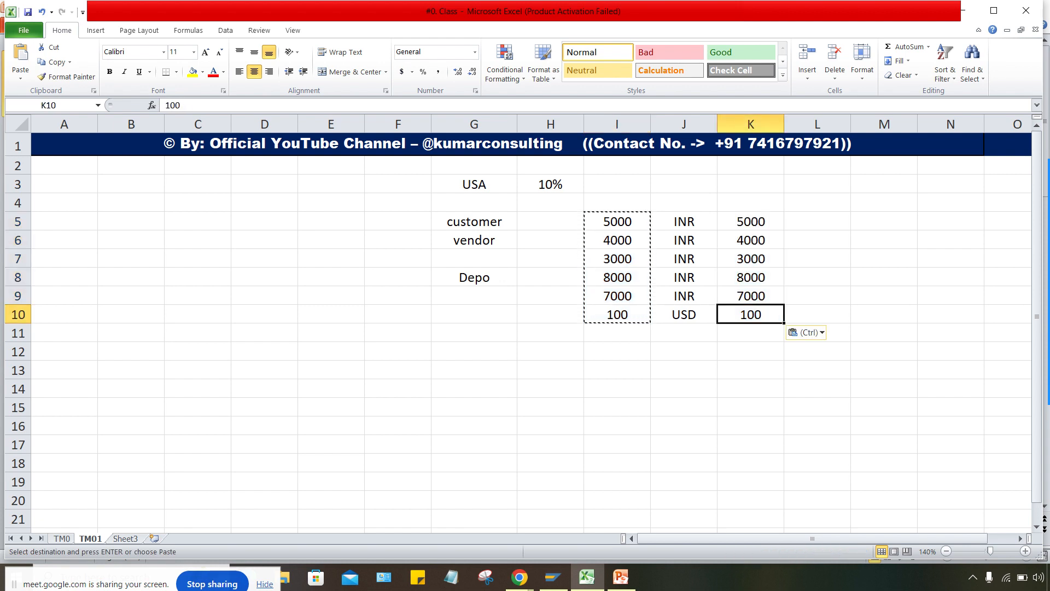
text(8000)
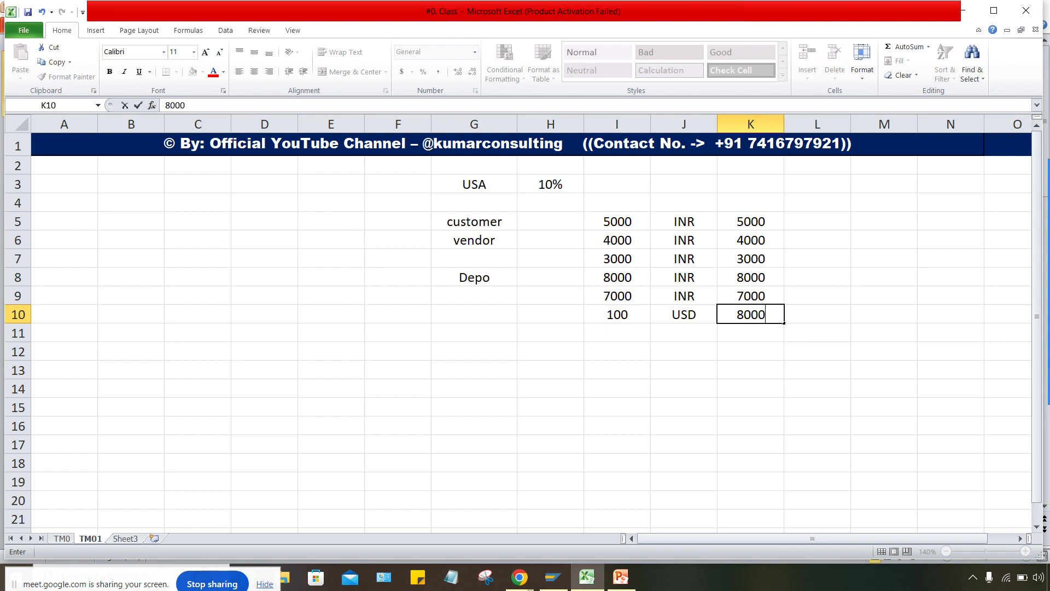
key(Return)
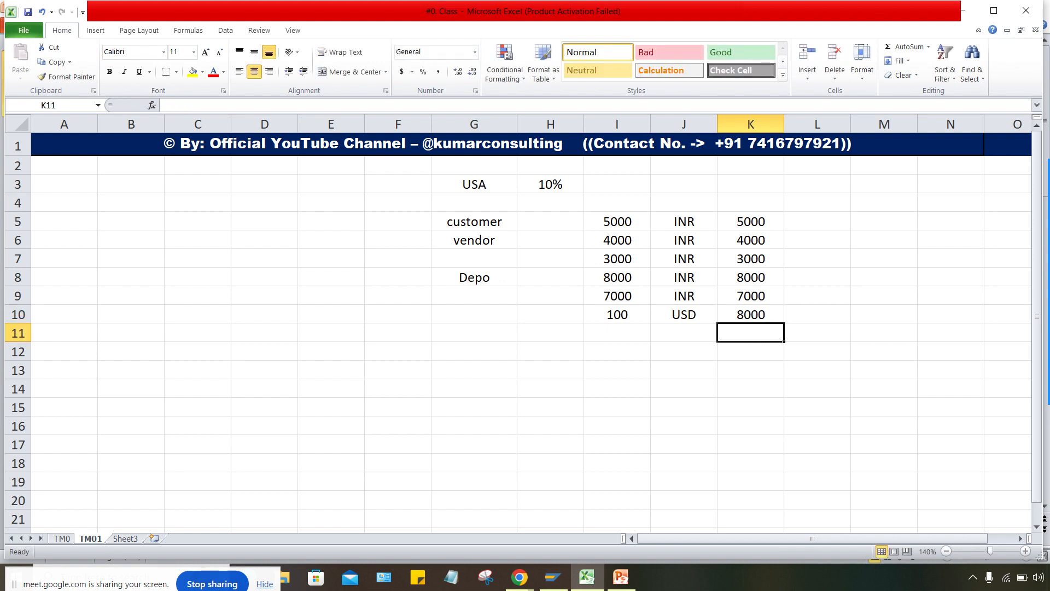
Check the sum of K5:K10 and enter the total as 35k in K12
drag(750, 222, 750, 314)
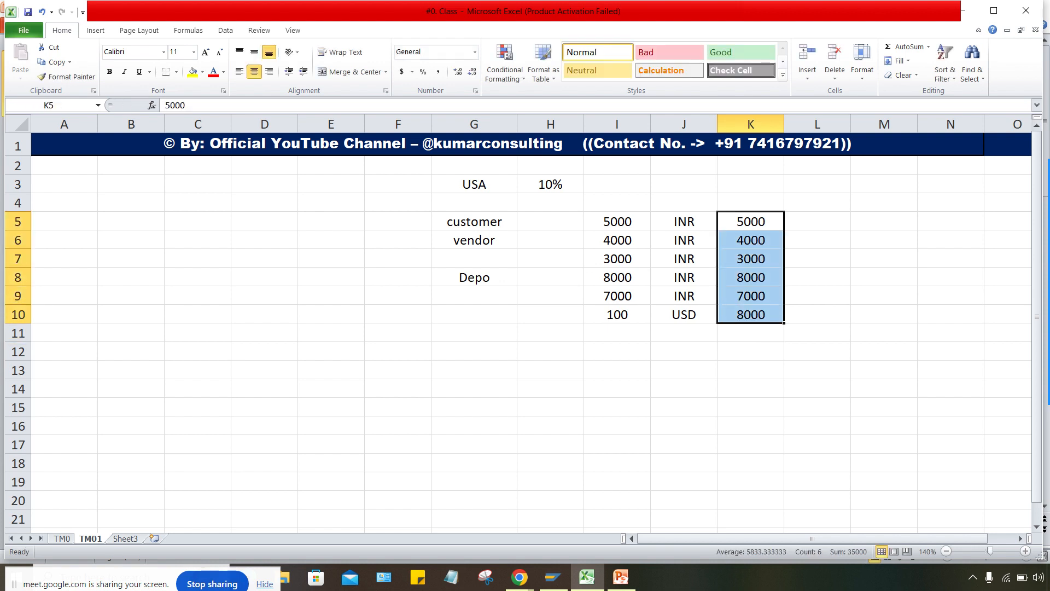
click(750, 333)
click(750, 351)
text(3)
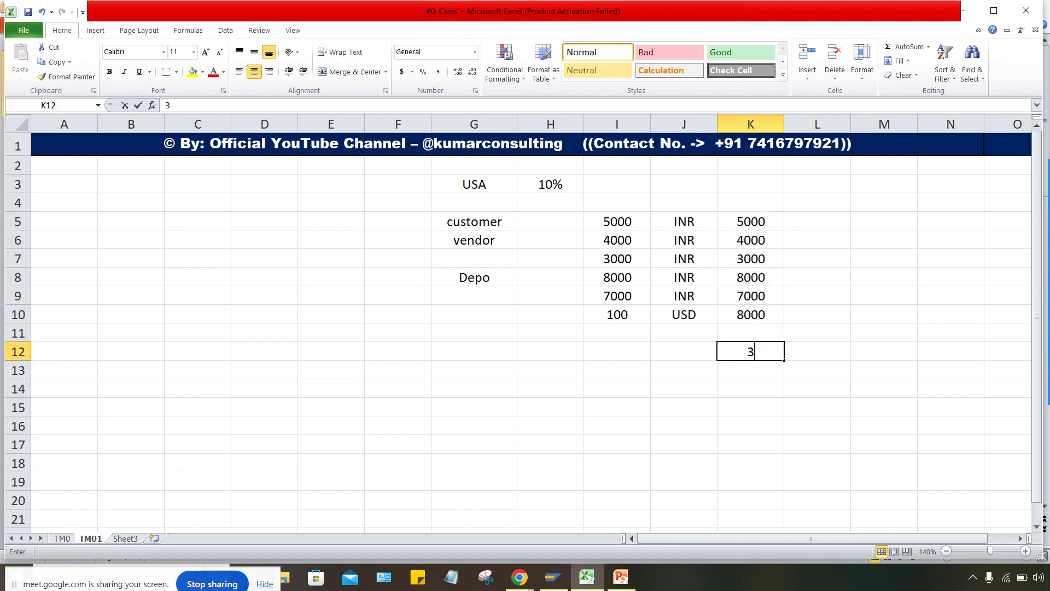
text(5k)
key(Return)
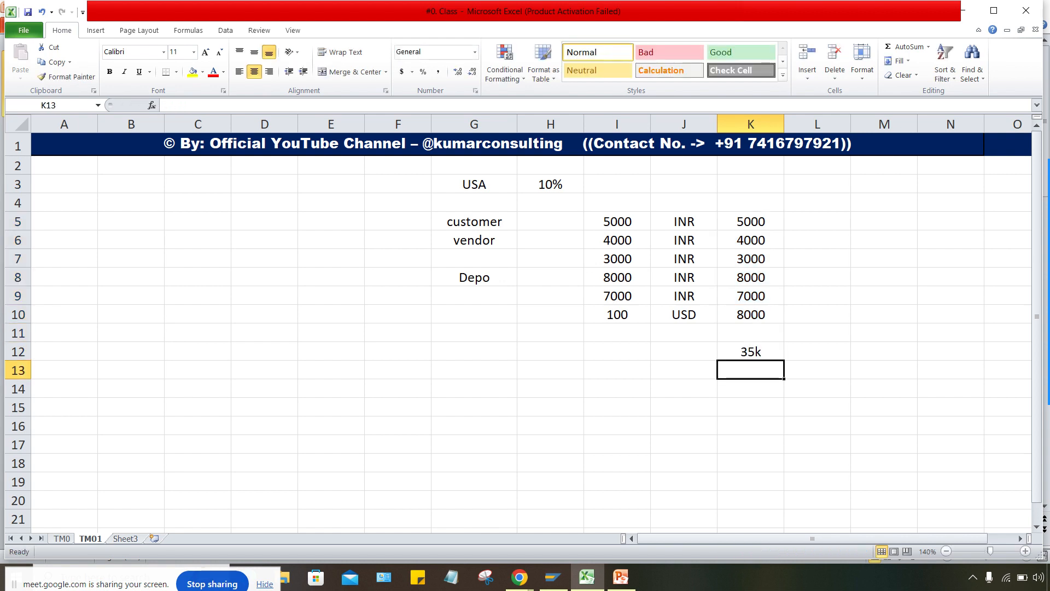
Examine the mixed-currency amounts in column I and compare the USD amount in row 10 with its converted value in column K
click(617, 351)
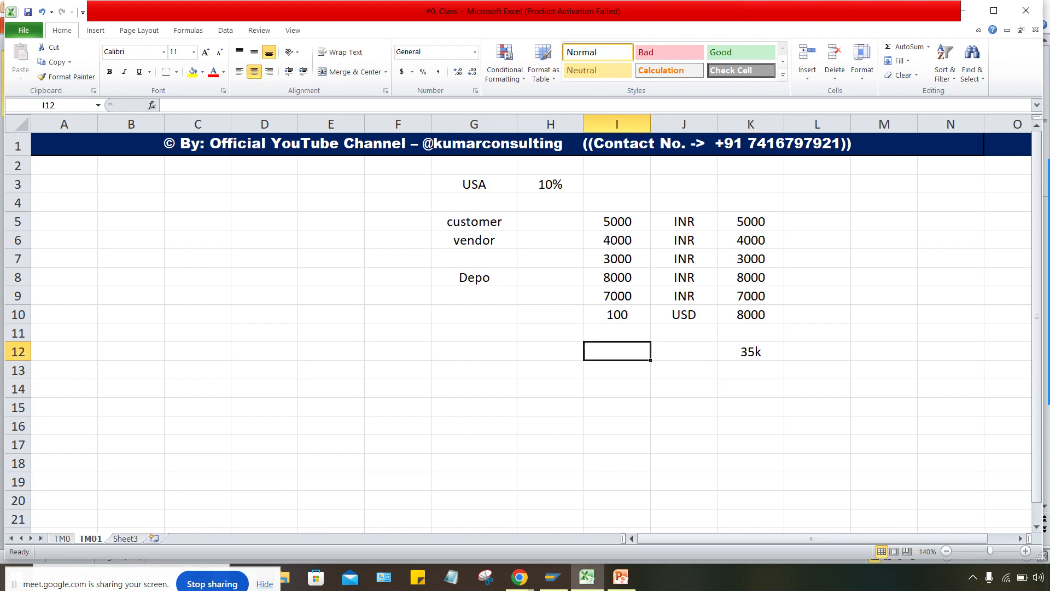
drag(617, 203, 617, 314)
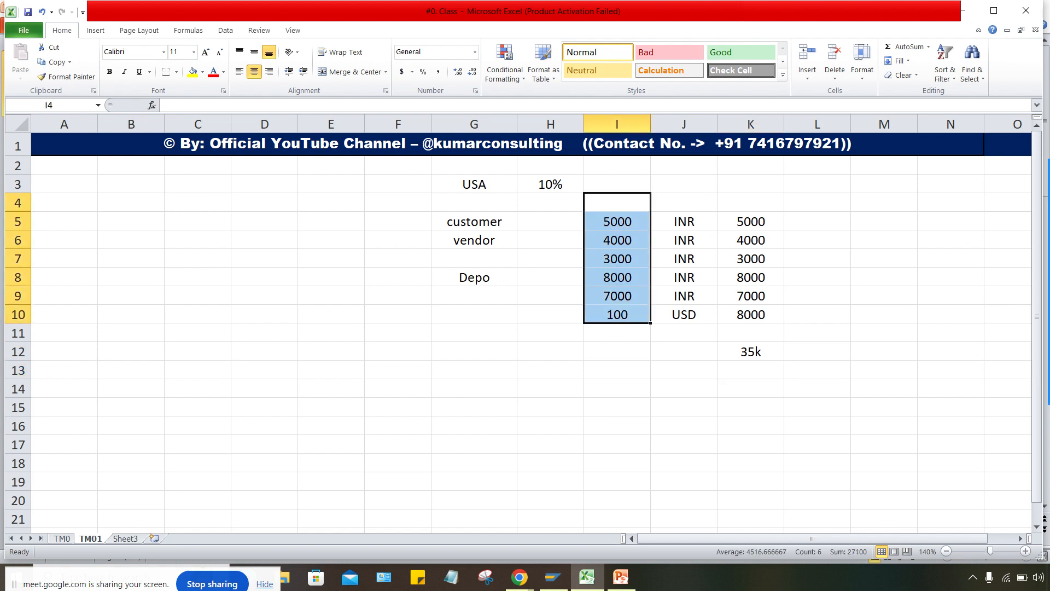
click(617, 315)
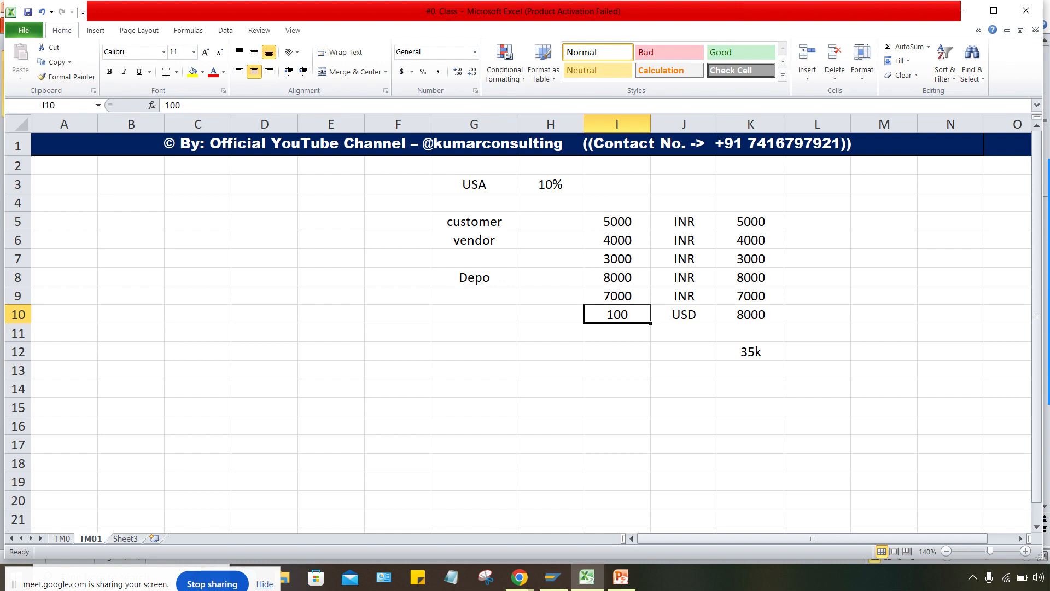
key(Right)
key(Left)
key(Right)
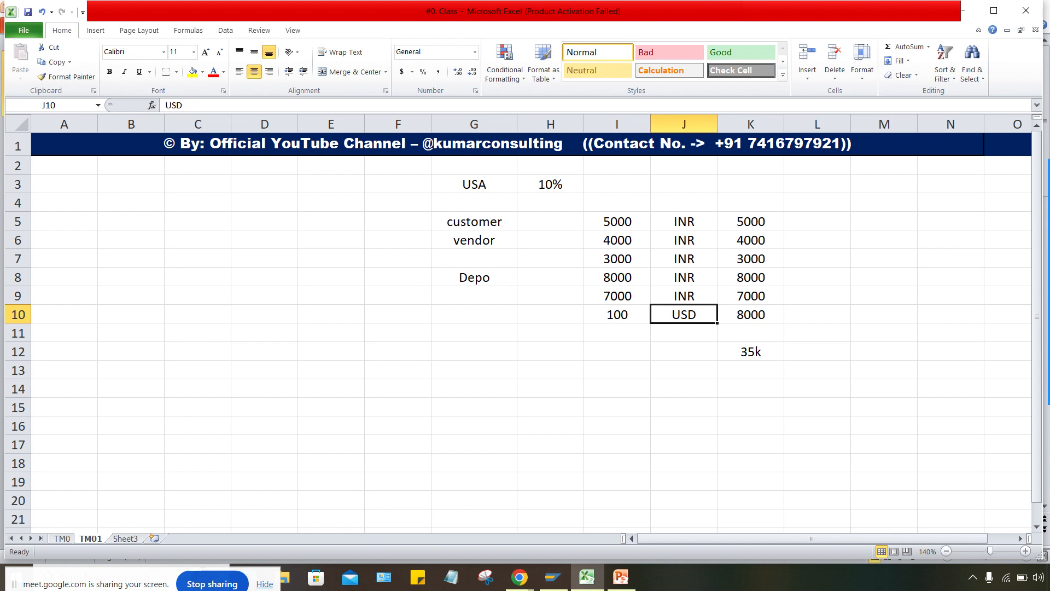
key(Left)
key(Right)
key(Left)
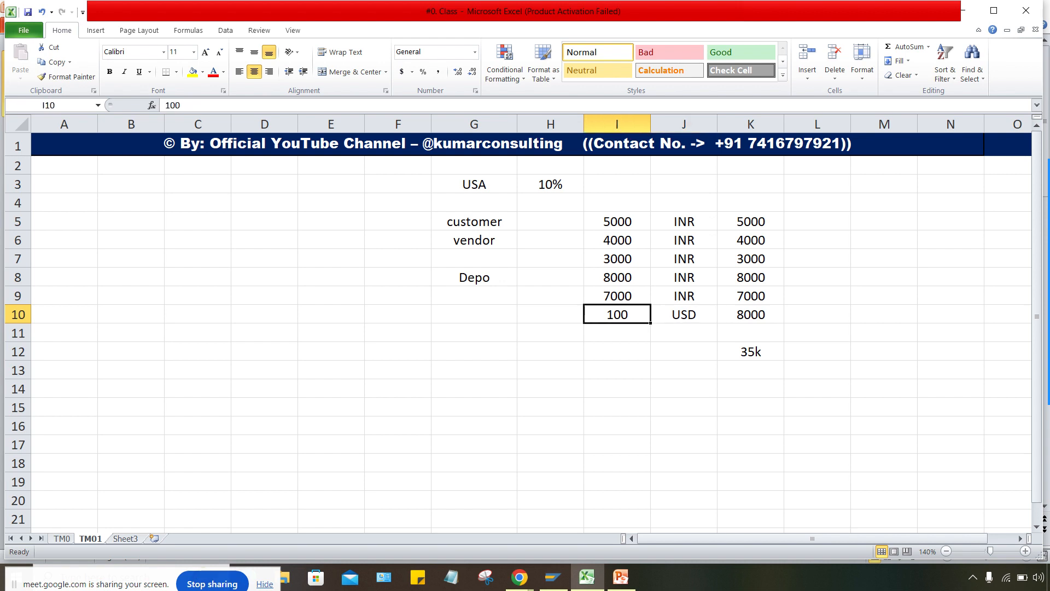
key(Right)
key(Right)
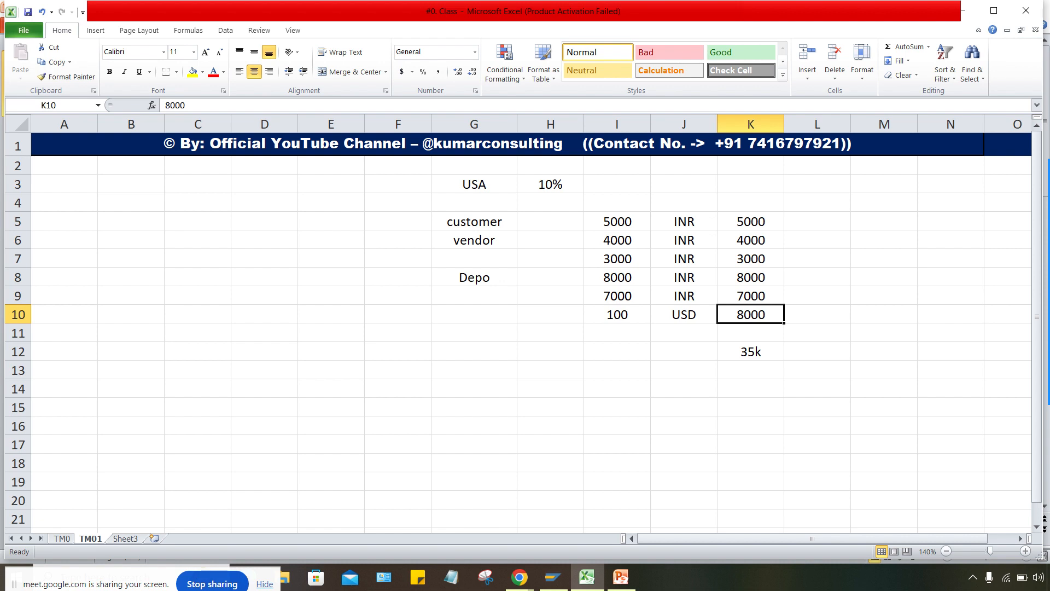
drag(616, 315, 753, 314)
click(817, 314)
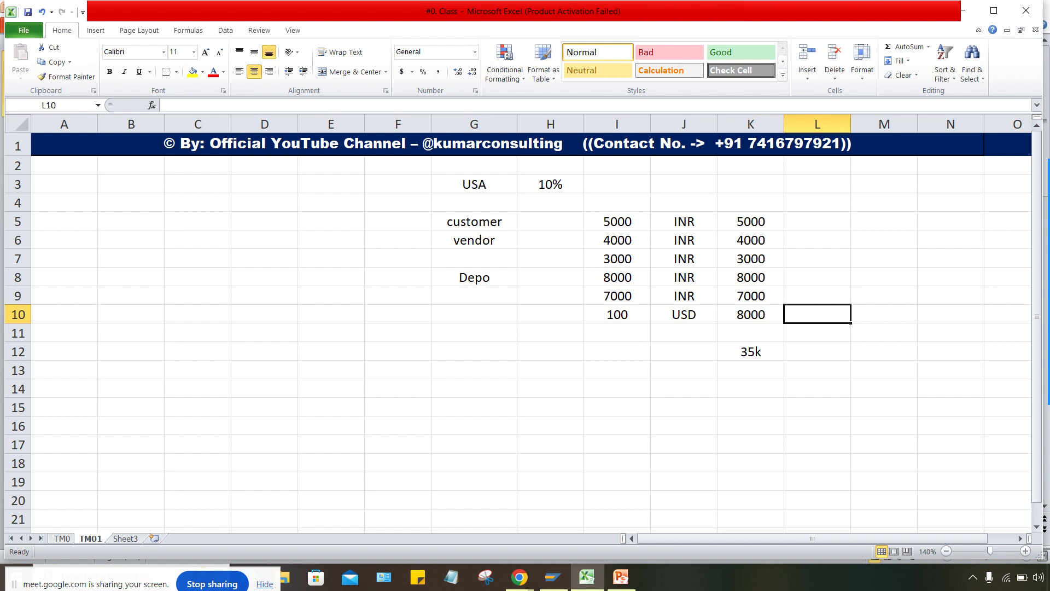
mouse_move(750, 315)
mouse_down()
mouse_move(568, 327)
mouse_move(739, 316)
mouse_up()
key(shift+Left)
key(shift+Left)
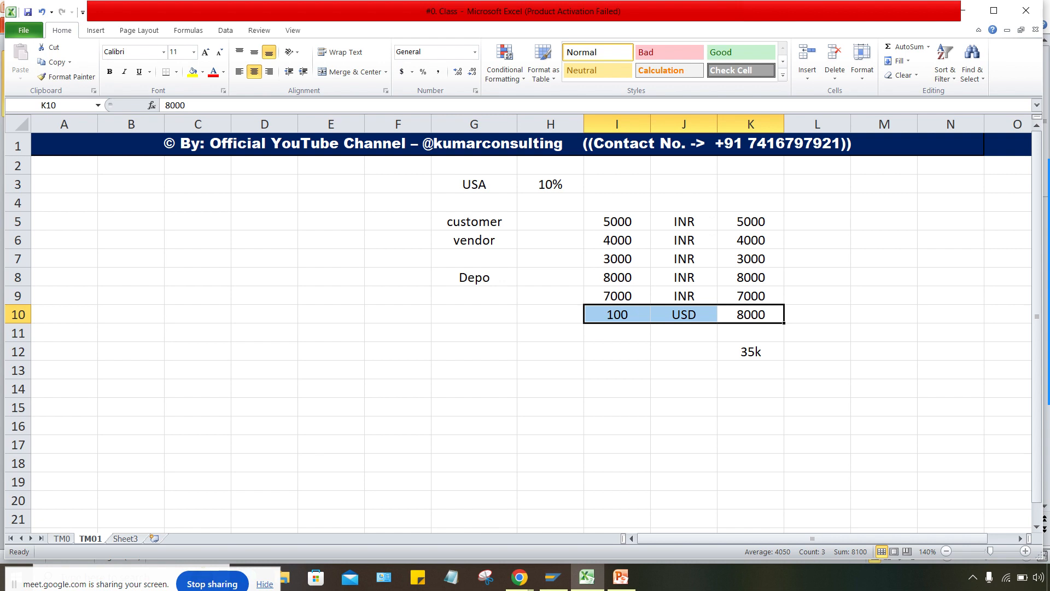
click(617, 315)
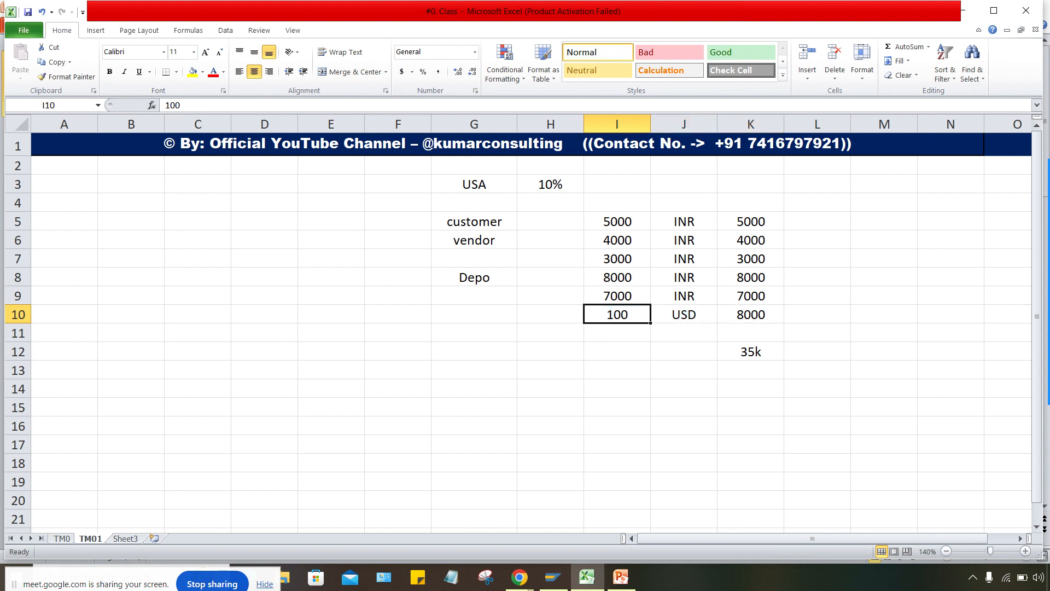
click(684, 314)
click(751, 314)
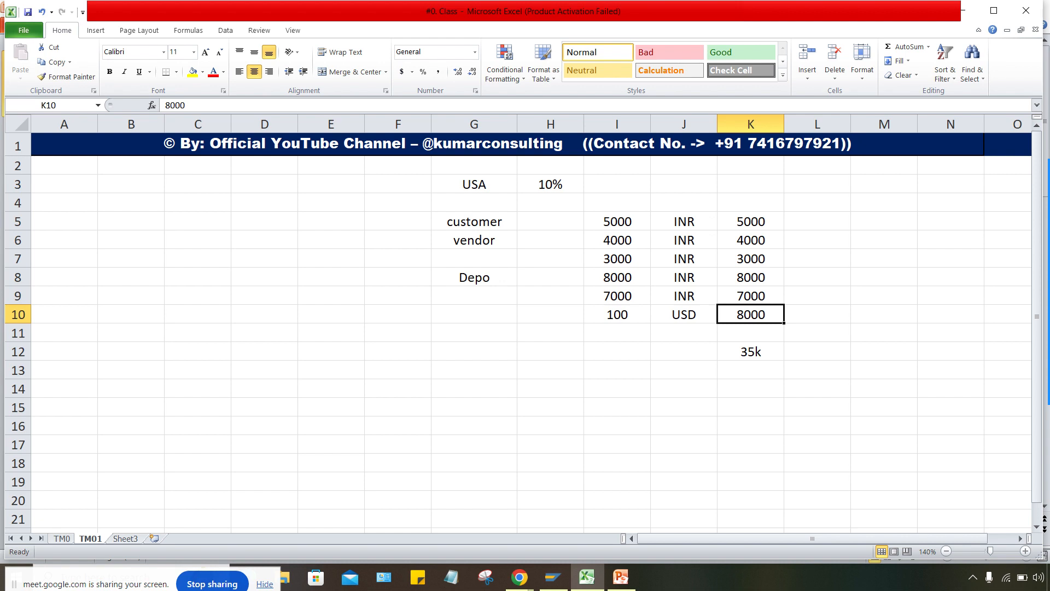
Label the exchange rate section with exch. Rate in G10 and table in G11
click(474, 315)
text(exc)
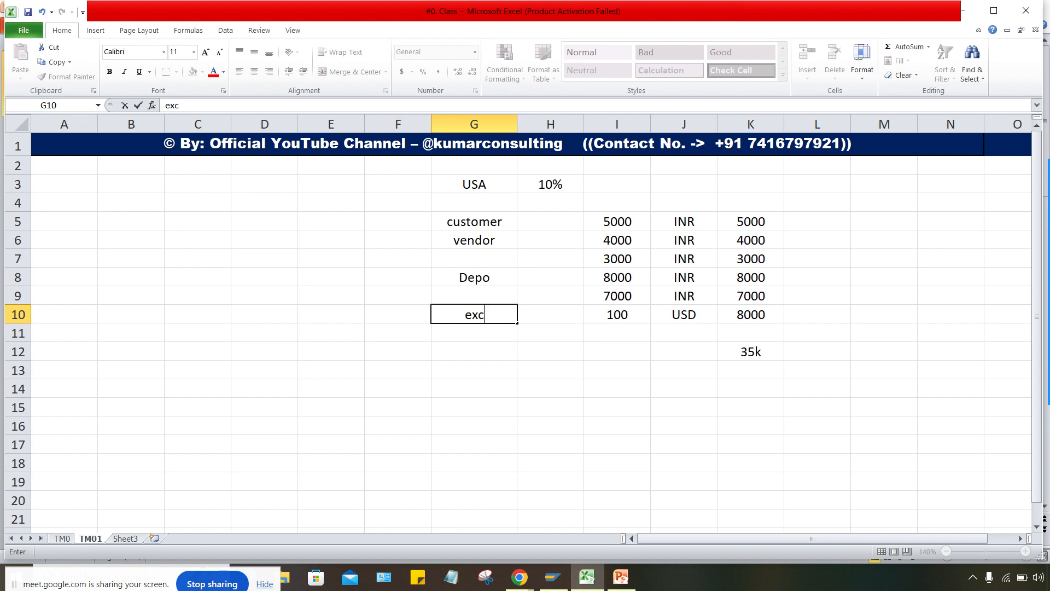
text(h. rate)
key(Return)
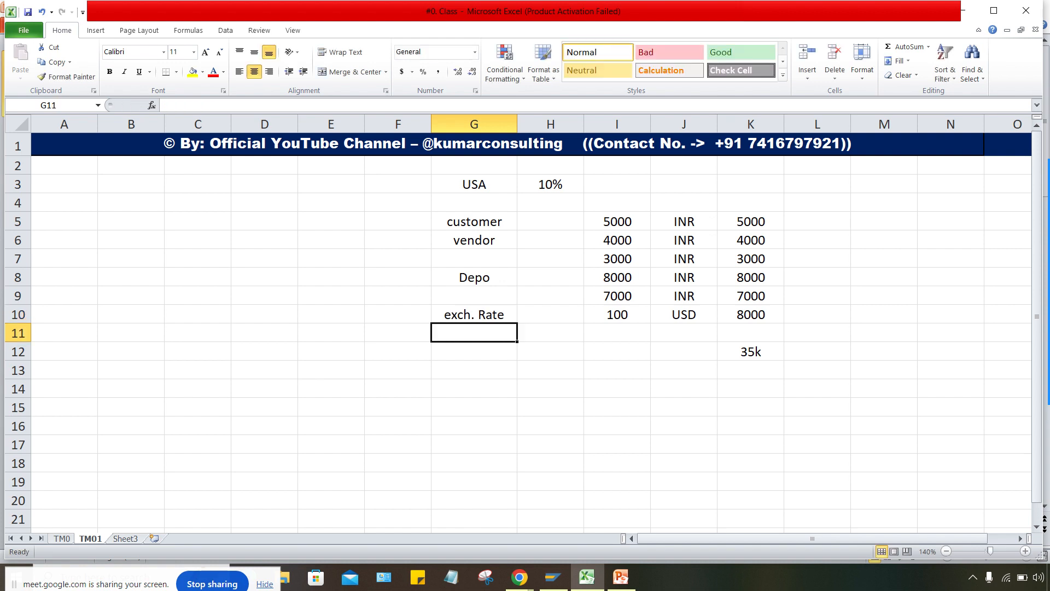
text(ta)
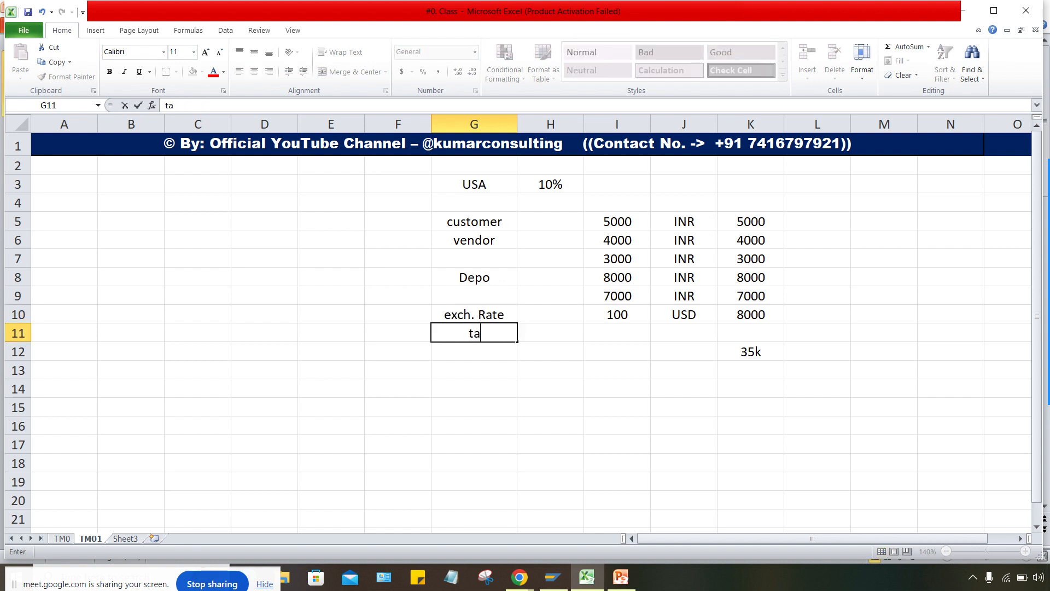
text(ble)
key(Return)
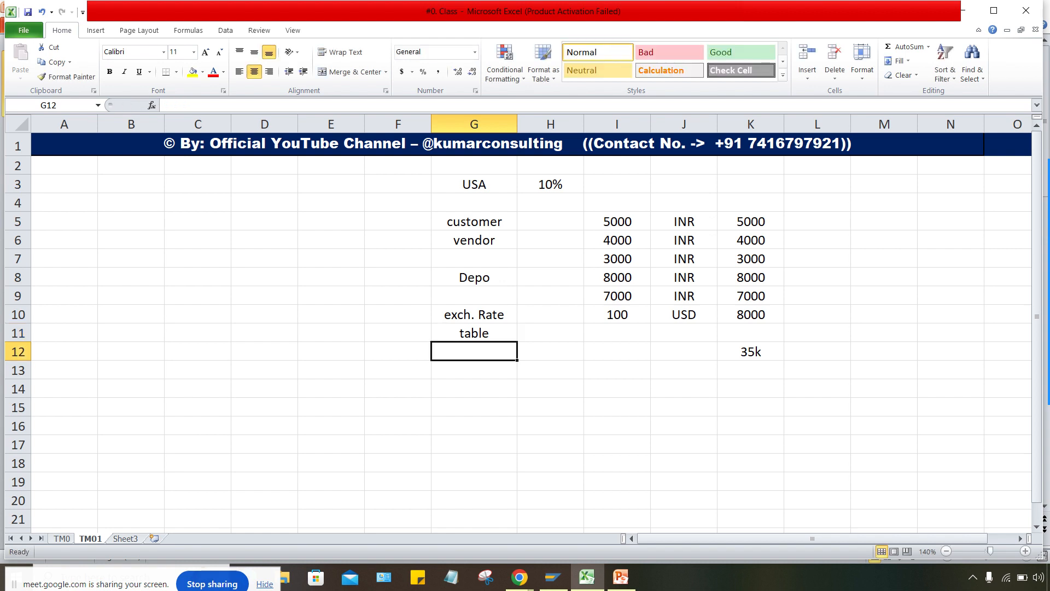
Enter the conversion rate 1 usd=80 inr in G12, directly under the exchange rate table label
drag(474, 314, 474, 333)
click(750, 314)
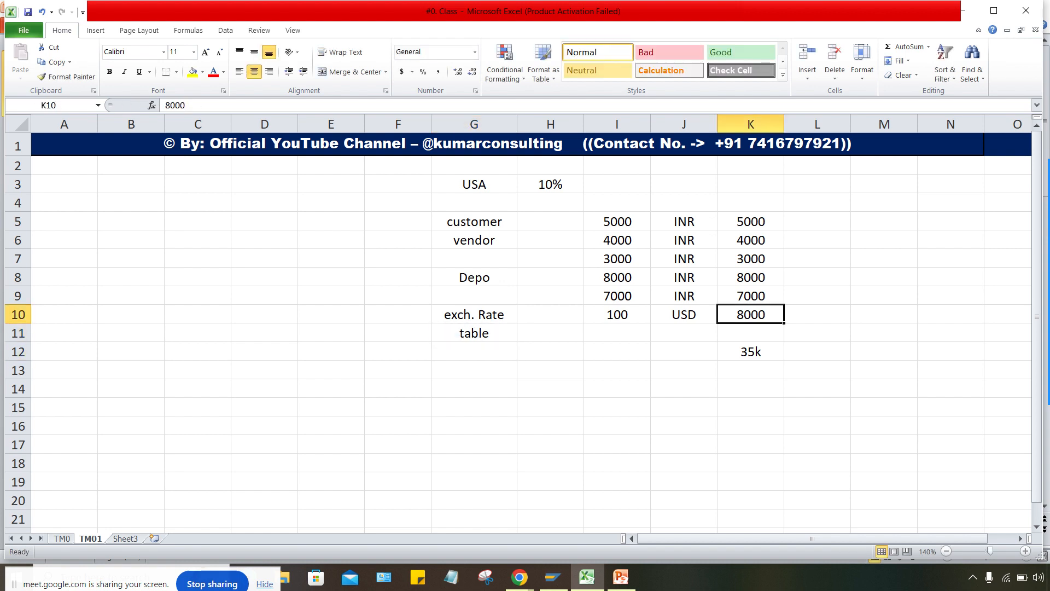
click(475, 333)
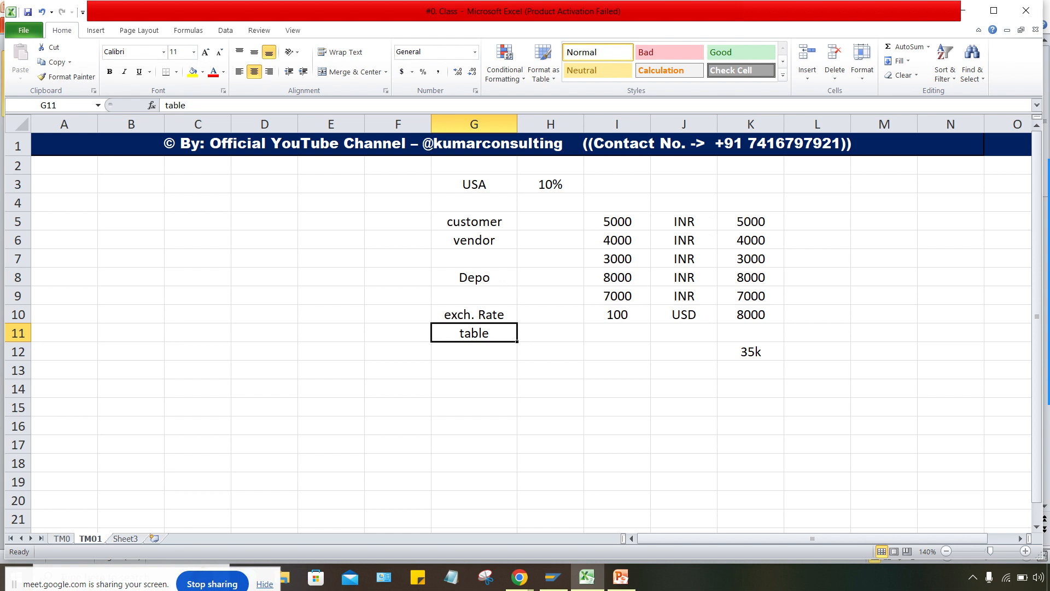
click(475, 352)
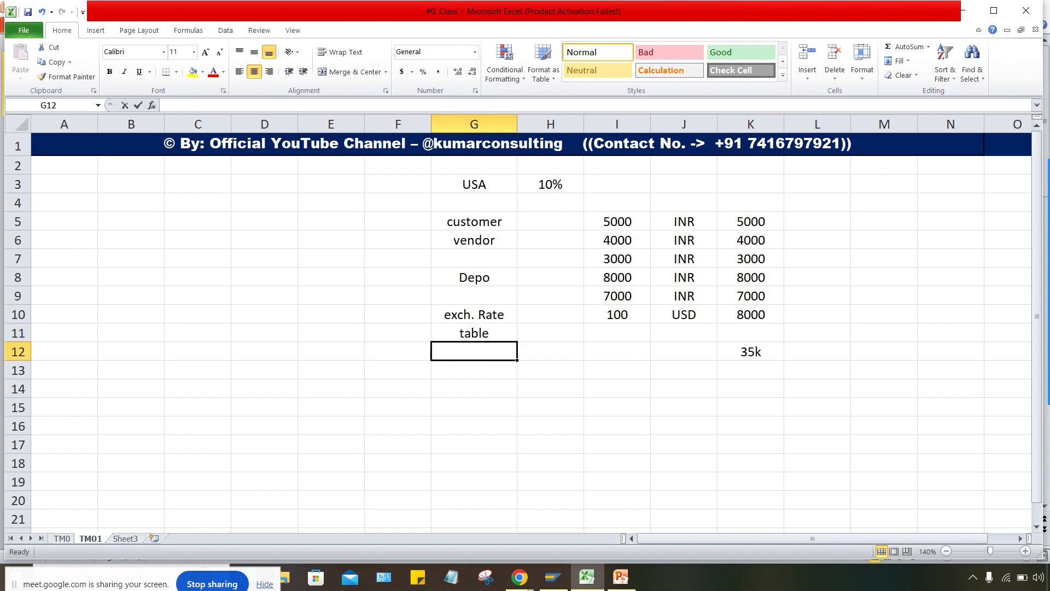
text(1 us)
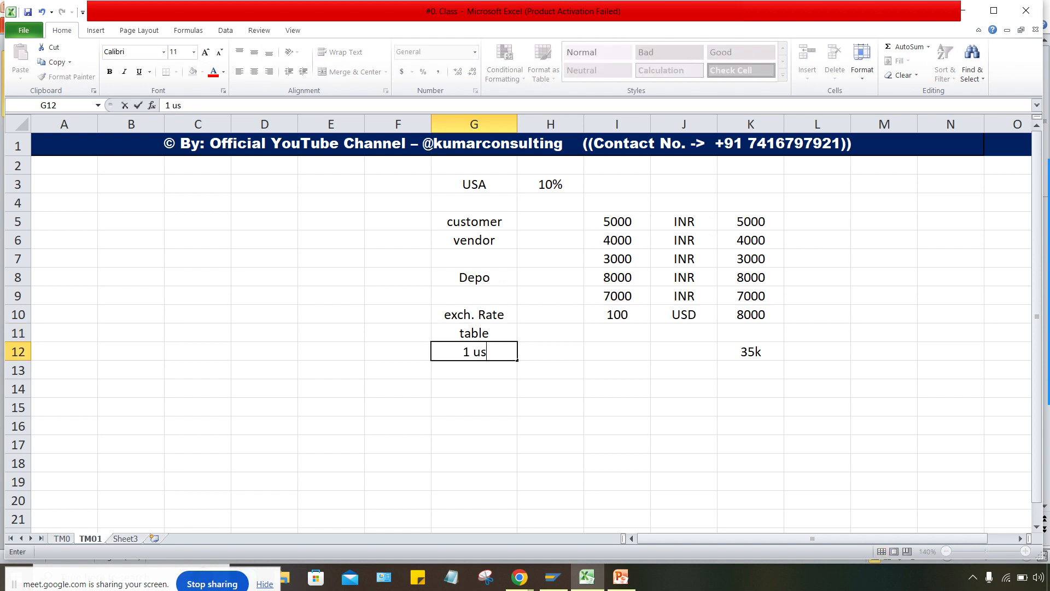
text(d=80 inr)
key(Return)
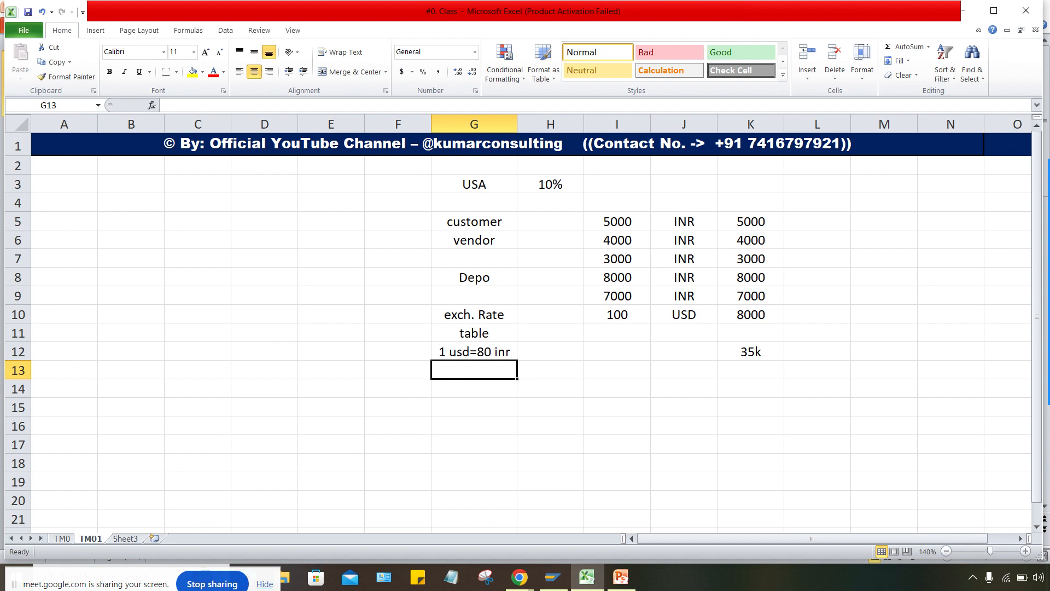
click(475, 351)
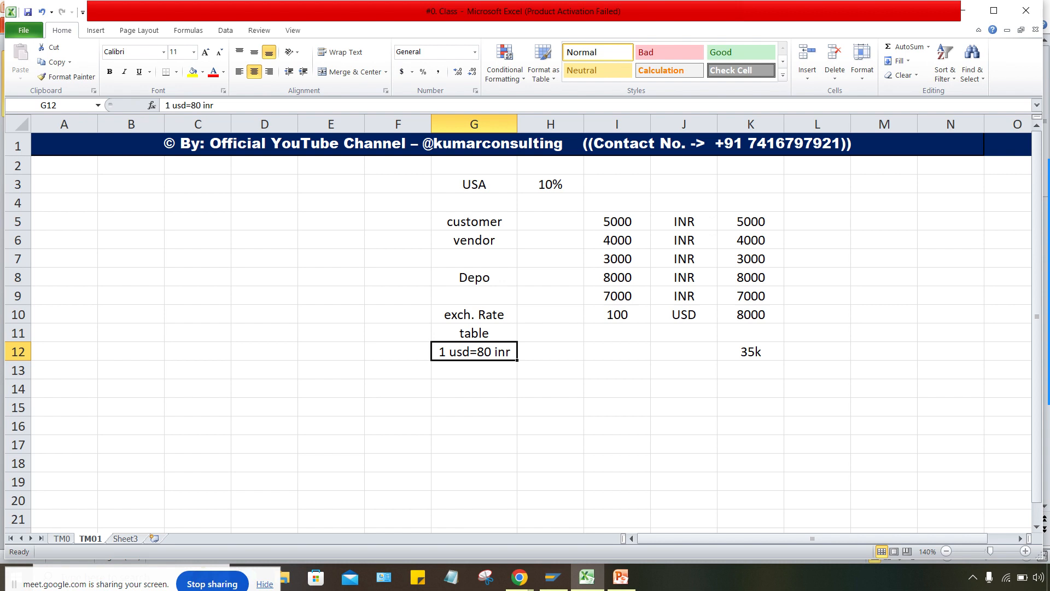
click(551, 351)
click(474, 389)
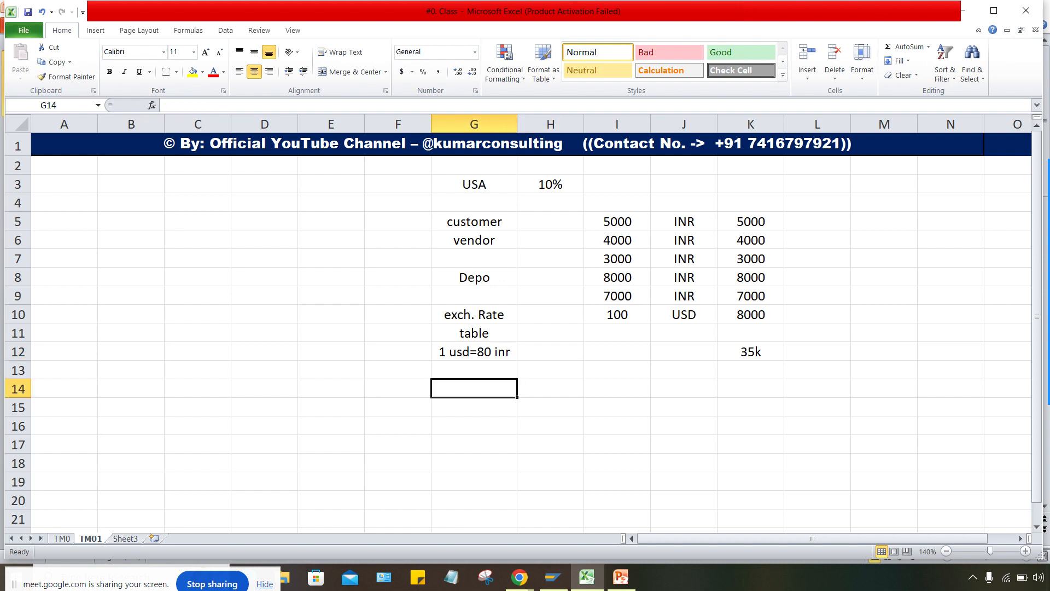
click(474, 370)
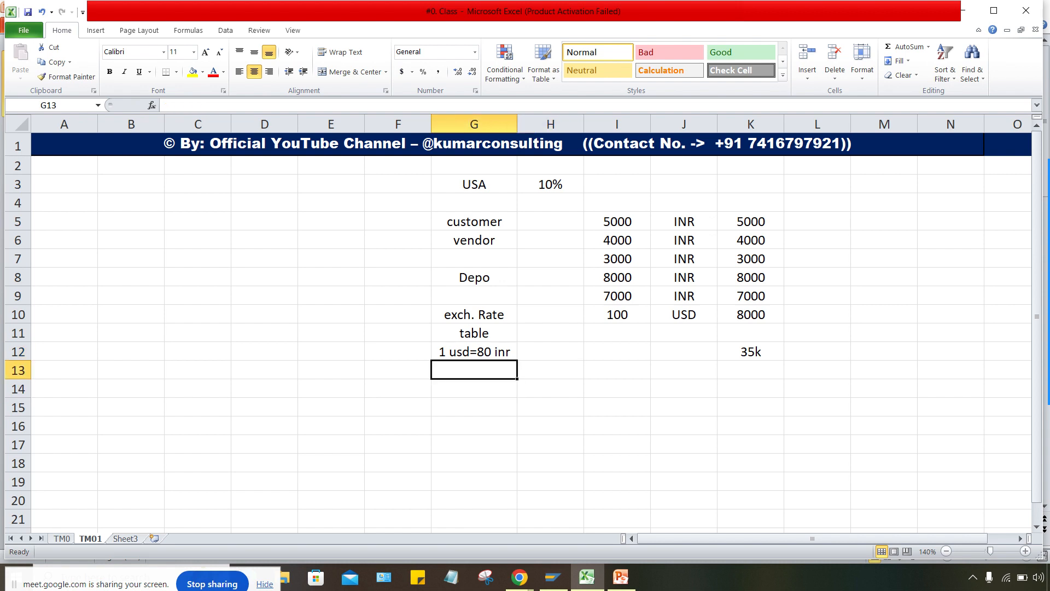
click(550, 388)
Enter the rate 1 USD = 82 INR in G14 and widen column G to fit the text
click(475, 389)
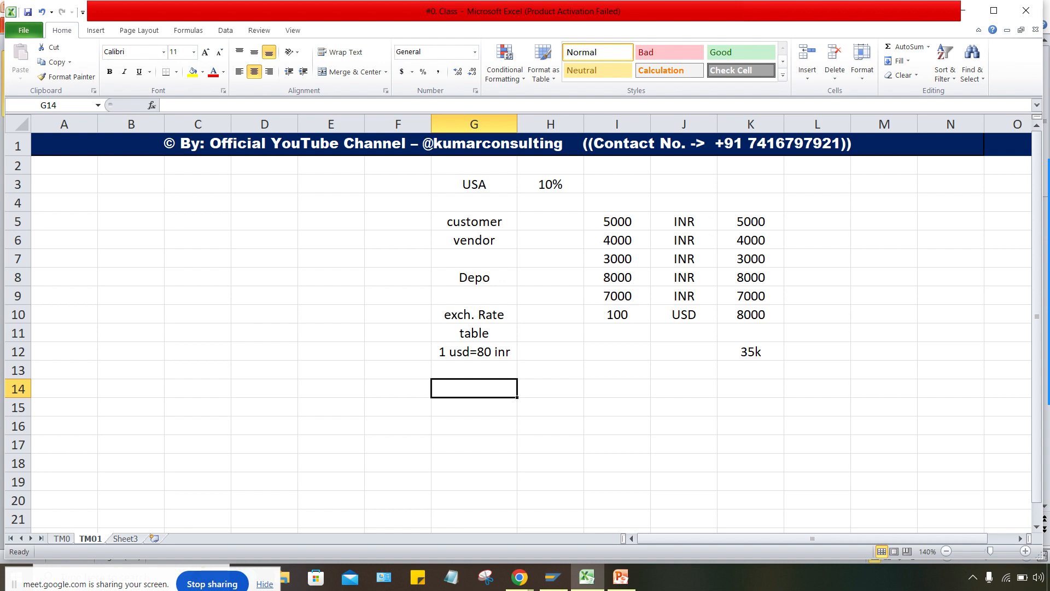
text(1)
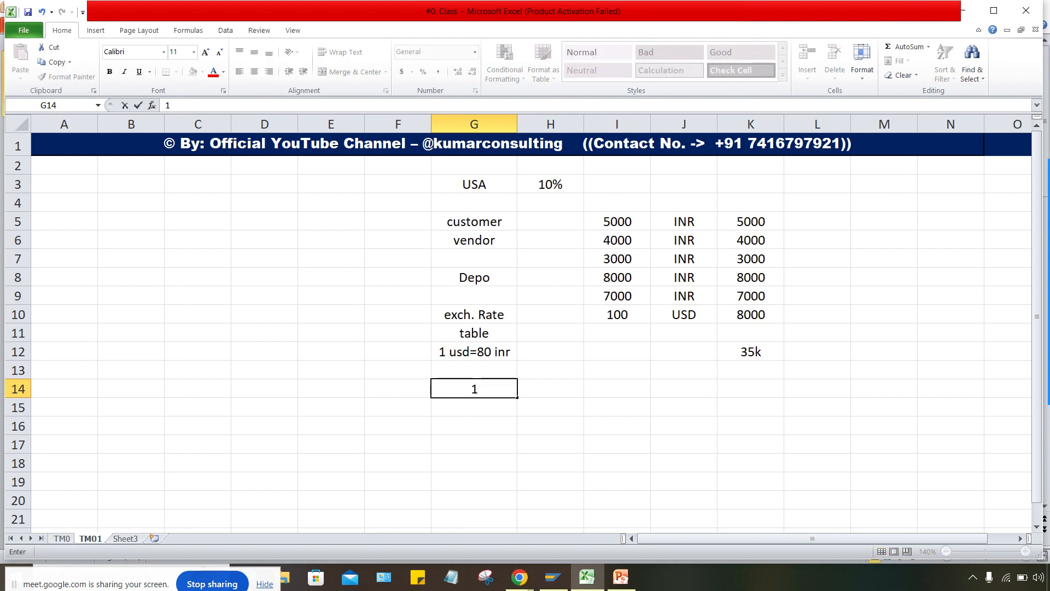
text( USD = 82 INR)
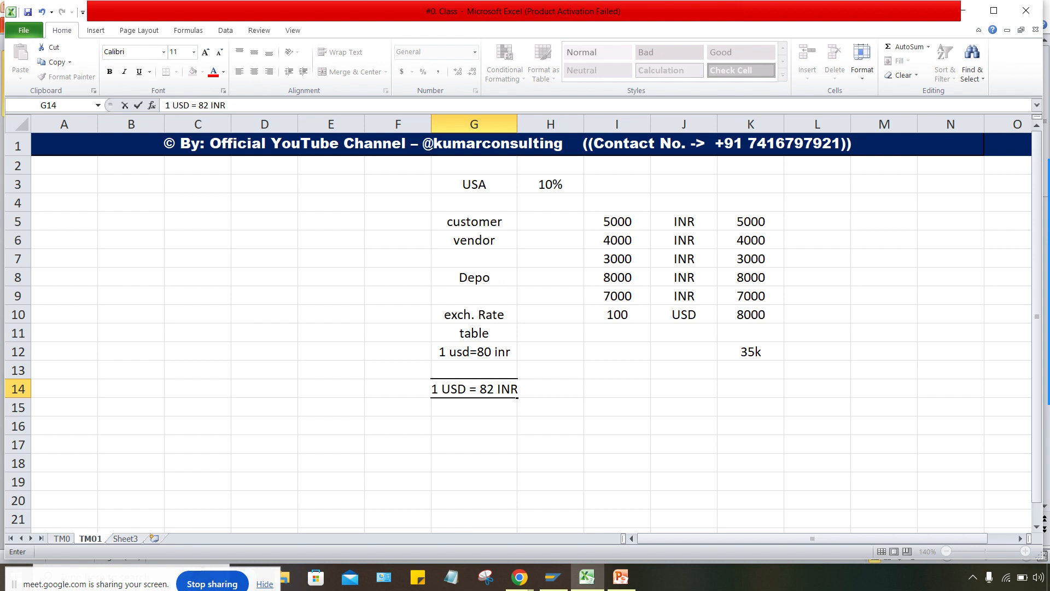
key(Return)
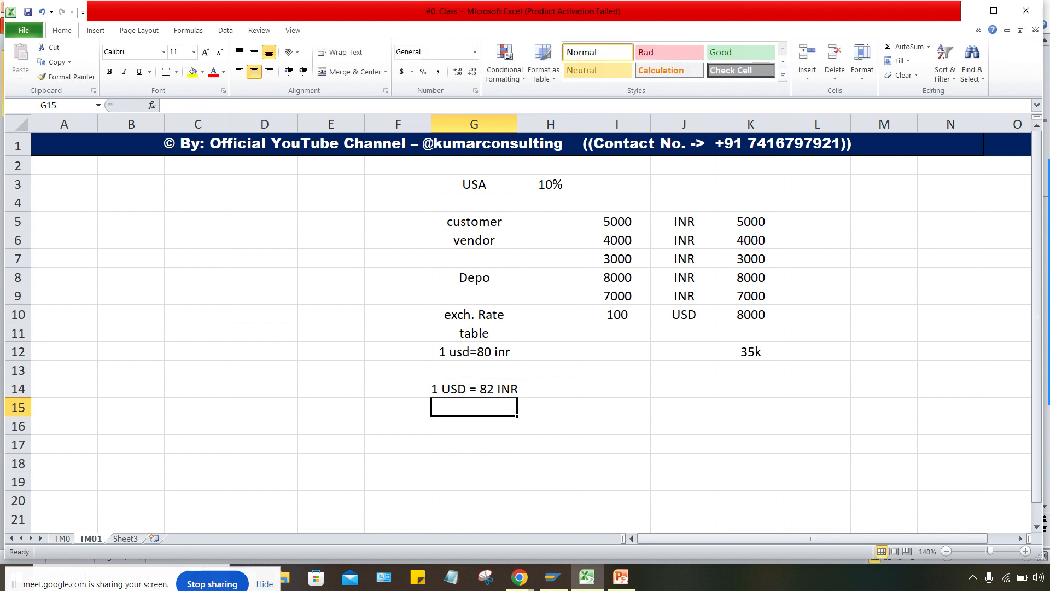
drag(517, 125, 531, 124)
Label the 82 INR rate as BSR in H14
click(477, 387)
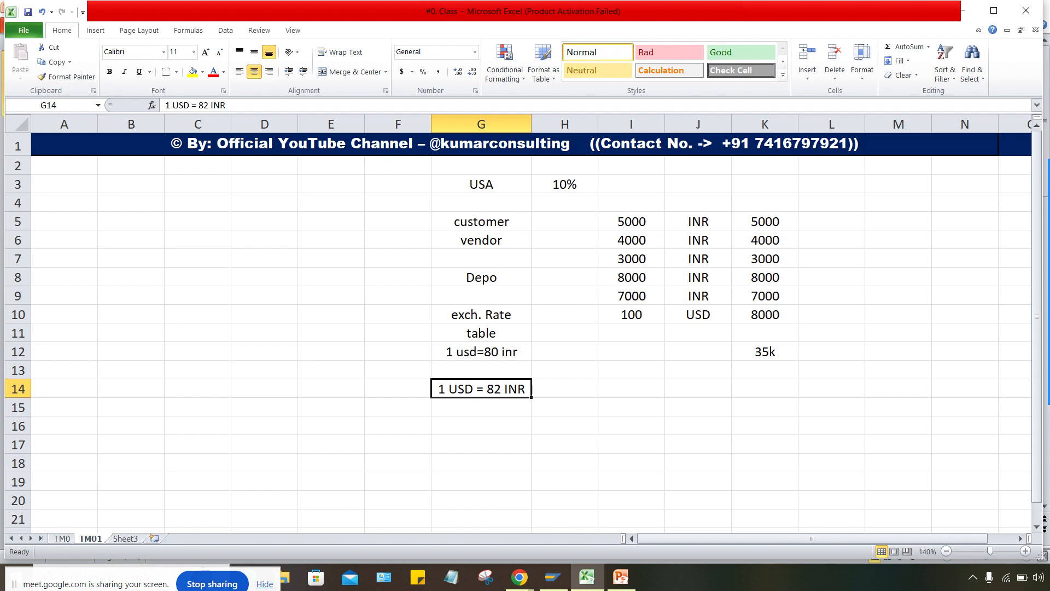
click(564, 388)
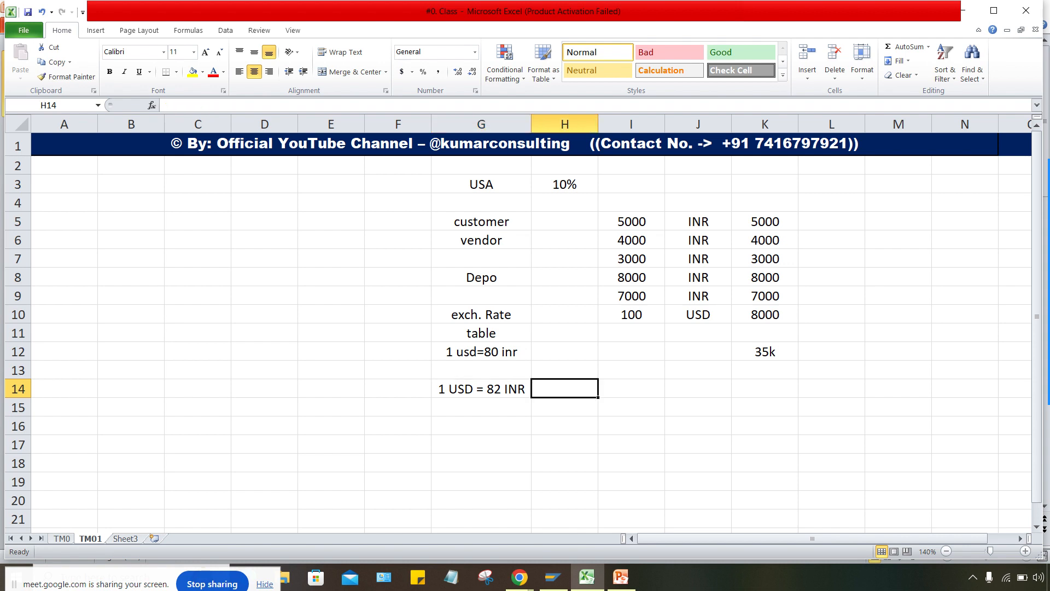
text(b)
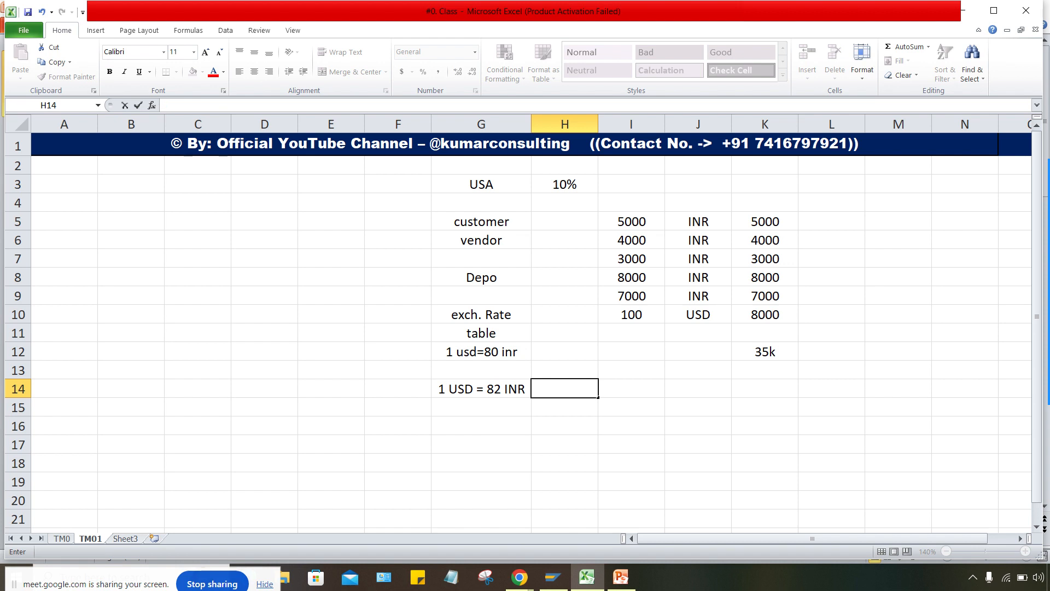
text(BSR)
key(Return)
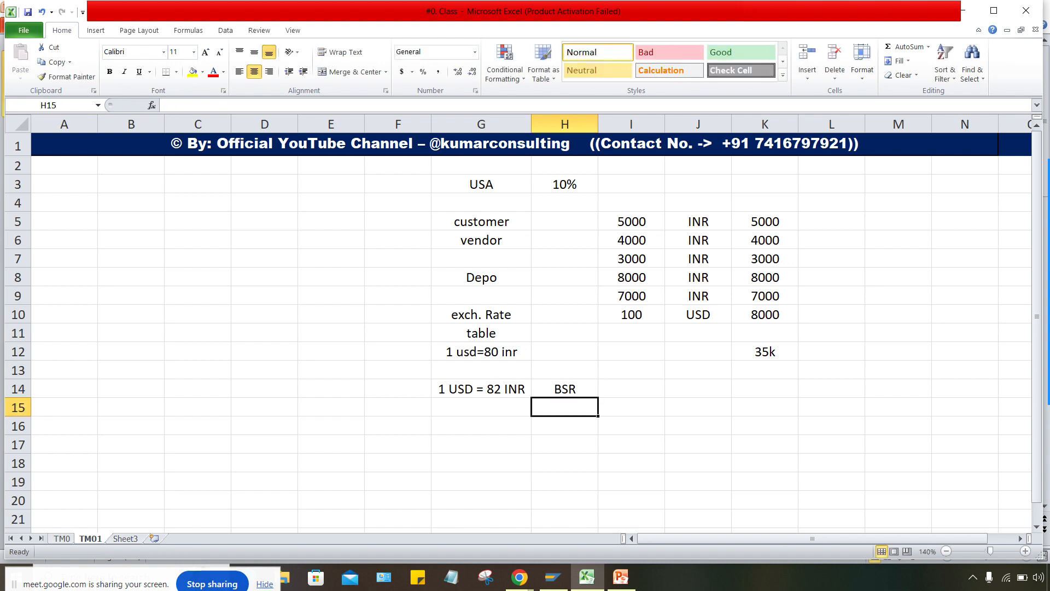
Fill the rate from G14 down into G15 and edit the copy to read 1 USD = 78 INR
key(Left)
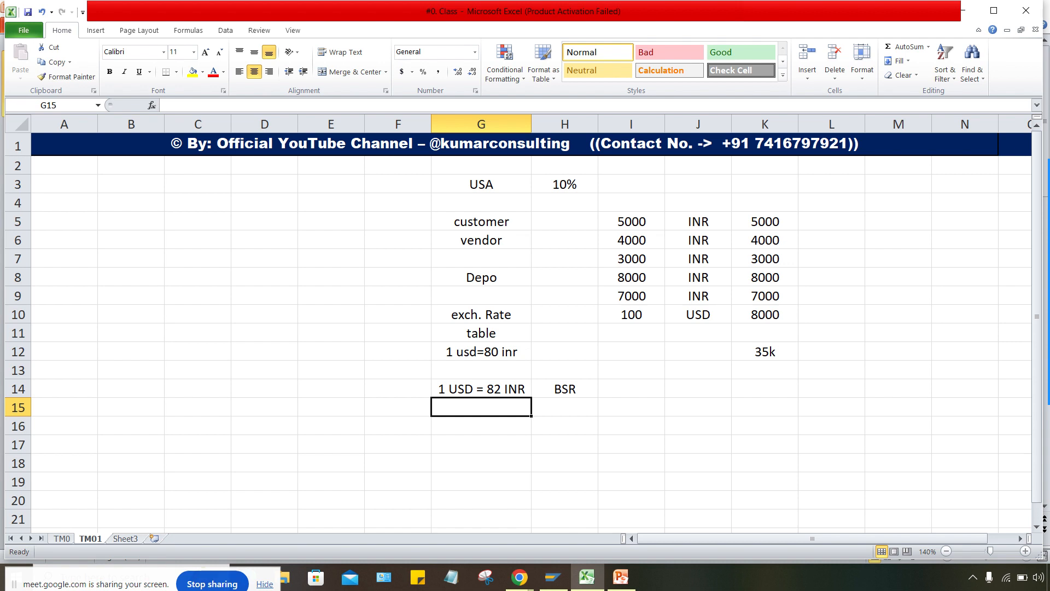
key(ctrl+d)
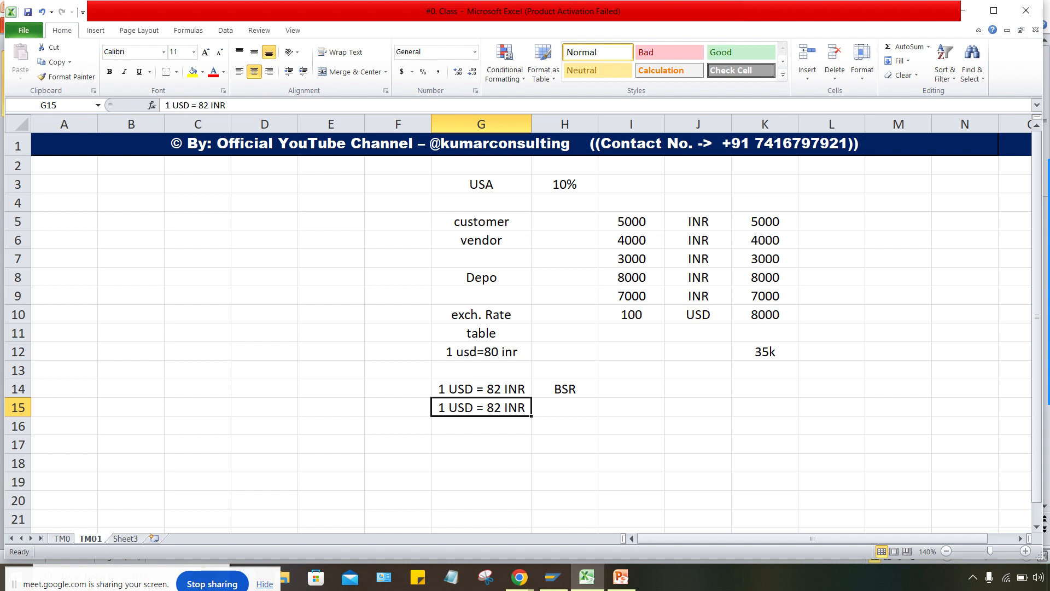
key(F2)
key(Left)
key(Left)
key(Left)
key(Left)
key(BackSpace)
key(BackSpace)
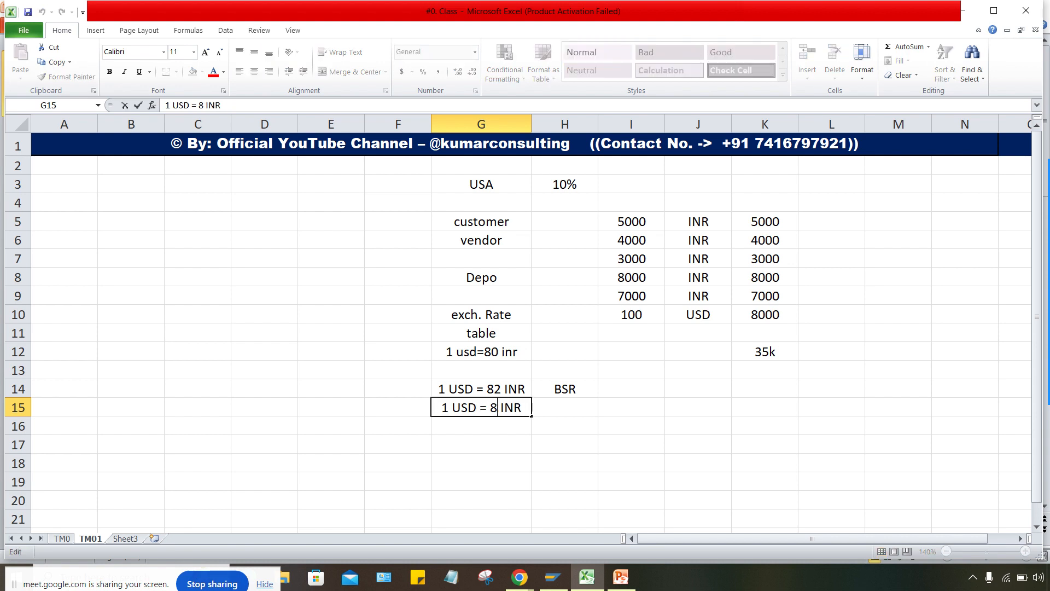
text(78)
key(Return)
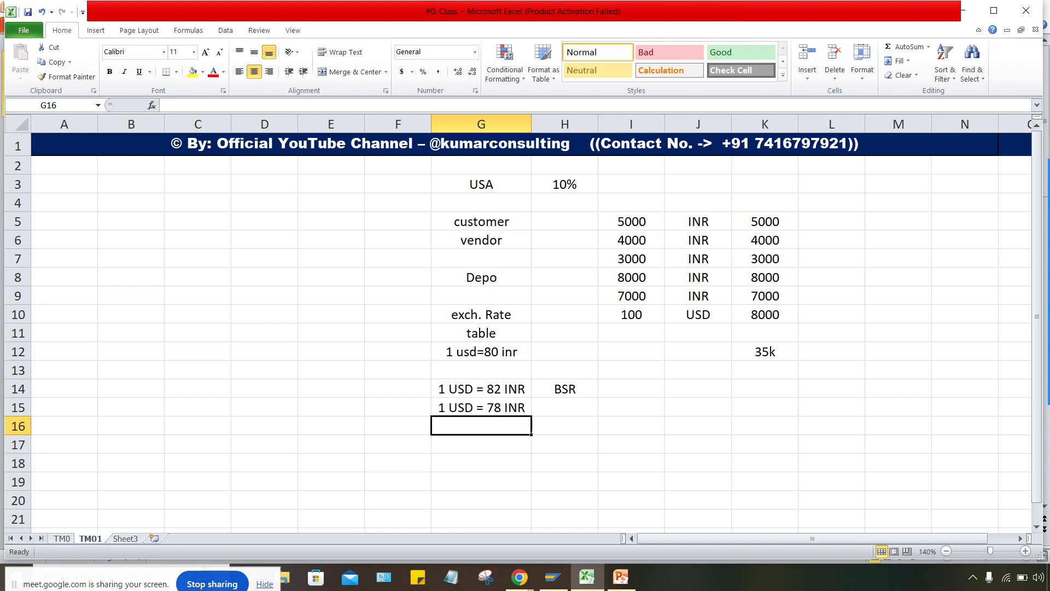
Label the 78 INR rate in row 15 as BBR in H15
key(Up)
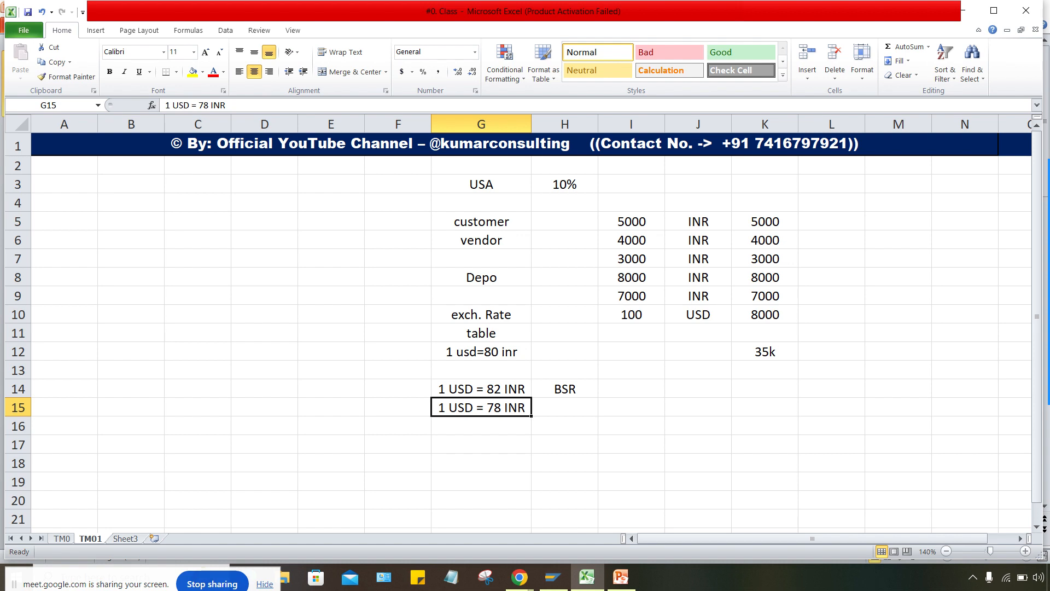
key(Right)
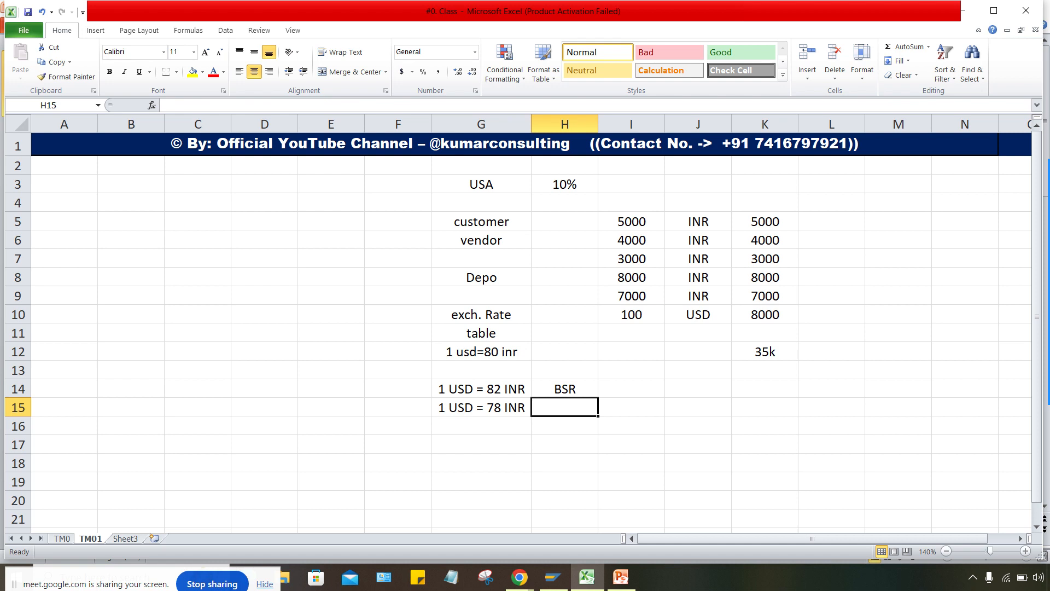
text(BBR)
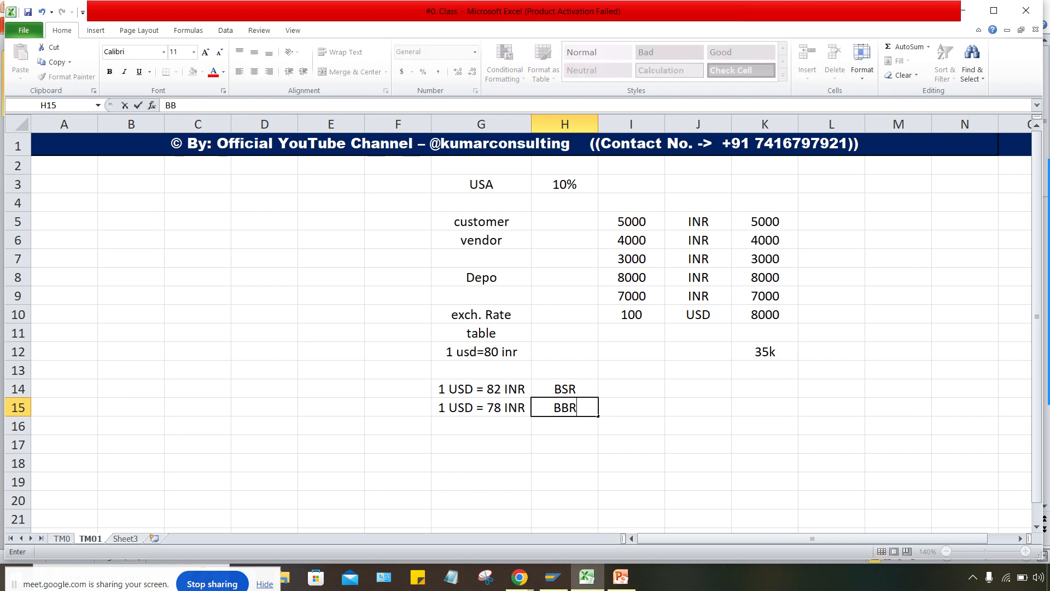
key(Return)
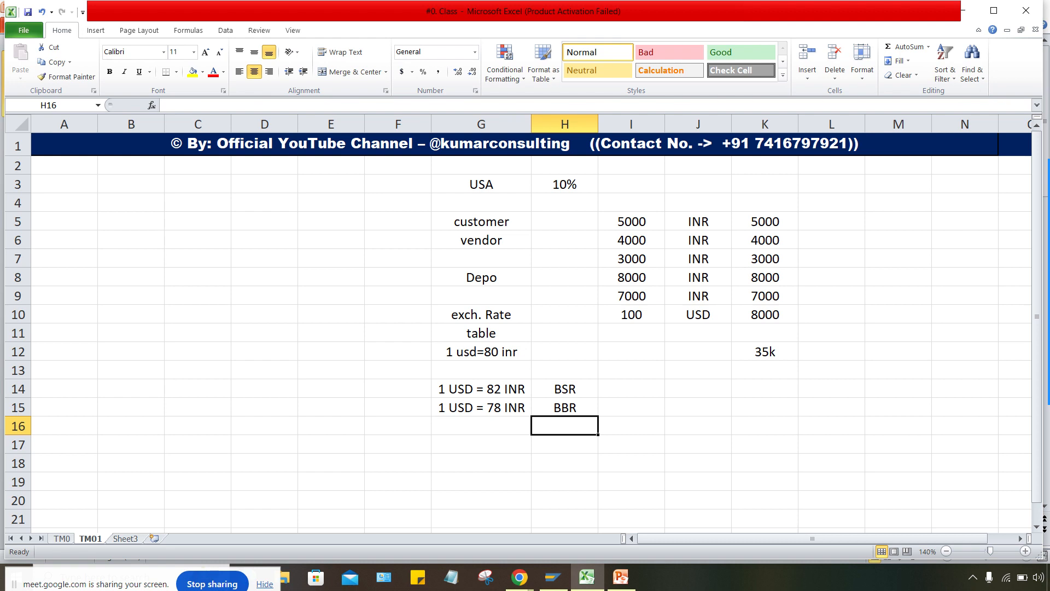
text(a)
key(BackSpace)
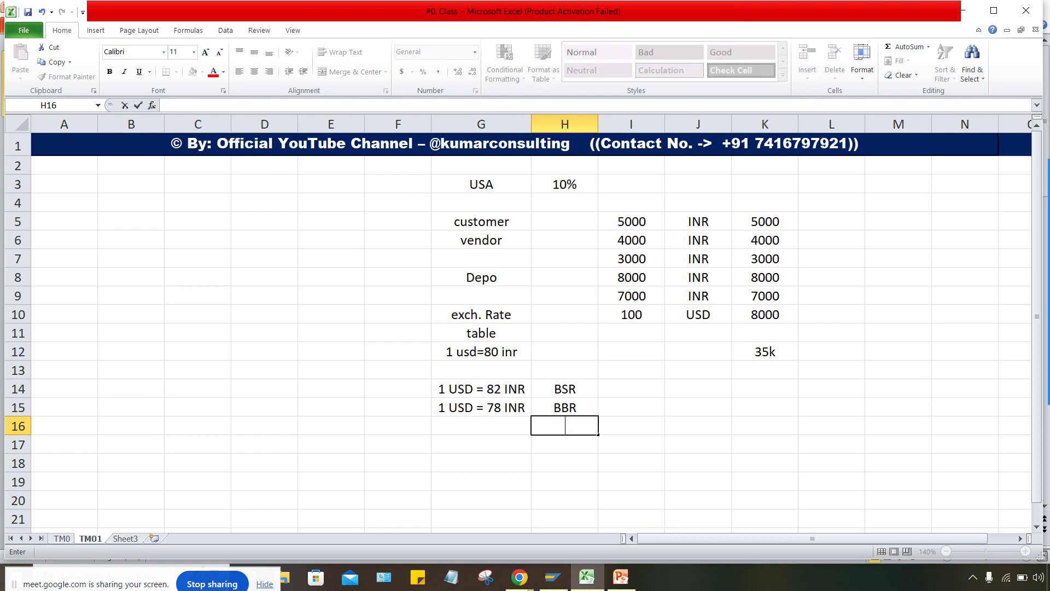
key(Right)
key(Left)
key(Up)
key(Up)
key(Down)
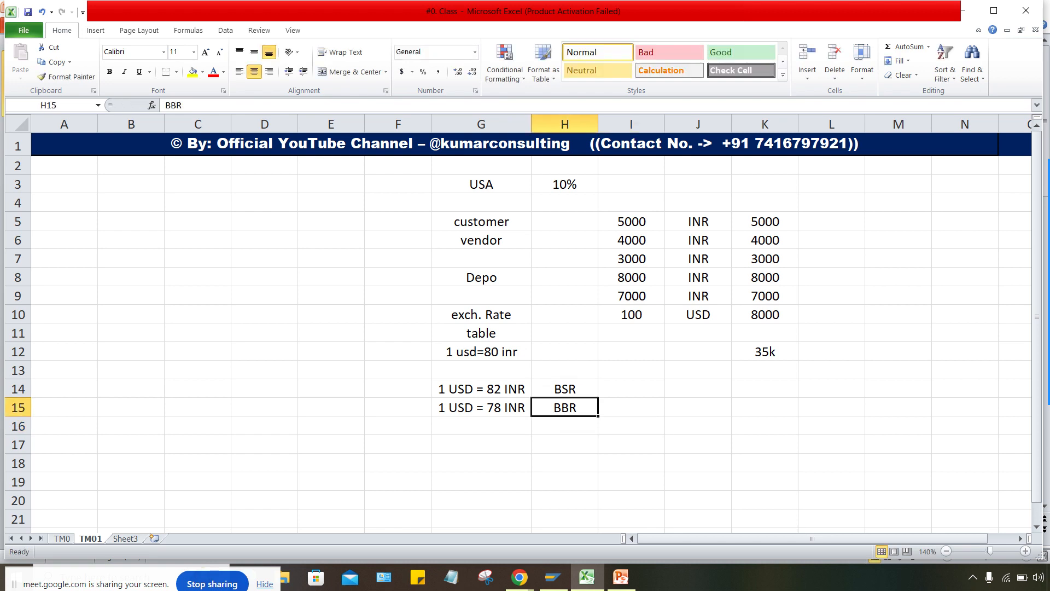
key(Up)
key(Down)
key(Up)
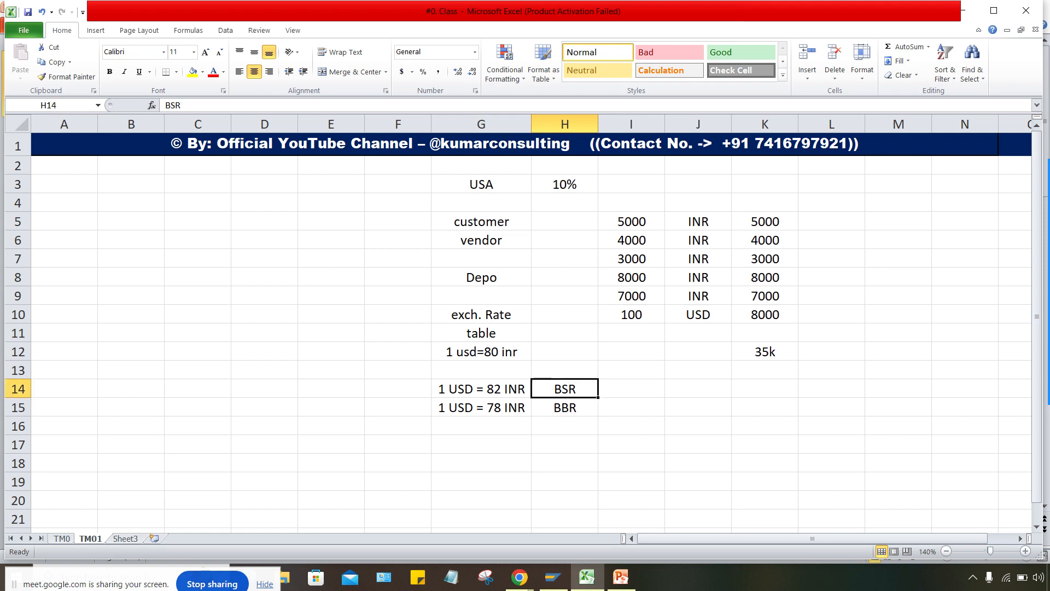
key(Down)
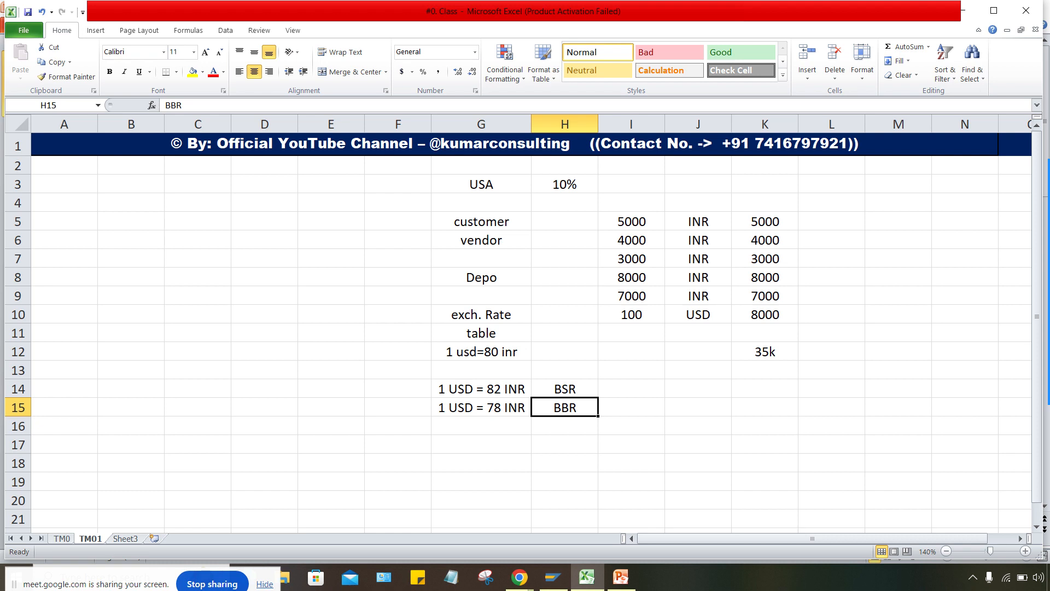
Enter the rate type label AVR in H16, below the BBR label
key(Down)
text(A)
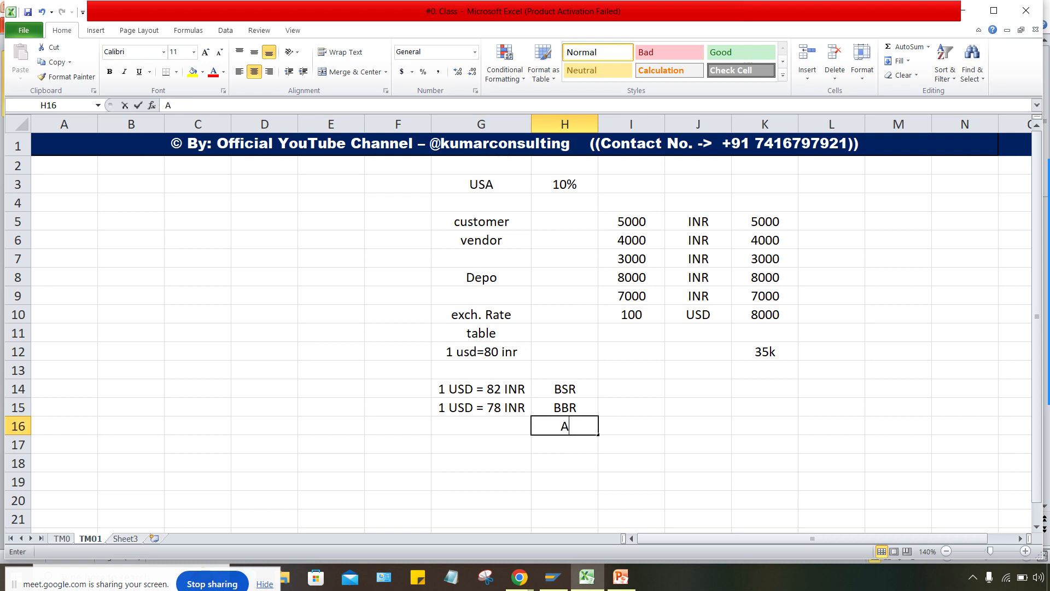
text(VR)
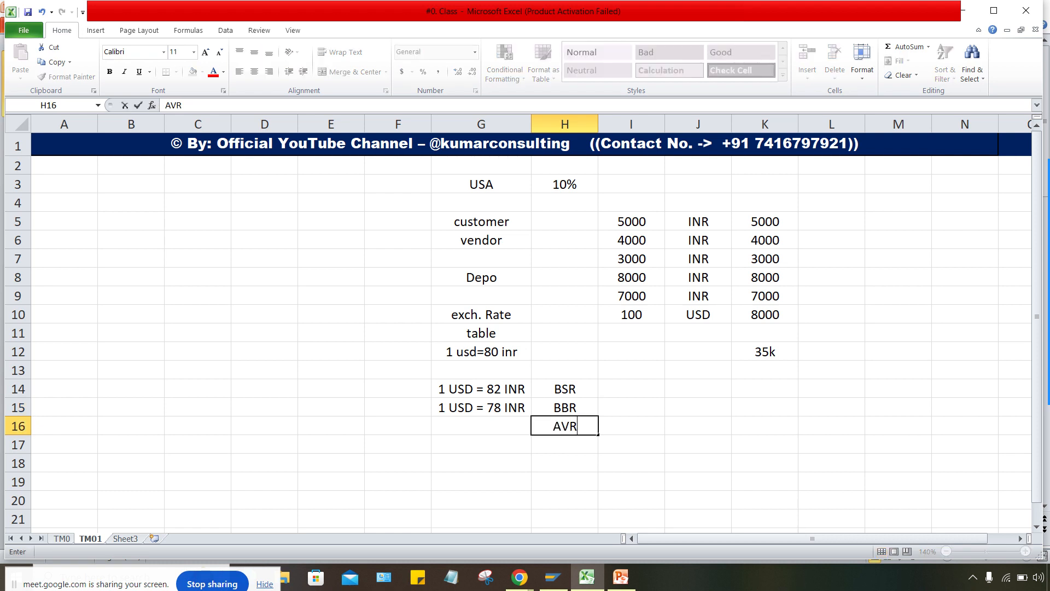
key(Return)
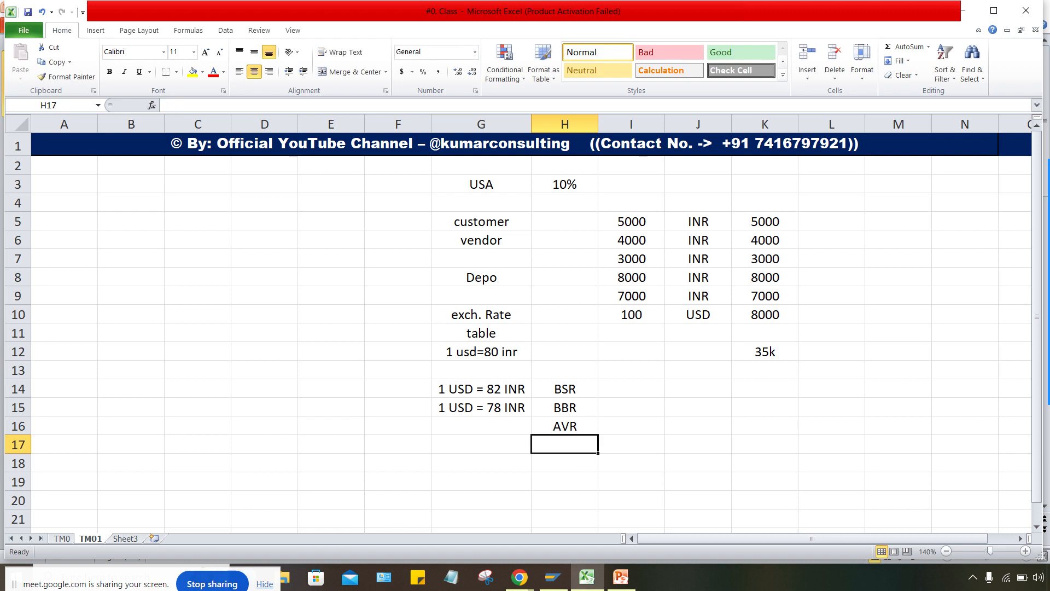
Fill the rate from G15 down into G16 and edit the copy to read 1 USD = 80 INR
click(482, 426)
key(ctrl+d)
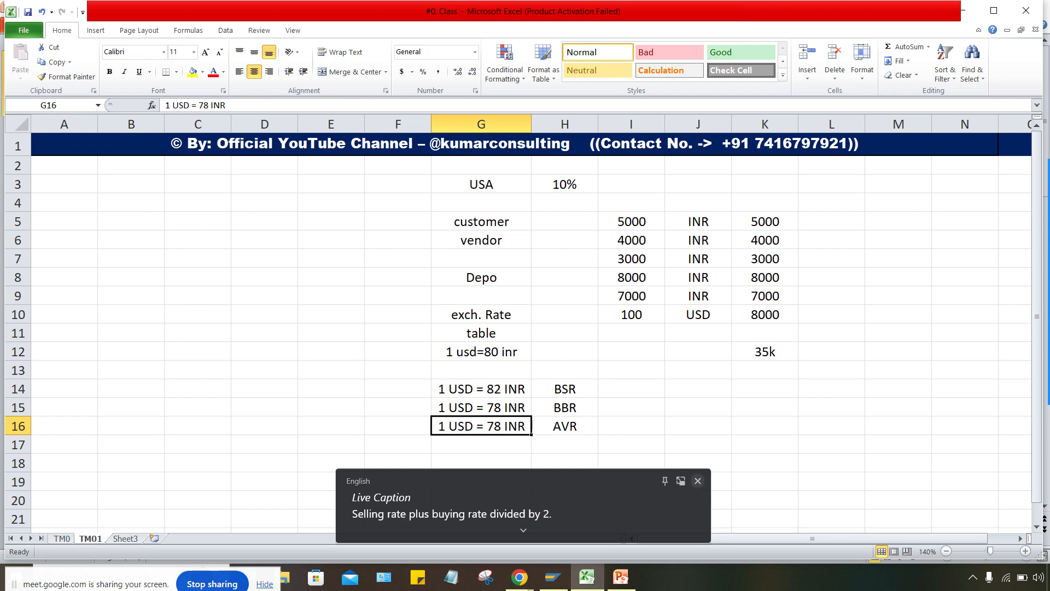
click(697, 481)
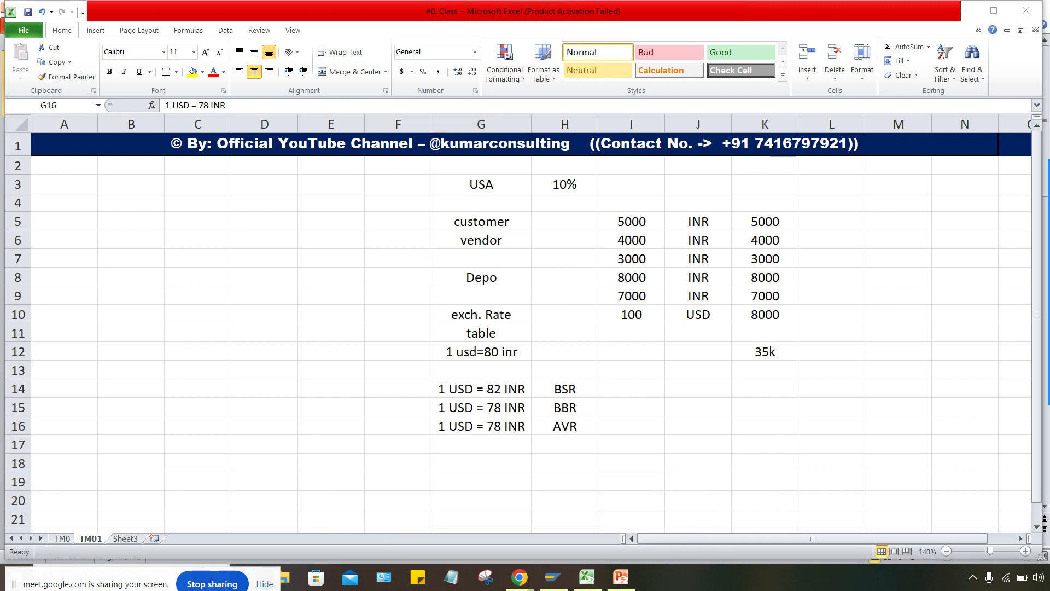
double_click(501, 426)
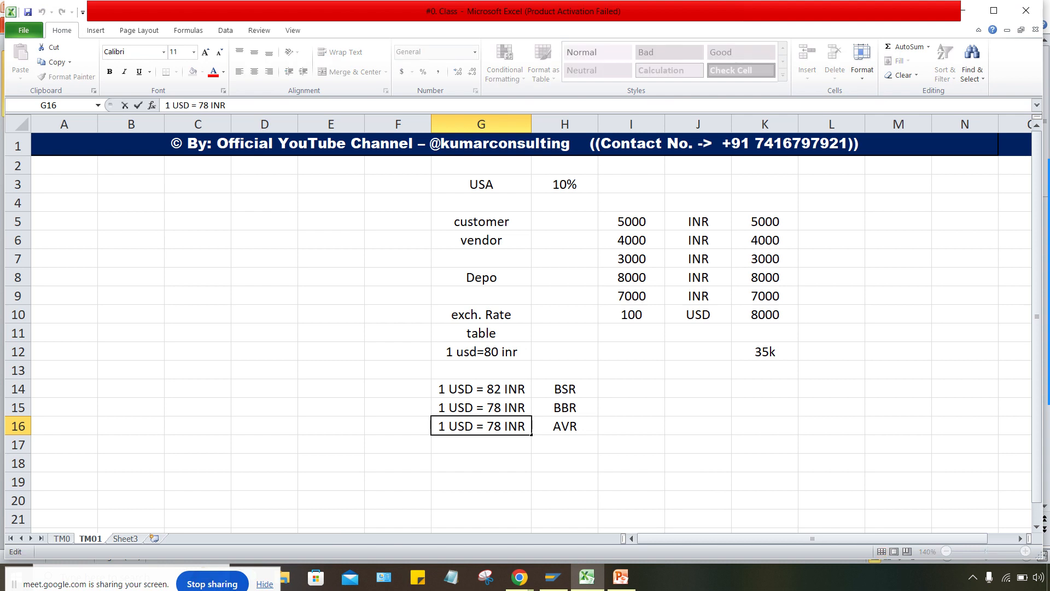
key(BackSpace)
key(BackSpace)
text(80)
key(Return)
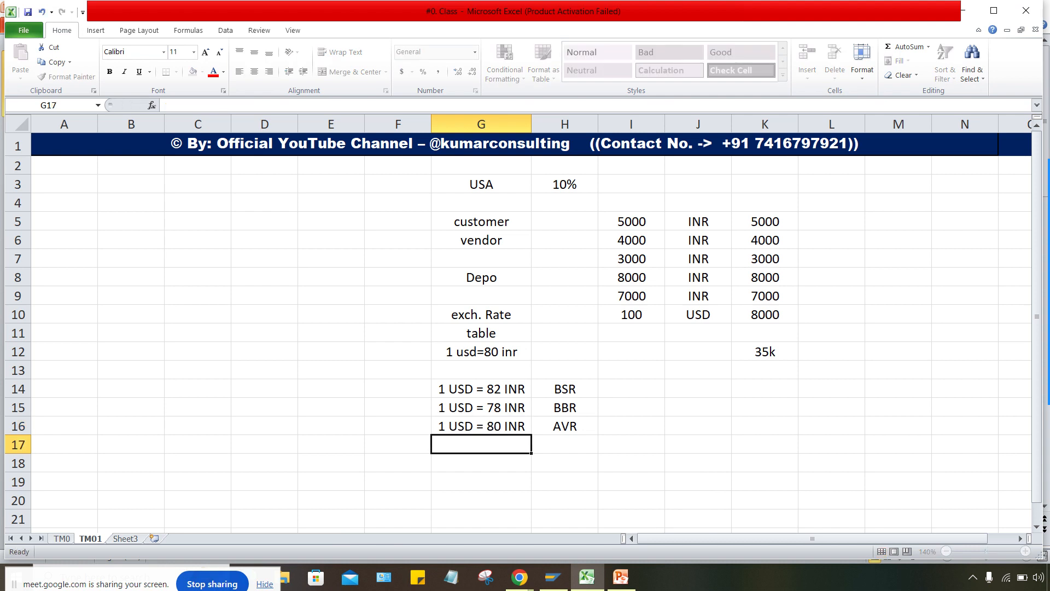
Mark the 100 USD line in row 10 as vendor in L10
drag(481, 389, 482, 426)
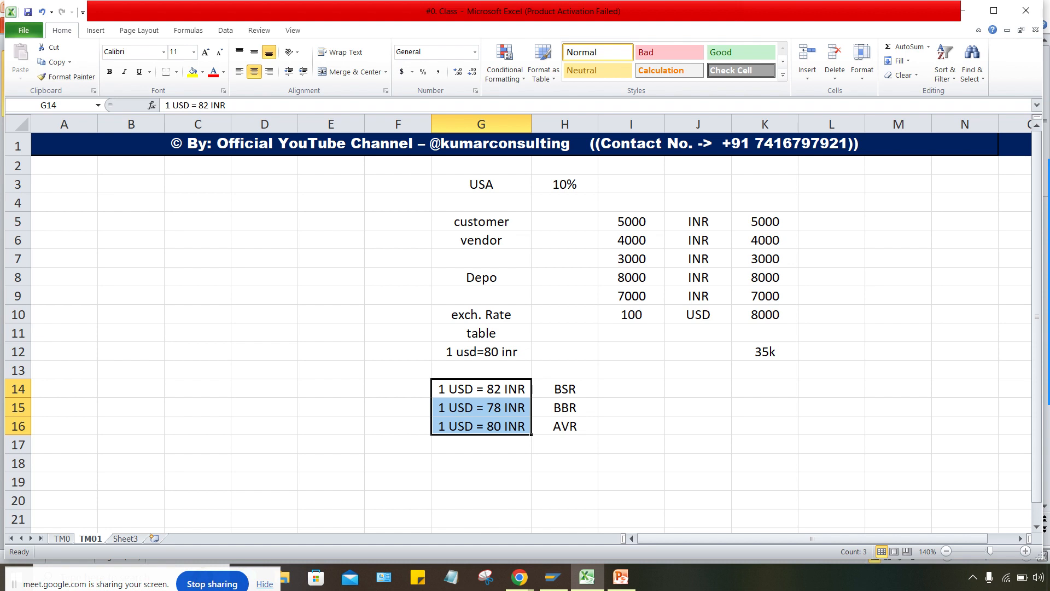
drag(631, 314, 766, 314)
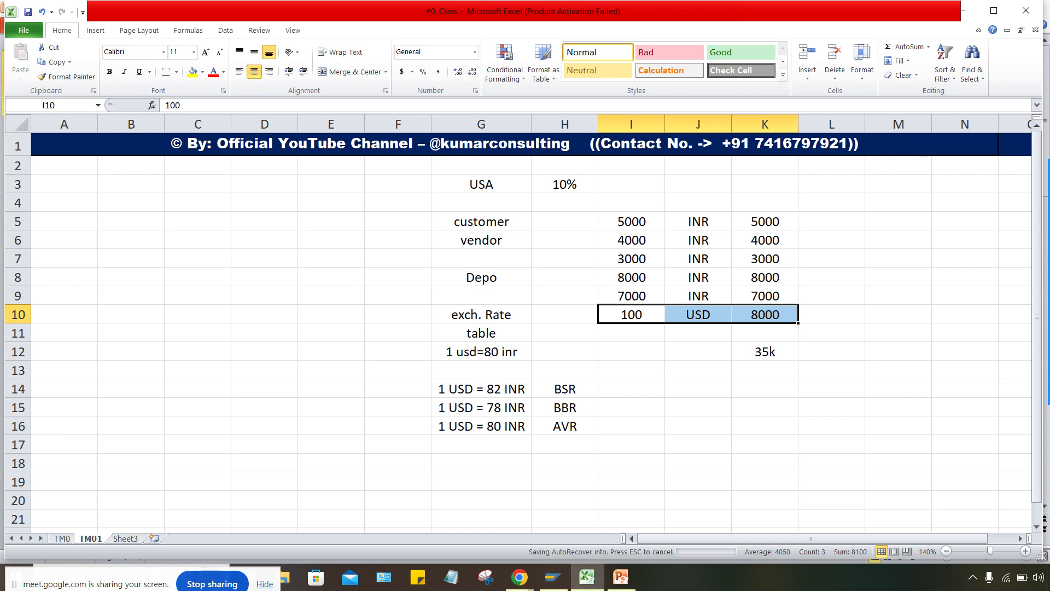
click(831, 315)
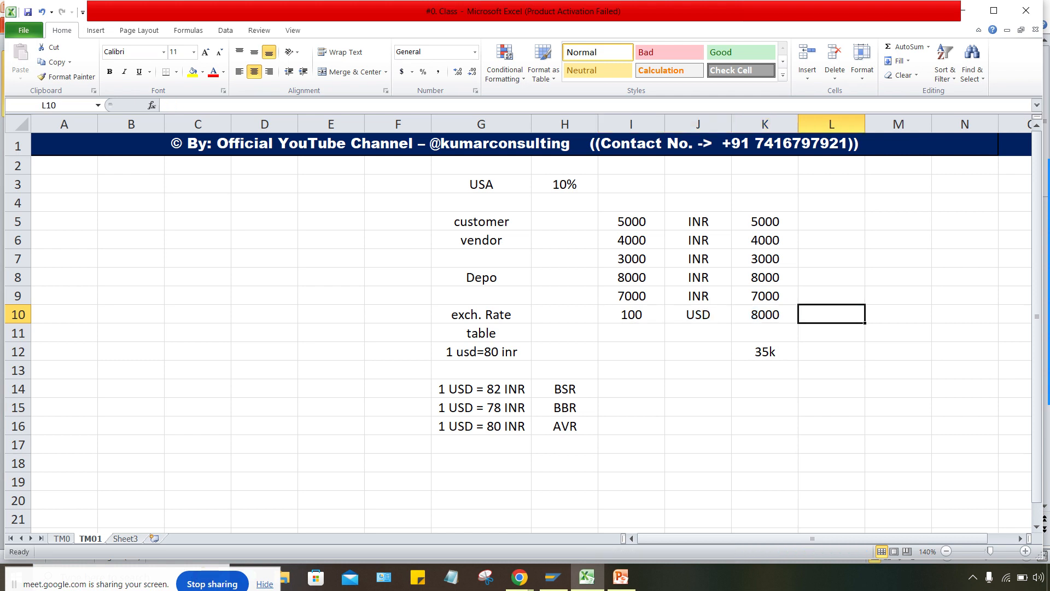
text(vendor)
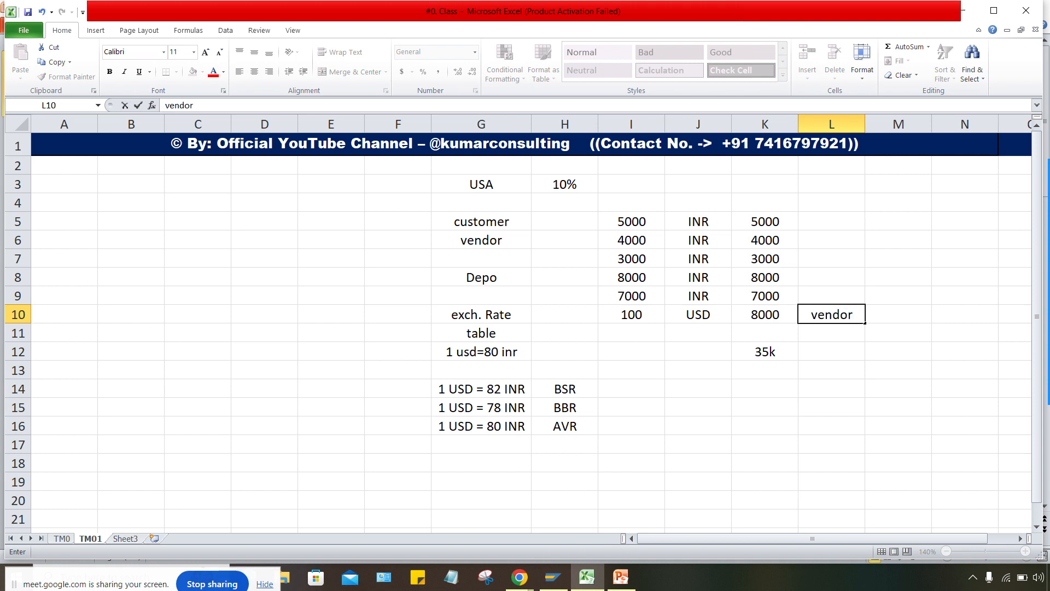
key(Return)
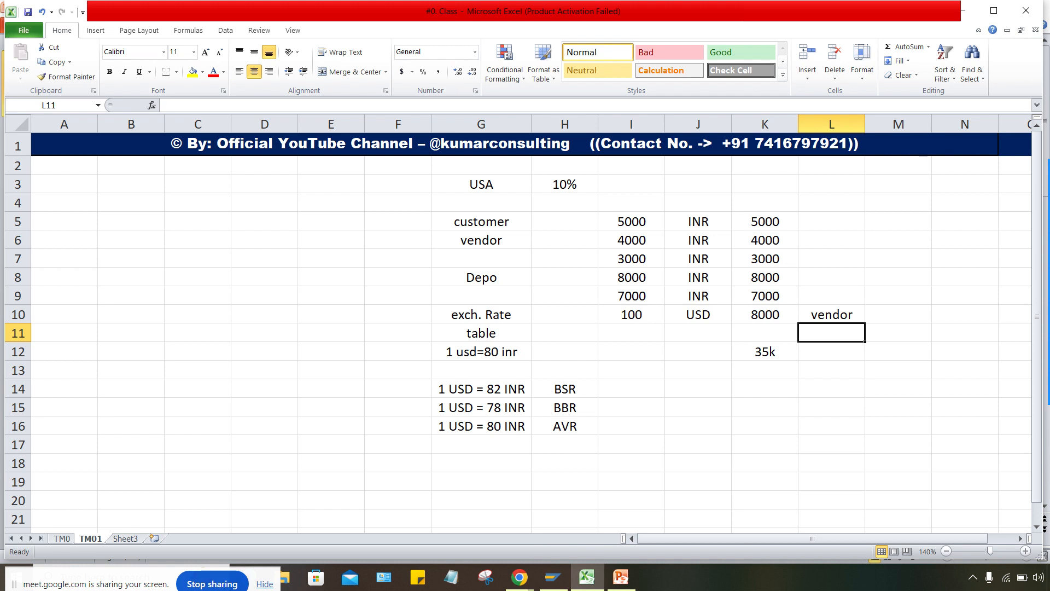
Switch to the Google Meet call in Chrome to check the meeting and return to the Excel workbook
click(520, 577)
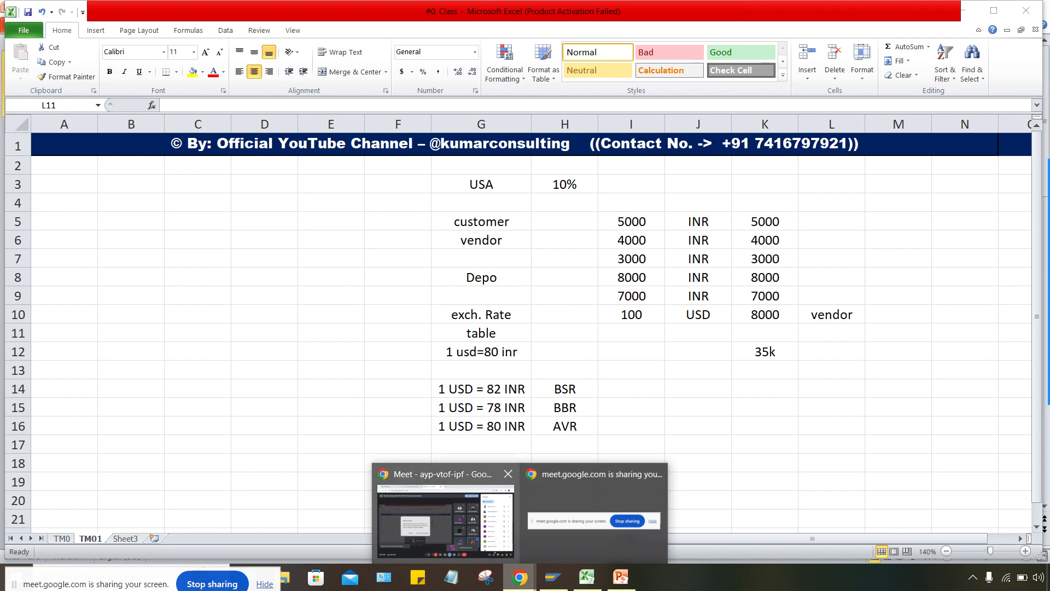
click(445, 520)
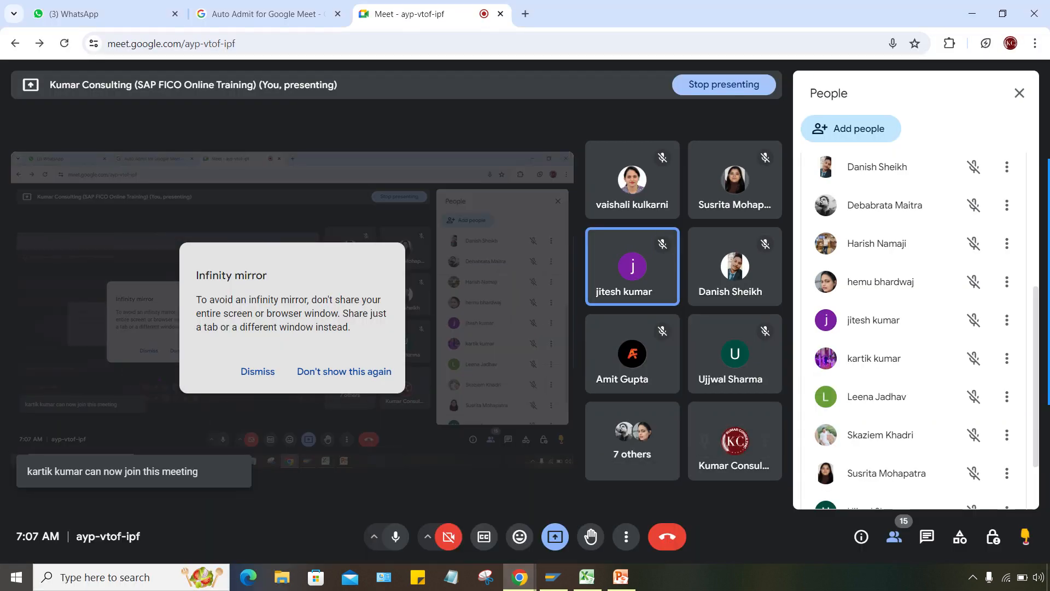
click(337, 370)
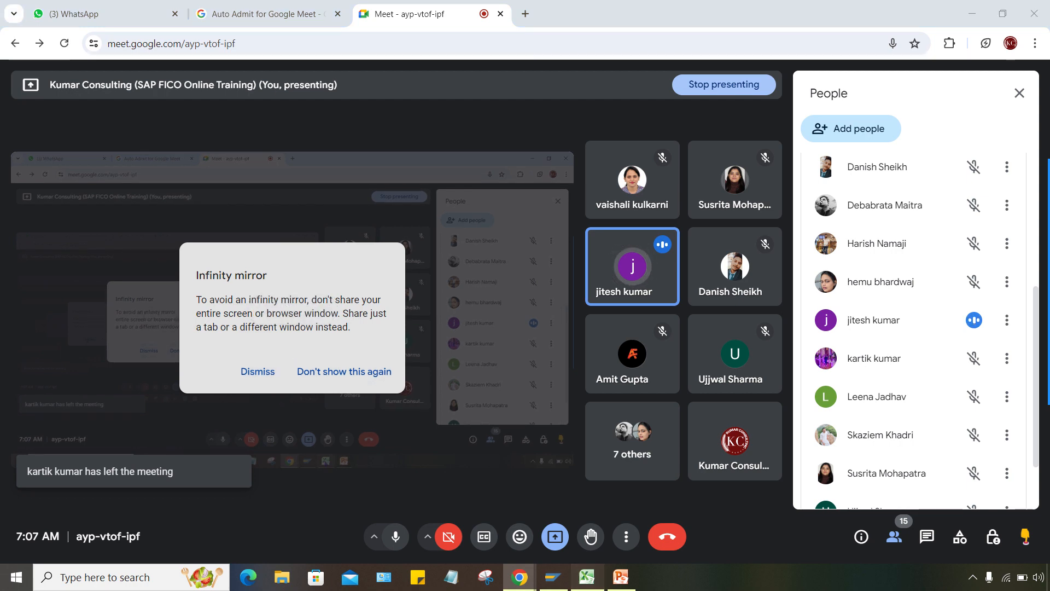
click(587, 577)
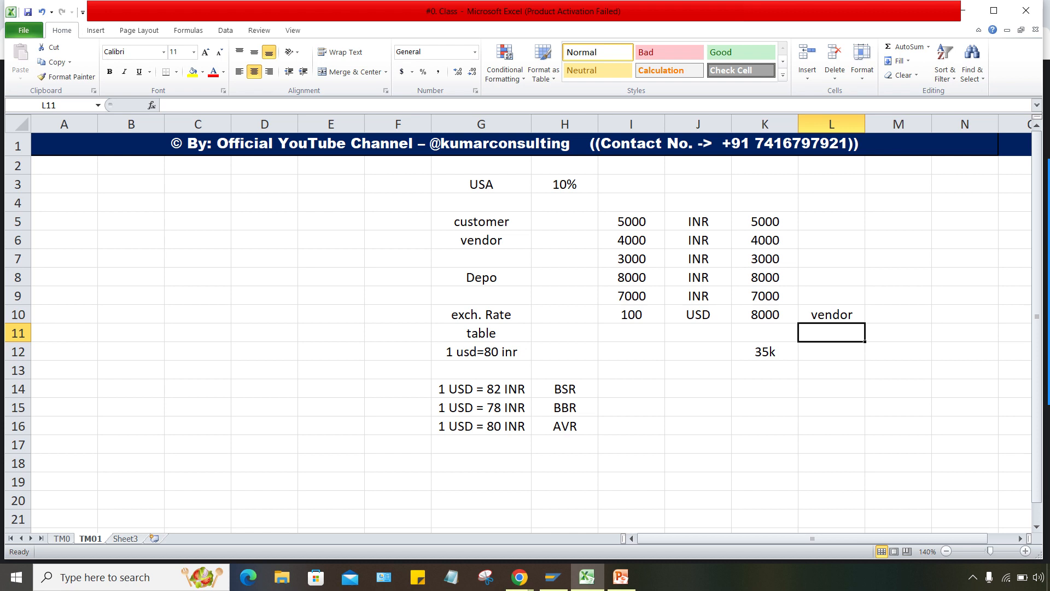
Enter Vendor in I14 as the party the BSR rate applies to
drag(564, 389, 482, 391)
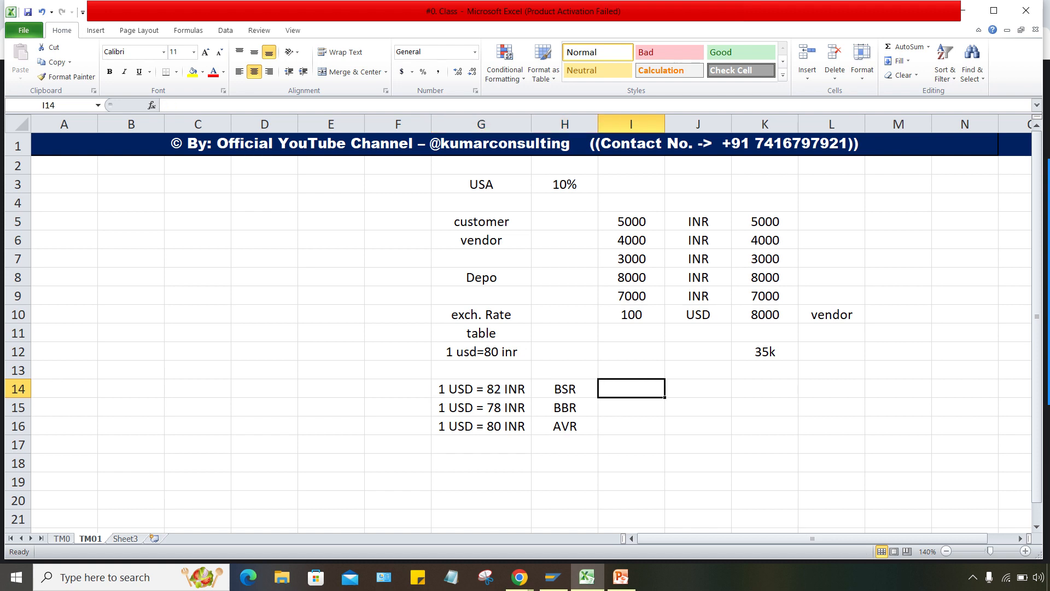
text(V)
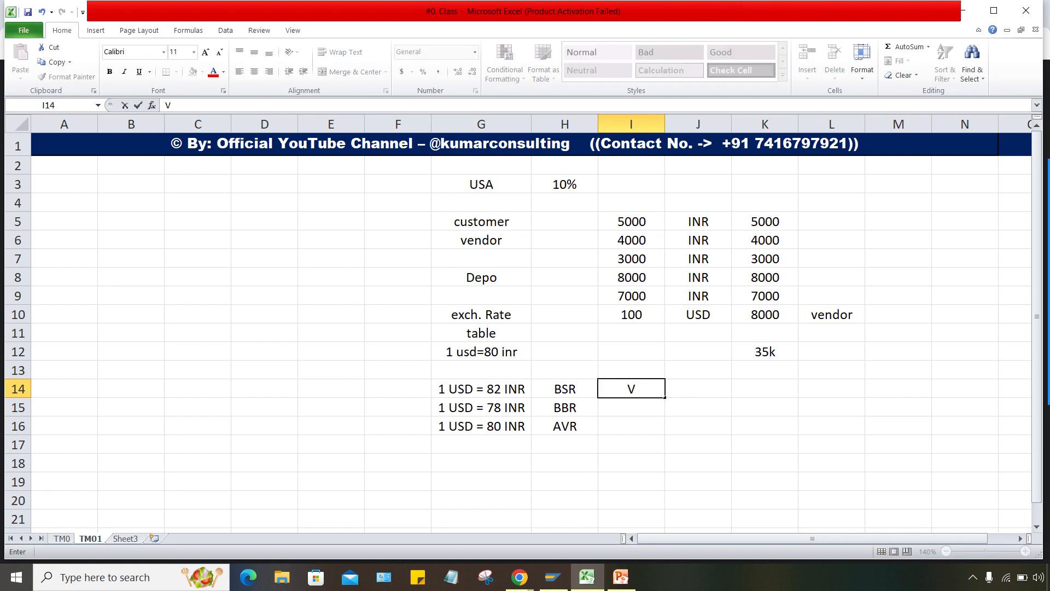
text(endor)
key(Return)
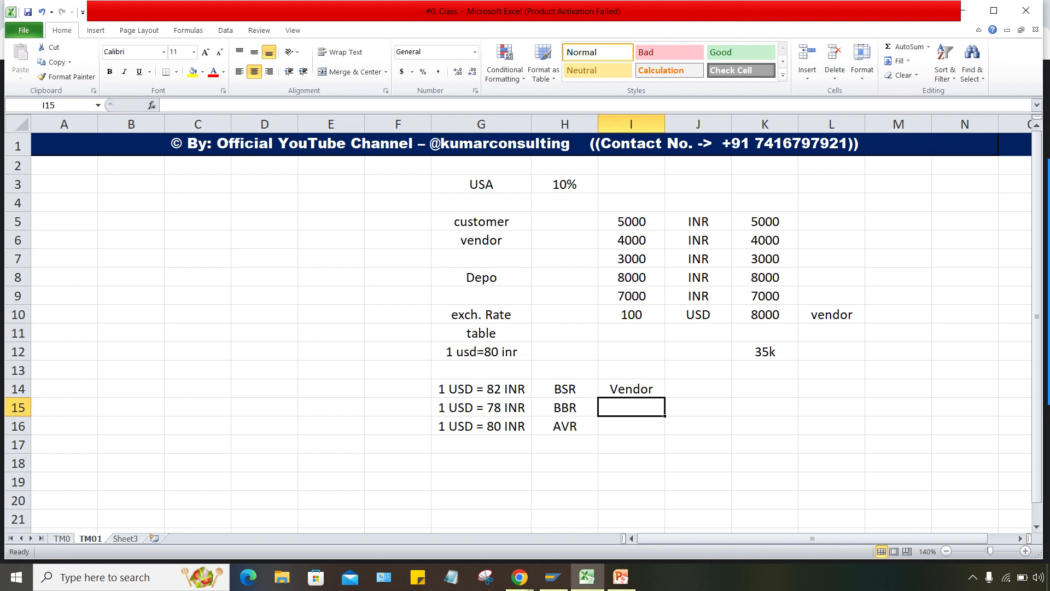
Enter Customer in I15 as the party the BBR rate applies to
drag(481, 388, 565, 389)
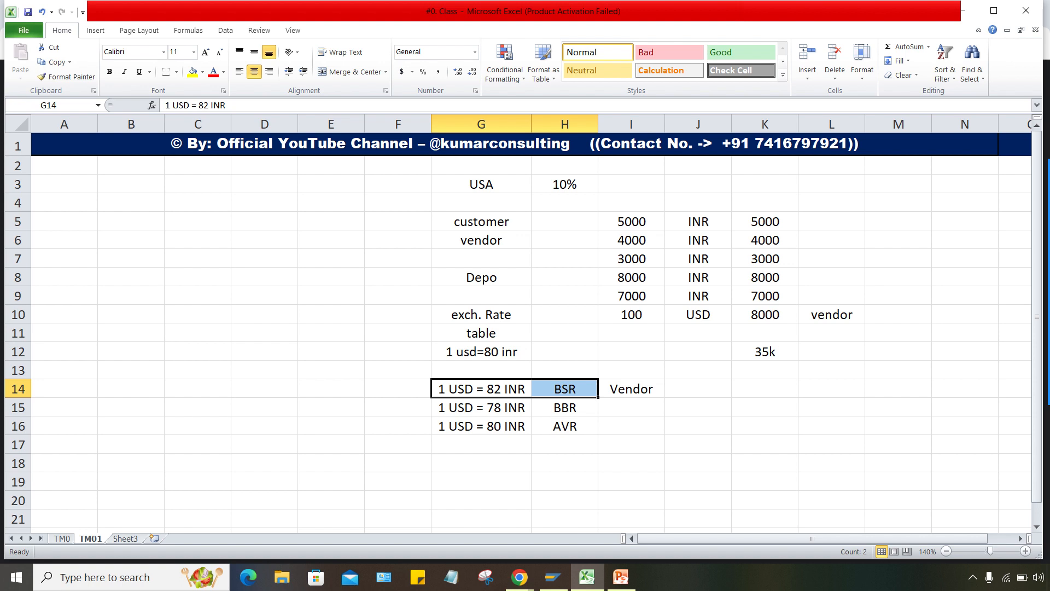
click(631, 407)
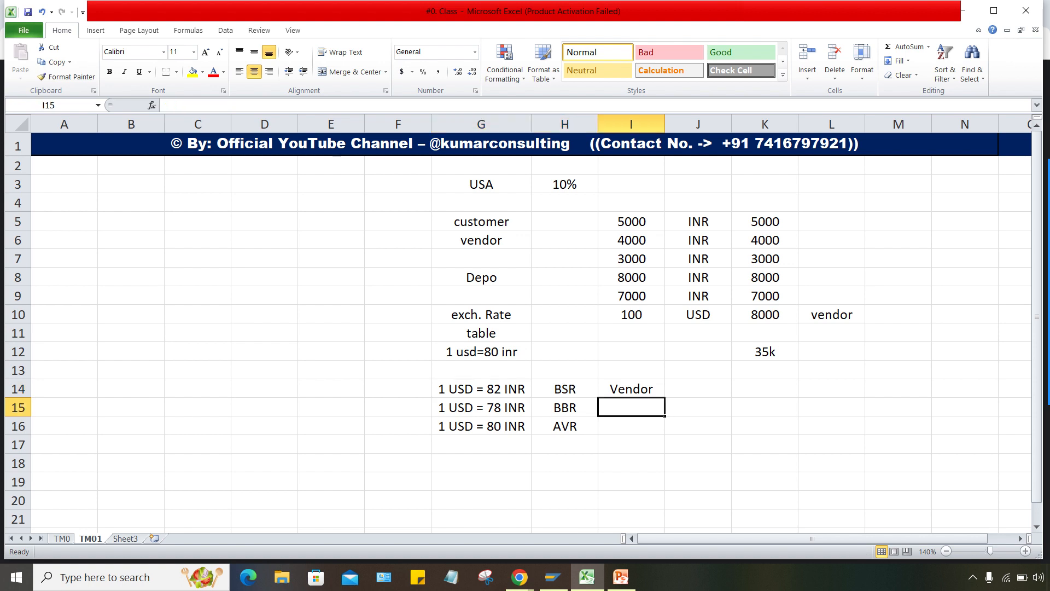
text(C)
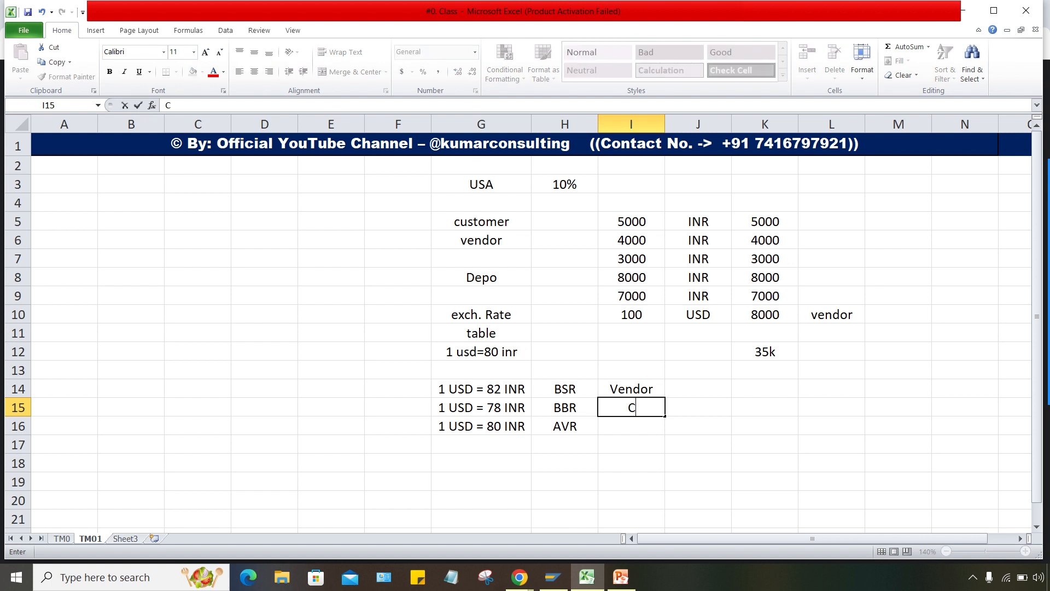
text(ustomer)
key(Return)
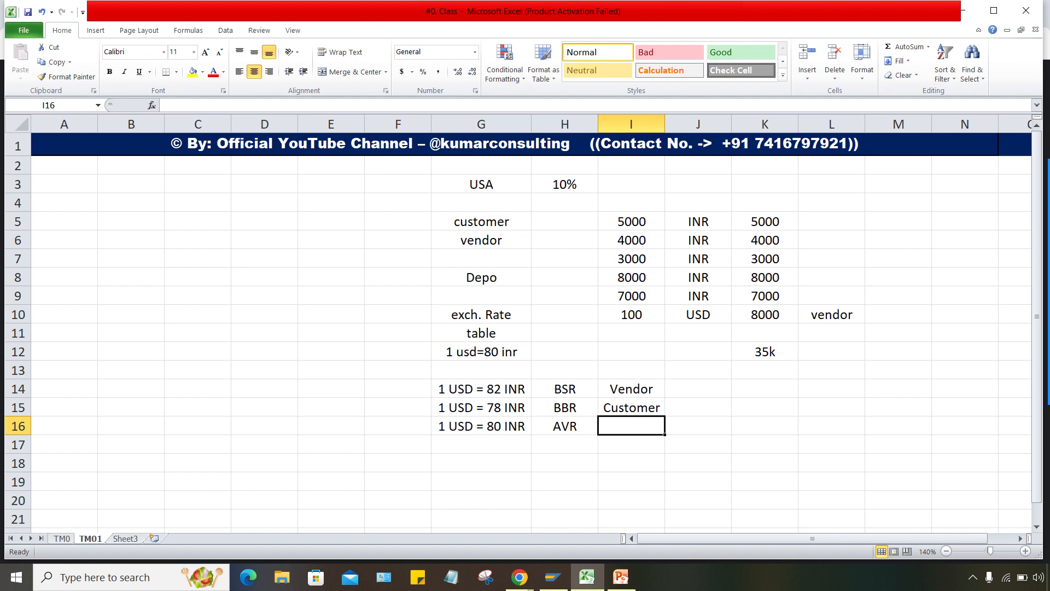
Examine how the Customer entry in row 15 relates to the BBR rate type and its exchange rate
key(Up)
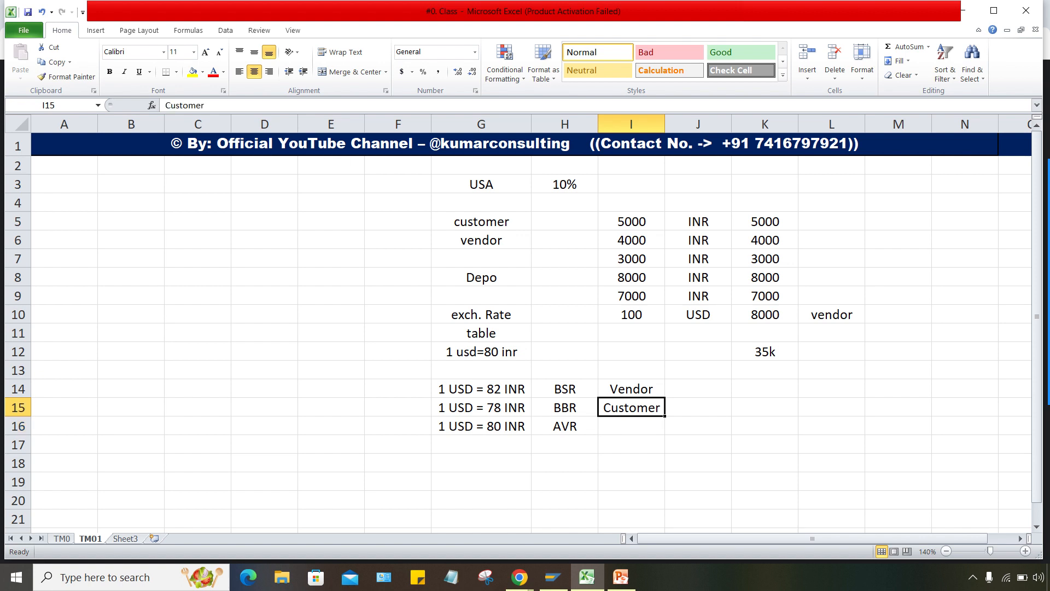
key(Left)
key(Left)
key(Right)
key(Right)
key(Left)
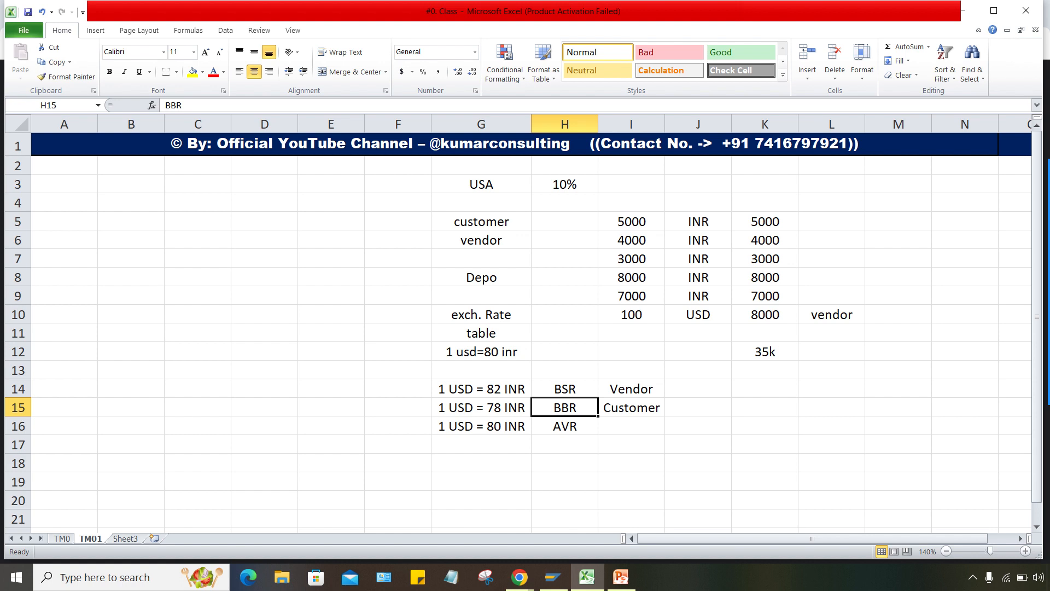
click(631, 407)
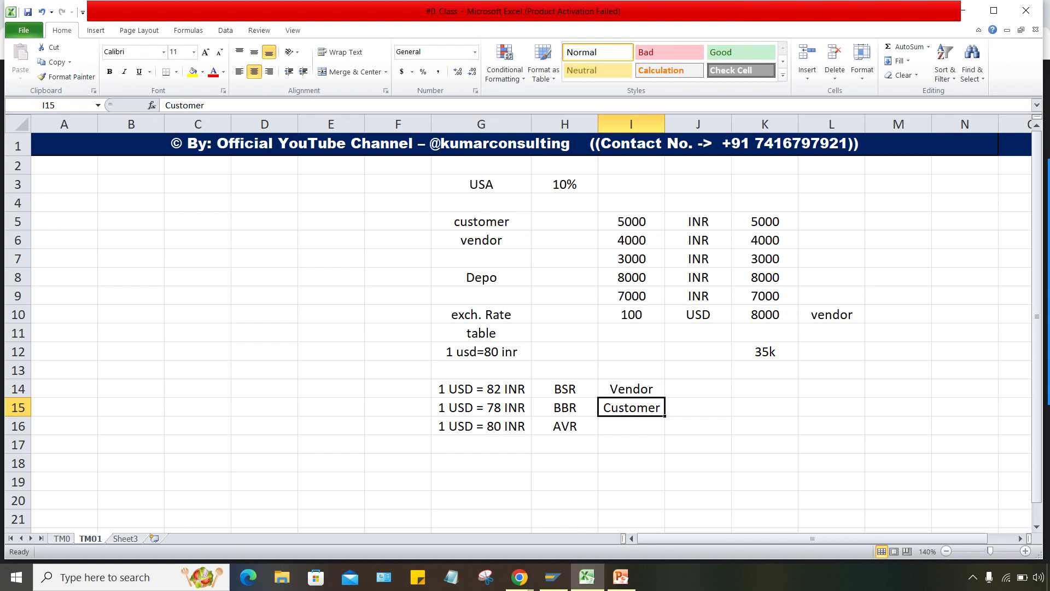
key(Left)
key(shift+Left)
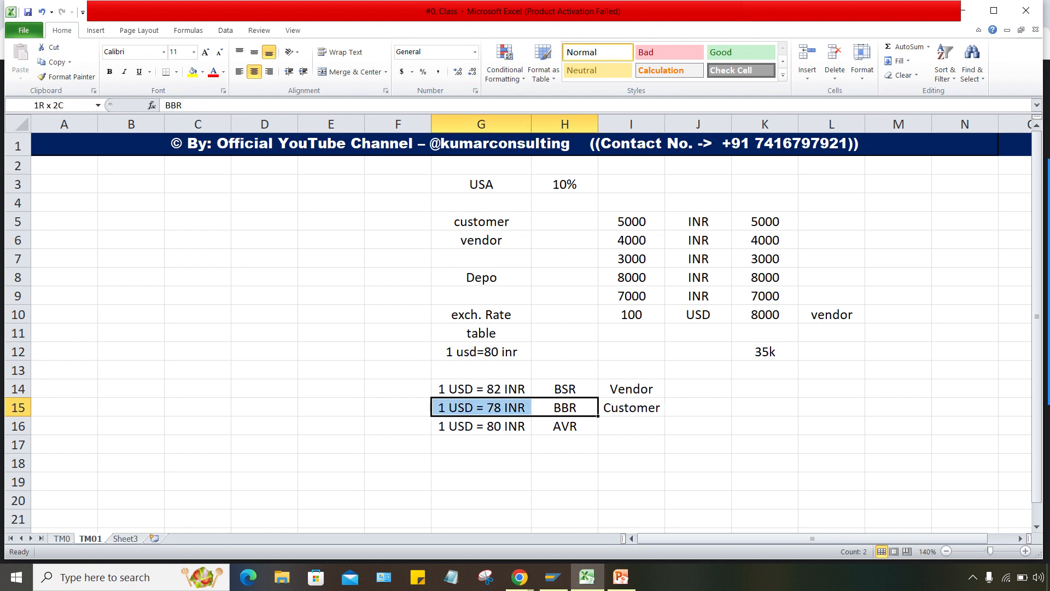
key(Right)
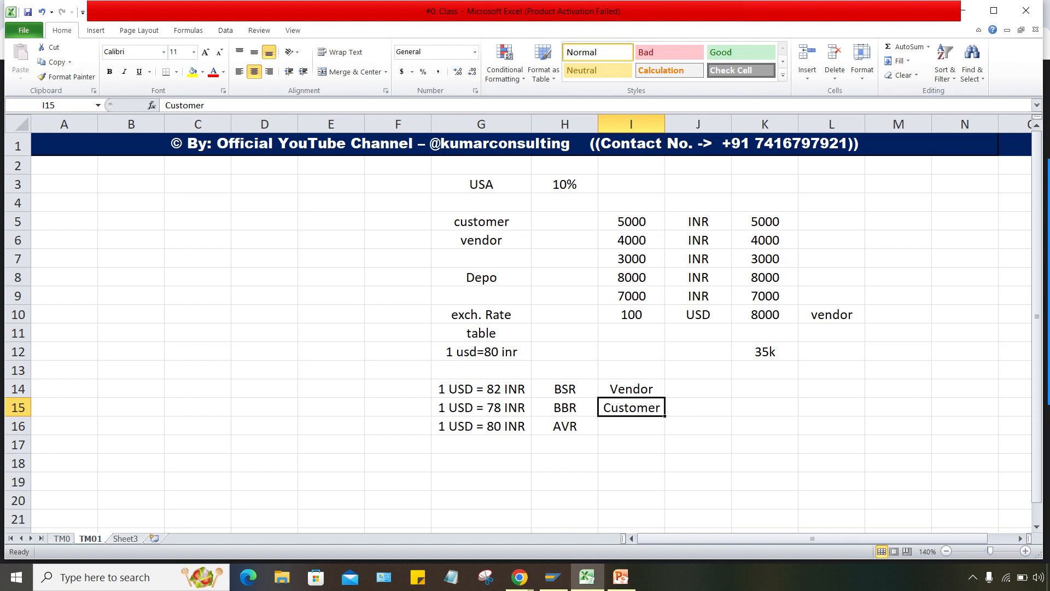
click(481, 408)
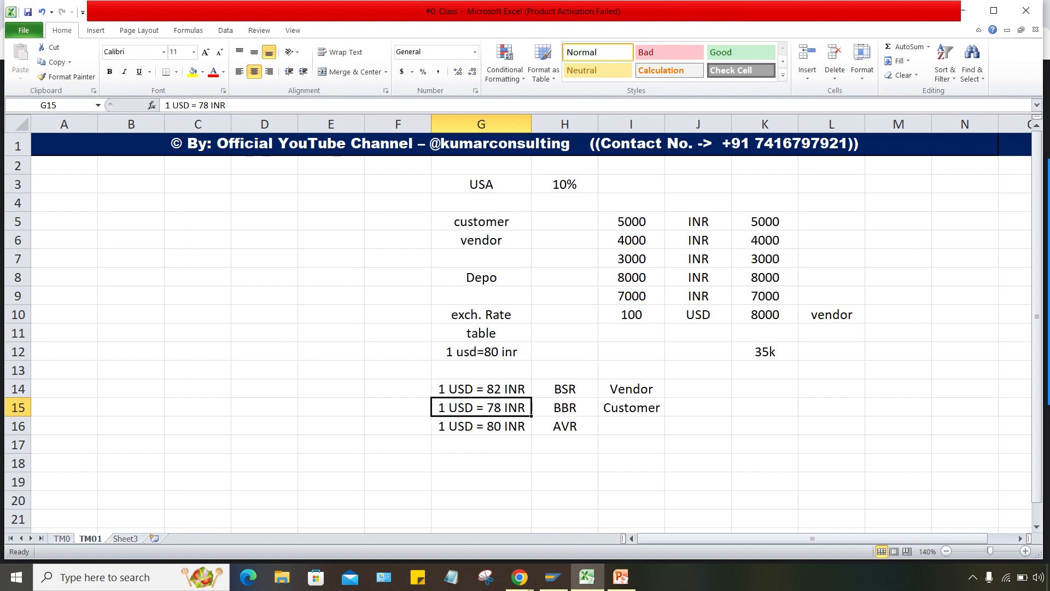
click(631, 408)
click(481, 408)
drag(631, 389, 631, 407)
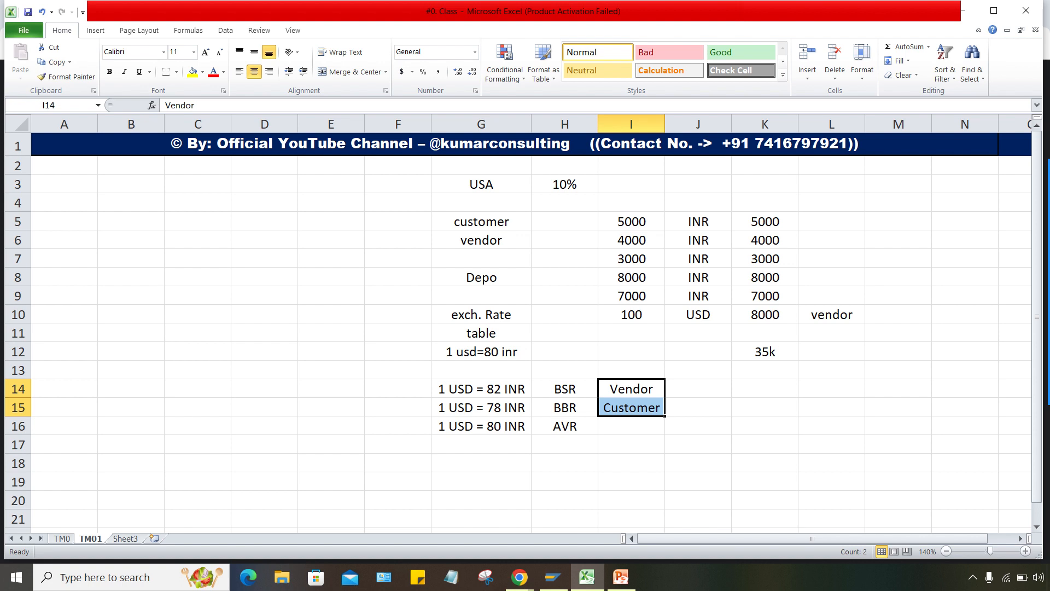
Enter Both in I16 as the parties the AVR rate applies to
click(631, 425)
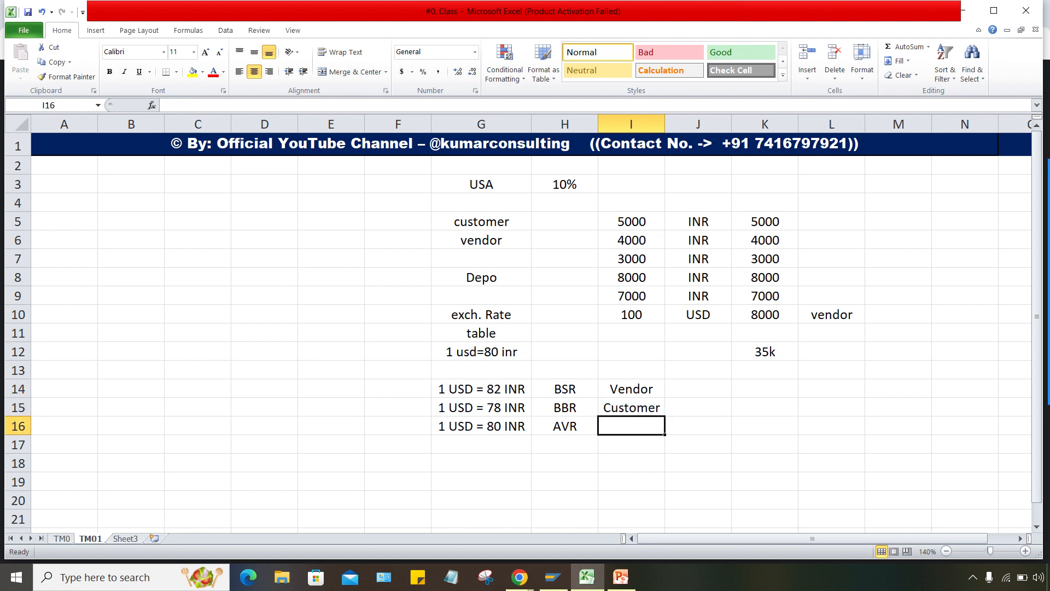
text(Both)
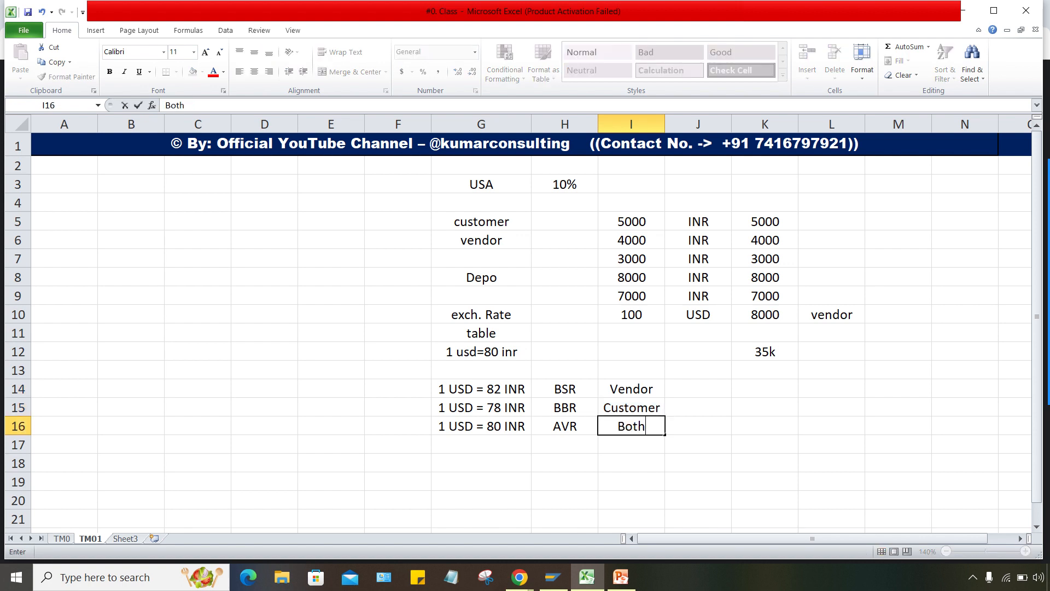
key(Return)
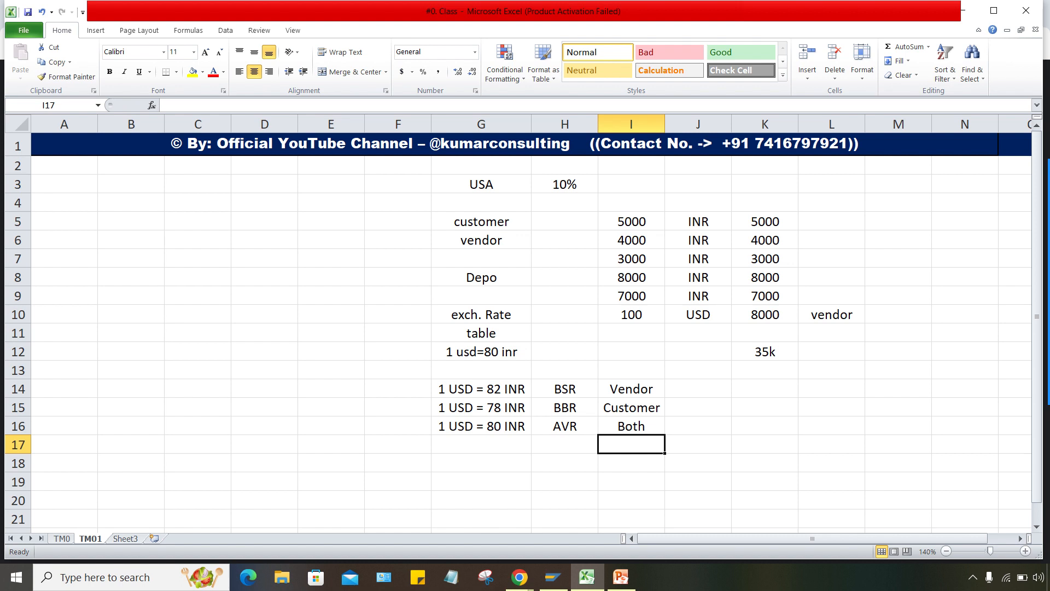
Review the pairing of rate types in H14:H16 with the parties listed in I14:I16
drag(565, 426, 492, 426)
click(565, 444)
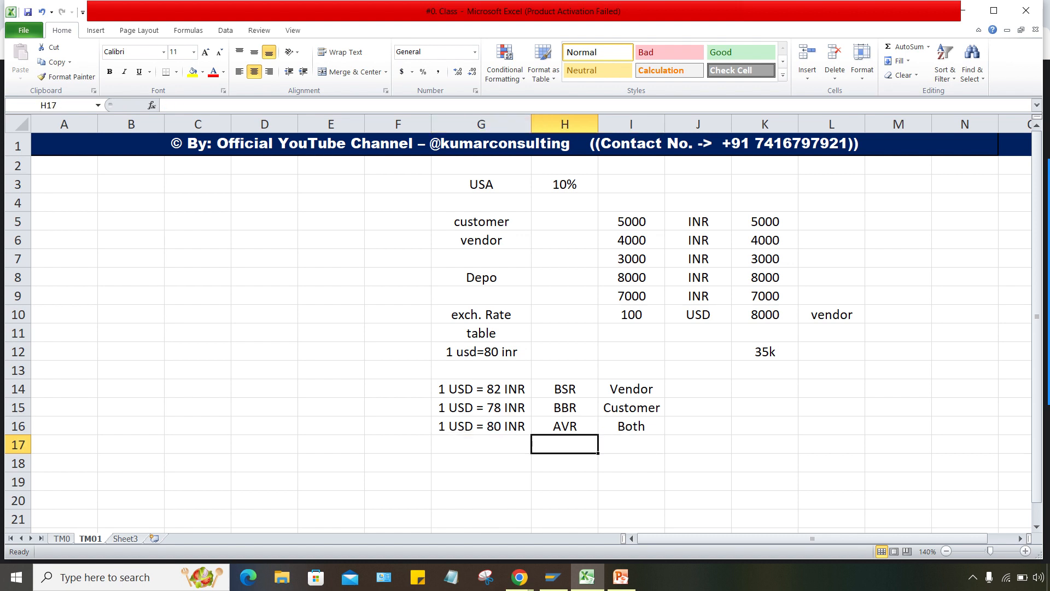
drag(631, 389, 632, 426)
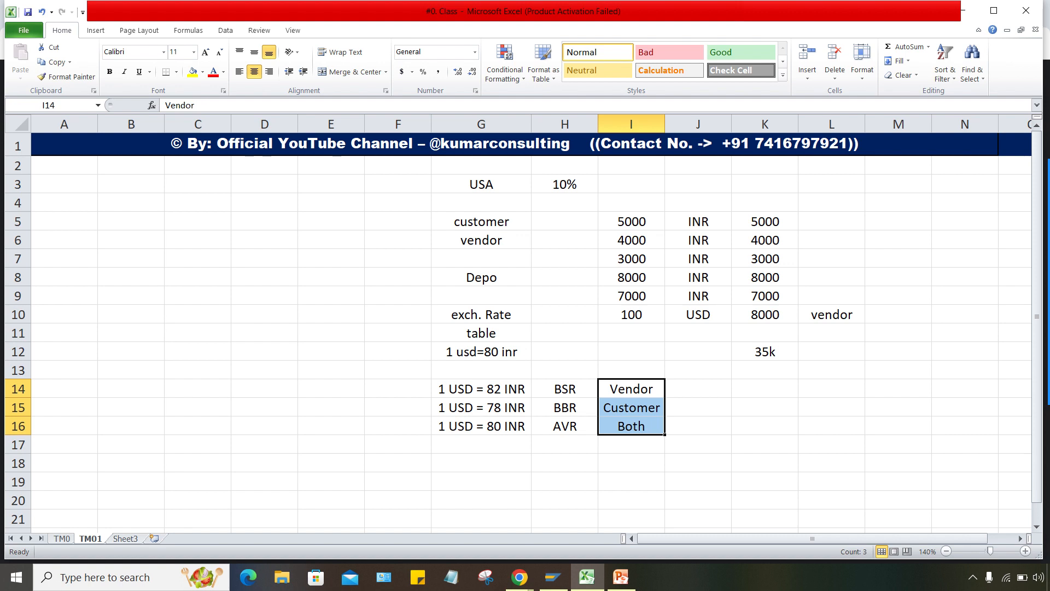
click(565, 389)
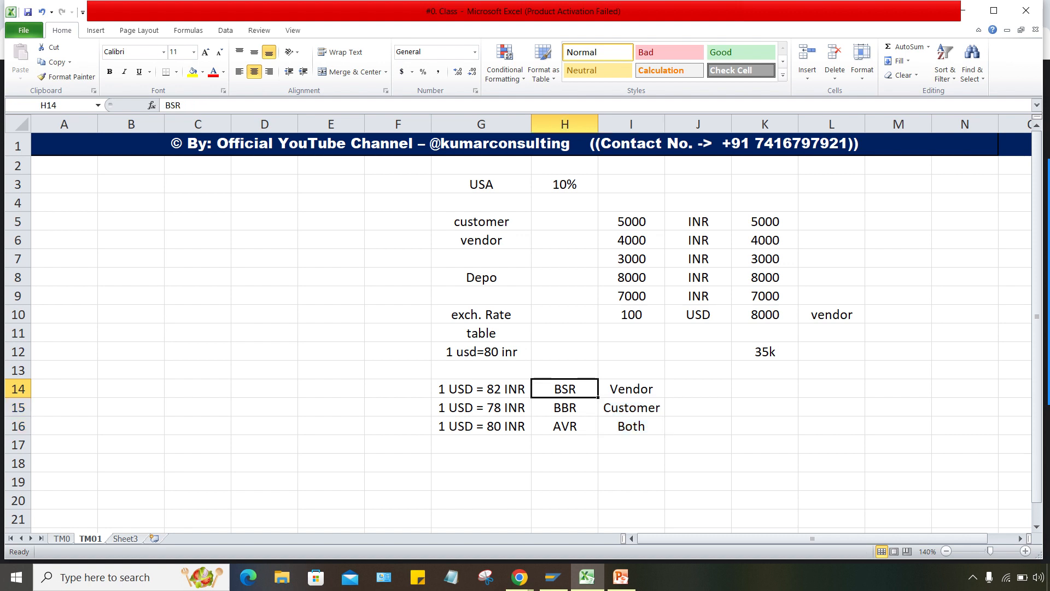
click(631, 407)
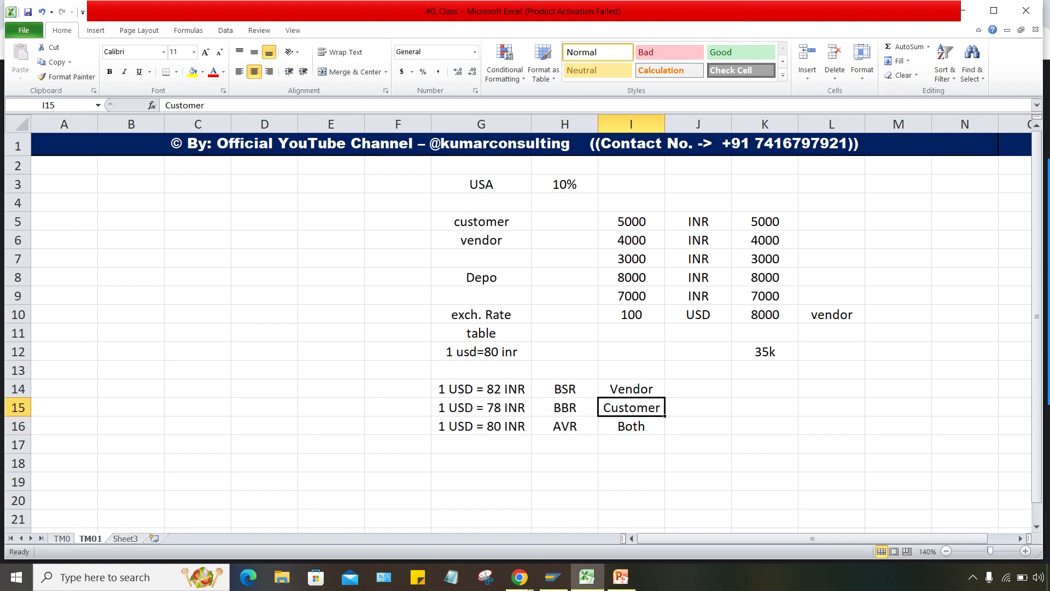
click(565, 408)
click(631, 426)
click(565, 426)
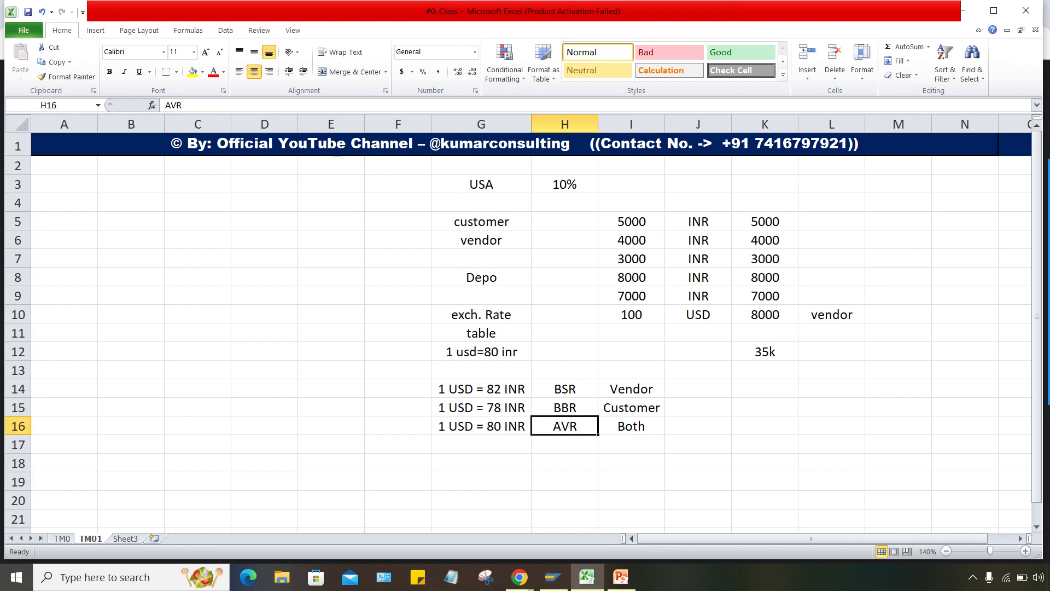
Review the exchange rates in G14:G16 against the rate types and the parties listed beside them
drag(565, 389, 565, 426)
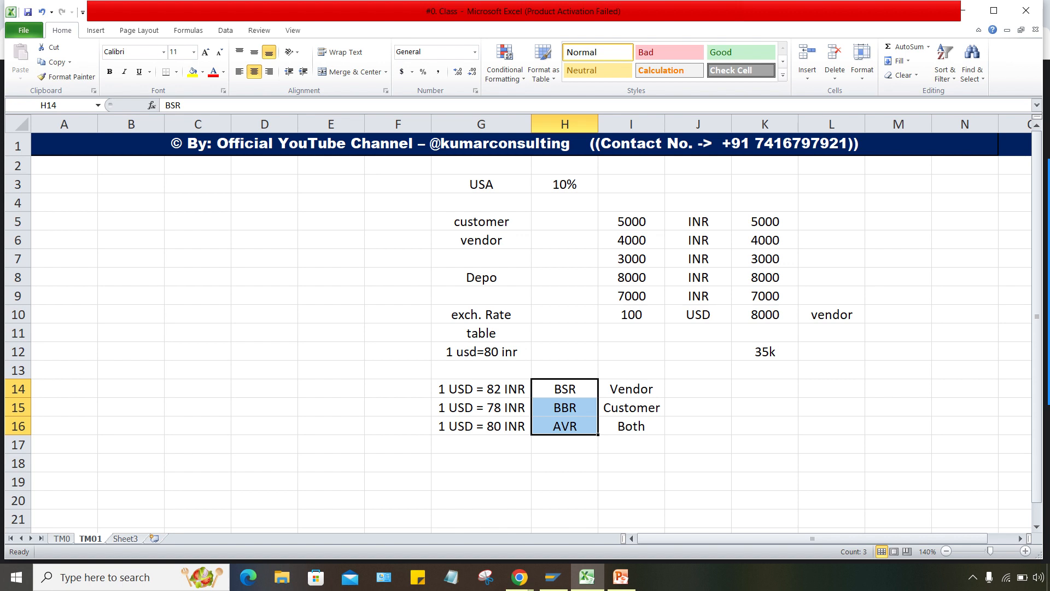
key(Left)
key(Down)
key(Down)
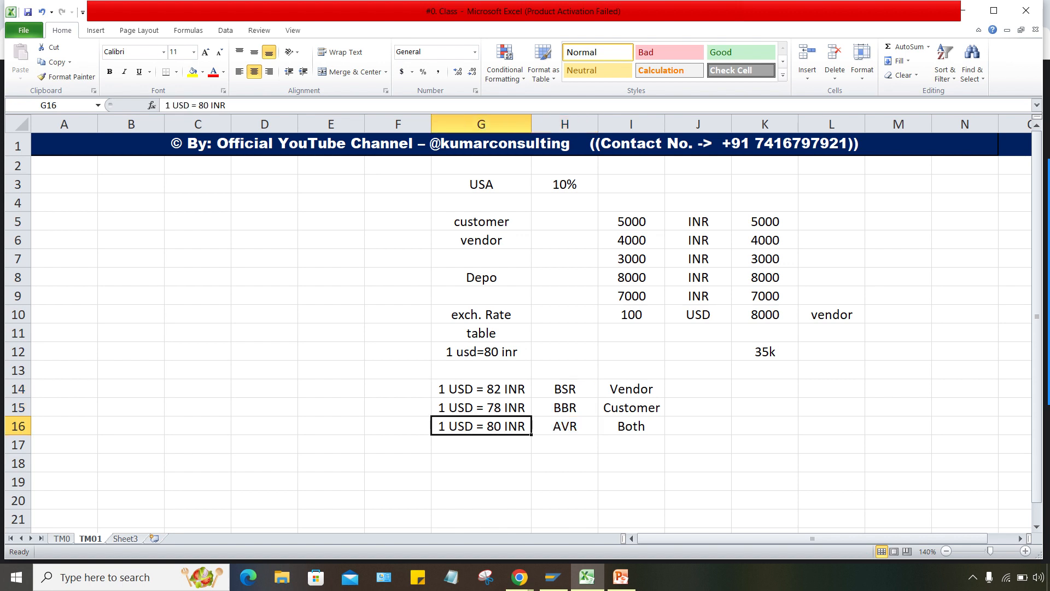
key(Right)
key(Right)
key(Up)
key(Up)
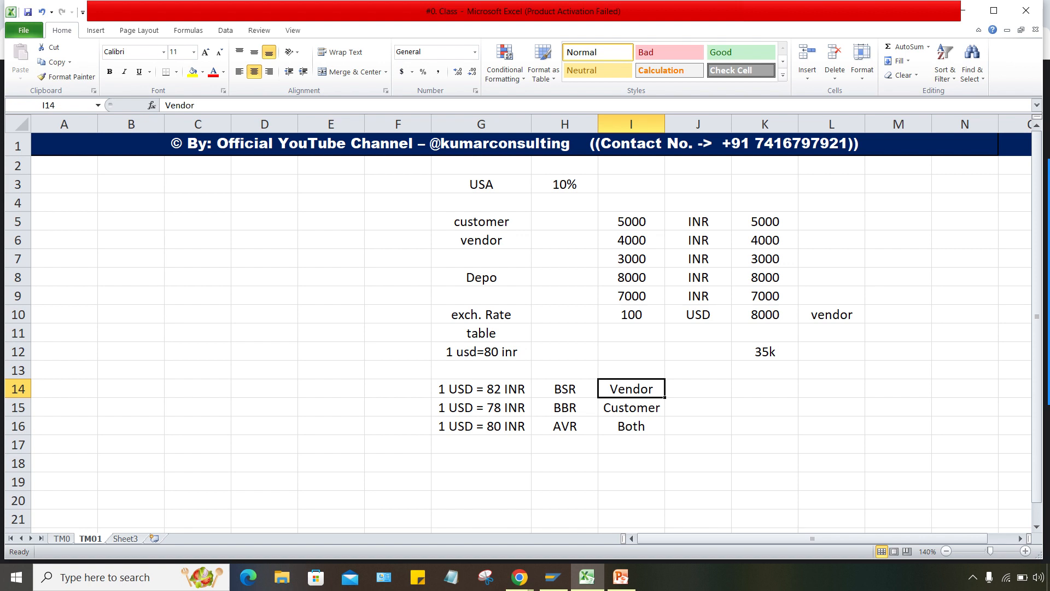
key(Left)
key(Left)
key(Left)
key(Right)
key(Right)
key(Down)
key(Down)
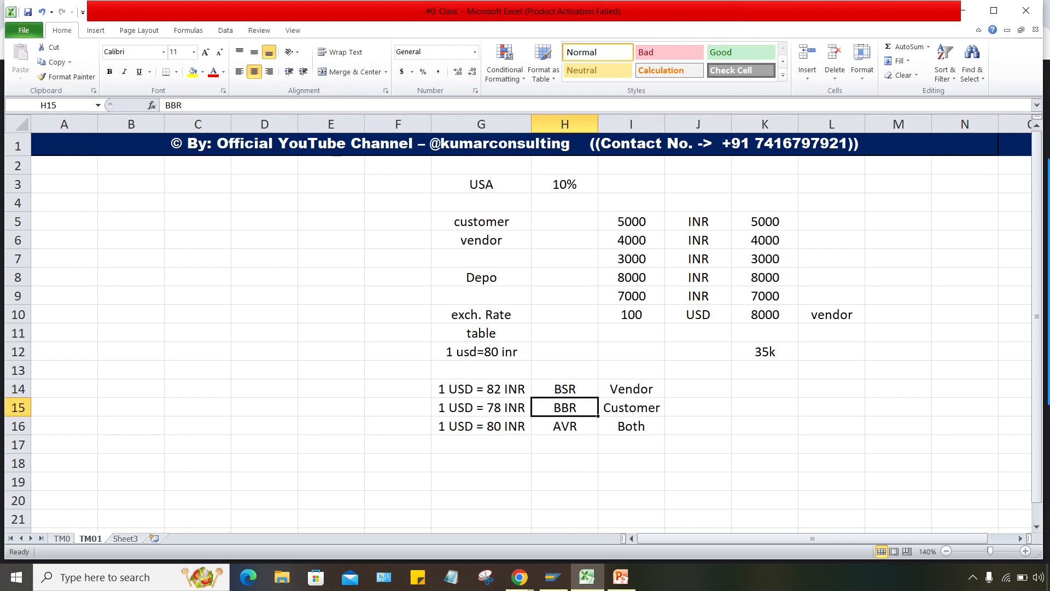
Examine the three rate types BSR, BBR and AVR in H14:H16 one by one
key(Up)
key(Up)
key(Down)
key(Down)
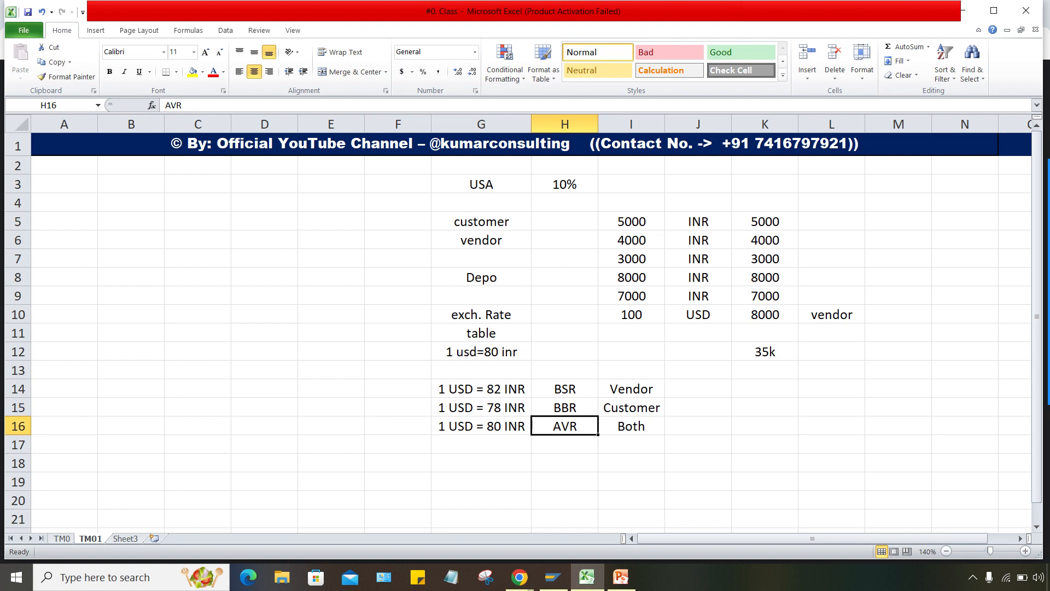
key(Up)
key(Up)
key(Down)
key(Down)
key(Up)
key(Up)
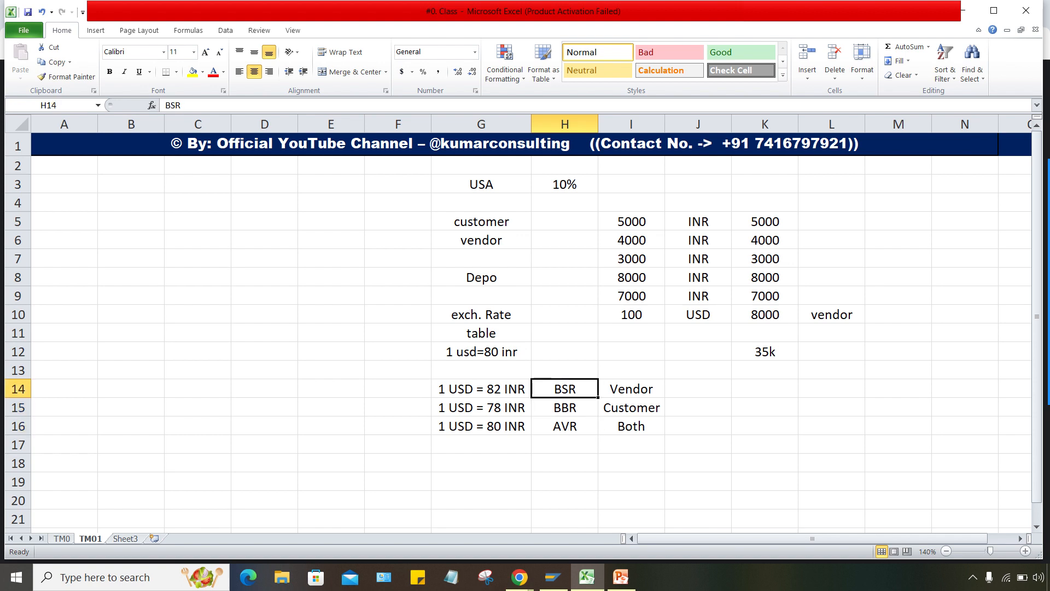
key(Down)
key(Down)
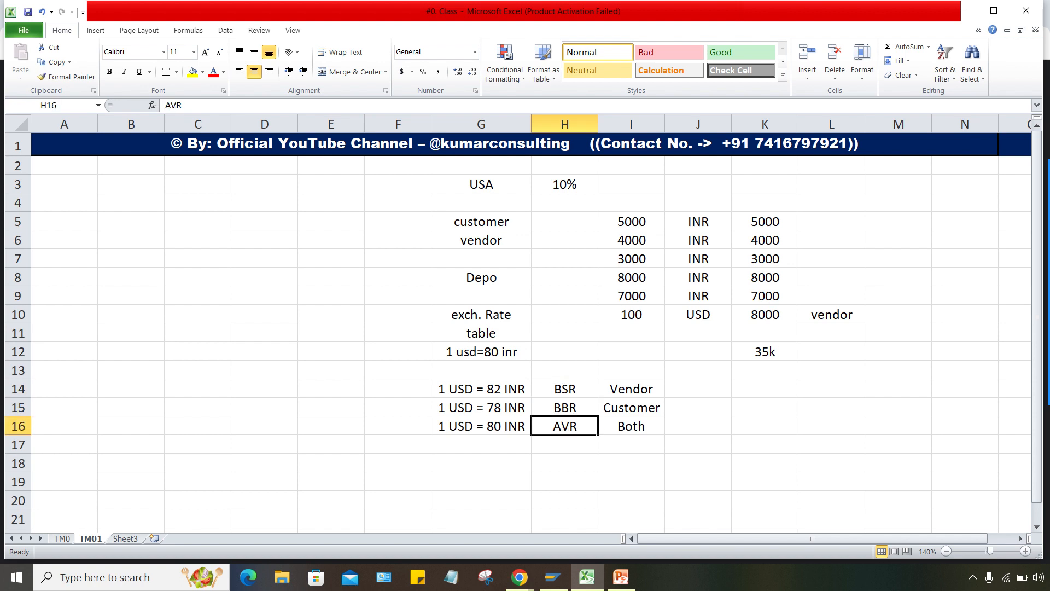
Enter the heading "Exch rt. Typ." in F13 above the exchange rate rows
click(398, 370)
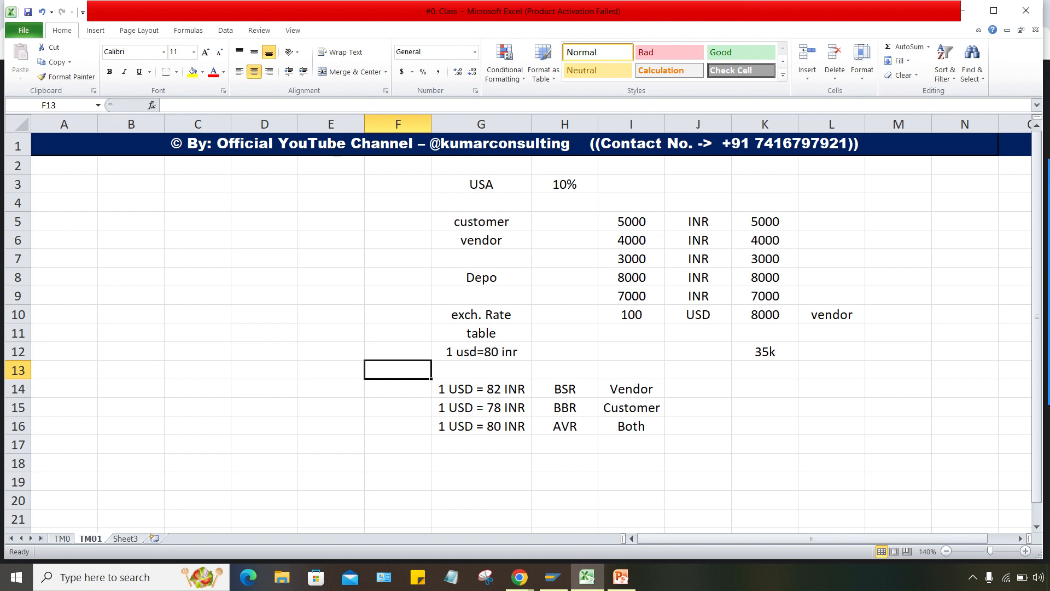
text(Exch)
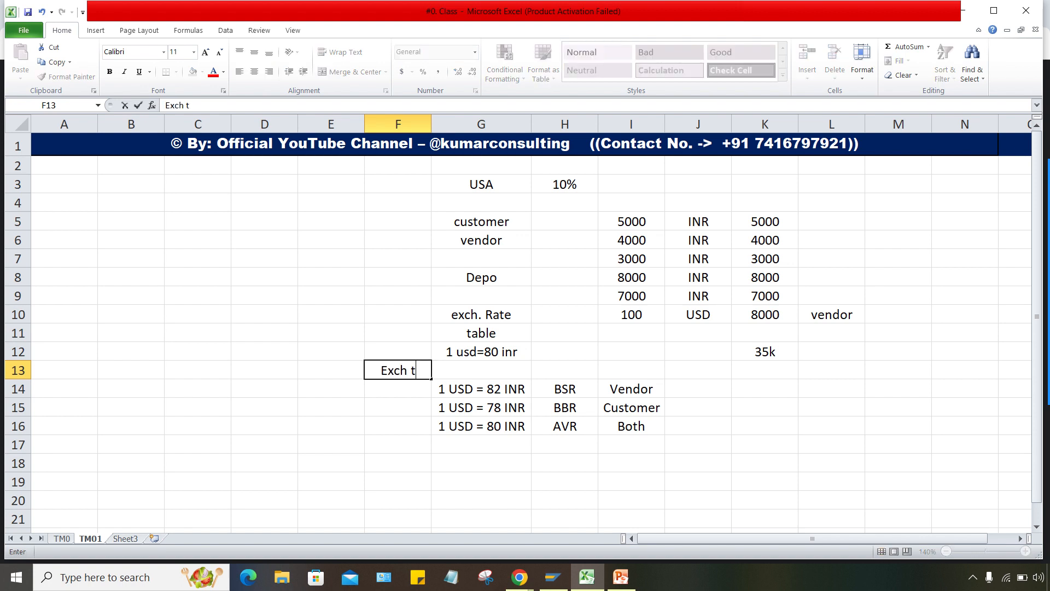
text( rt. typ)
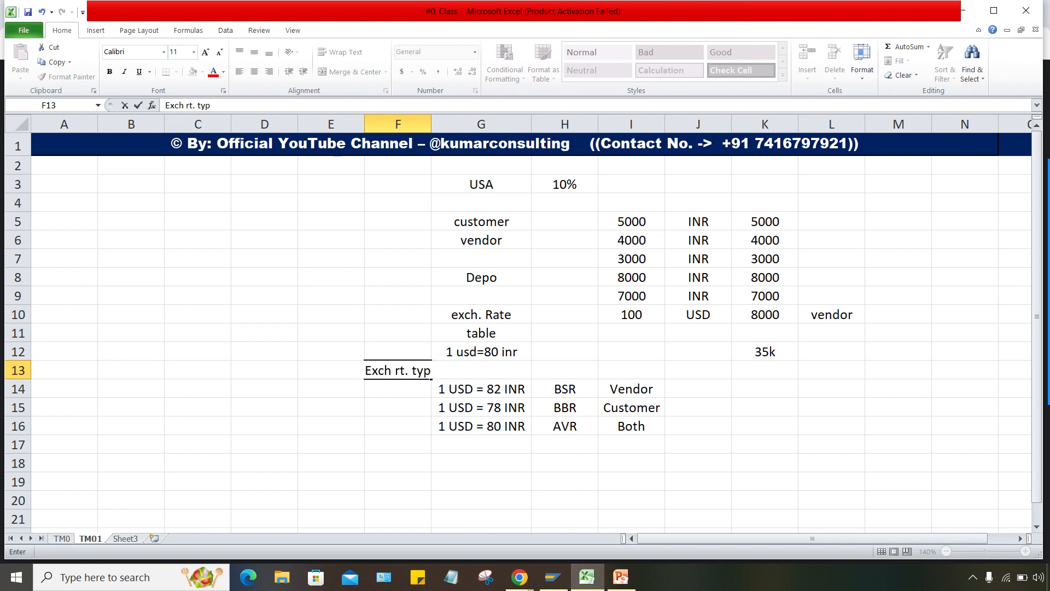
text(.)
key(Return)
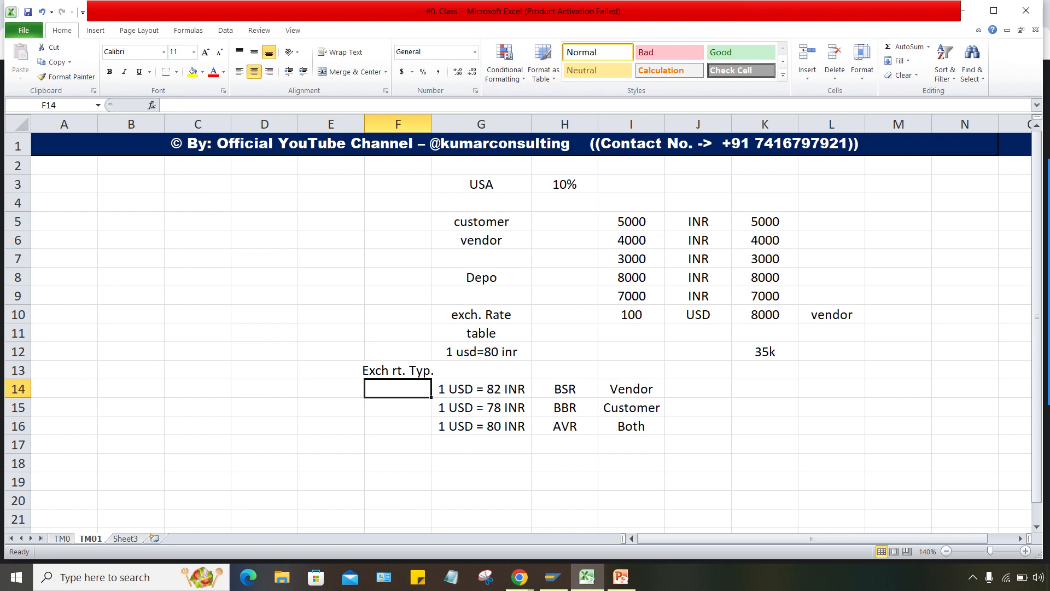
Widen column F to fit the "Exch rt. Typ." heading and give F13 a bottom border
drag(431, 124, 436, 124)
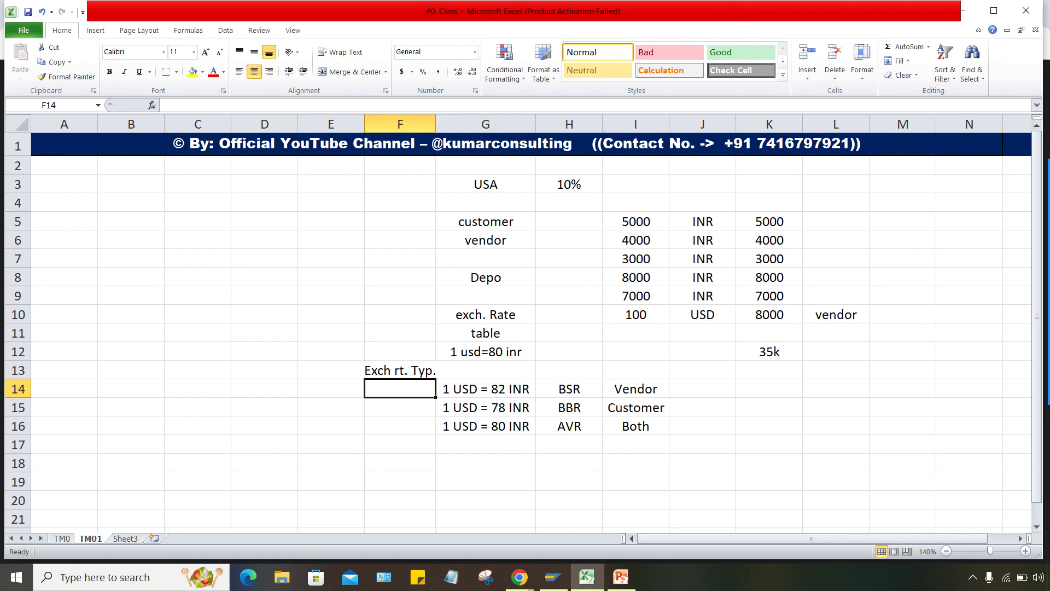
click(400, 370)
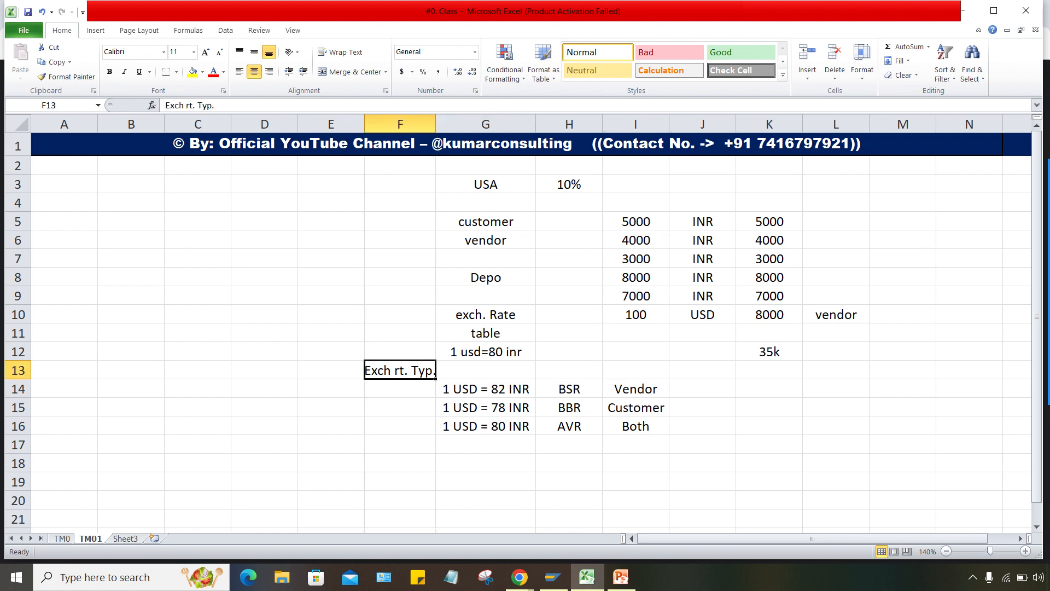
click(166, 71)
click(399, 408)
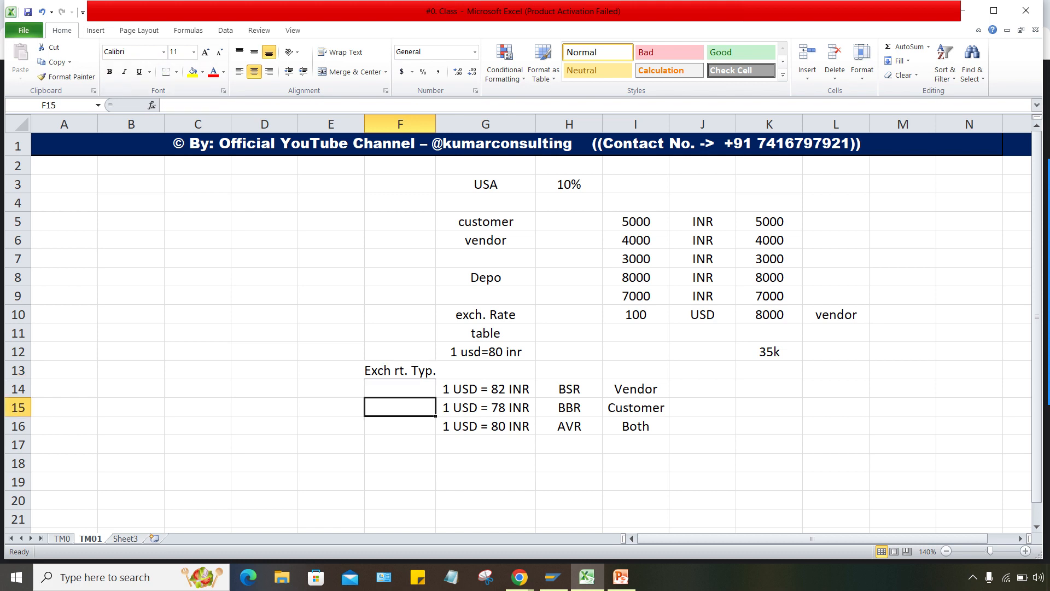
Go over the rate types in H14:H16 that need an exchange rate type code in column F
click(569, 389)
click(569, 408)
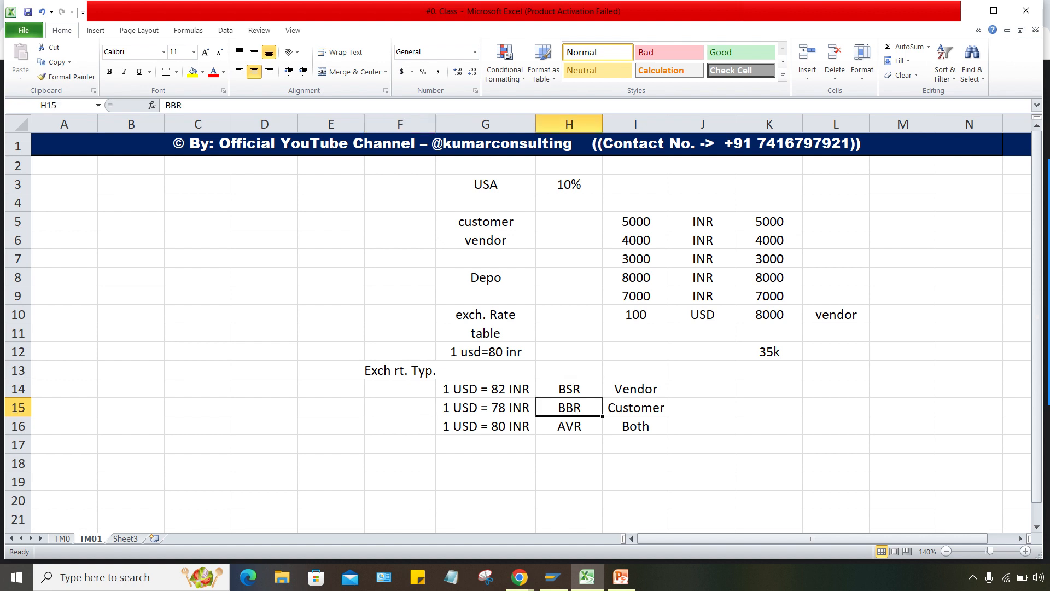
click(569, 426)
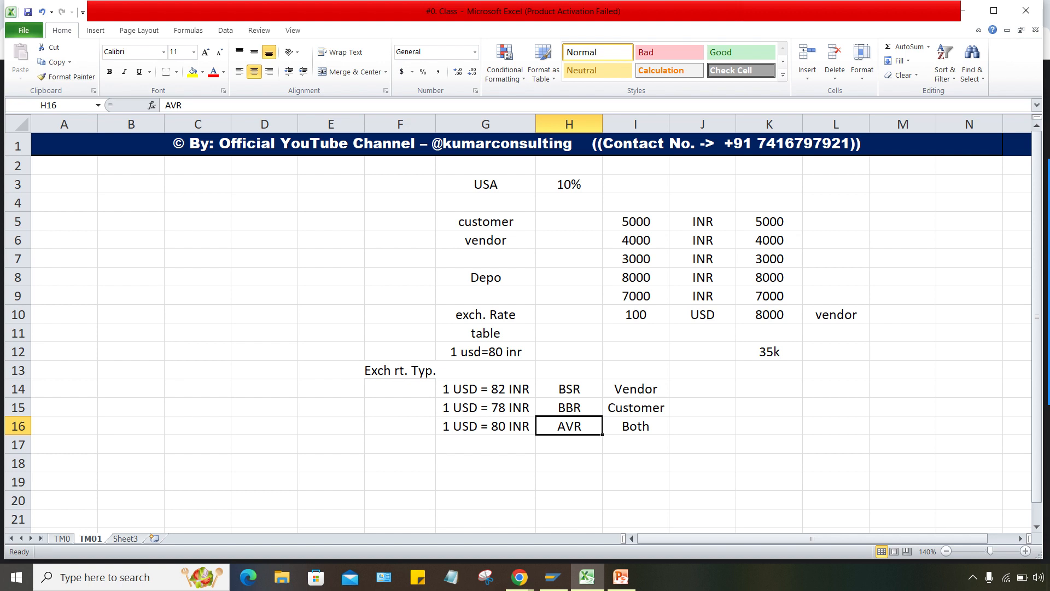
drag(569, 389, 570, 426)
click(569, 389)
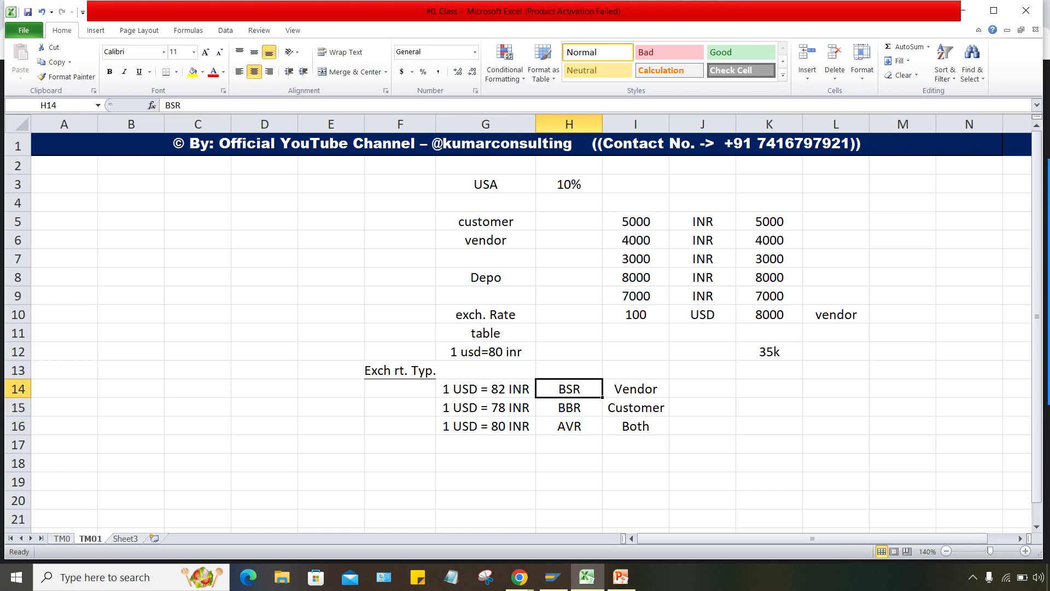
click(570, 408)
click(570, 427)
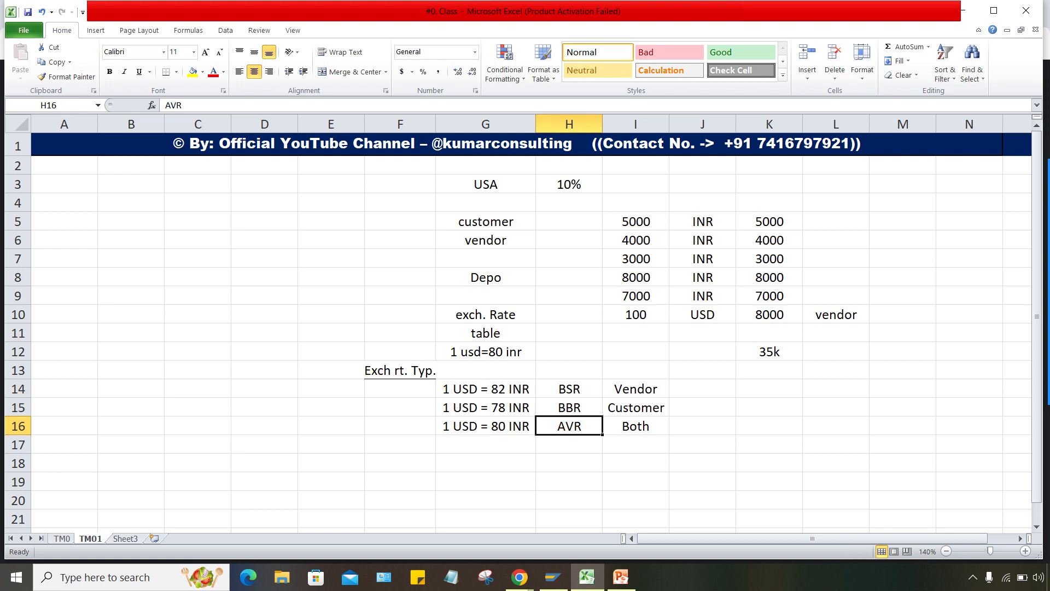
drag(570, 389, 570, 426)
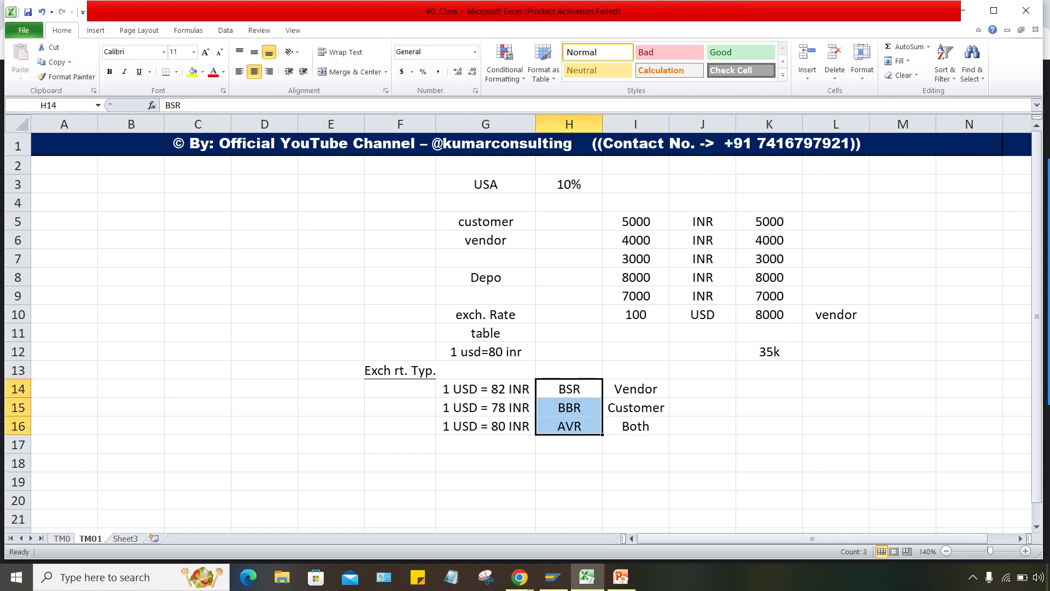
click(400, 389)
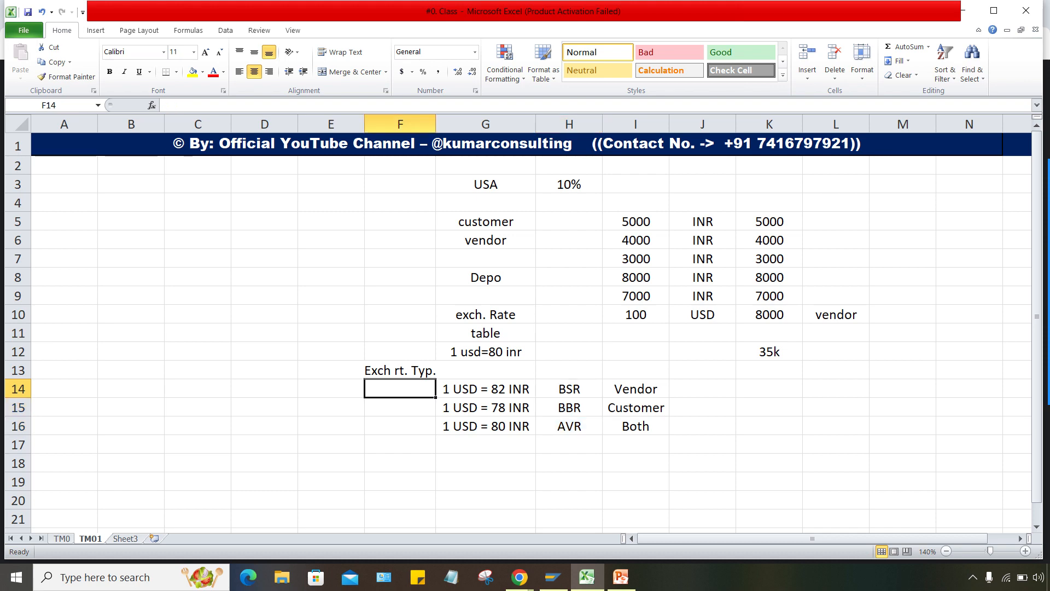
Switch to the PowerPoint presentation and look up the bank buying, bank selling and average rate codes on slide 2
click(620, 576)
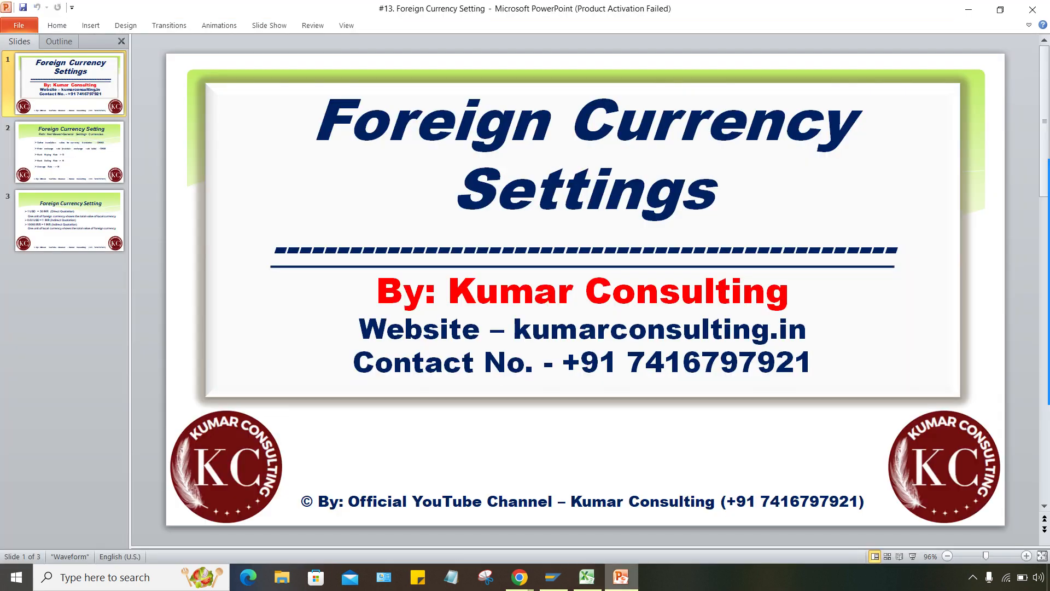
key(Page_Down)
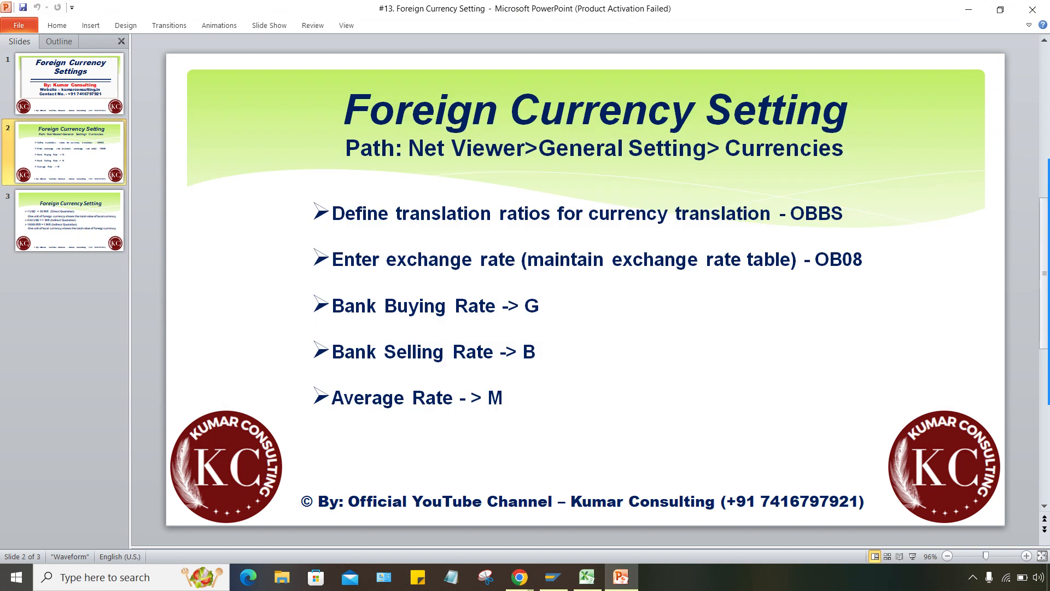
click(587, 576)
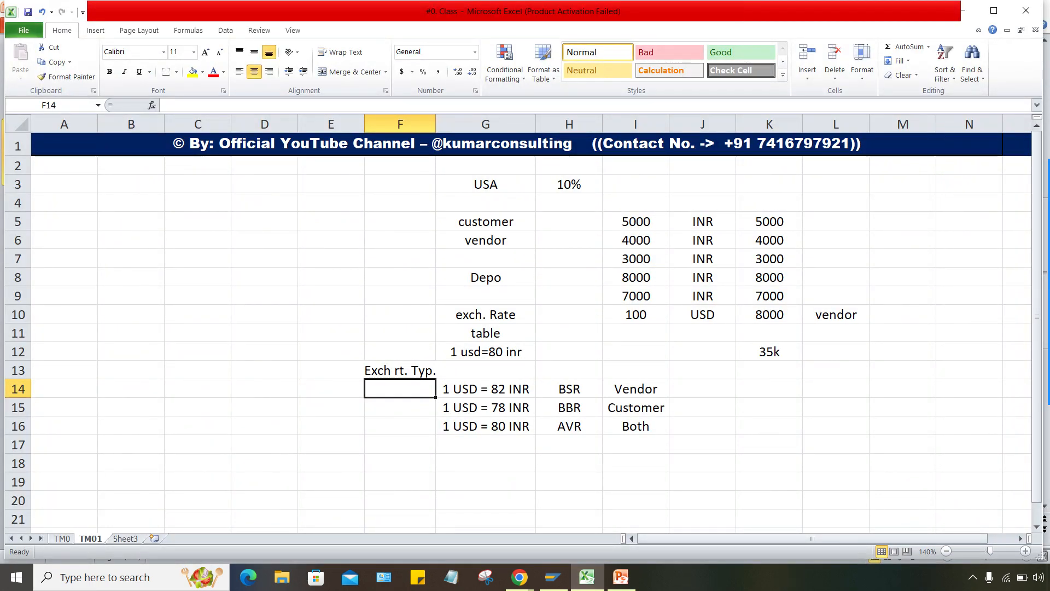
click(621, 577)
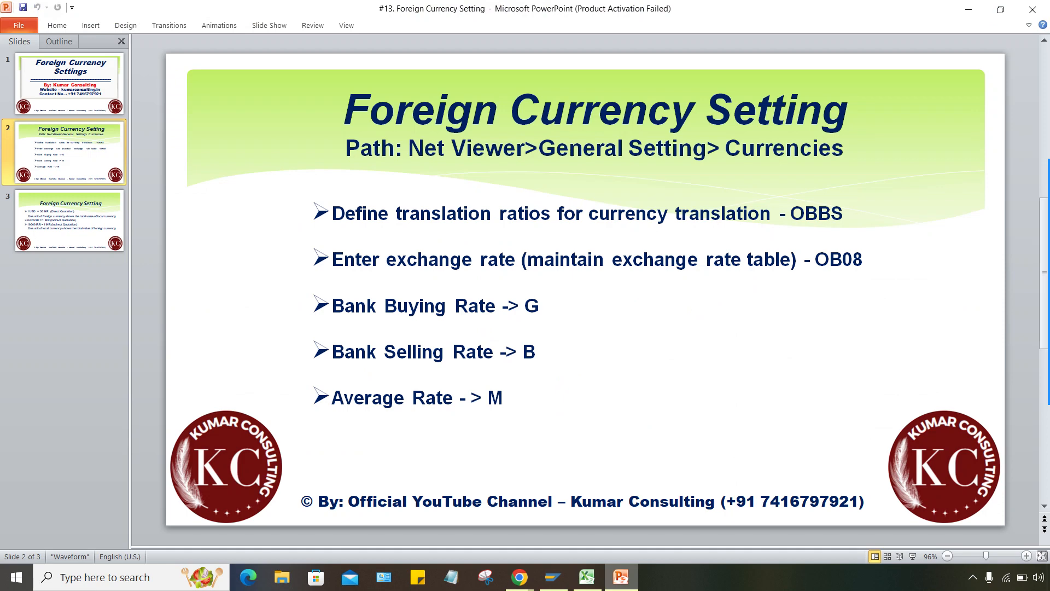
Switch back to the Excel sheet and enter the exchange rate type codes B, G and M in F14:F16
click(587, 577)
click(635, 408)
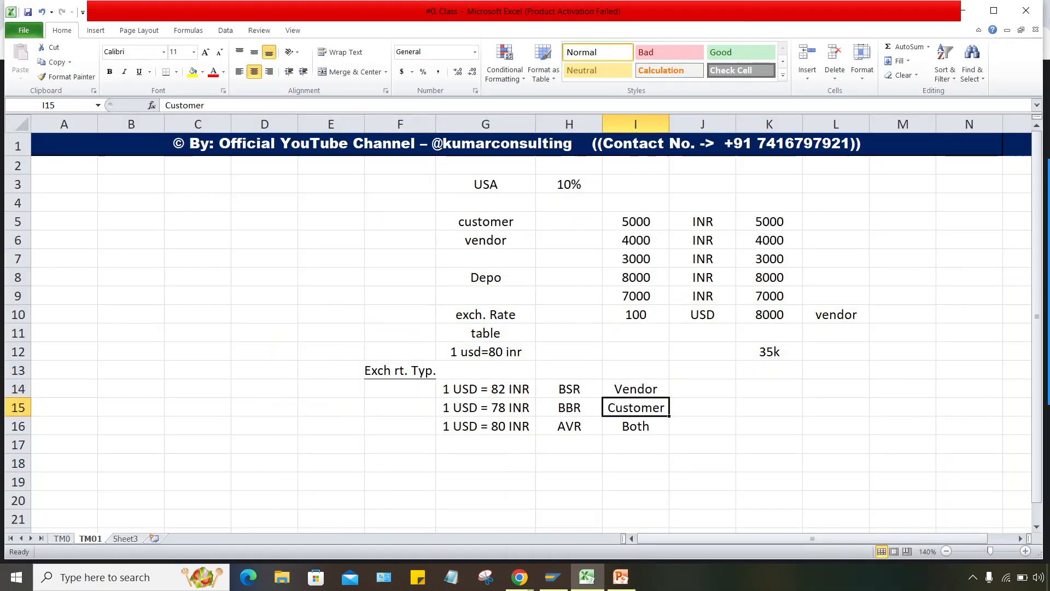
click(400, 389)
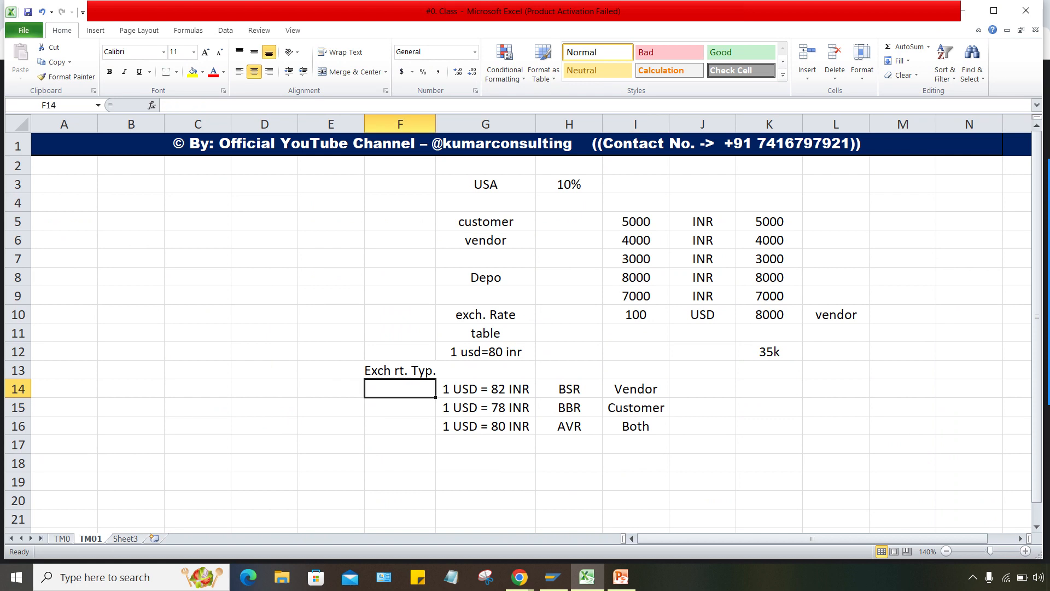
text(b)
key(BackSpace)
text(B)
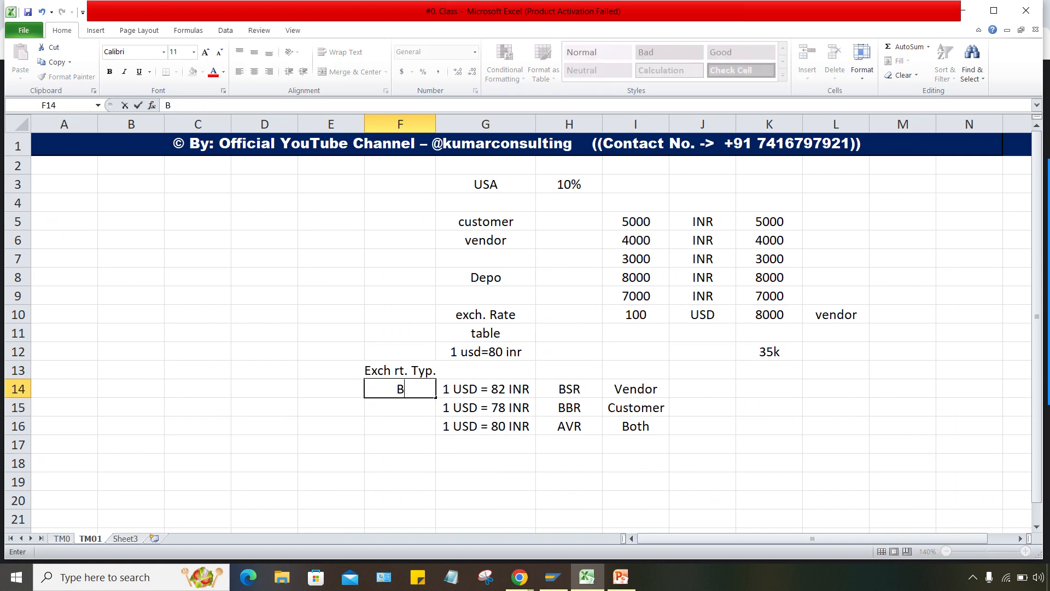
key(Return)
text(B)
key(BackSpace)
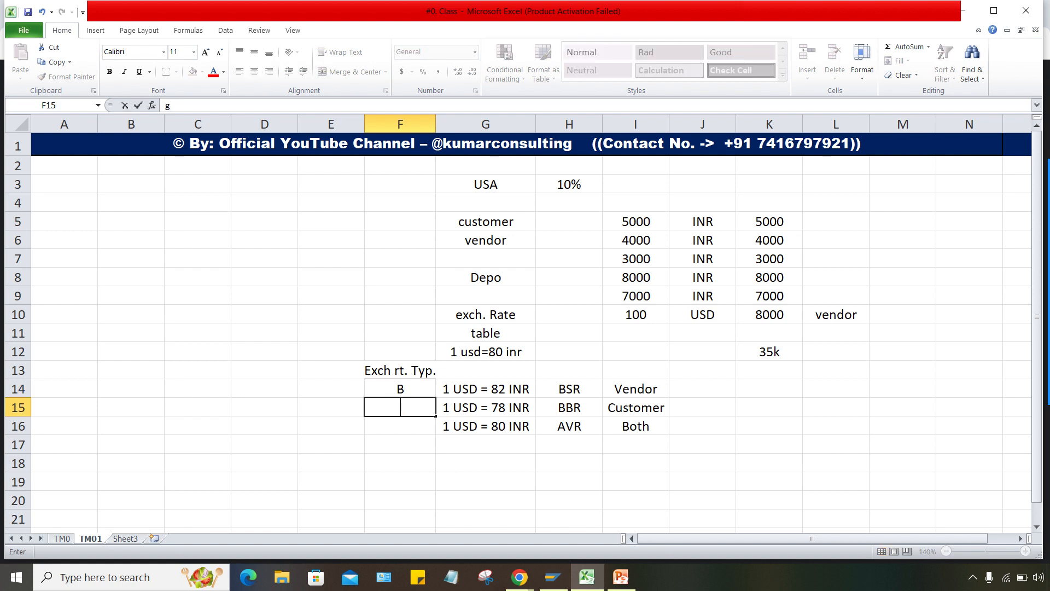
text(G)
key(Return)
text(M)
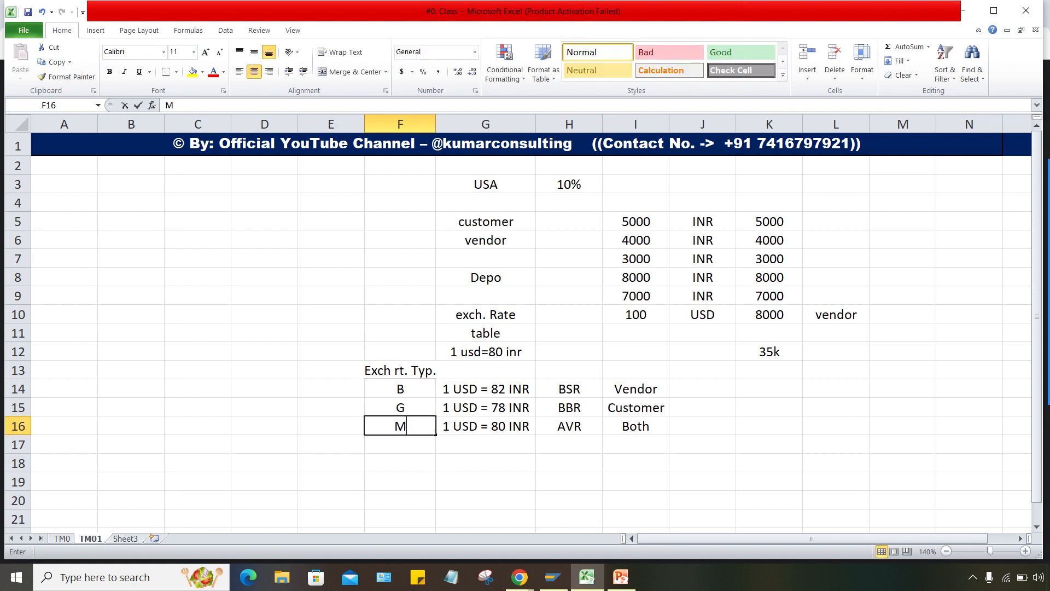
key(Return)
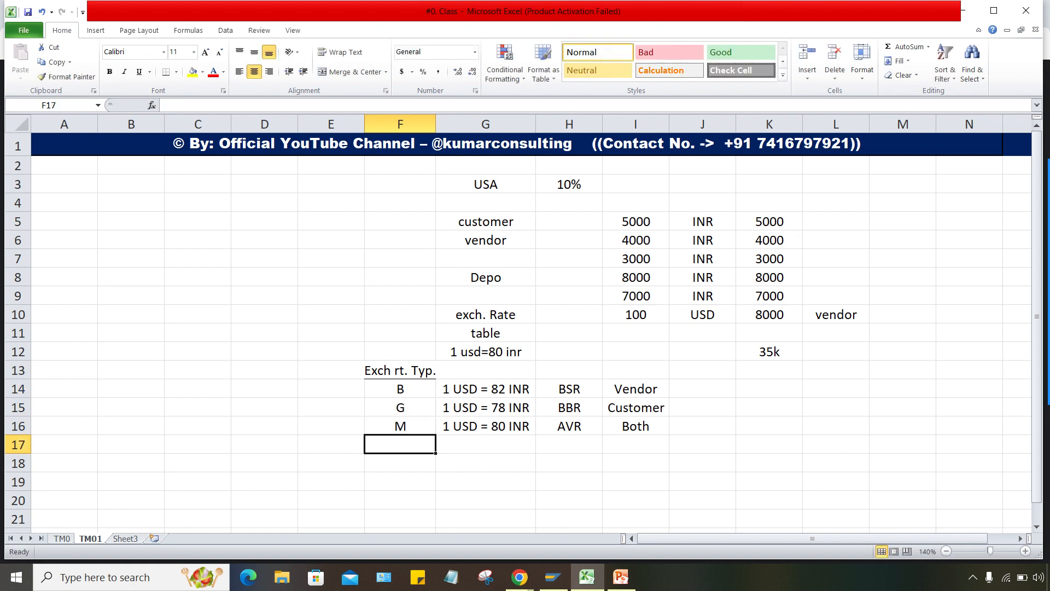
Compare the codes in F14:F16 with the exchange rate and rate type in each row
drag(569, 407, 400, 407)
drag(569, 389, 400, 389)
drag(401, 426, 569, 426)
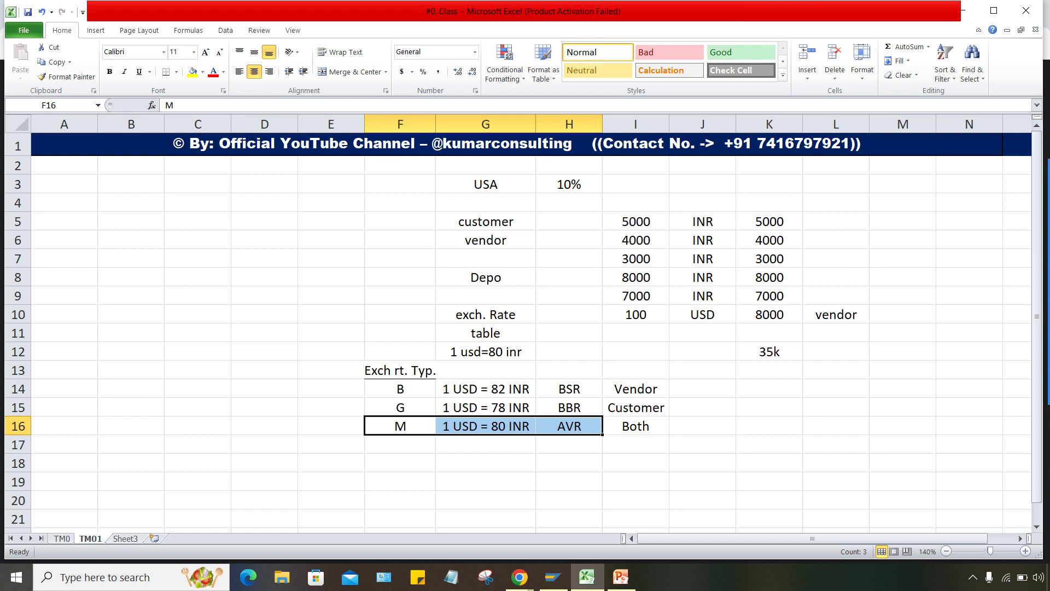
drag(401, 389, 400, 426)
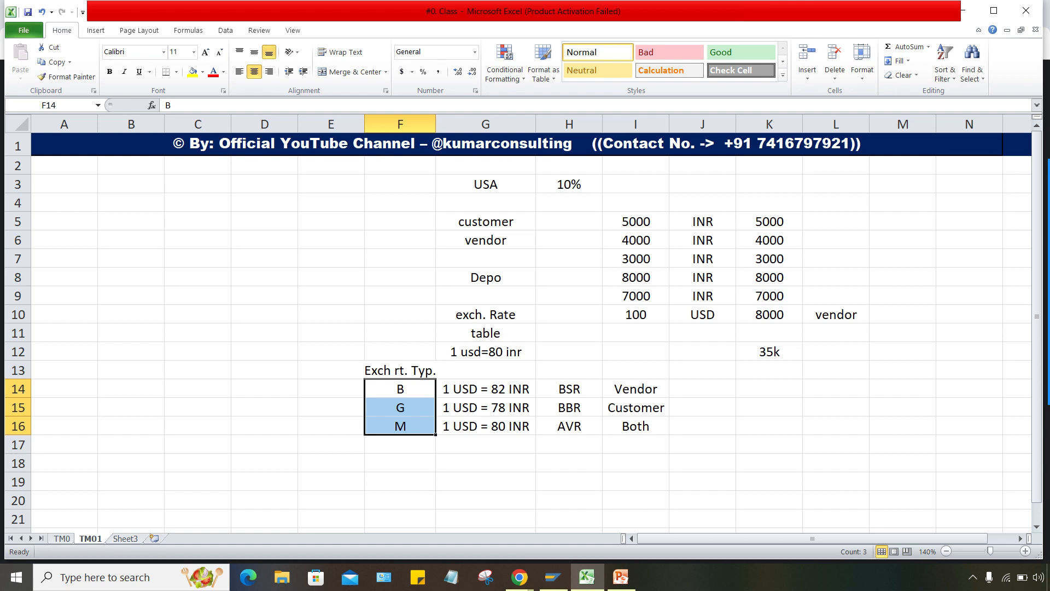
click(486, 389)
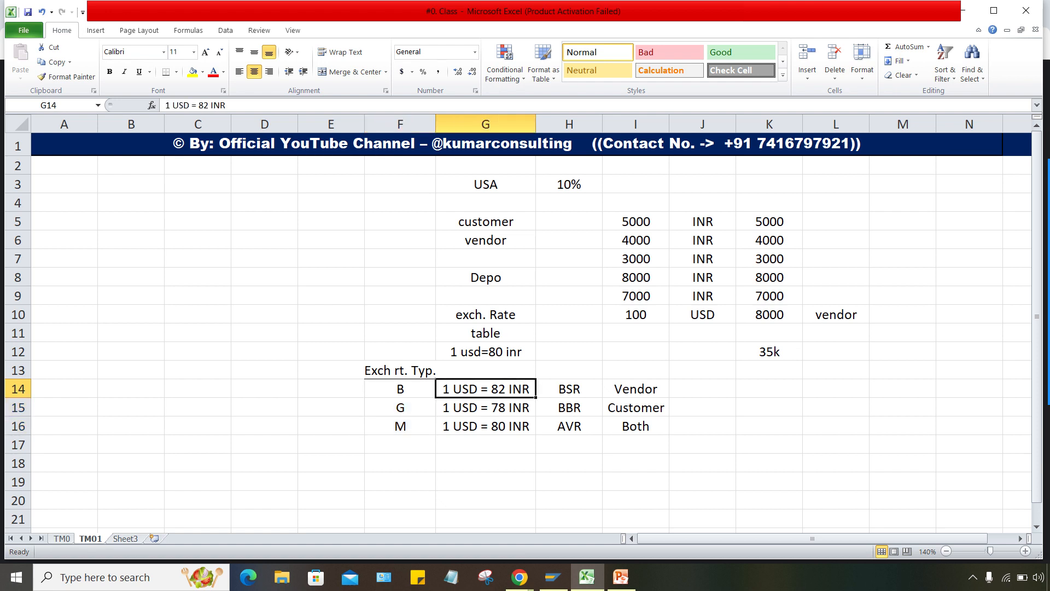
click(401, 389)
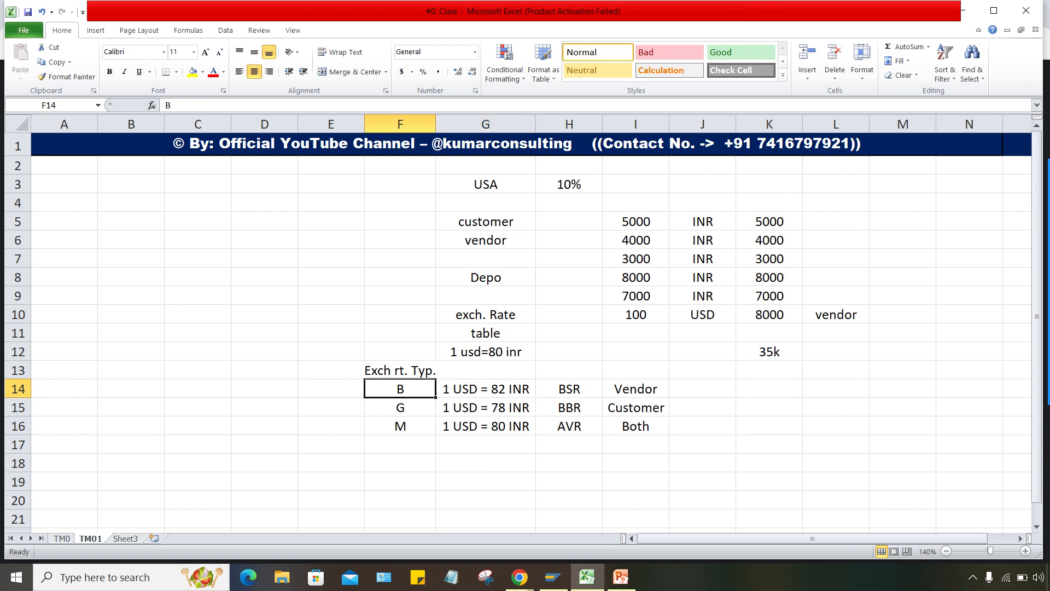
click(486, 389)
click(400, 389)
key(Down)
key(Right)
key(Left)
key(Down)
key(Down)
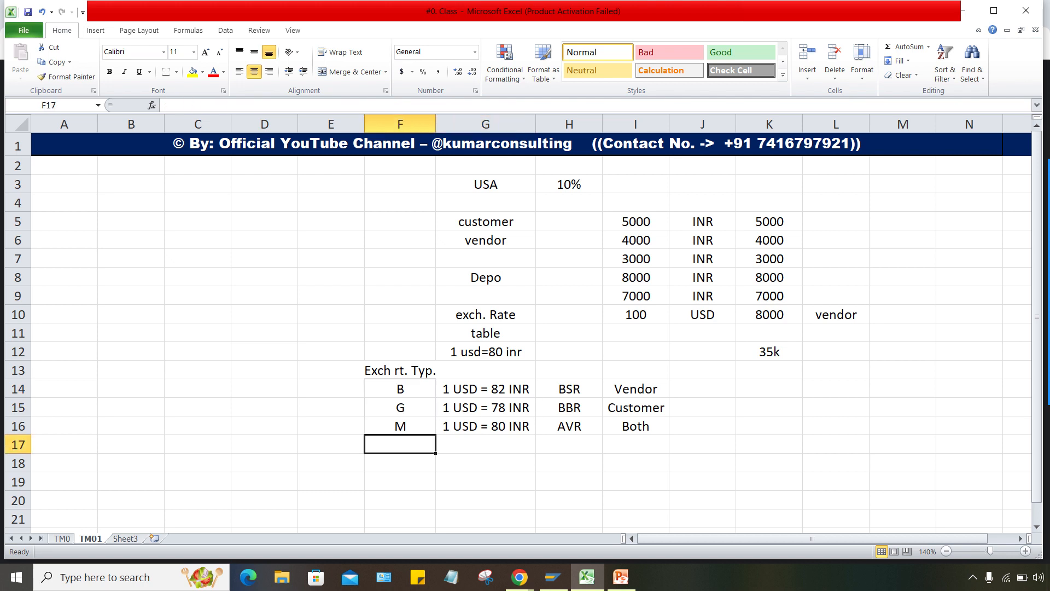
Match each exchange rate type code in F14:F16 to its rate in G14:G16, and follow the B row across to I14
key(Up)
key(Right)
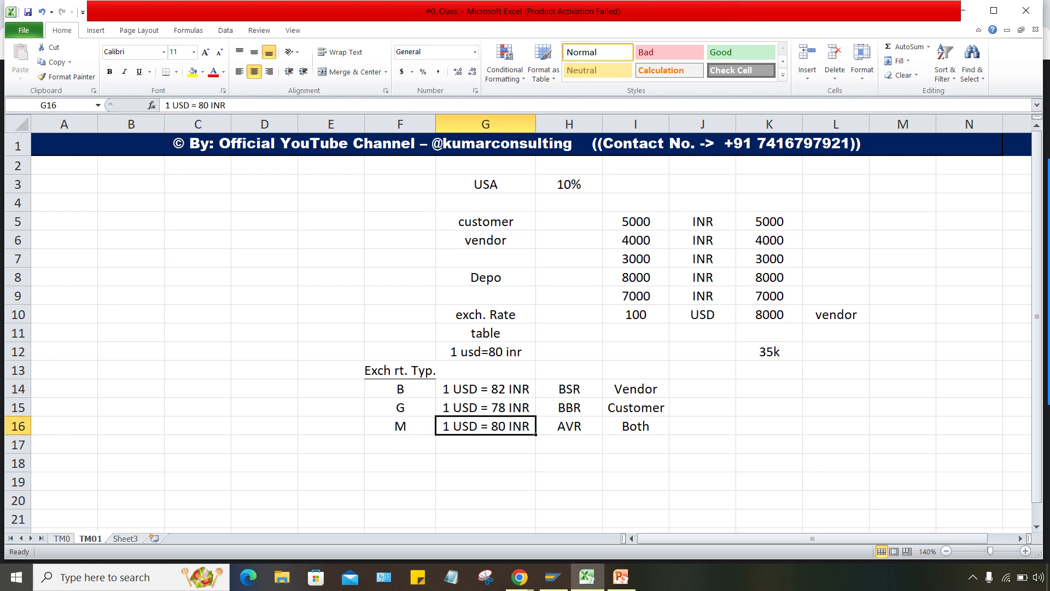
drag(401, 389, 400, 426)
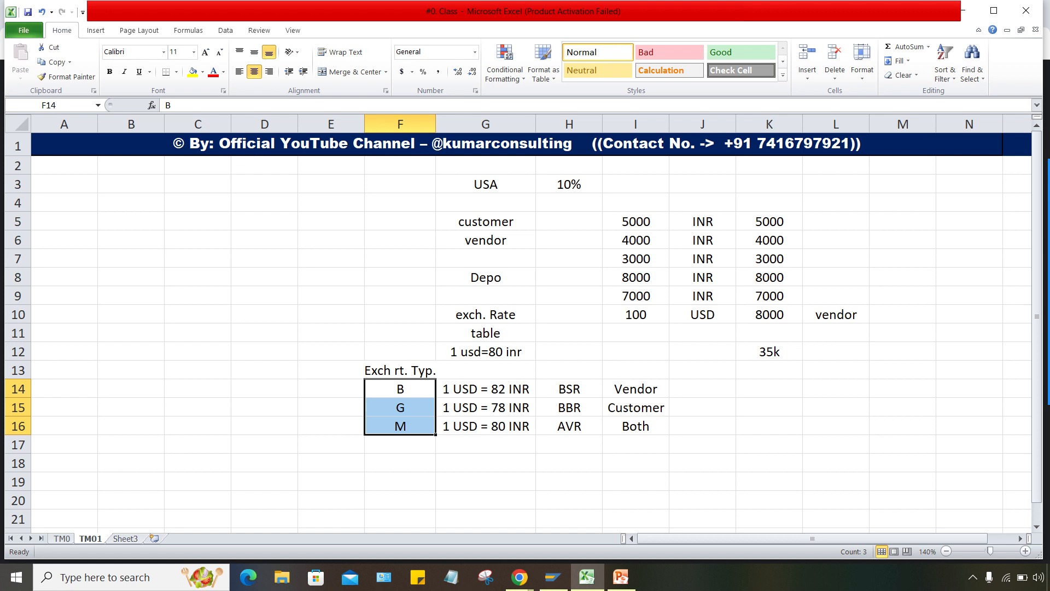
click(400, 388)
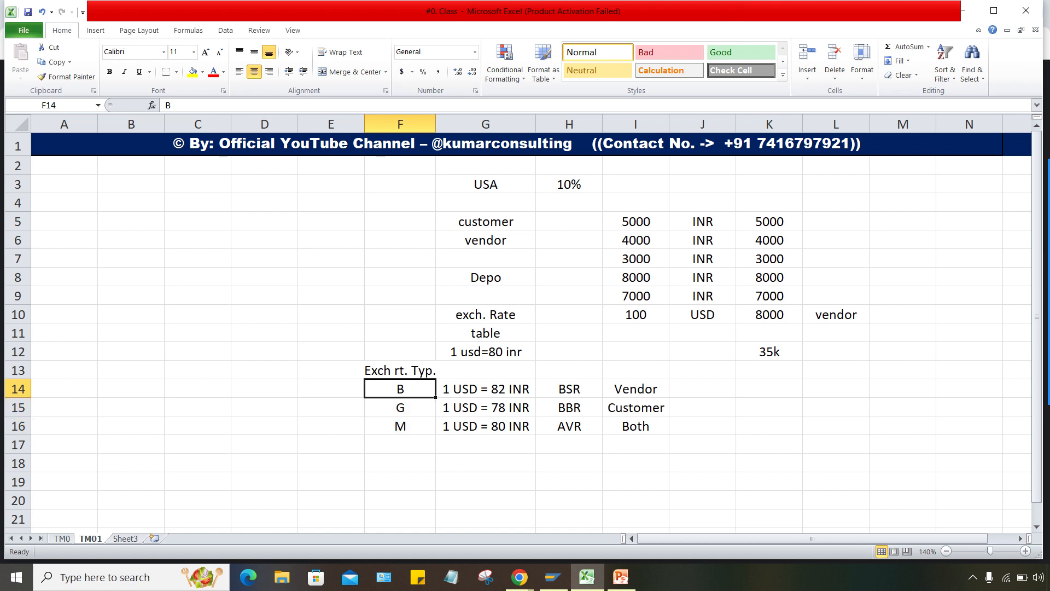
click(400, 407)
click(400, 426)
drag(400, 389, 400, 426)
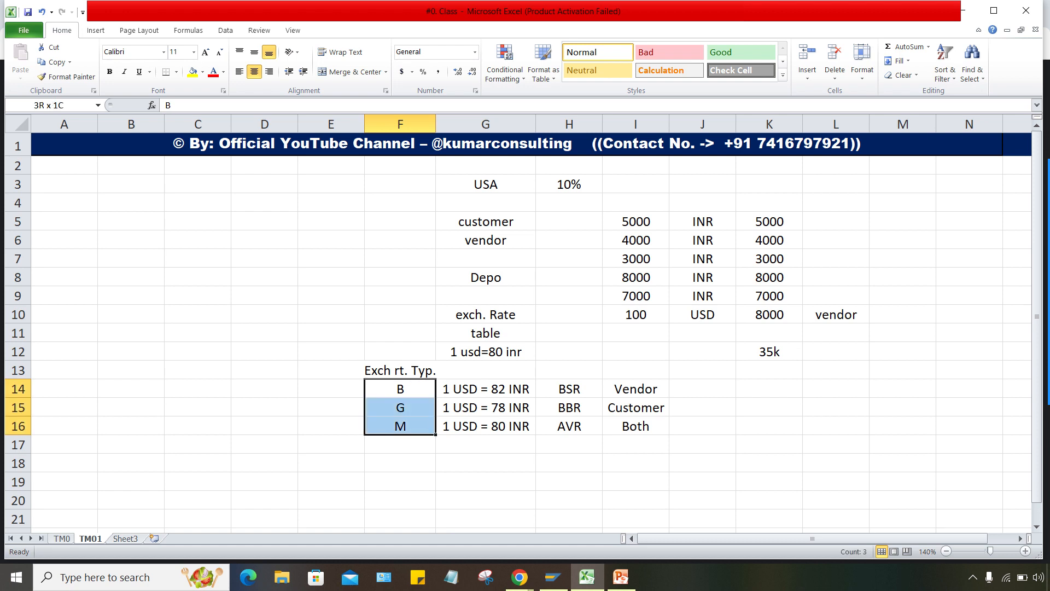
click(485, 389)
click(485, 407)
click(485, 426)
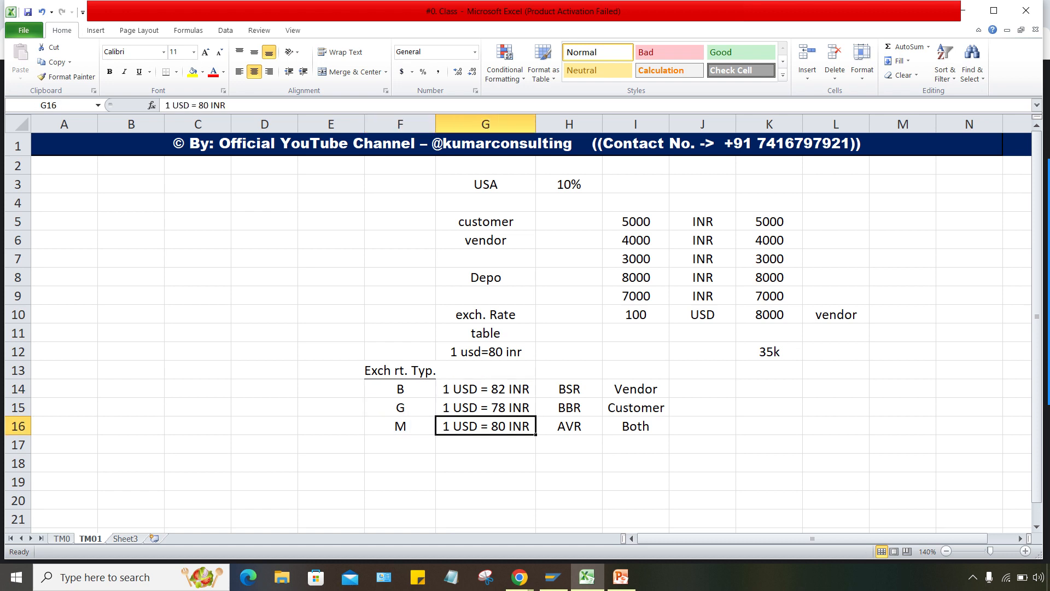
drag(485, 389, 485, 426)
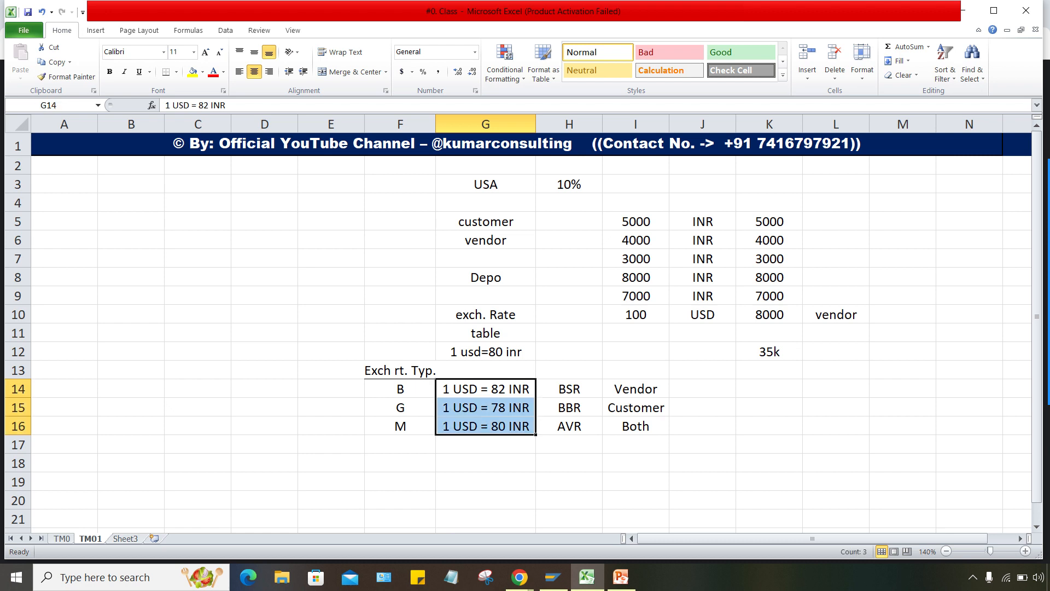
click(485, 389)
click(568, 389)
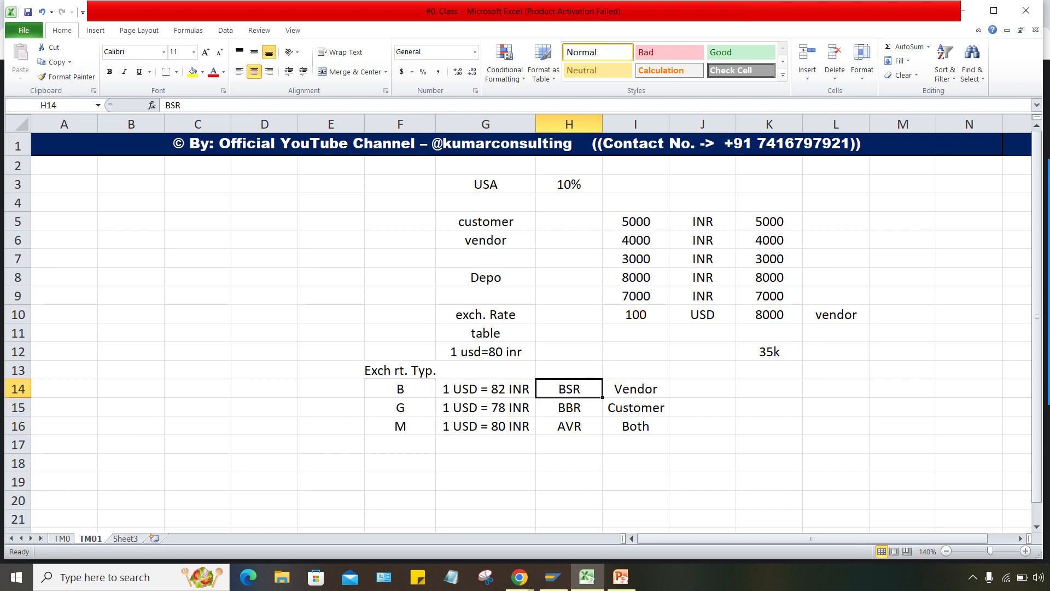
click(636, 389)
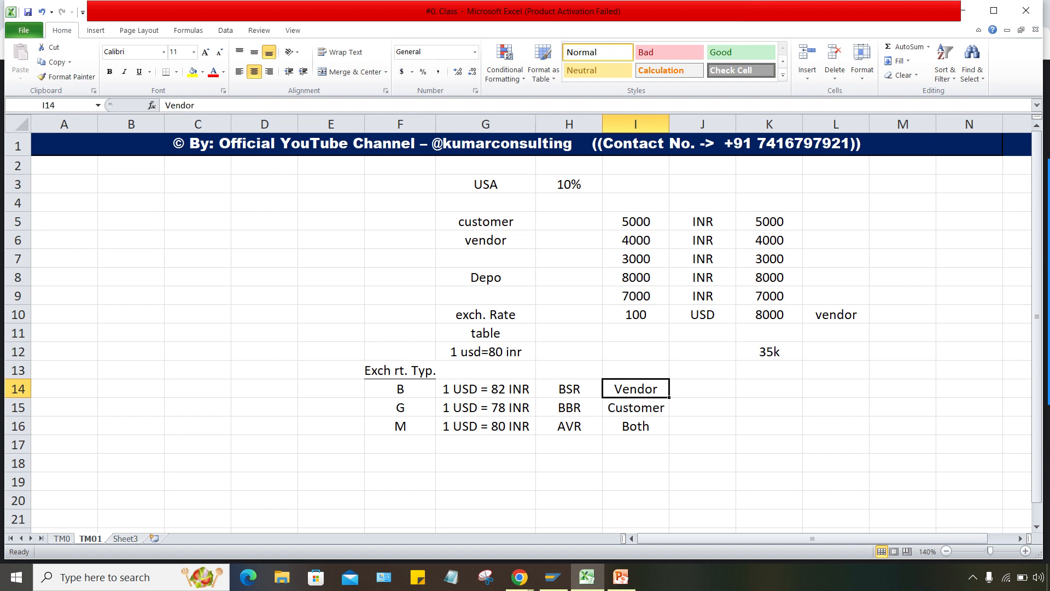
click(331, 389)
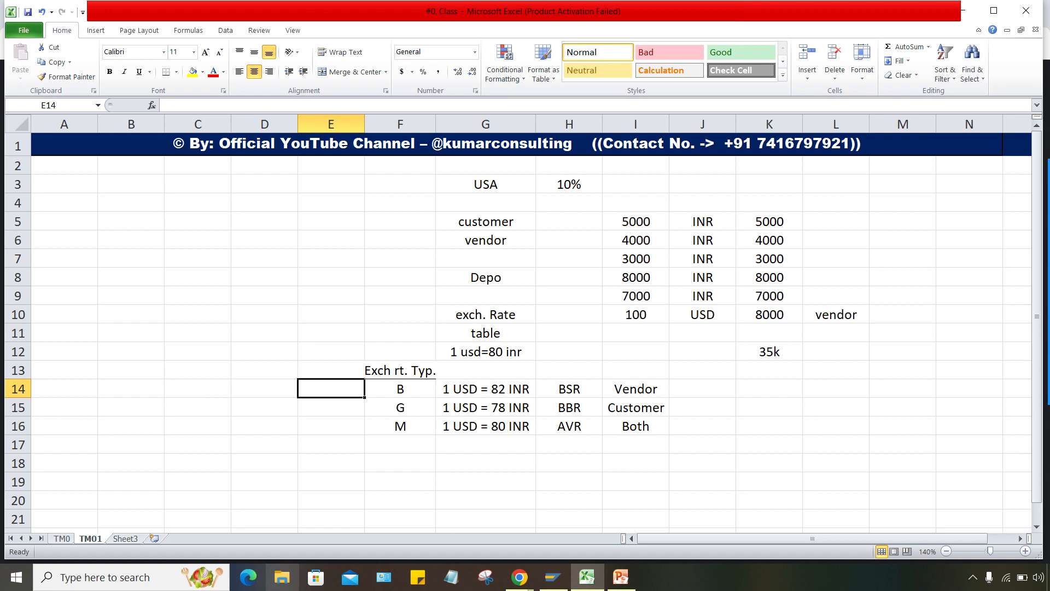
text(KG)
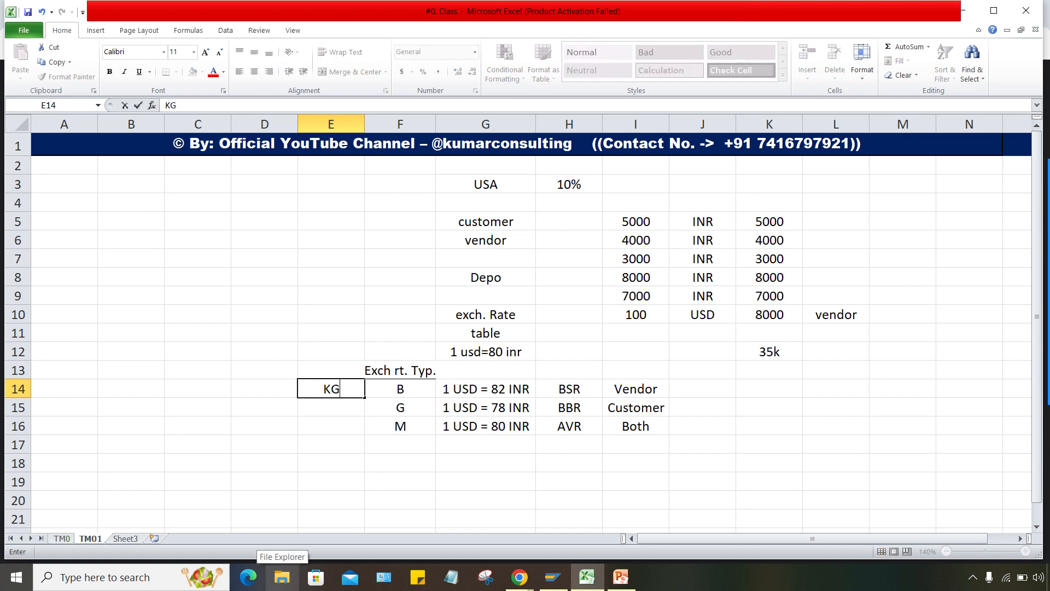
key(Return)
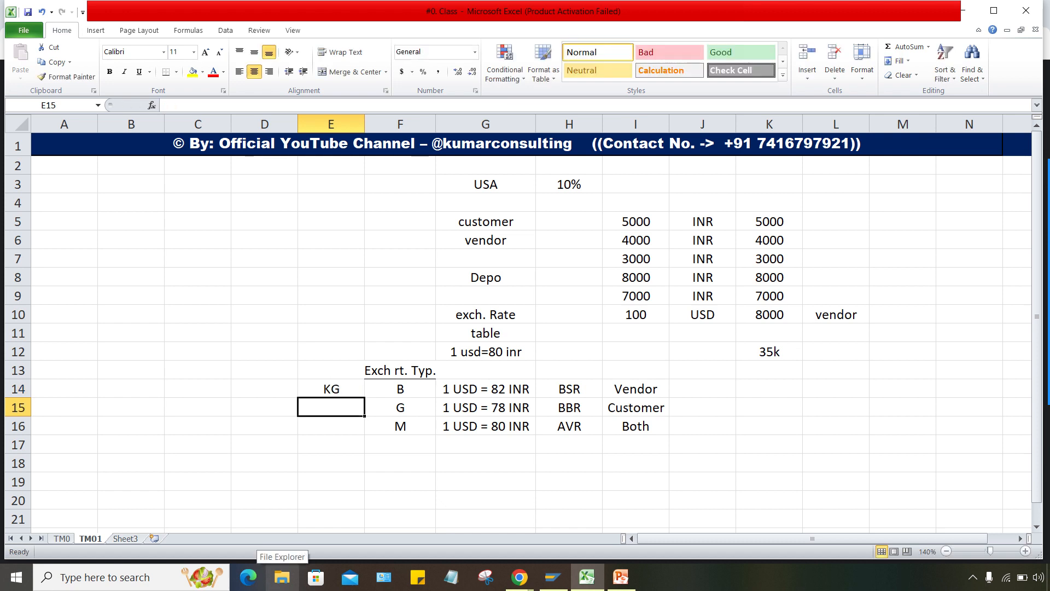
Enter KZ in E14 for the vendor row and DZ in E15 for the customer row
key(Up)
text(KZ)
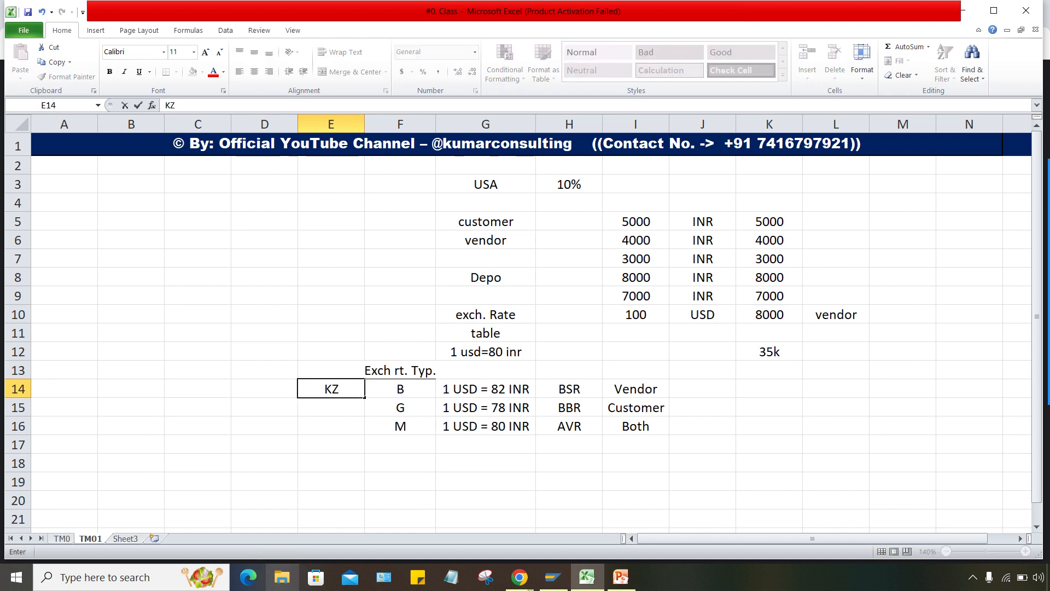
key(Return)
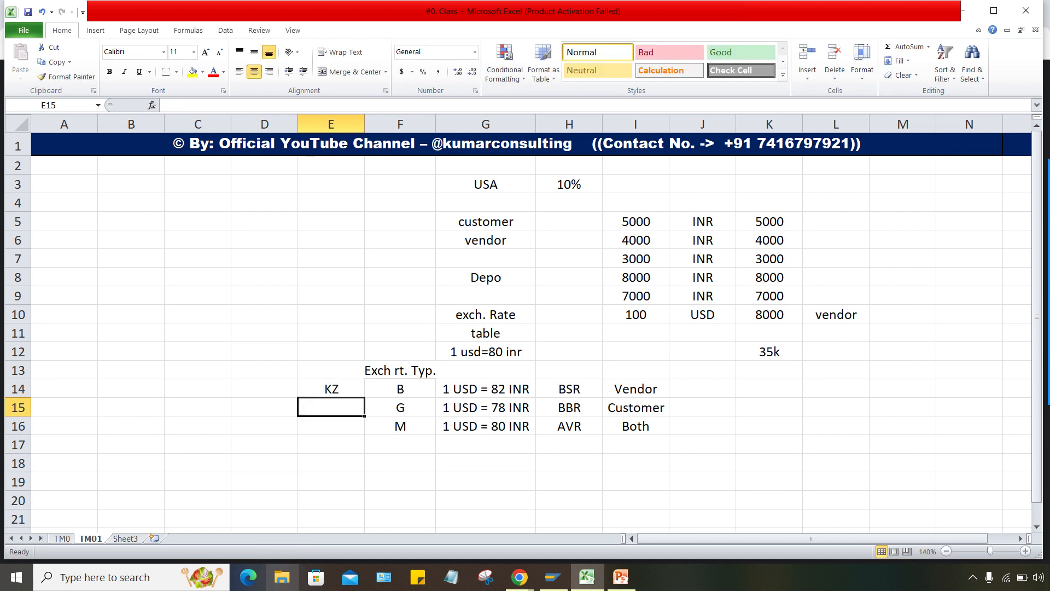
text(DZ)
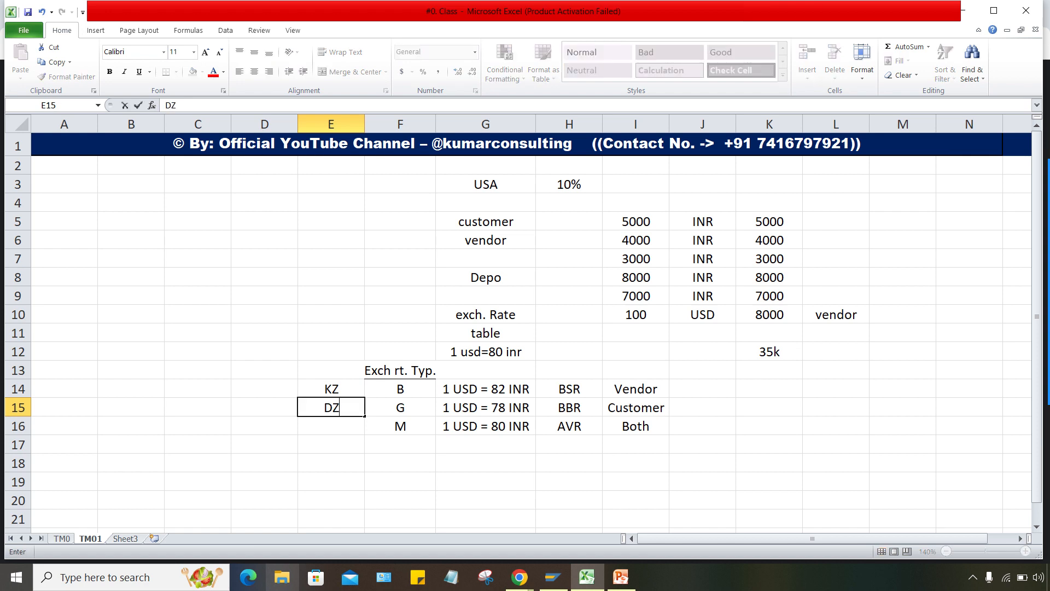
key(Return)
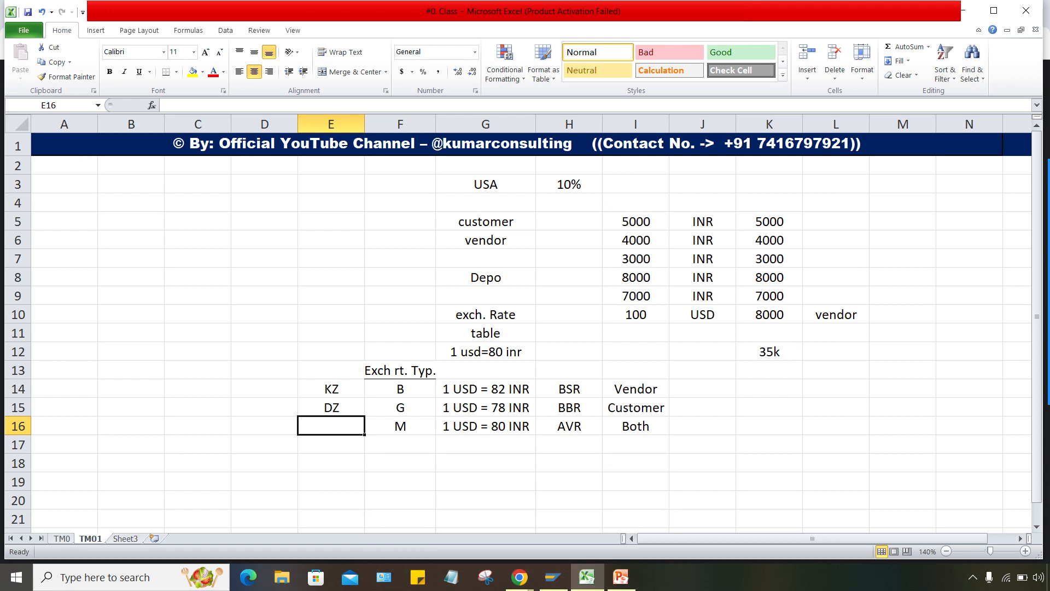
Trace the vendor row from I14 back through its rate and code to E14, and check which of E14:E16 still lacks an entry
click(636, 389)
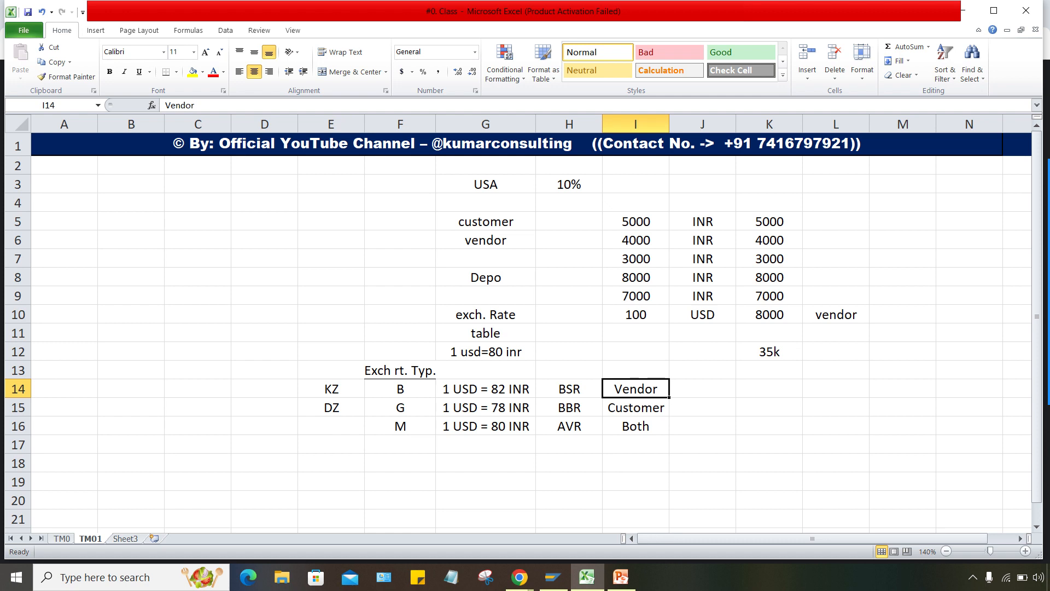
click(485, 389)
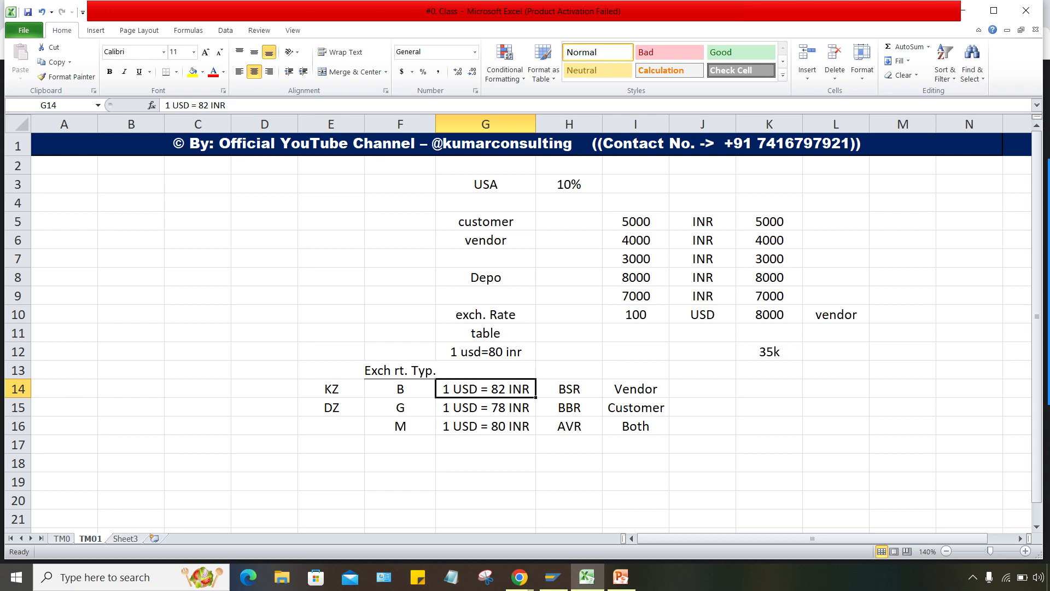
click(400, 389)
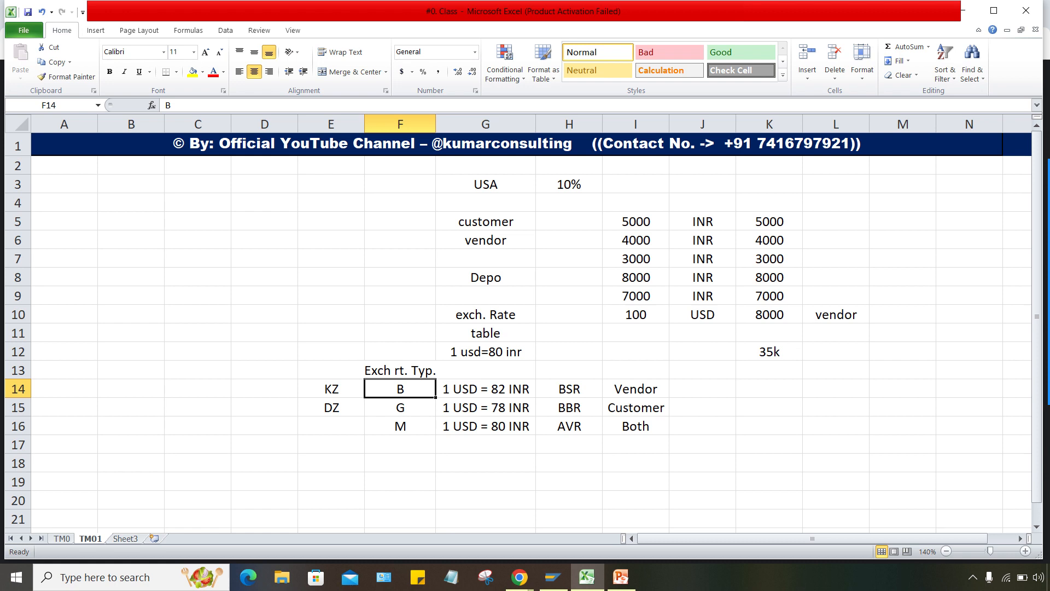
click(332, 389)
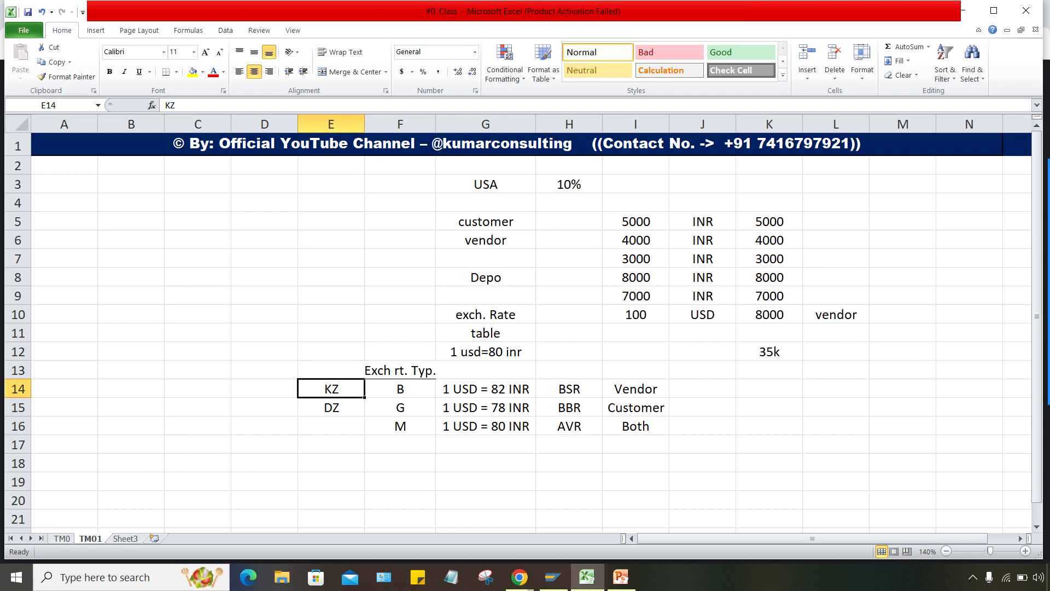
key(Down)
key(Up)
key(shift+Down)
key(shift+Down)
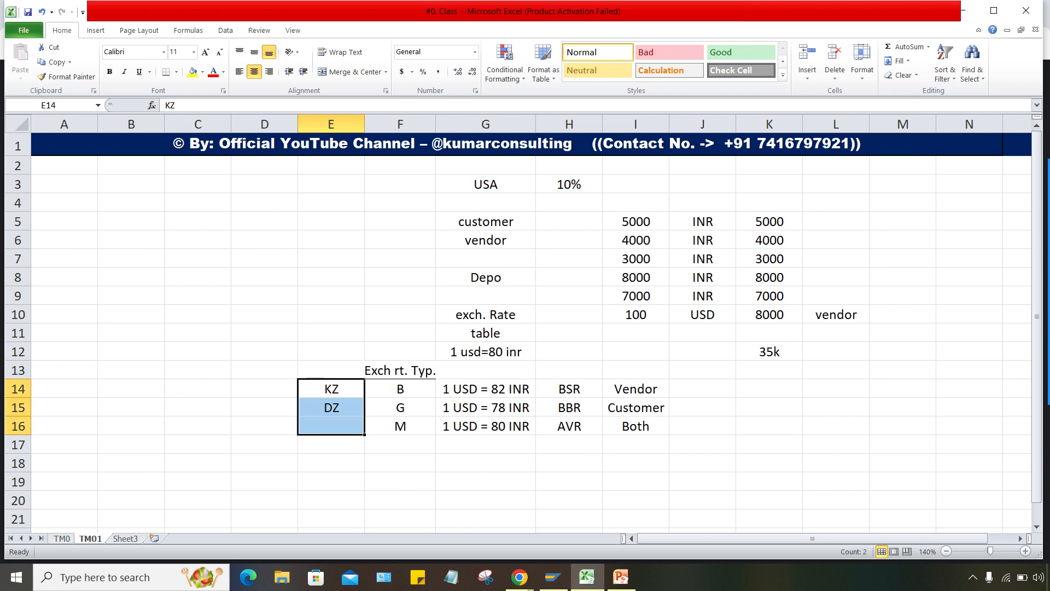
Enter SA in E16 beside exchange rate type M
key(Down)
key(Down)
text(SA)
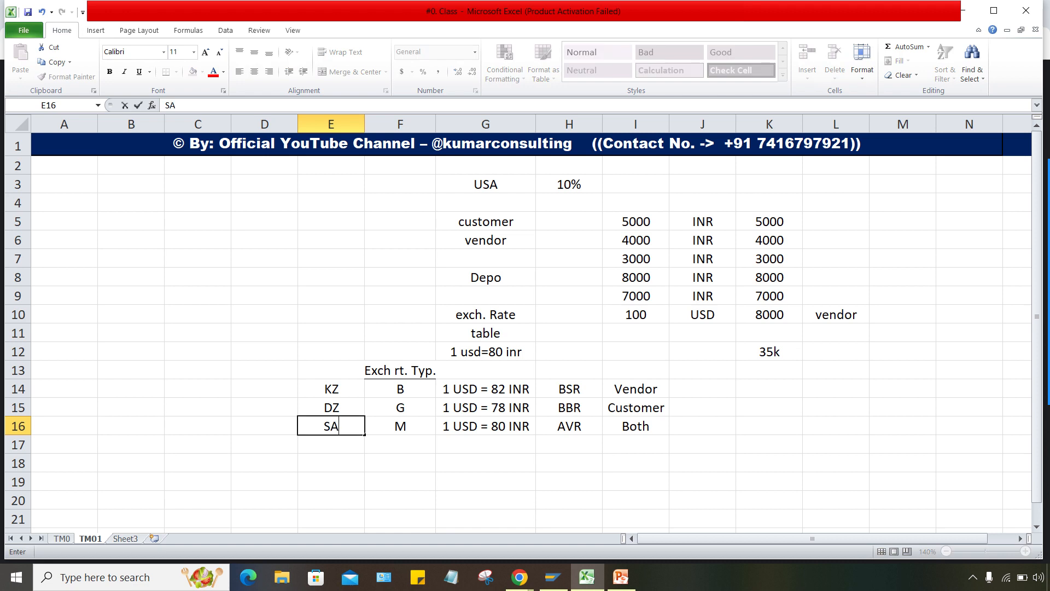
key(Return)
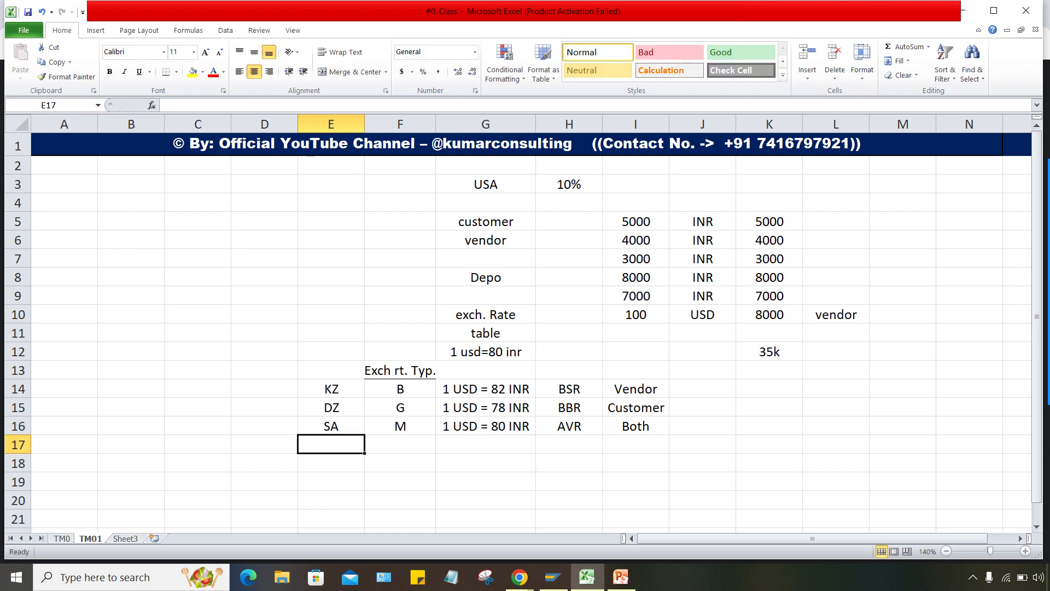
Compare the entries in E14:E16 with the exchange rate type codes in F14:F16
key(Up)
key(Up)
key(Up)
key(shift+Down)
key(shift+Down)
key(shift+Down)
key(Right)
key(Down)
key(Down)
key(Up)
key(Up)
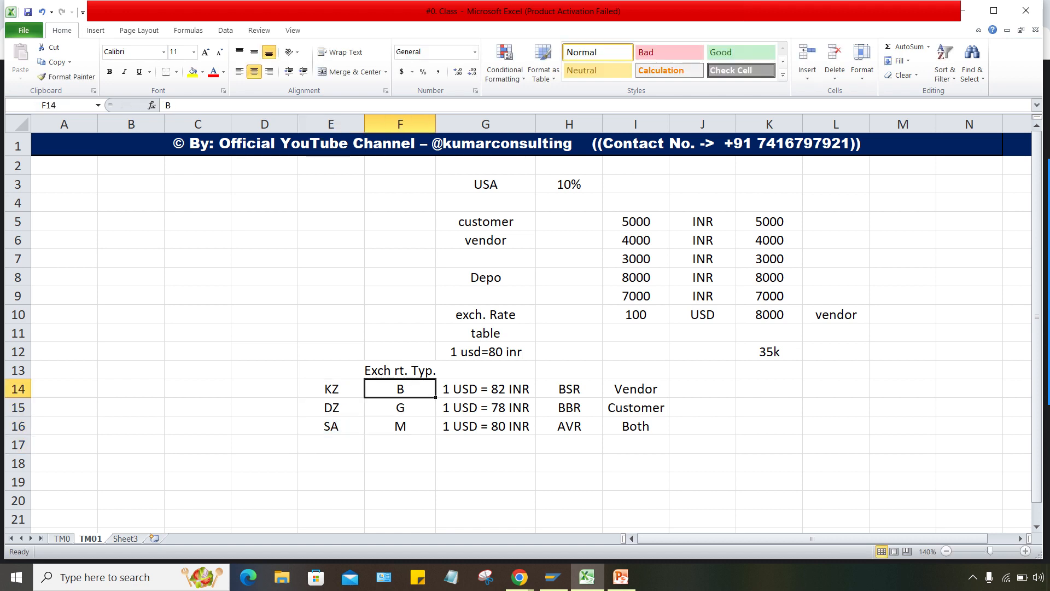
key(shift+Down)
key(shift+Down)
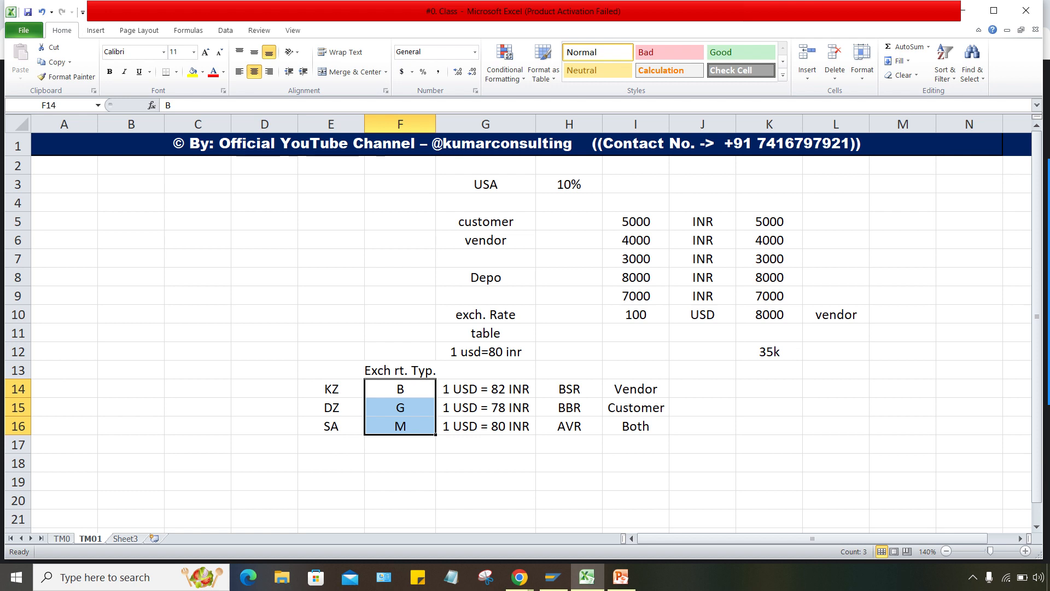
Check the exchange rates in G14:G16 against the codes beside them and the entries in E14:E16
key(Down)
key(Down)
key(Down)
key(Up)
key(Right)
key(Up)
key(Up)
key(shift+Down)
key(shift+Down)
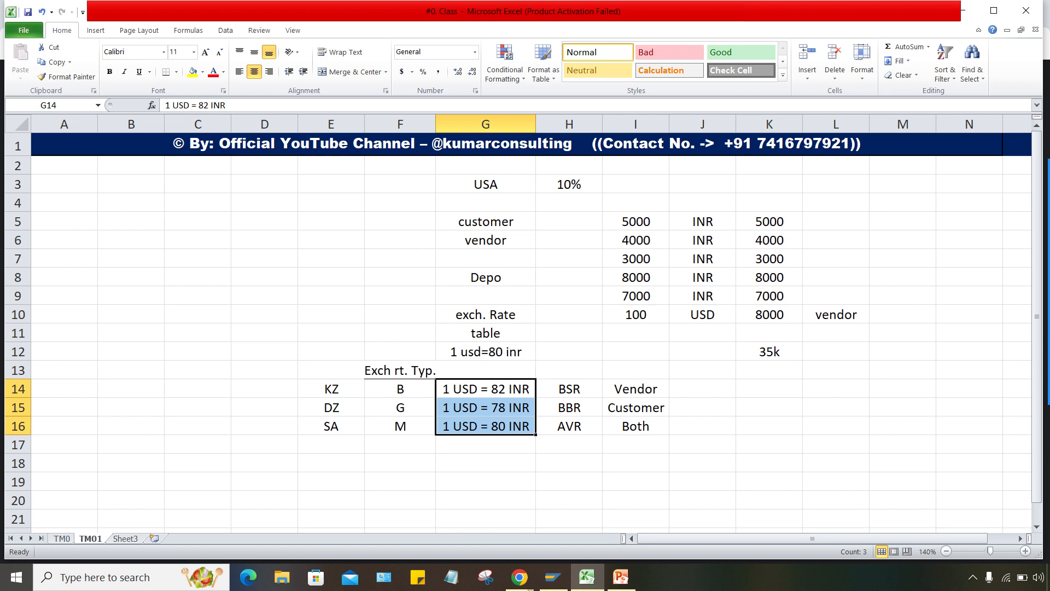
key(Left)
key(Left)
key(shift+Down)
key(shift+Down)
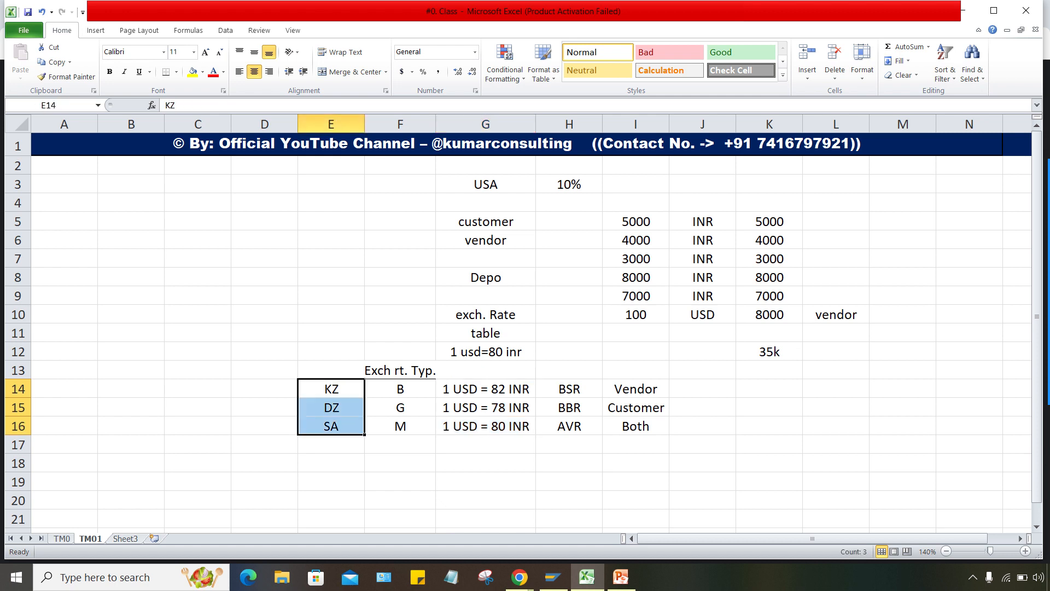
Examine the bank selling rate type in H14 and the average rate row for type M from F16 to I16
click(569, 444)
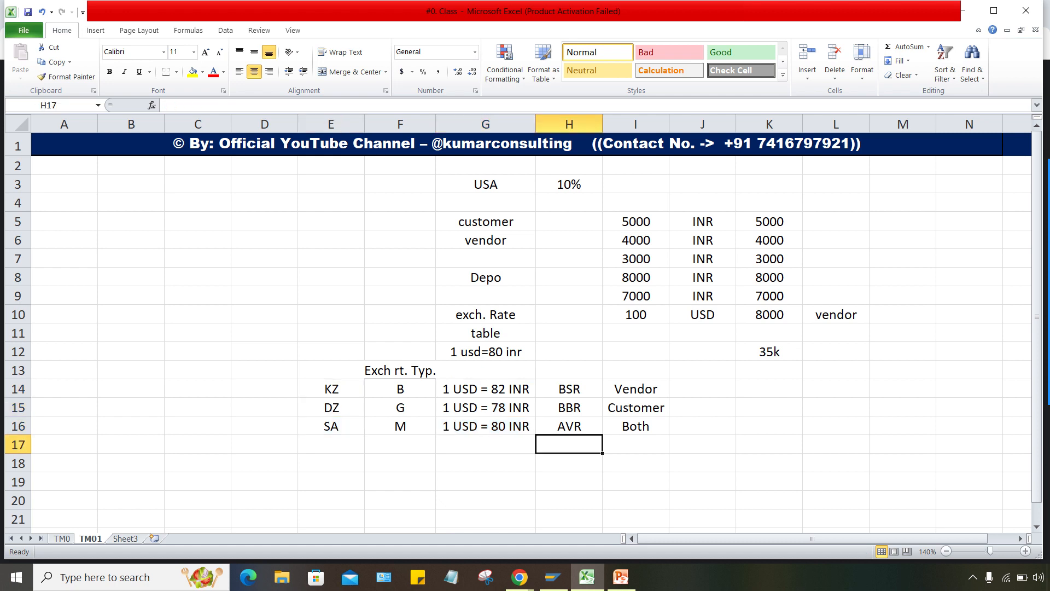
click(569, 389)
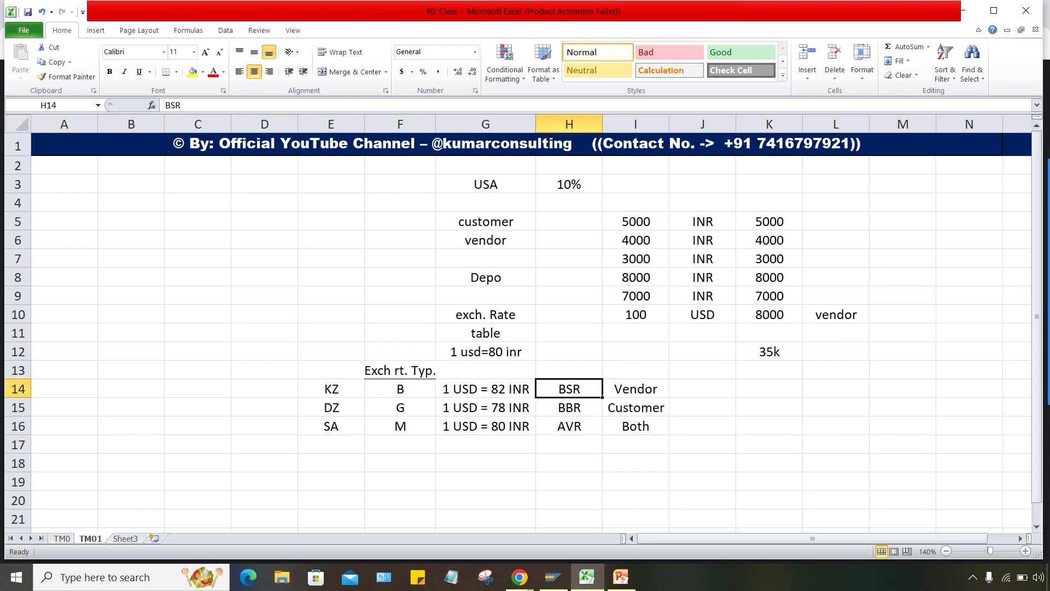
key(Left)
key(Down)
key(Down)
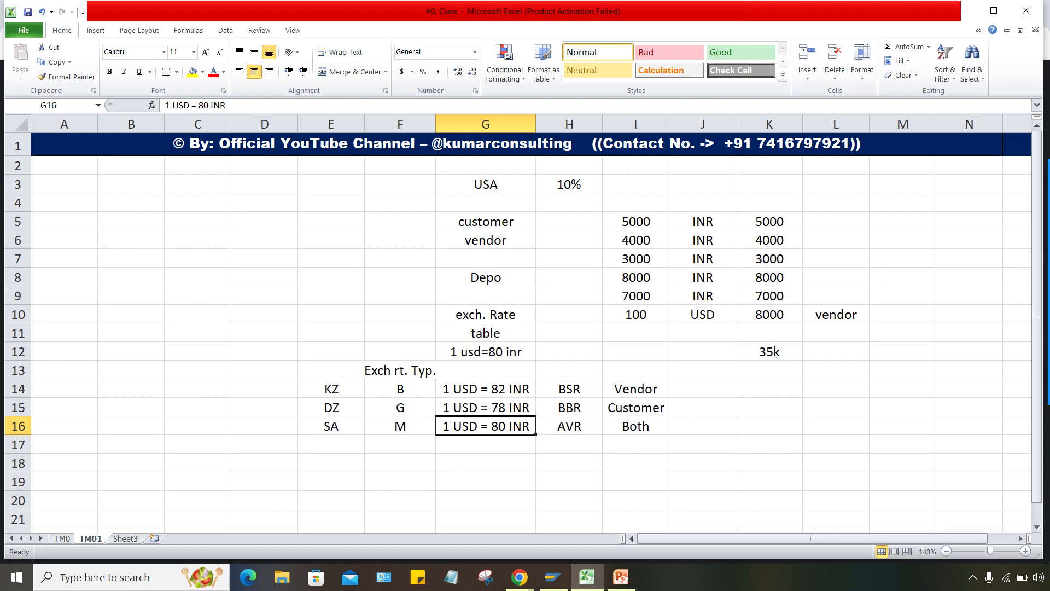
drag(400, 426, 637, 426)
click(636, 463)
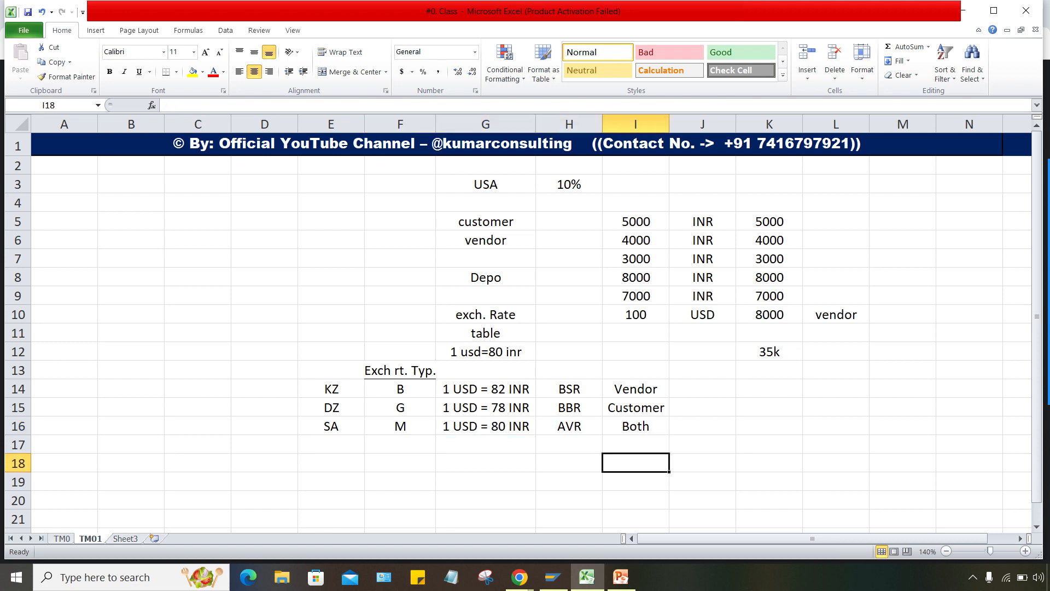
Review the codes and rates in F14:G16, matching the vendor to the rate in G14 and the customer to the rate in G15
drag(400, 389, 486, 426)
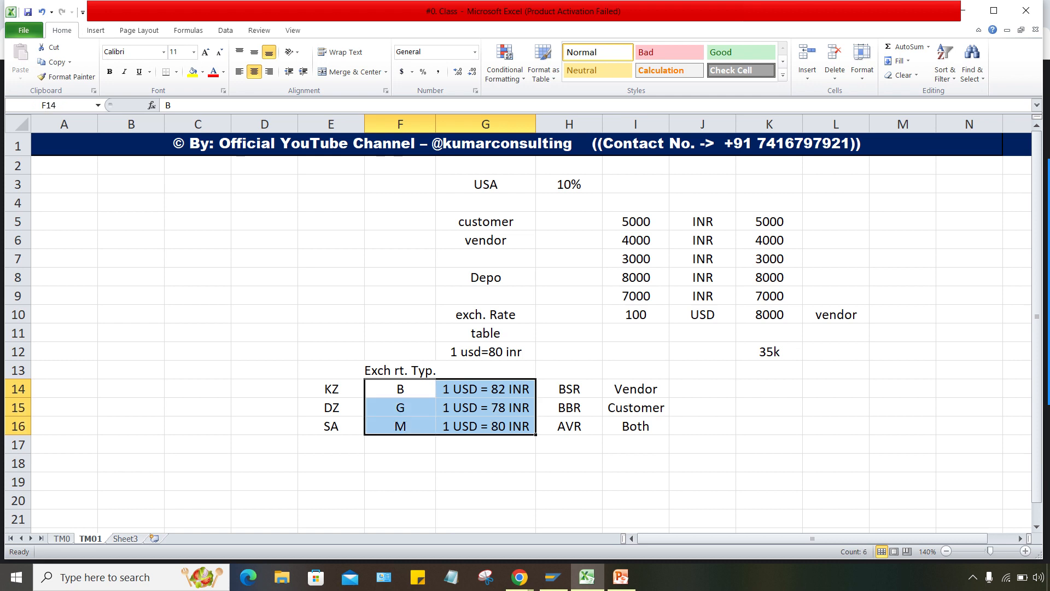
click(486, 463)
click(635, 389)
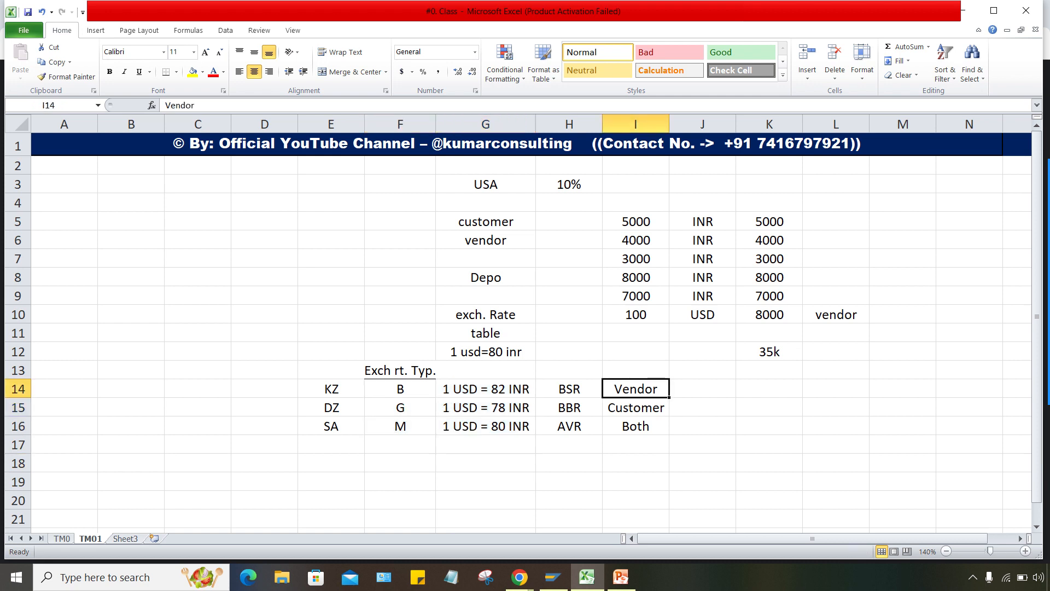
click(486, 389)
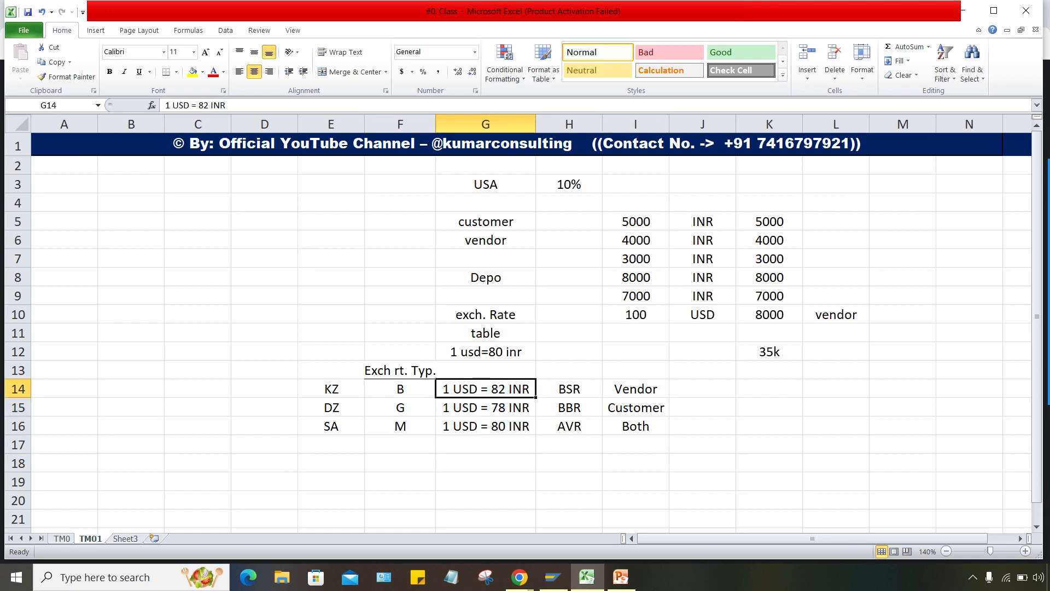
click(635, 408)
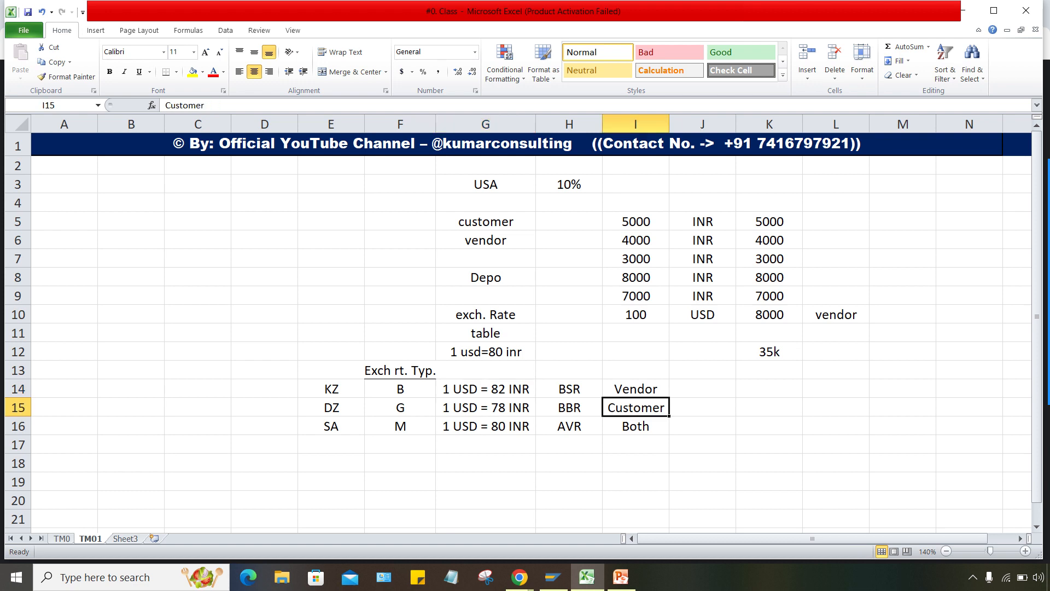
click(486, 407)
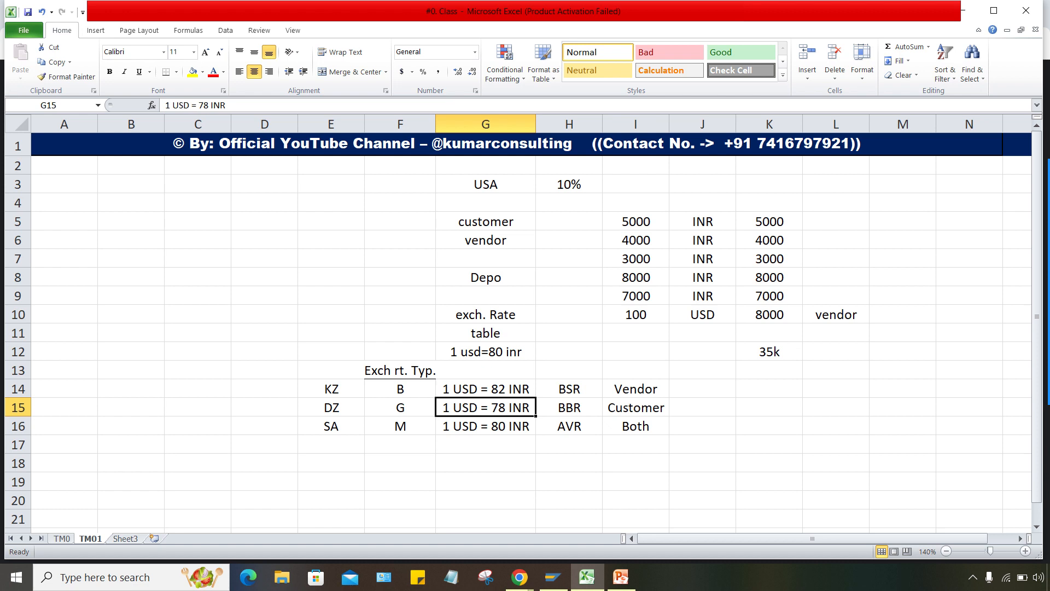
Review the average rate row for type M from F16 to I16, including the rate in G16
drag(635, 426, 400, 426)
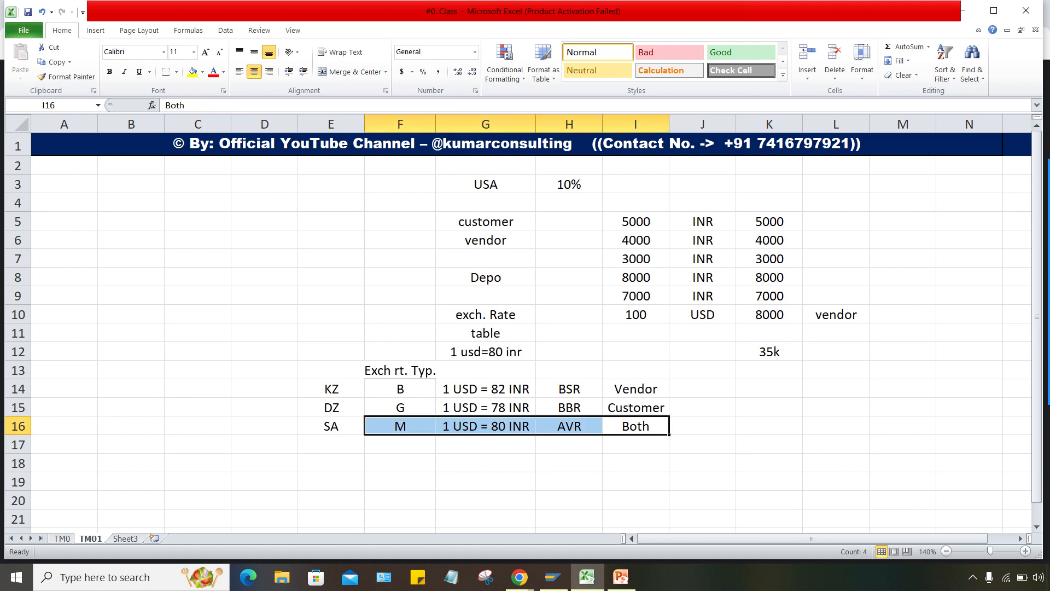
click(486, 426)
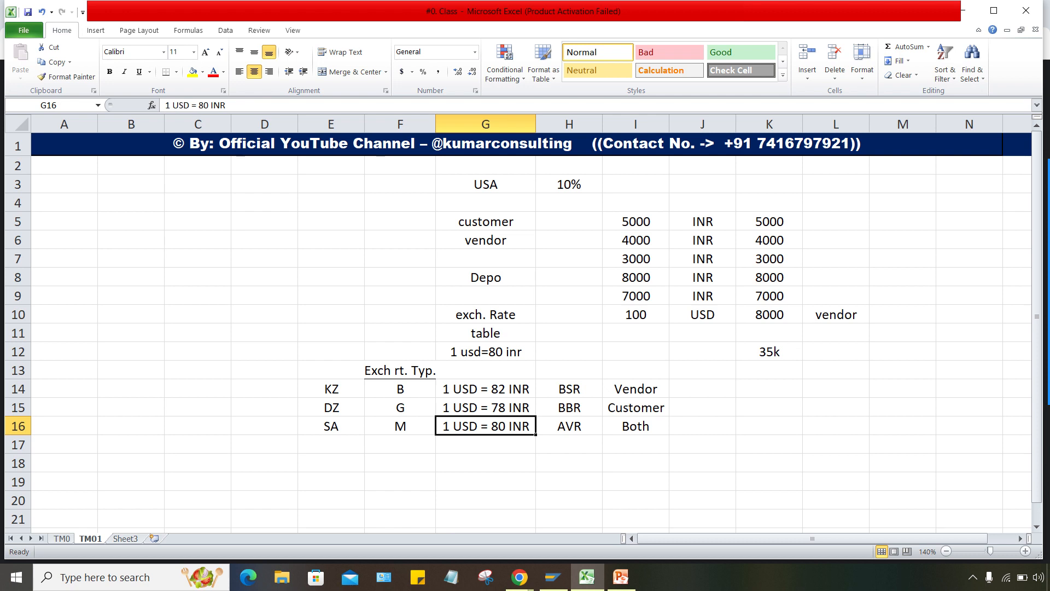
Check the Foreign Currency Setting slide in PowerPoint, and enter the label Translation Ratio in G18 of the Excel sheet
click(486, 463)
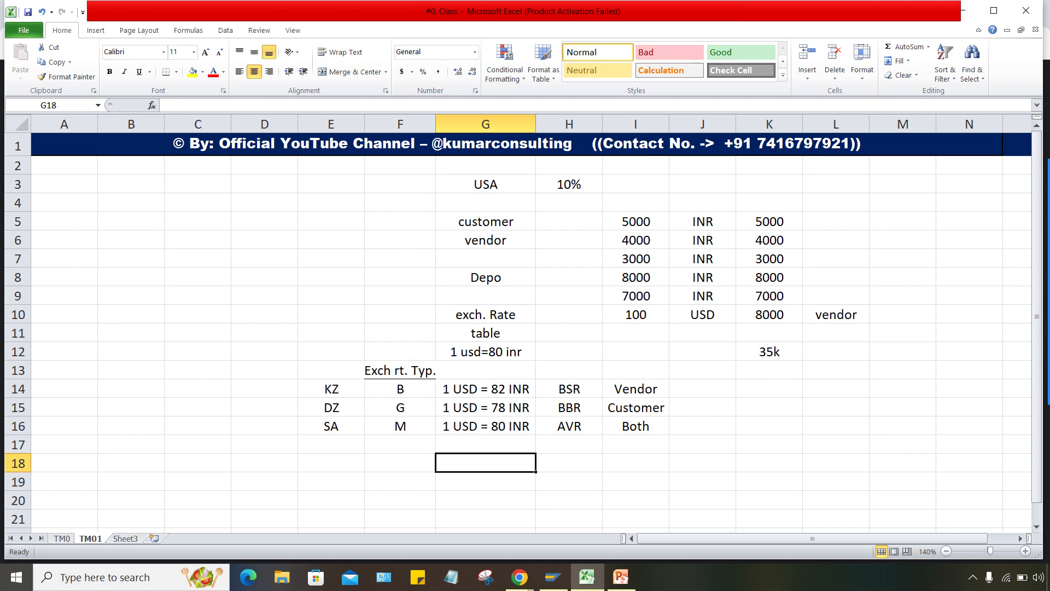
click(621, 577)
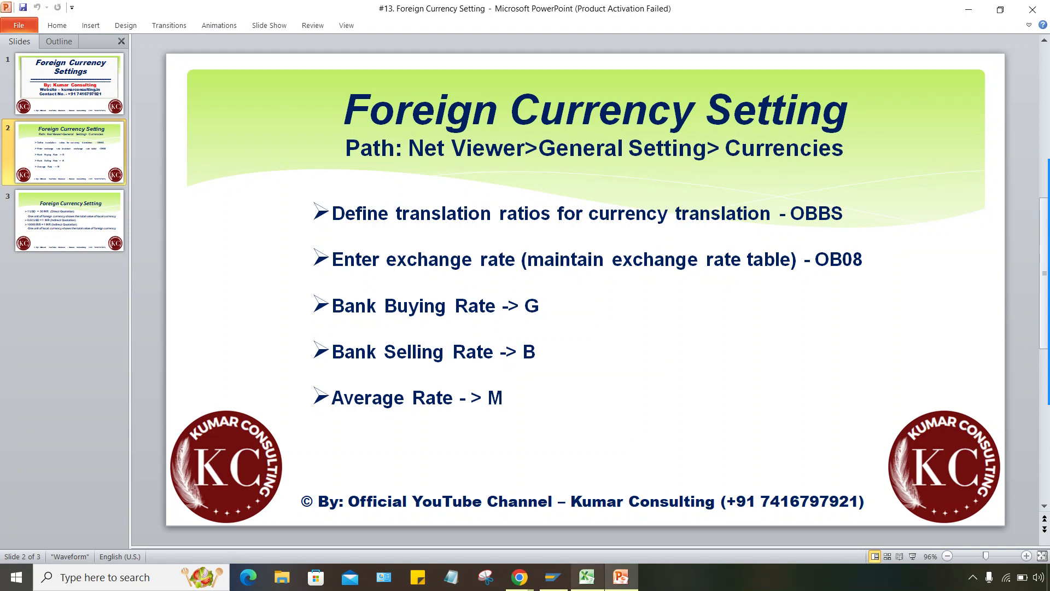
click(587, 577)
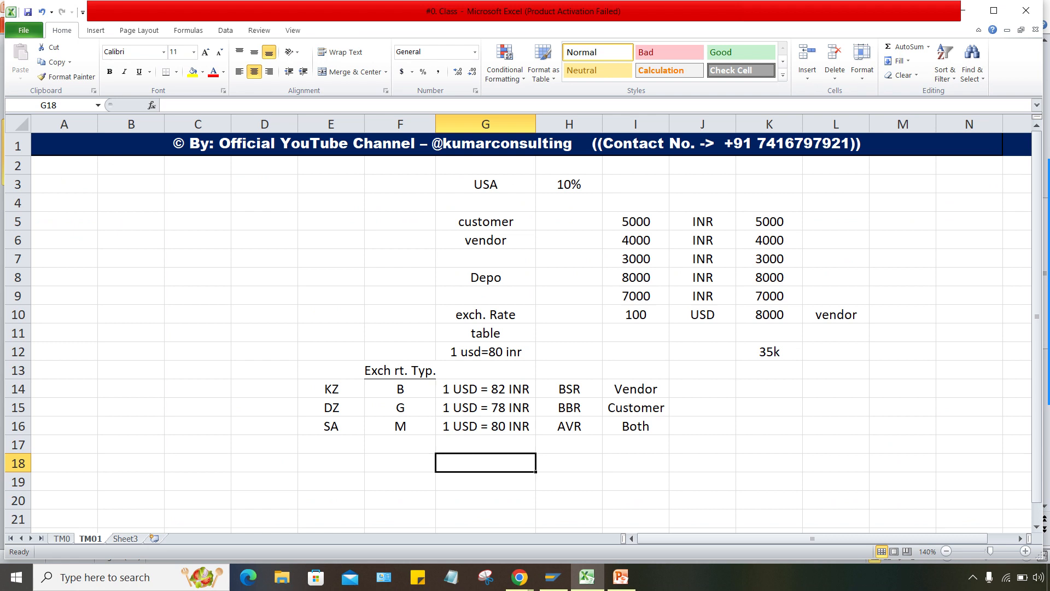
text(T)
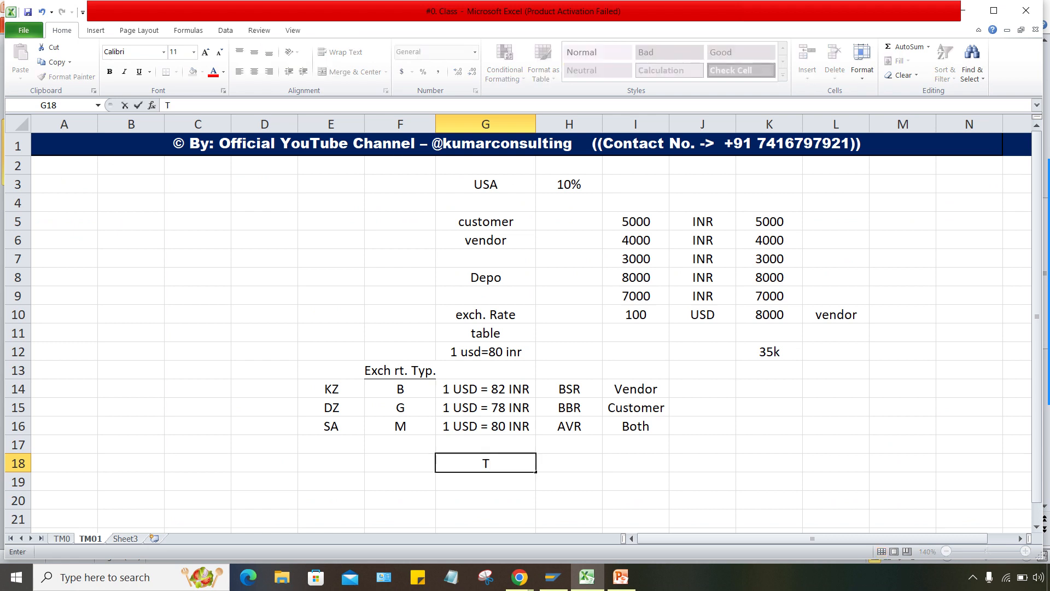
text(ranslation Ra)
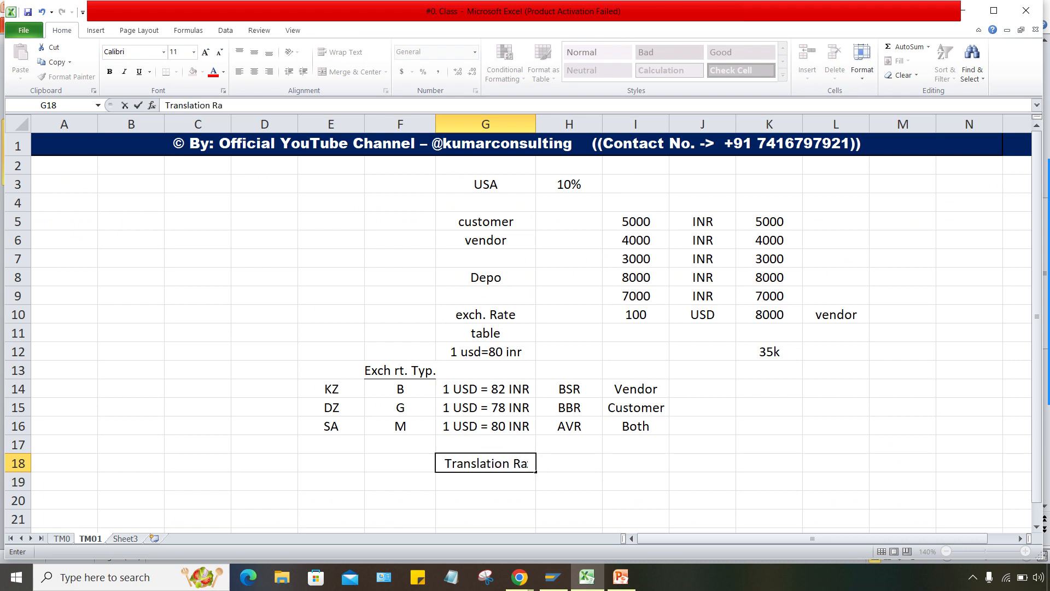
text(tio)
key(Return)
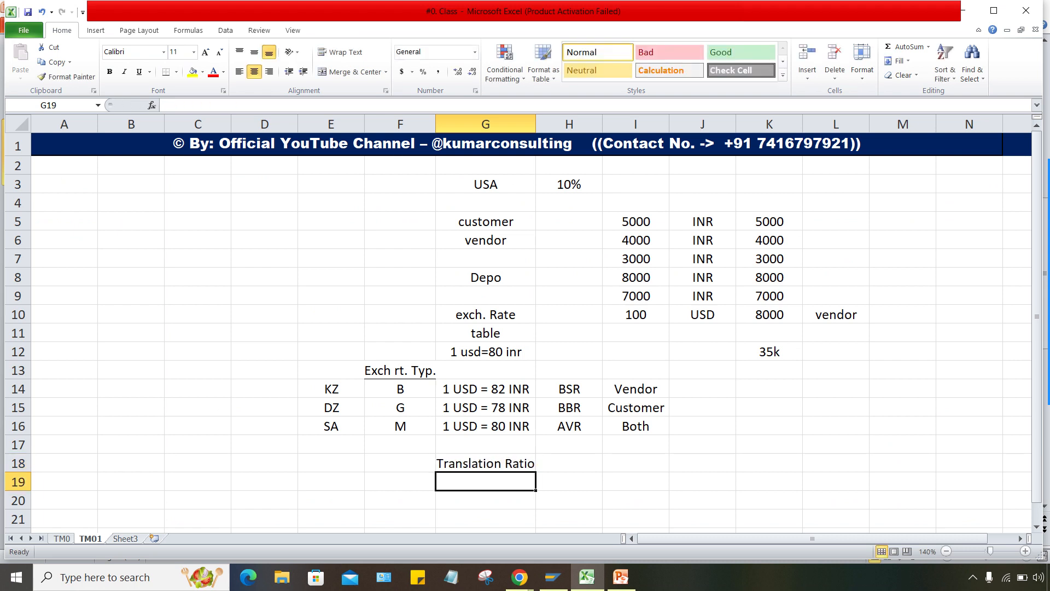
Try to enter the ratio 1:1 in H18 beside the Translation Ratio label
click(635, 463)
click(569, 463)
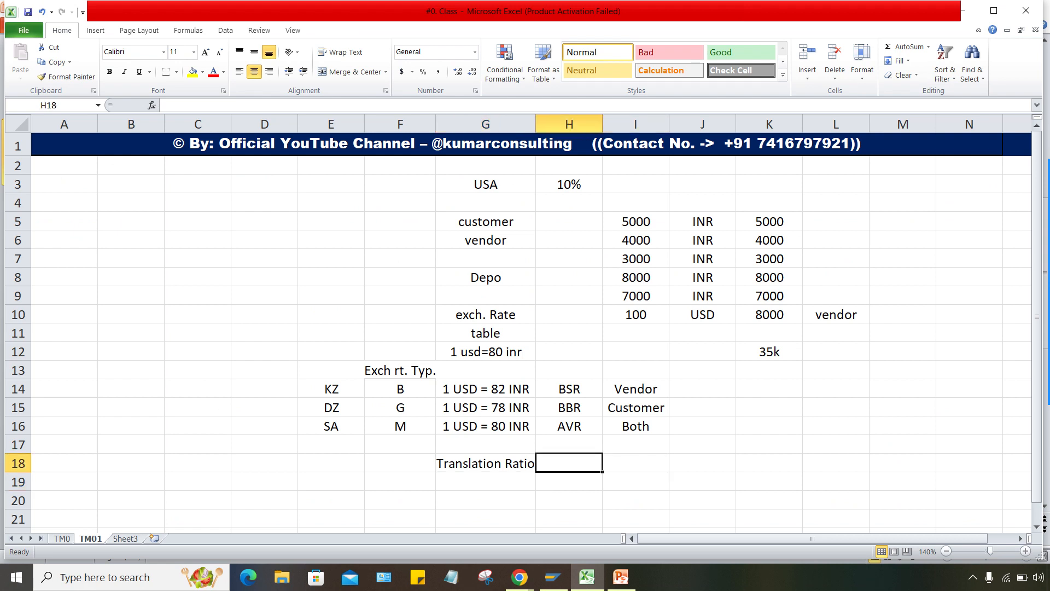
text(1)
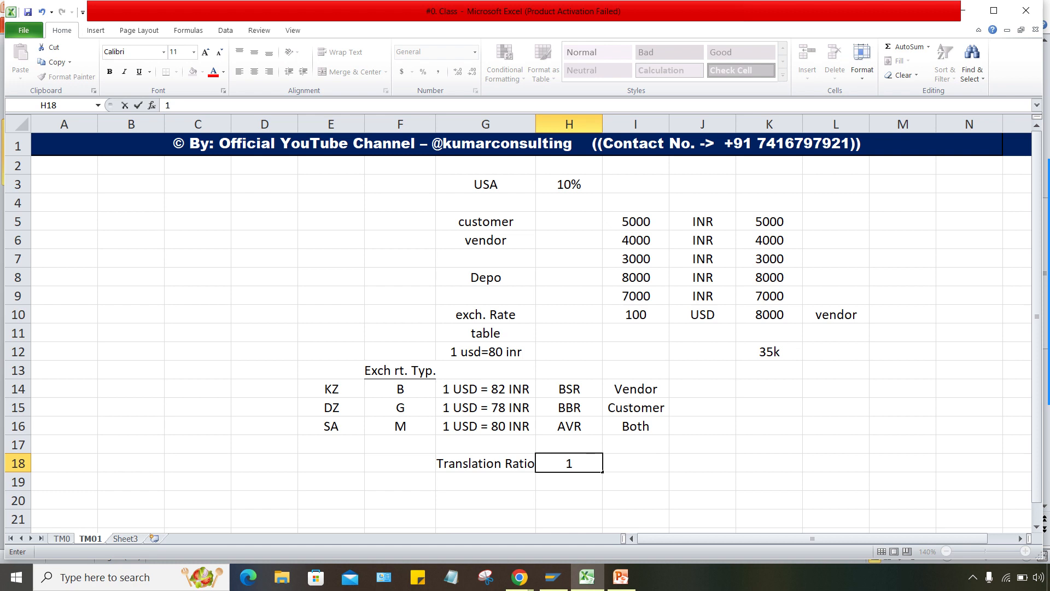
text(:1)
key(Return)
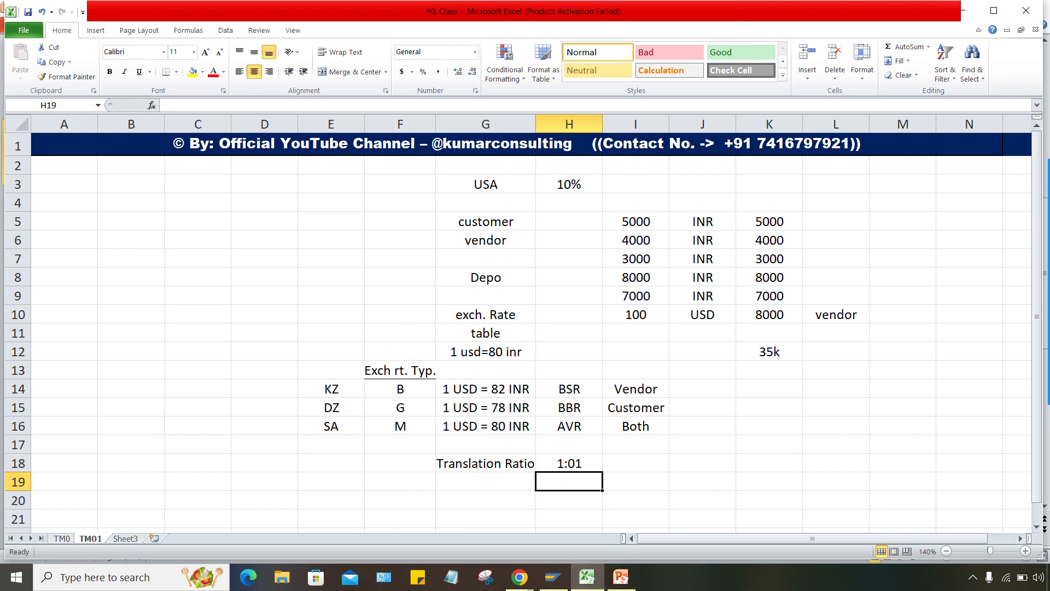
double_click(572, 463)
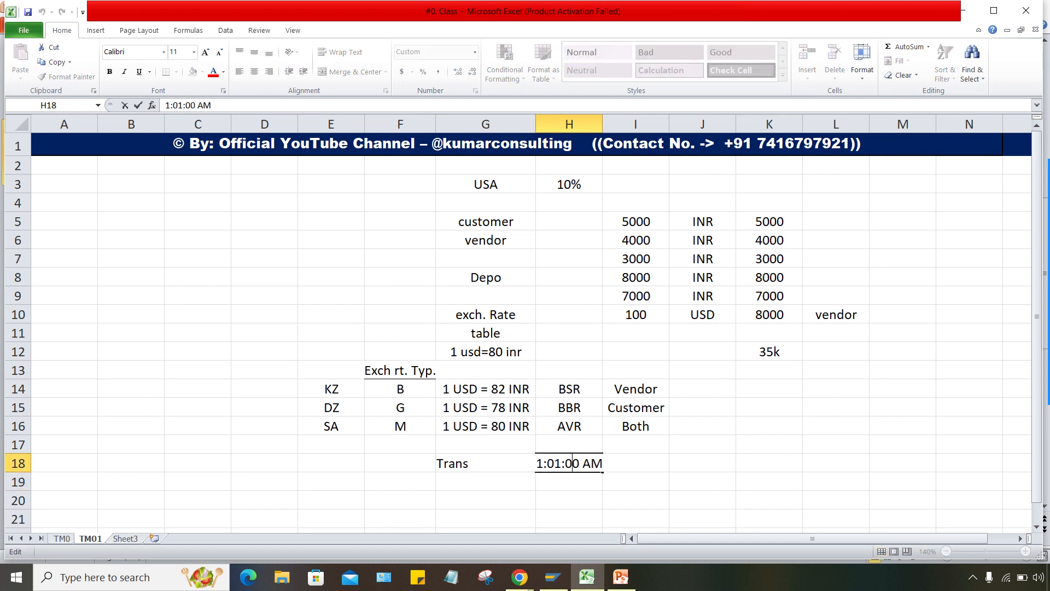
key(Escape)
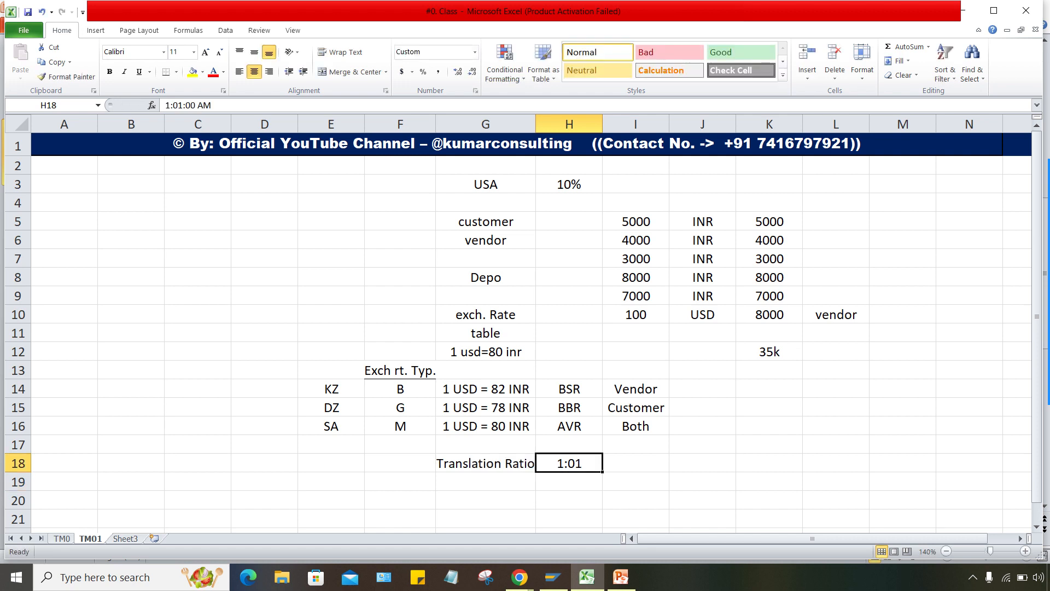
key(F2)
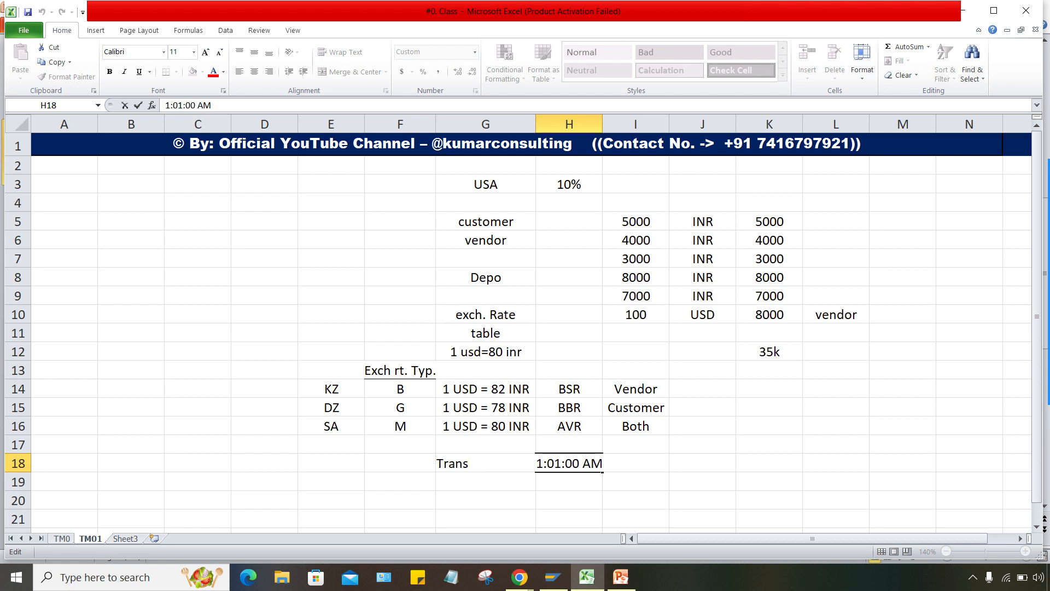
key(Escape)
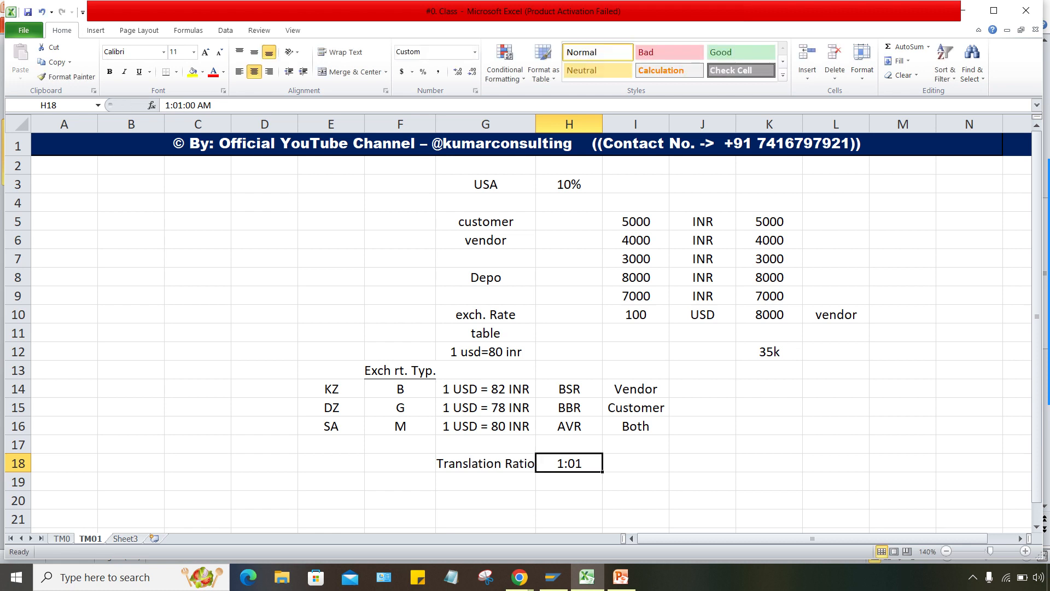
Clear H17:H18 and enter 1:1 as text in H18 beside the Translation Ratio label
key(Up)
key(shift+Down)
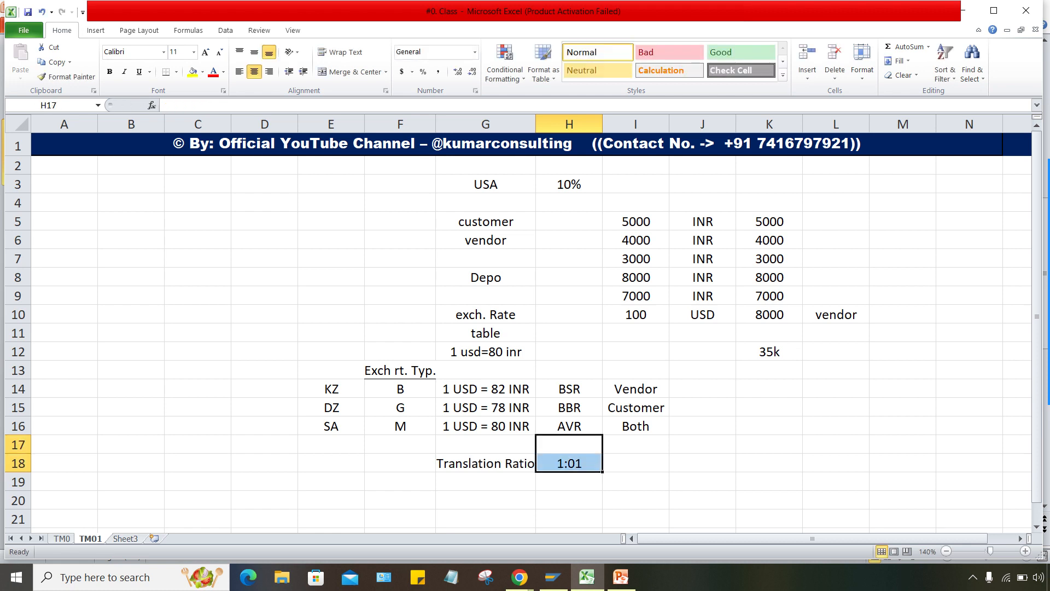
key(Delete)
key(Down)
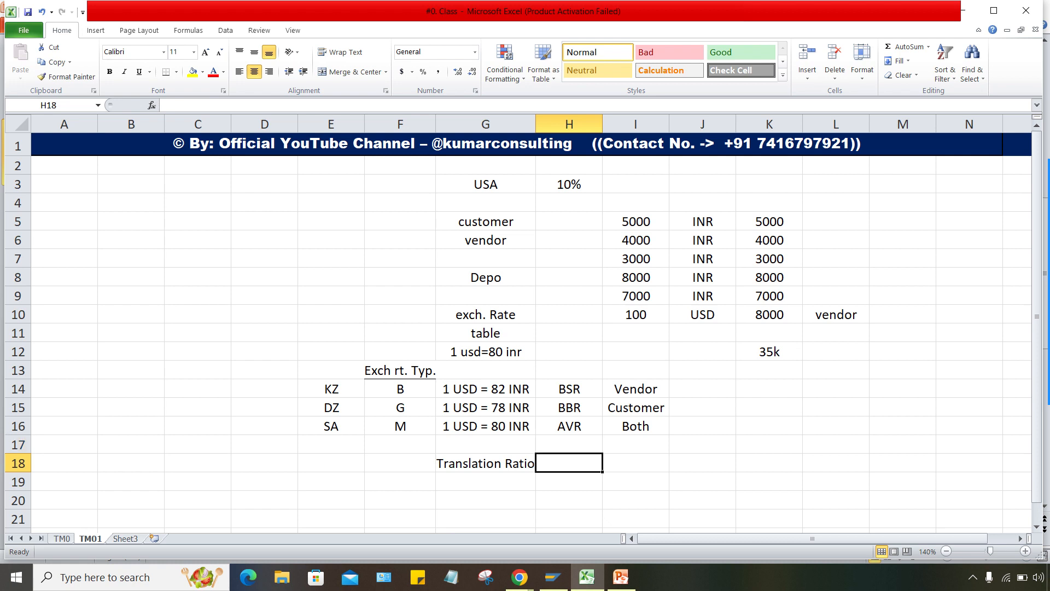
text(')
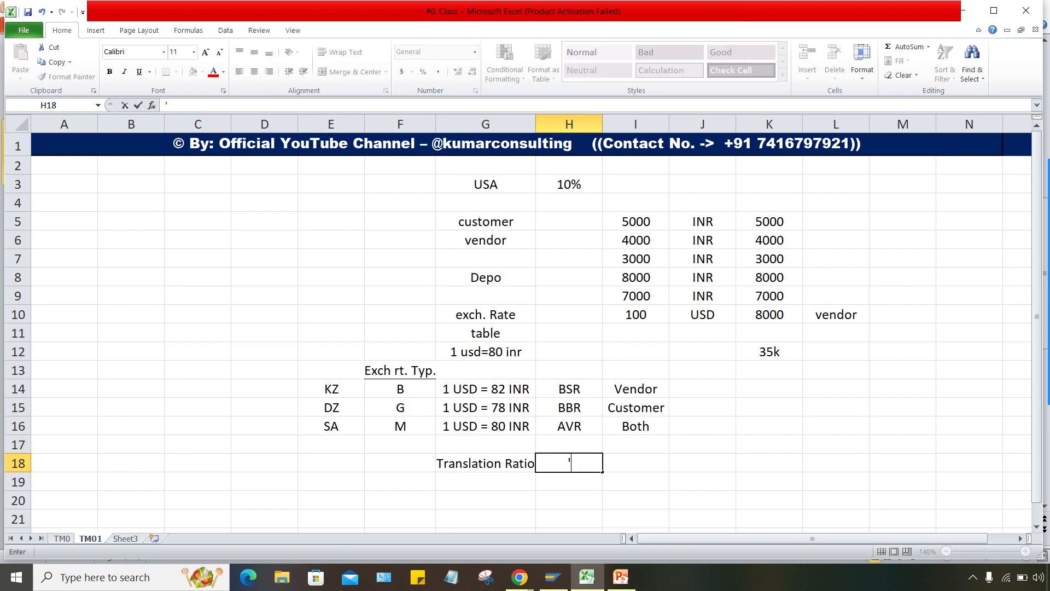
text(1:1)
key(Return)
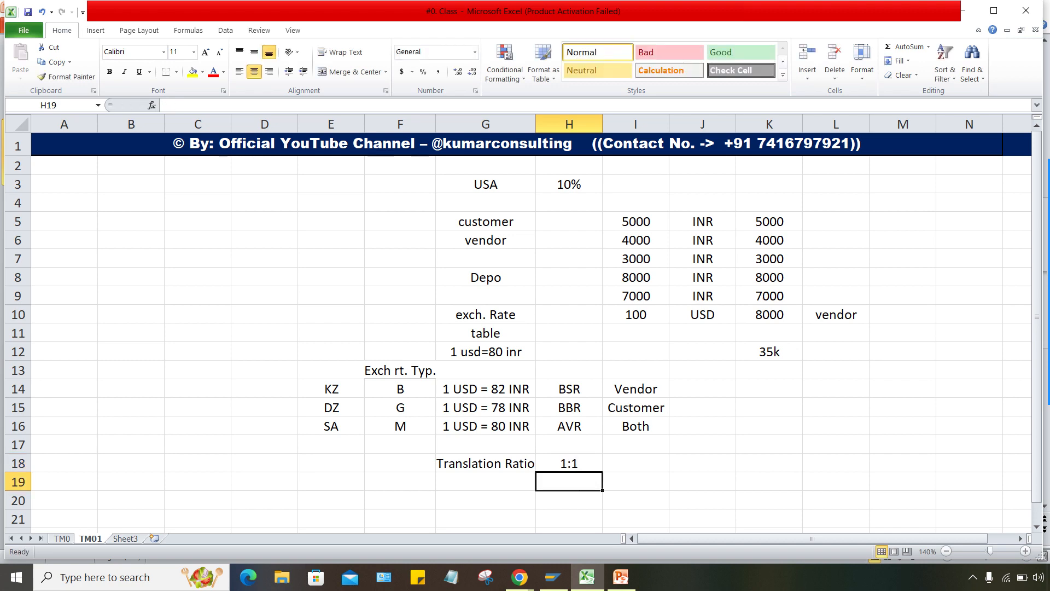
Check the currency settings slide in PowerPoint, and switch to SAP Logon to open the connection named SAP (EH7)
click(621, 577)
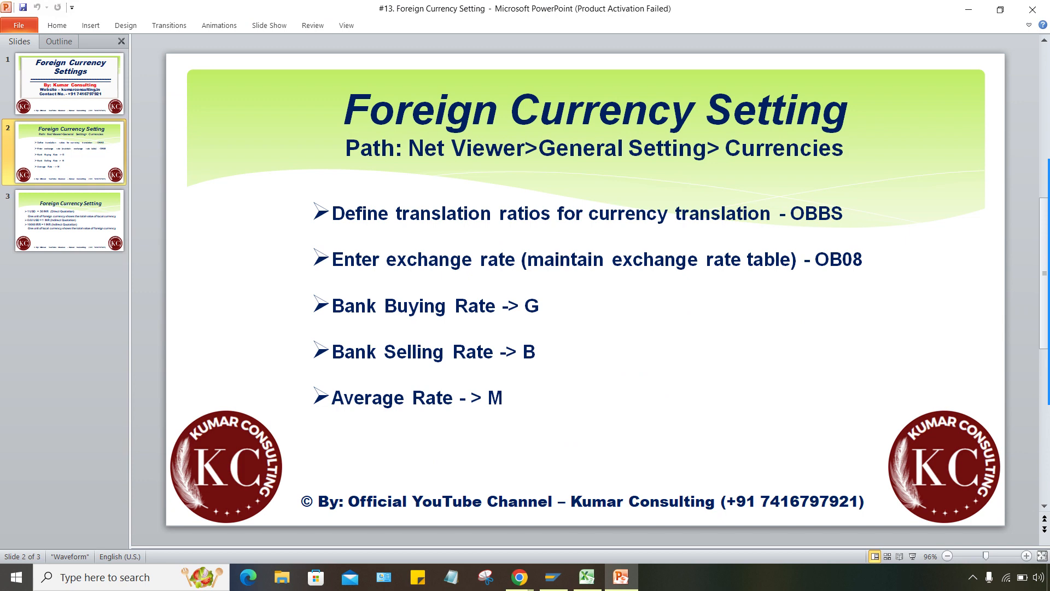
mouse_move(553, 577)
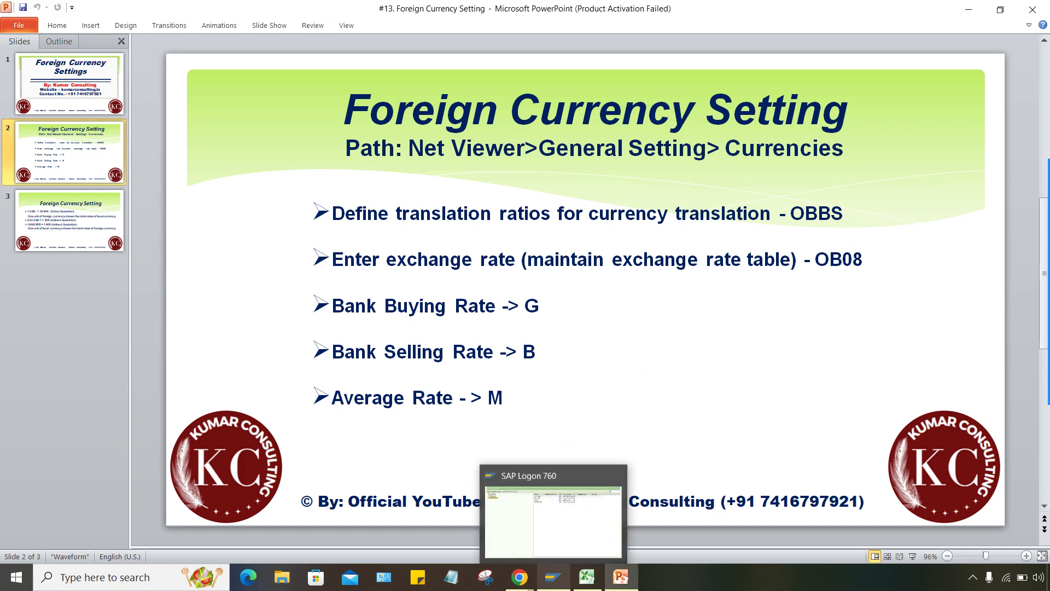
click(553, 524)
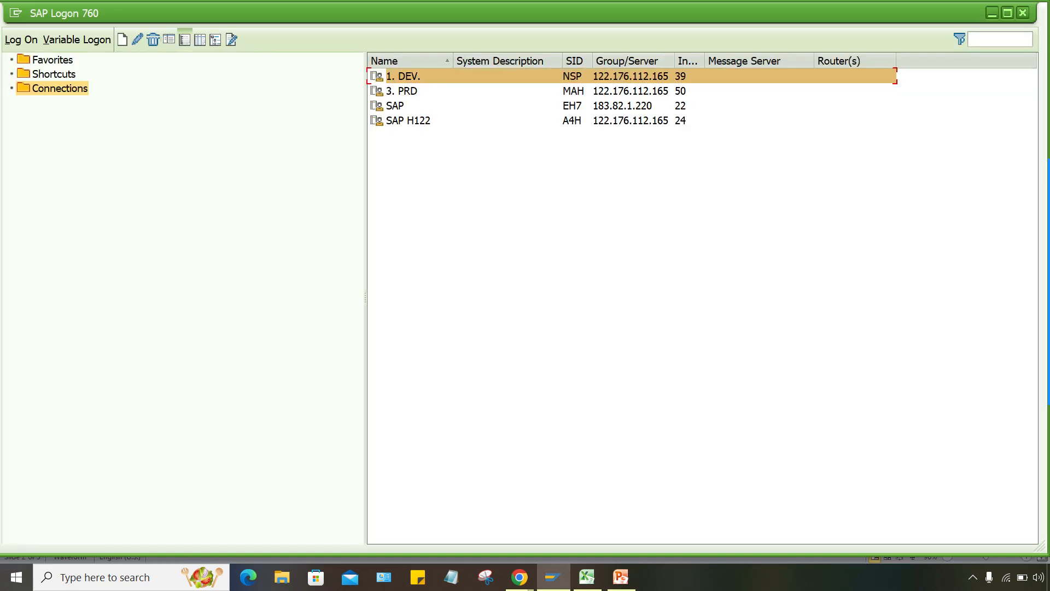
click(396, 106)
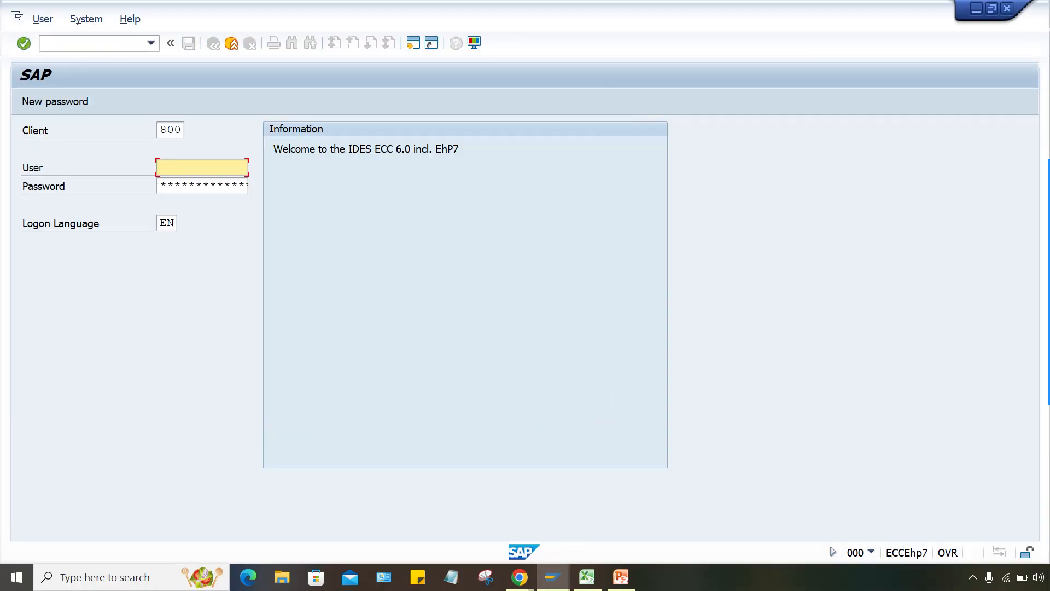
Log on to client 810 with the user name and the account password
click(161, 131)
text(81)
key(Tab)
key(Return)
key(Tab)
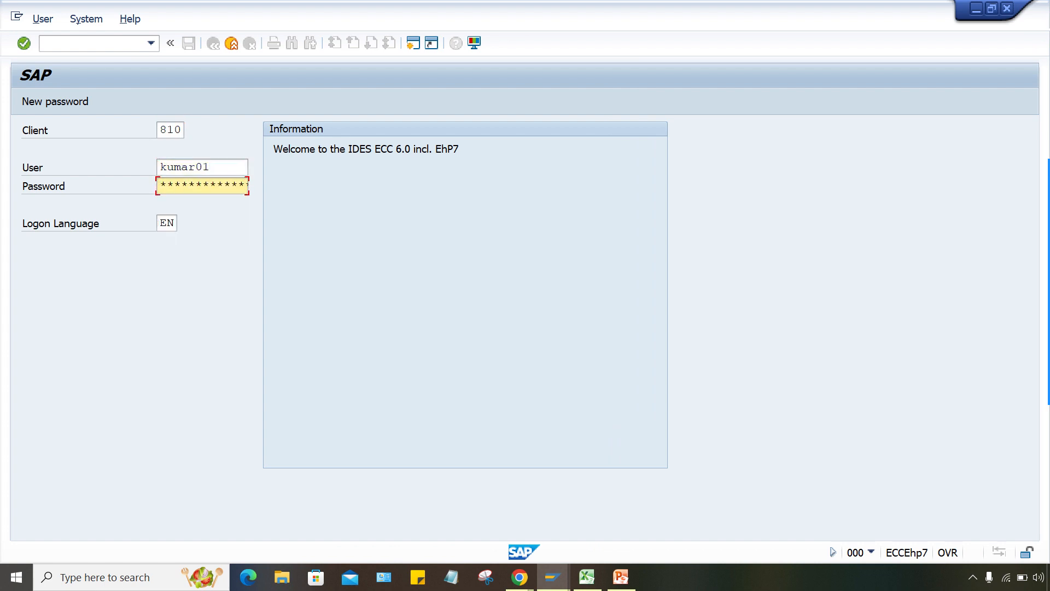
key(Return)
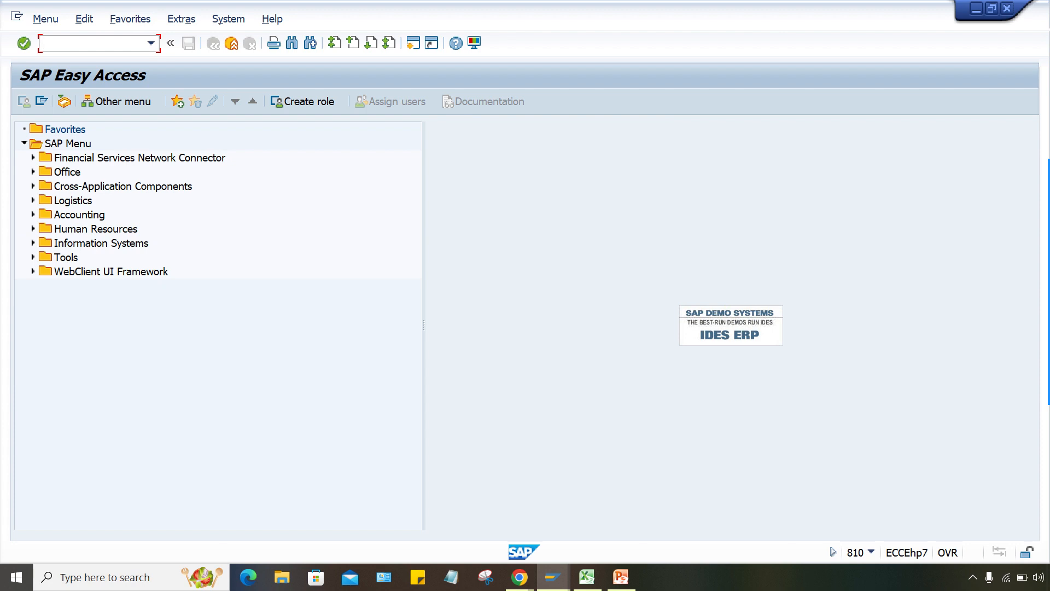
Run transaction OBBS and accept the warning to reach the currency translation ratios table
text(obbs)
key(Return)
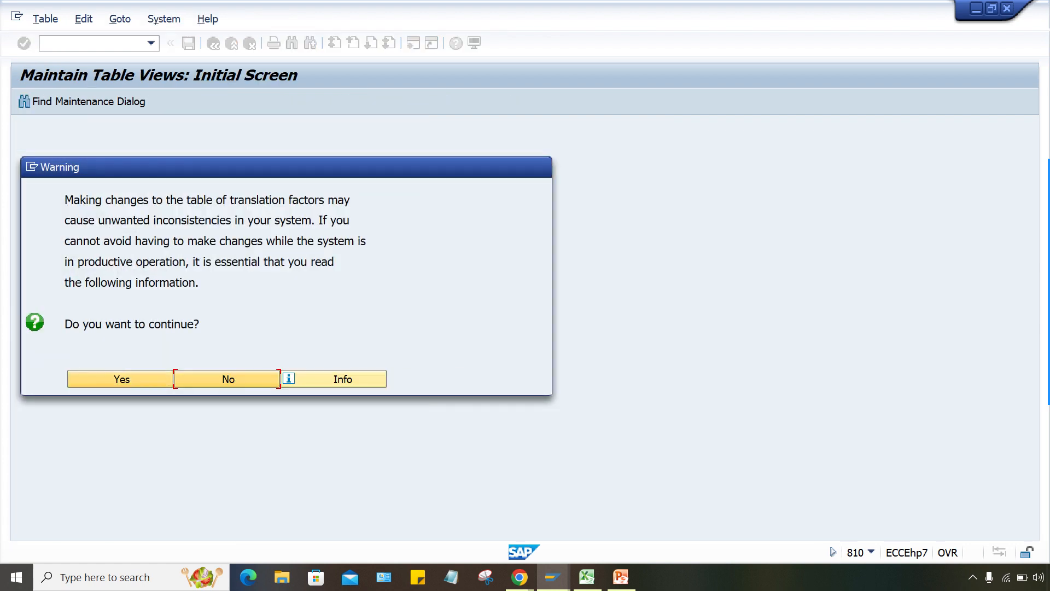
click(83, 378)
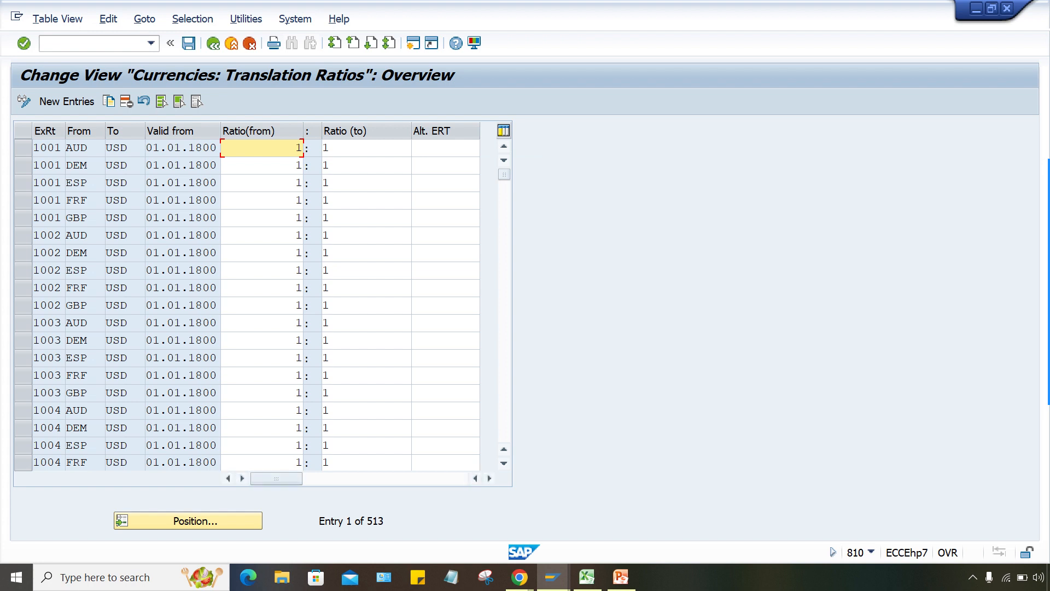
Start a new translation ratio entry with exchange rate type M, from USD to INR
click(67, 102)
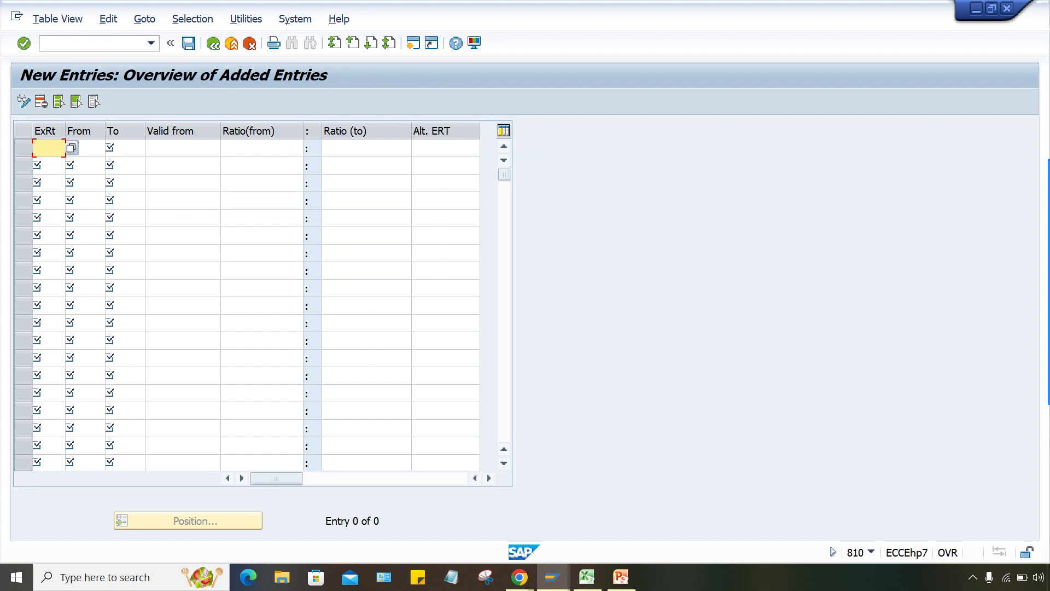
text(M)
key(Tab)
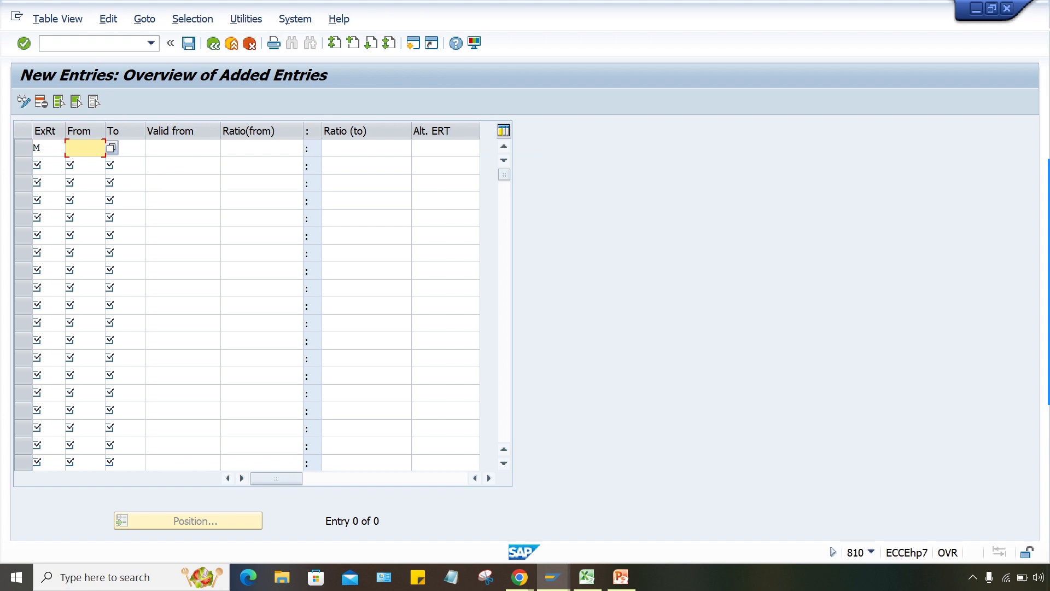
text(USD)
key(Tab)
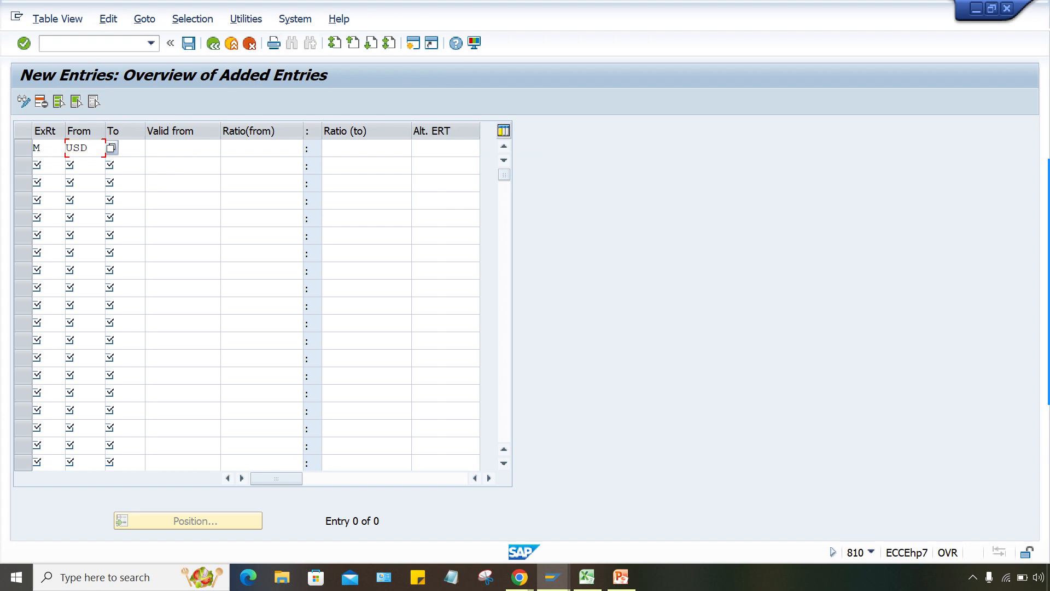
text(INR)
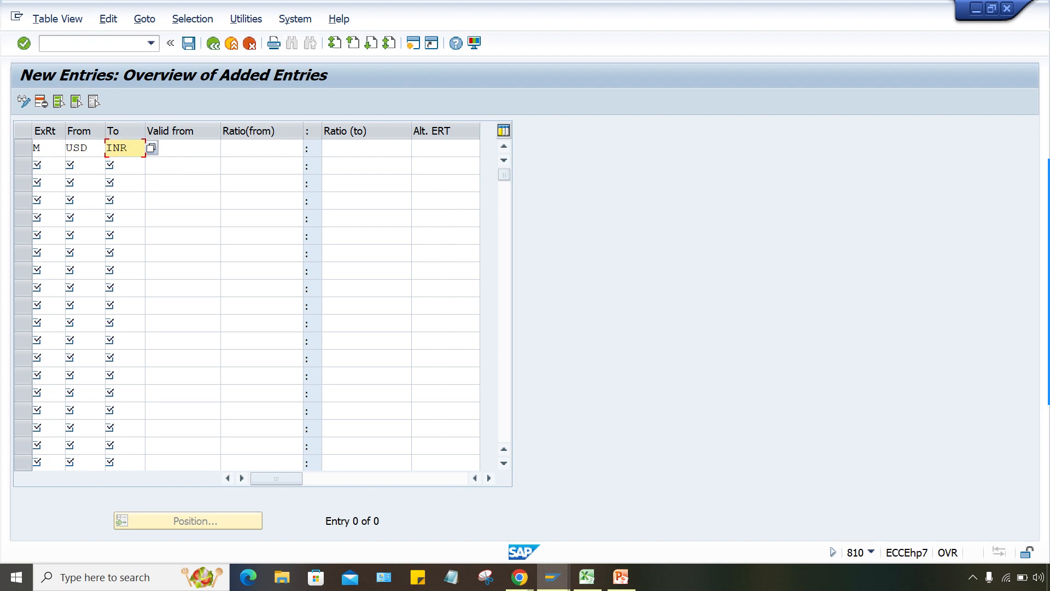
key(Tab)
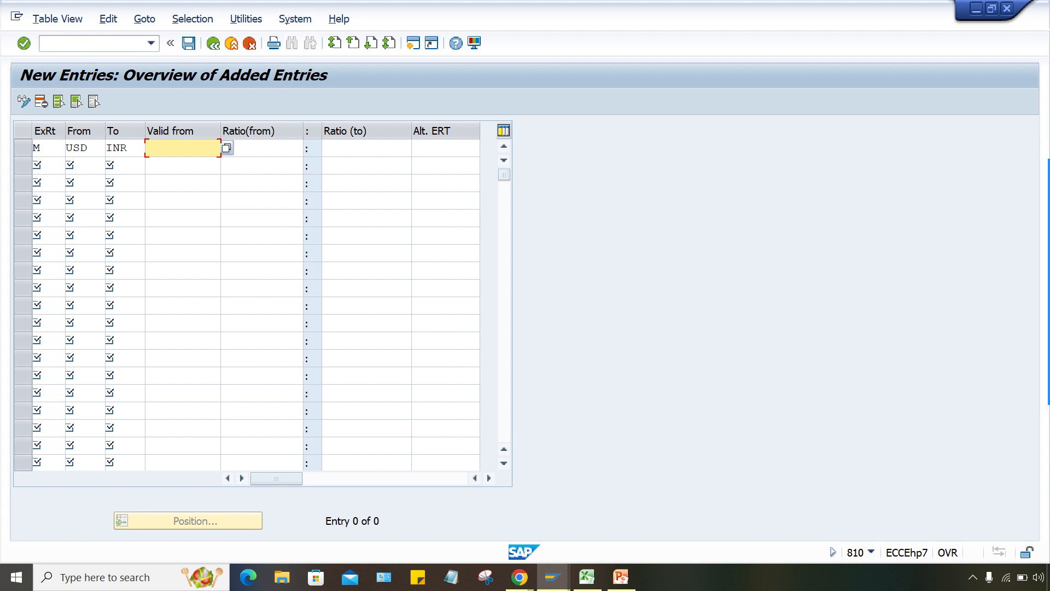
Make the USD to INR entry valid from 24.06.2024 with a ratio of 1:1
text(24.06.2024)
key(Tab)
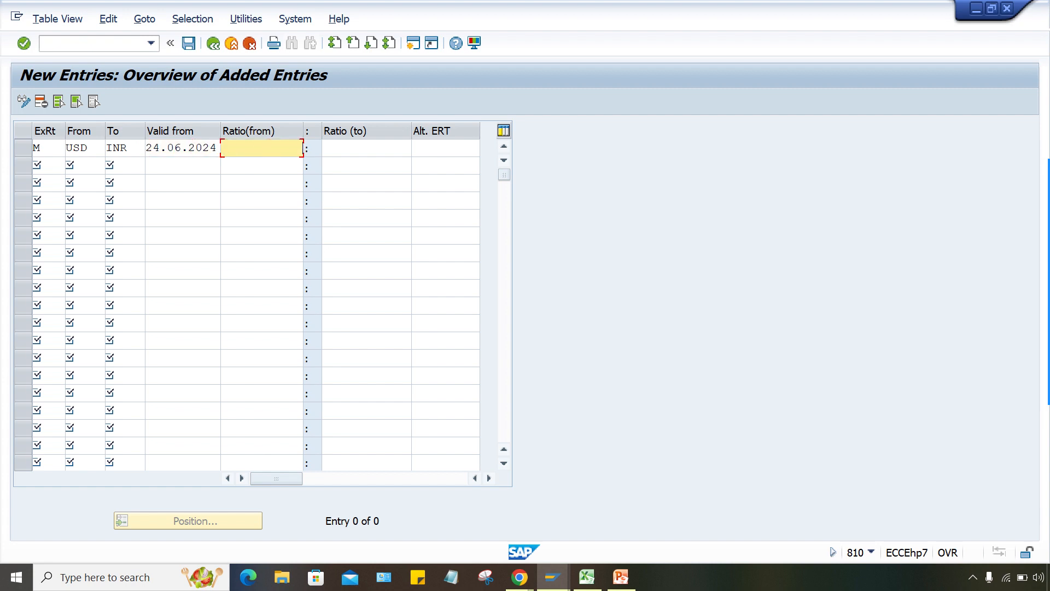
text(1)
key(Tab)
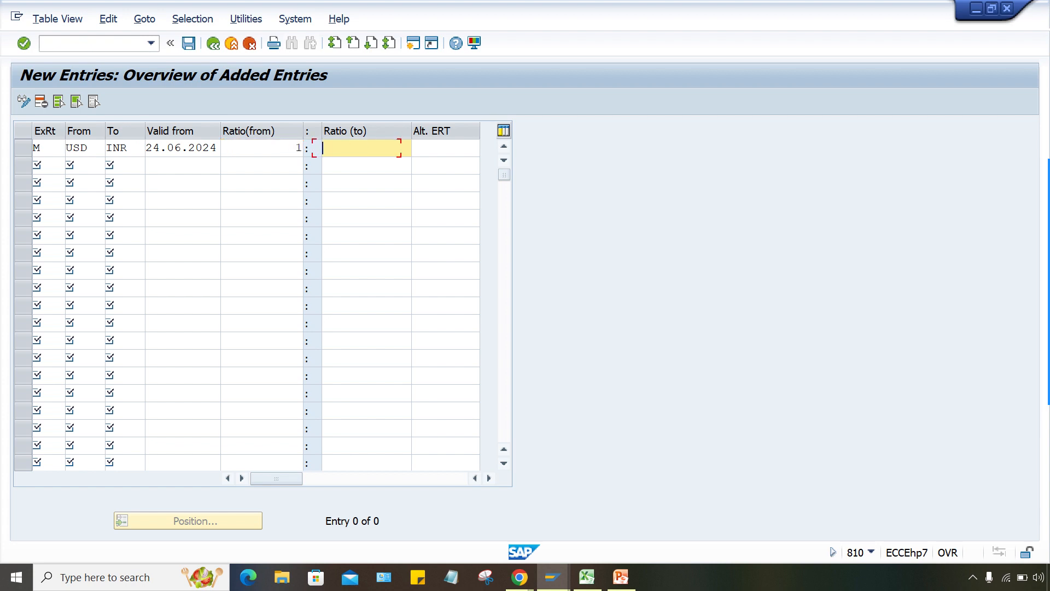
text(1)
key(Return)
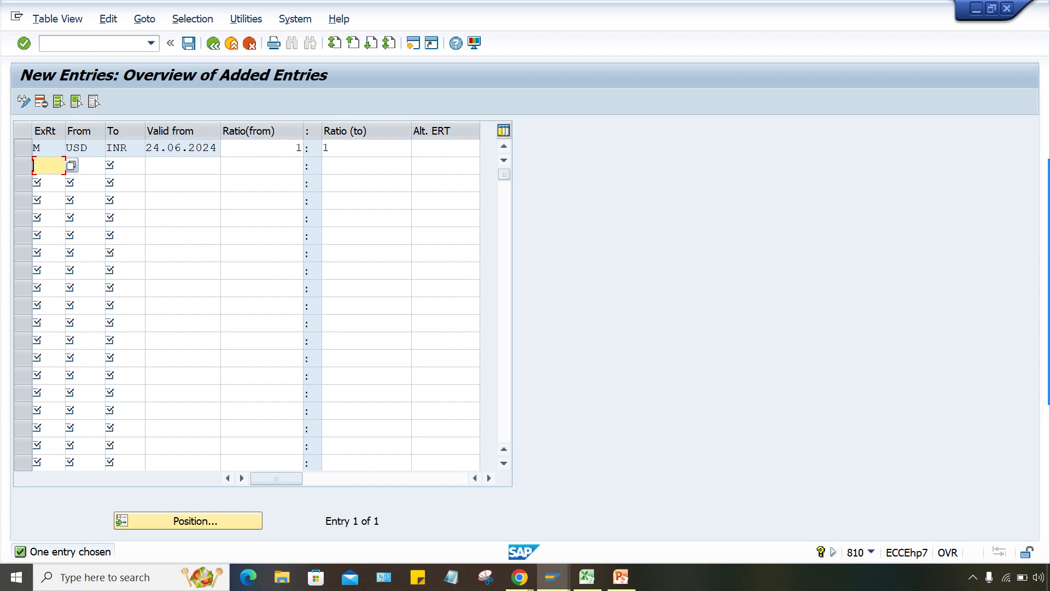
Save the USD to INR translation ratio under the TATA MOTOR customizing request
key(ctrl+s)
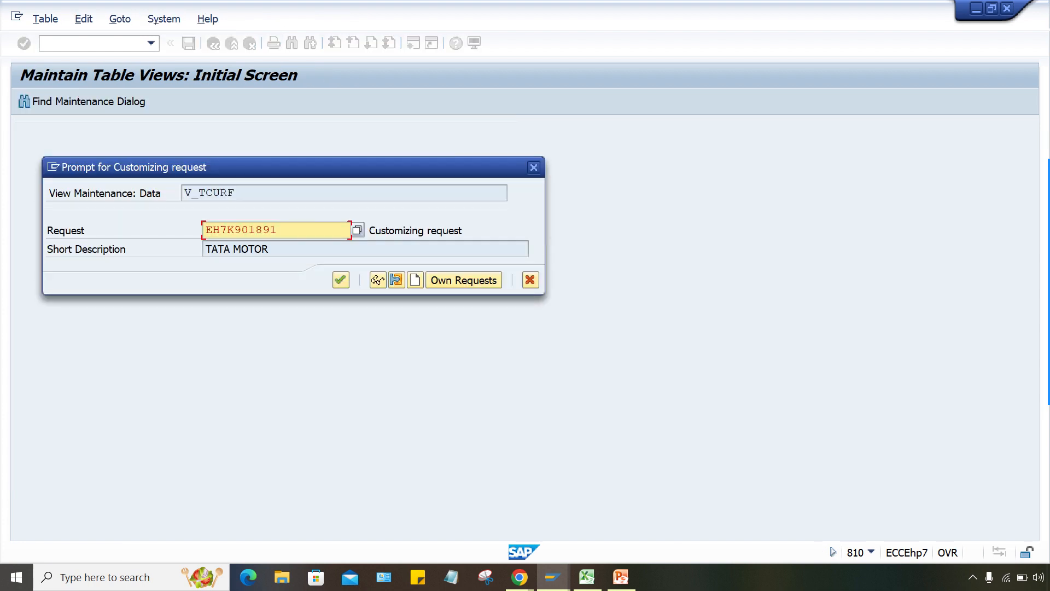
key(Return)
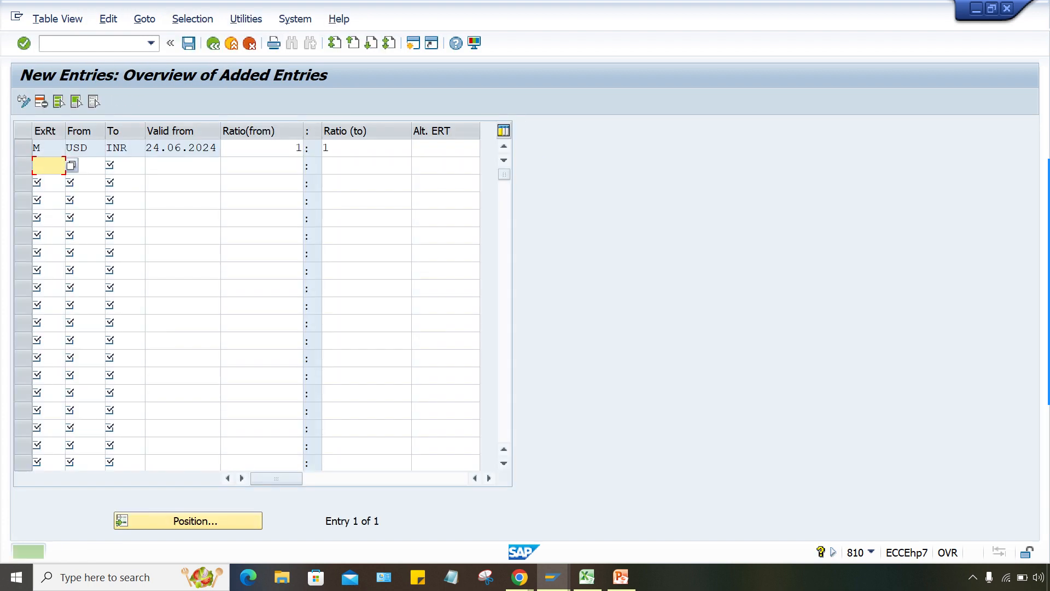
click(296, 147)
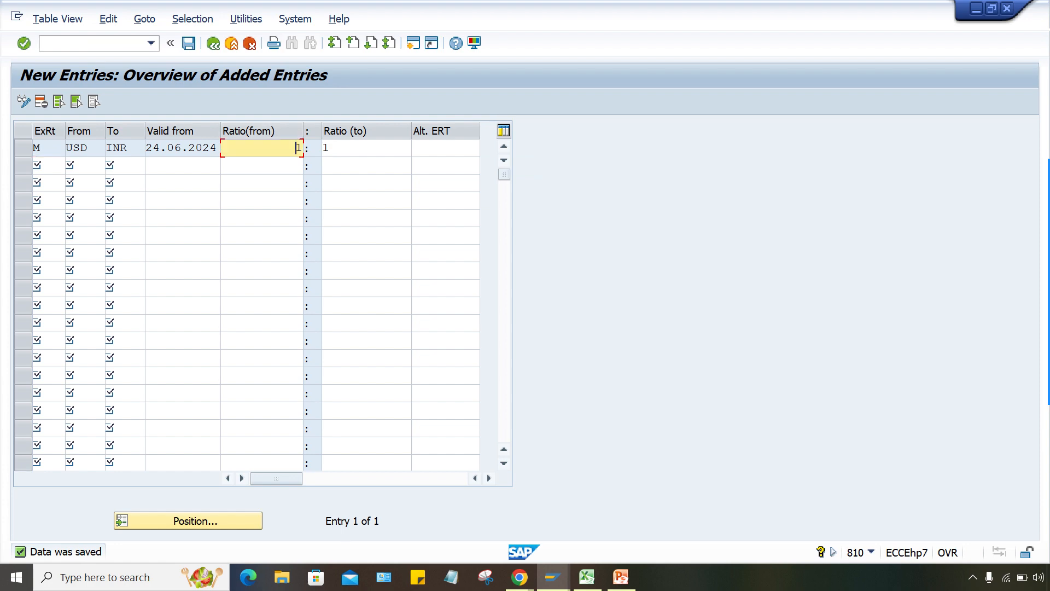
Switch to the PowerPoint slide on foreign currency settings to check the exchange rate transaction, and return to the SAP translation ratios window
click(621, 576)
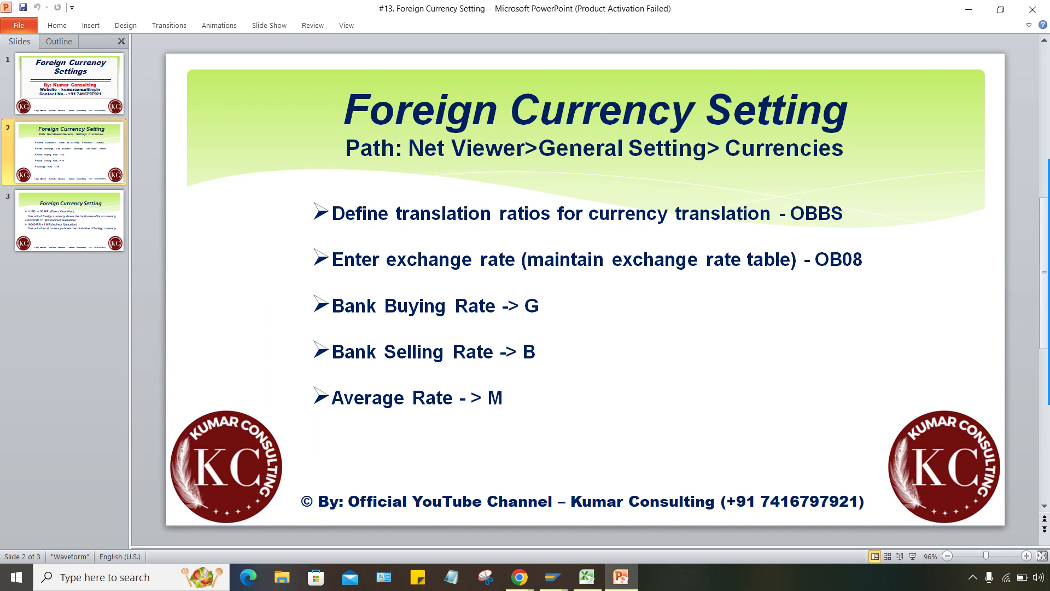
mouse_move(1048, 281)
mouse_move(552, 577)
click(628, 517)
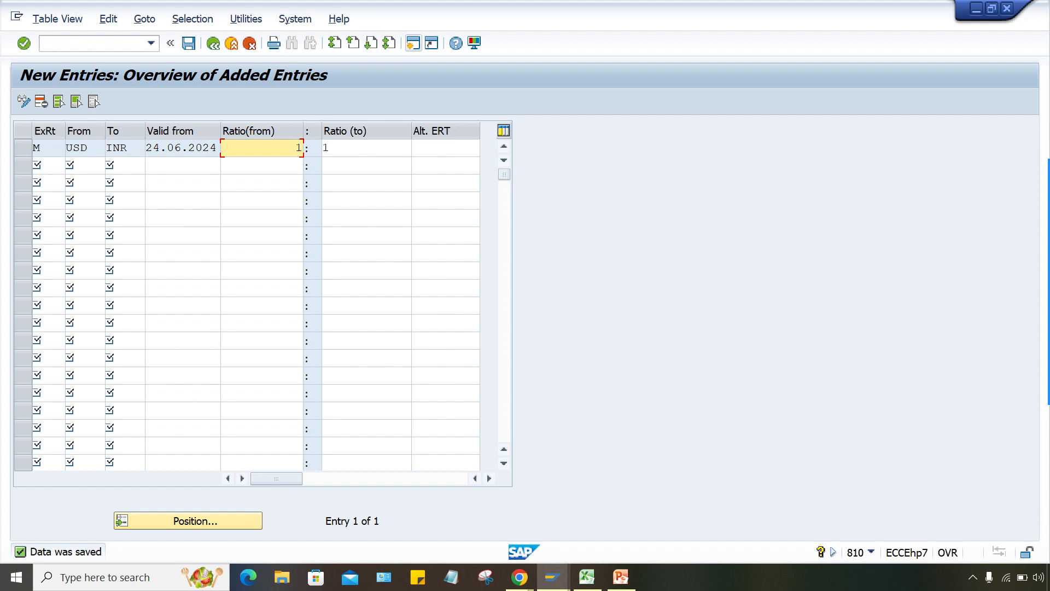
Open a new SAP session and run transaction OB08 to maintain currency exchange rates
click(413, 43)
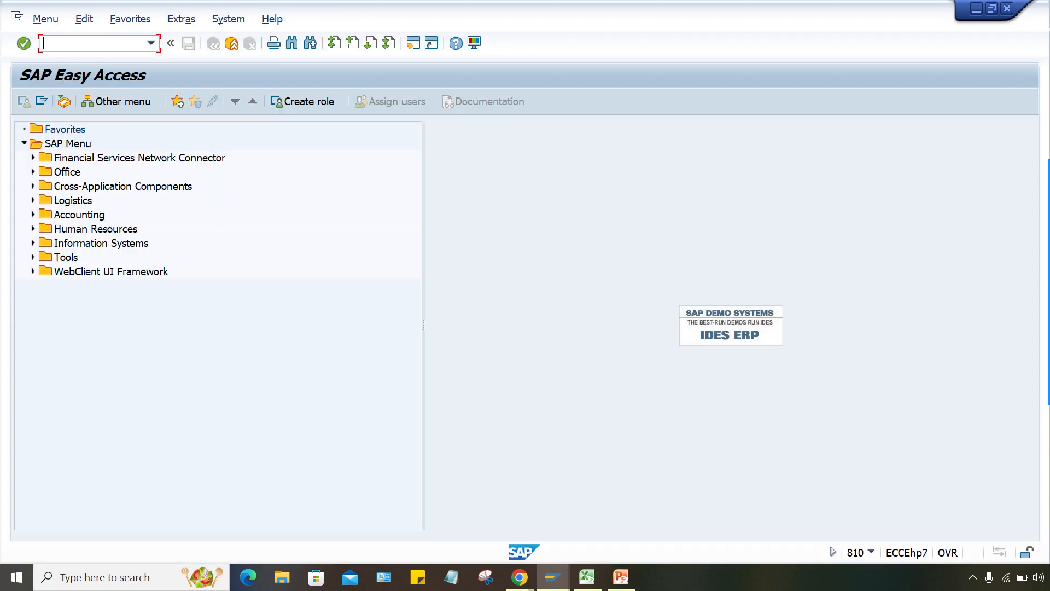
text(OB08)
key(Return)
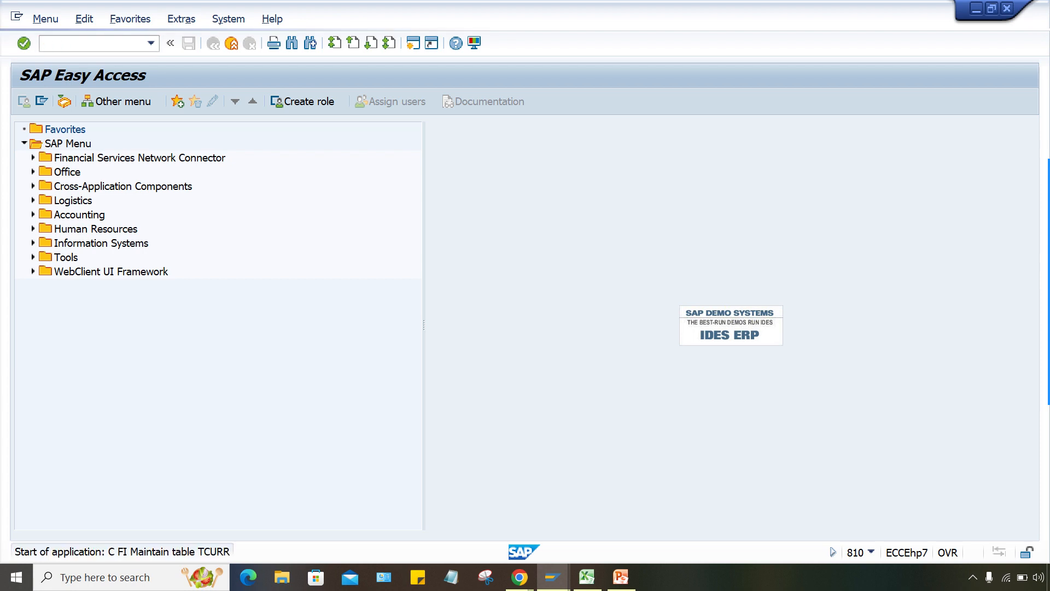
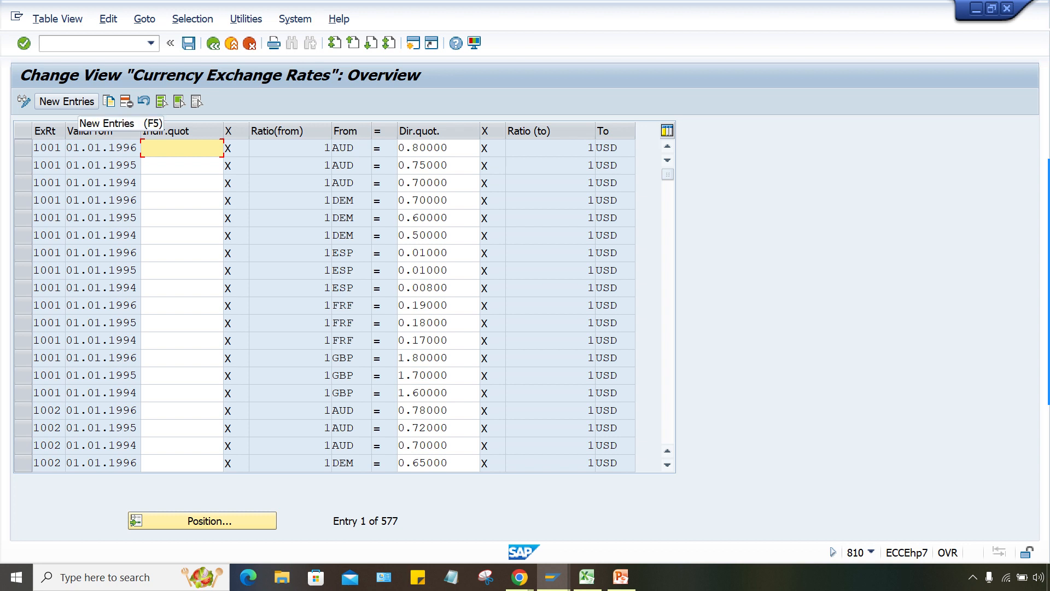
Start a new exchange rate entry with exchange rate type M, valid from 24.06.2024
click(67, 102)
key(F5)
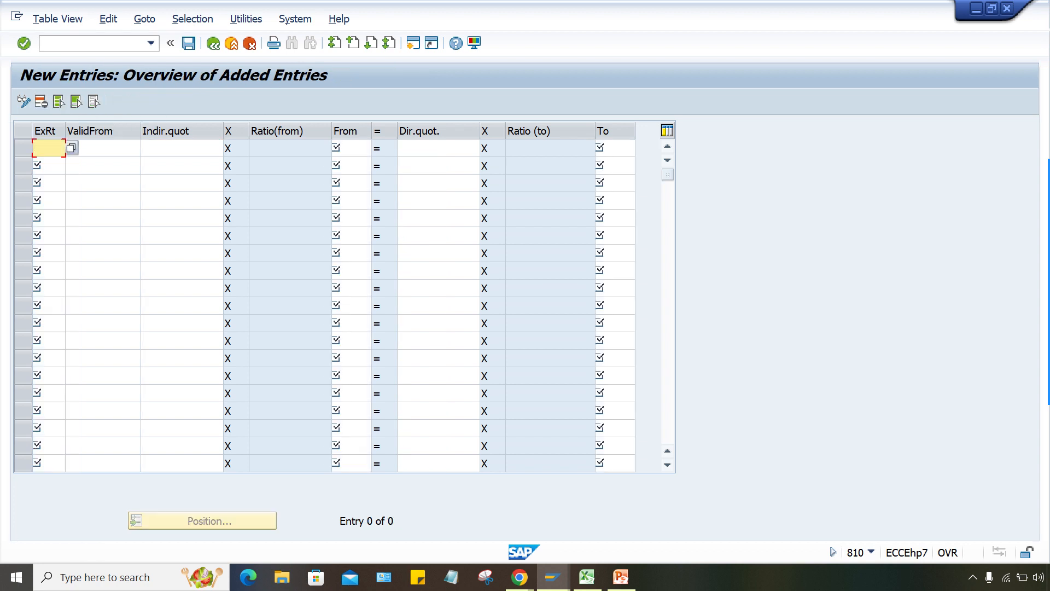
text(M)
key(Tab)
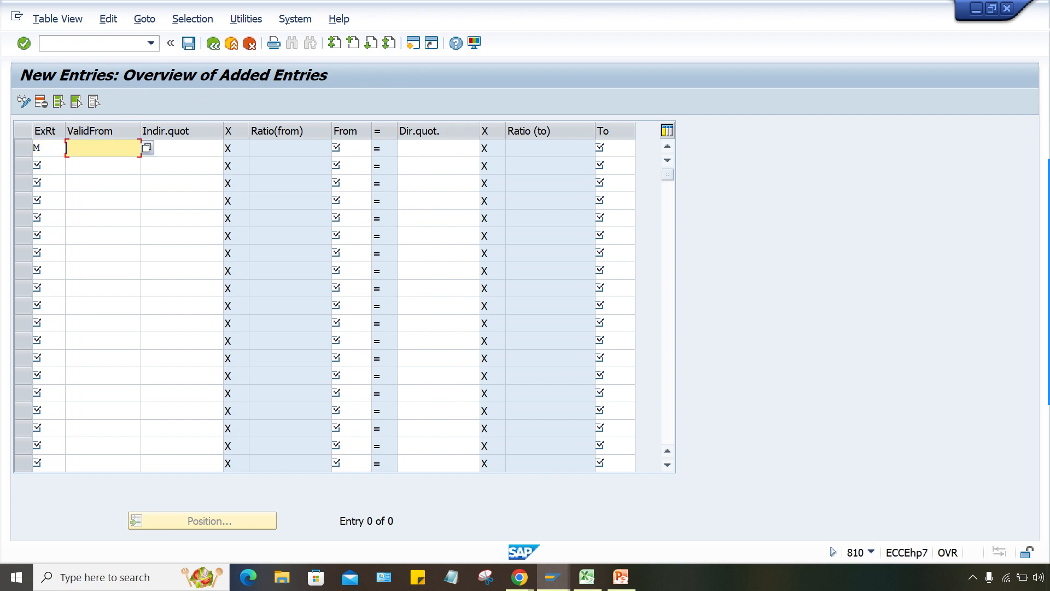
text(3)
key(BackSpace)
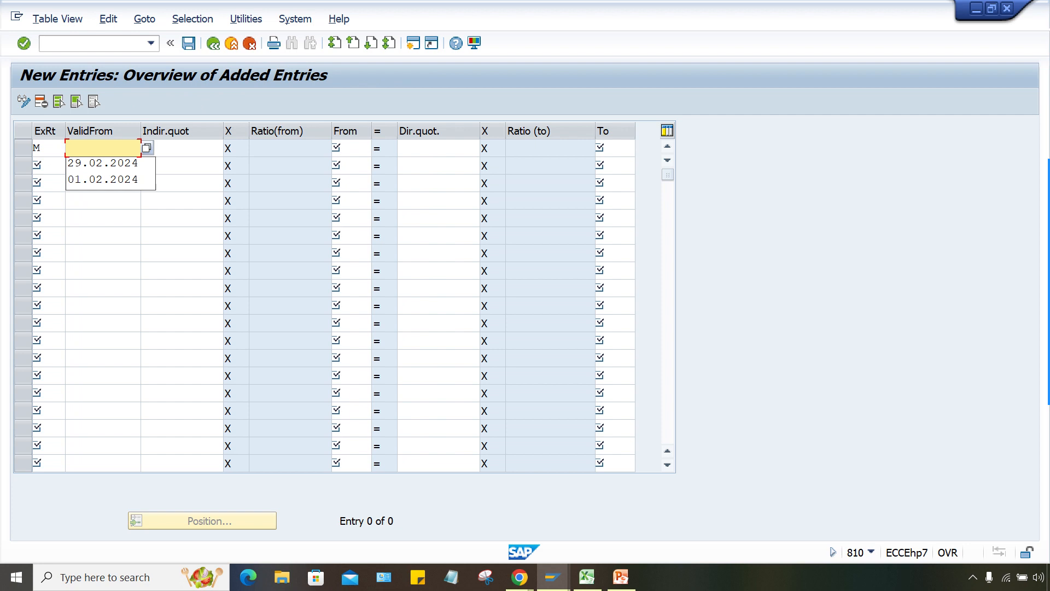
text(23)
key(BackSpace)
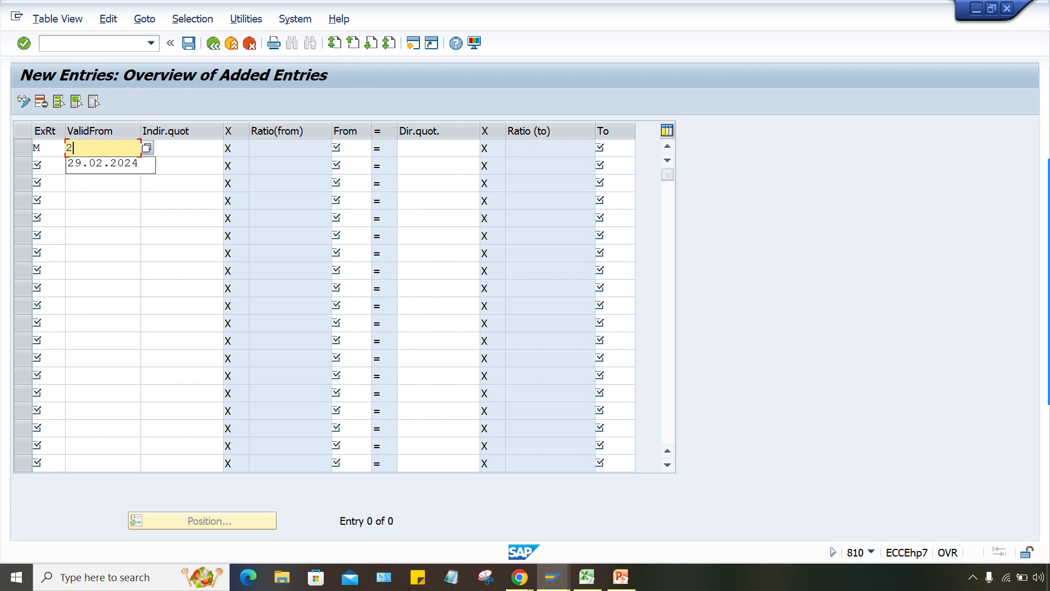
text(4.06.)
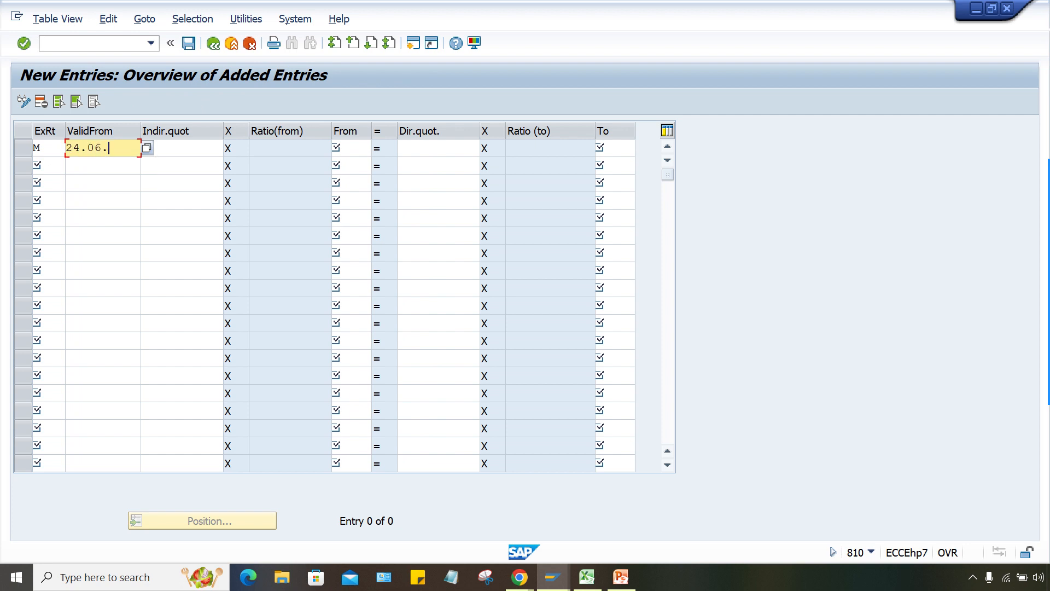
text(2024)
key(Tab)
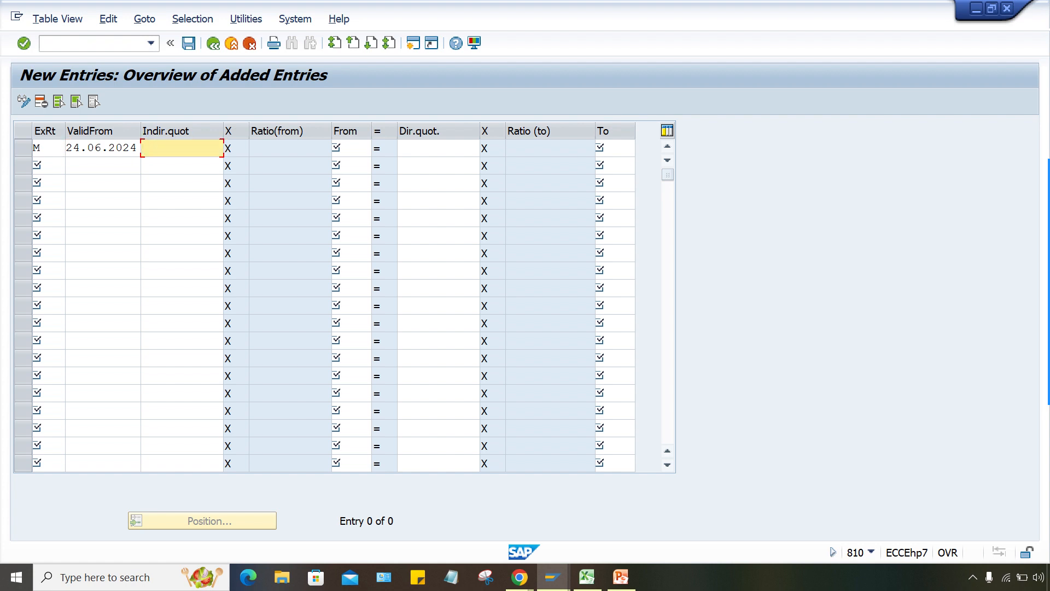
Leave the indirect quotation empty and set the entry's from-currency to USD
key(Tab)
text(USD)
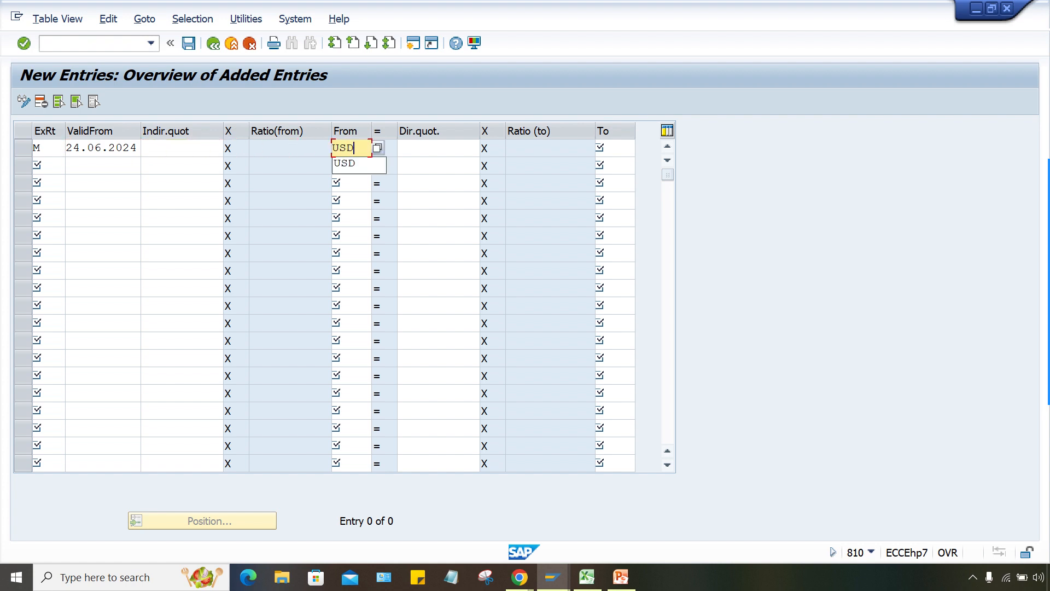
Complete the type M exchange rate entry from USD to INR with a direct quotation of 82
key(Tab)
key(Tab)
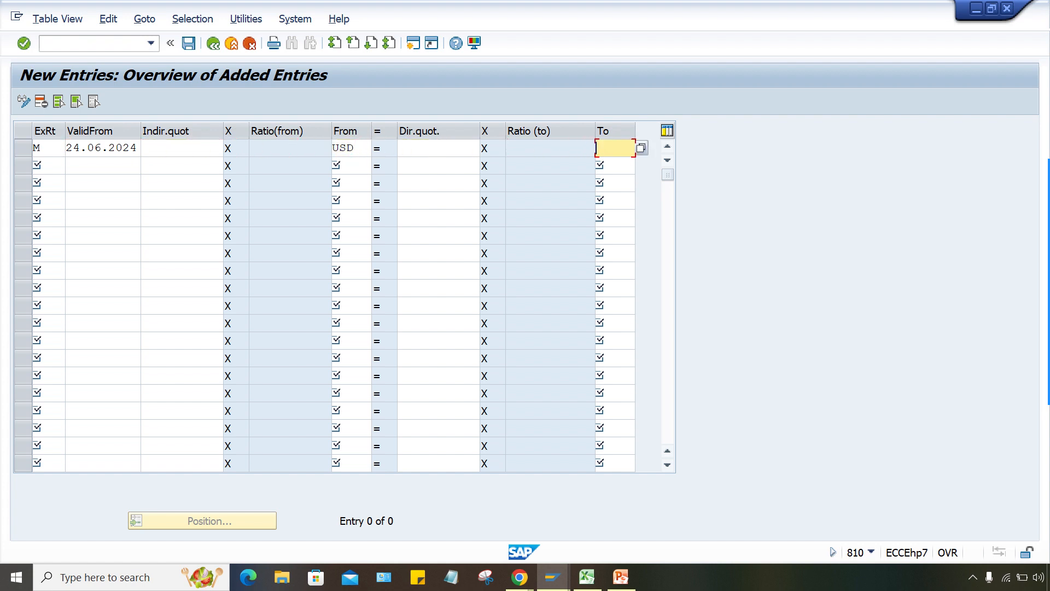
text(INR)
key(shift+Tab)
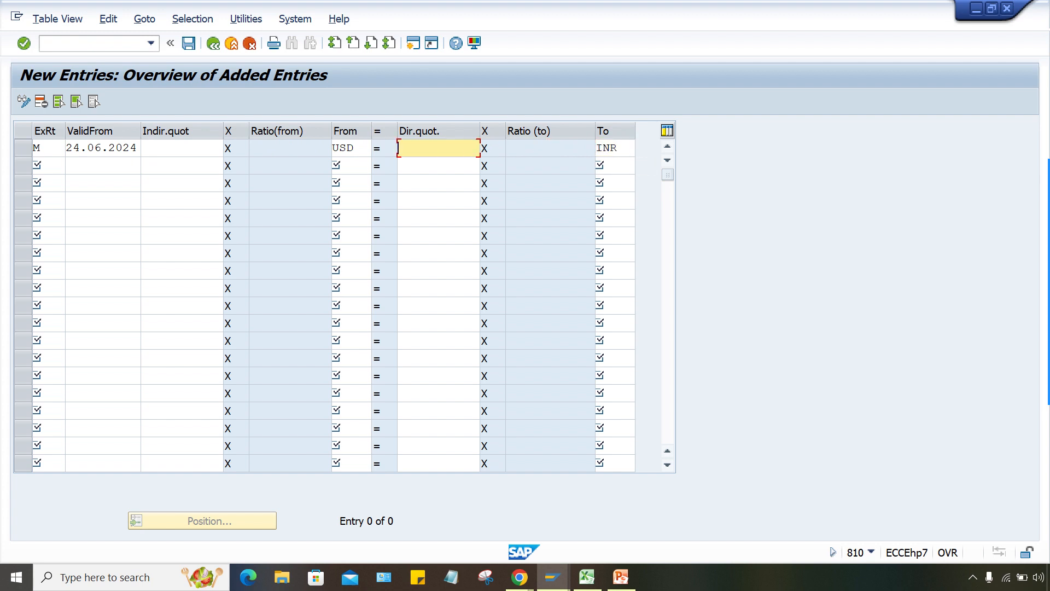
text(82)
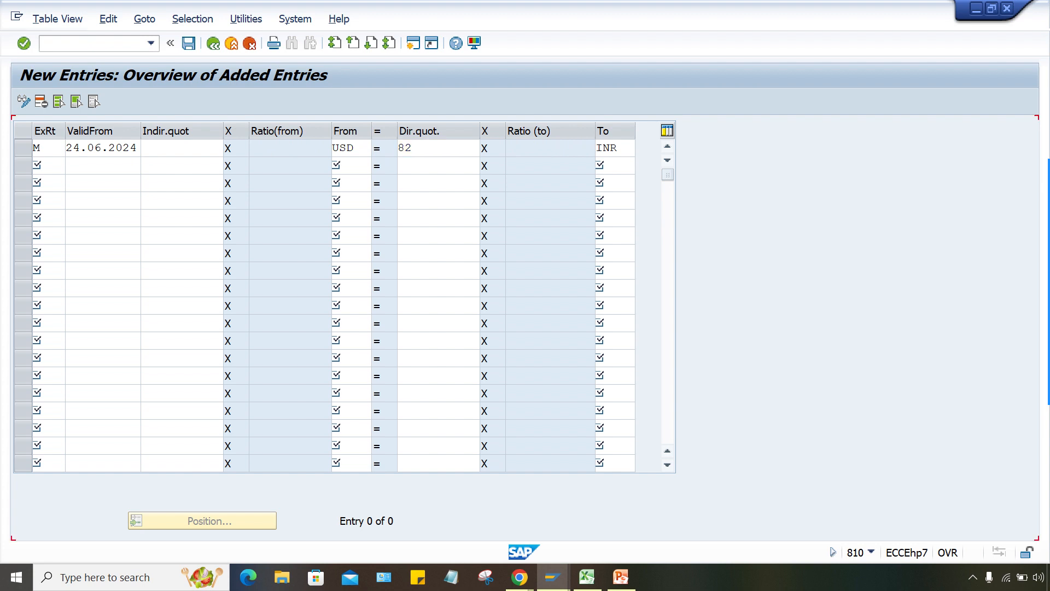
key(Return)
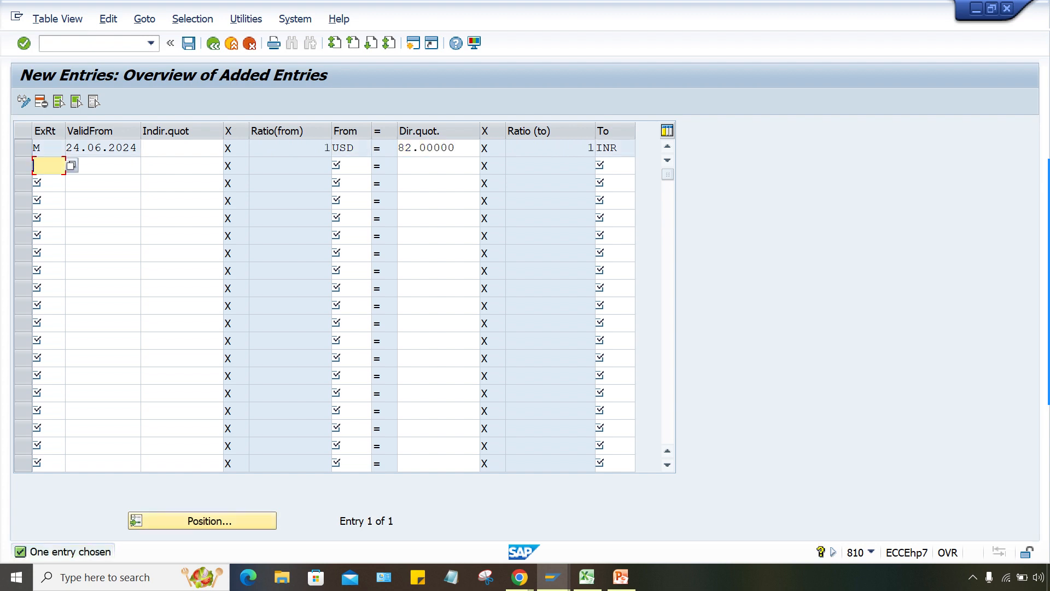
Save the new exchange rate entry and assign it to the proposed TATA MOTOR customizing request
click(438, 148)
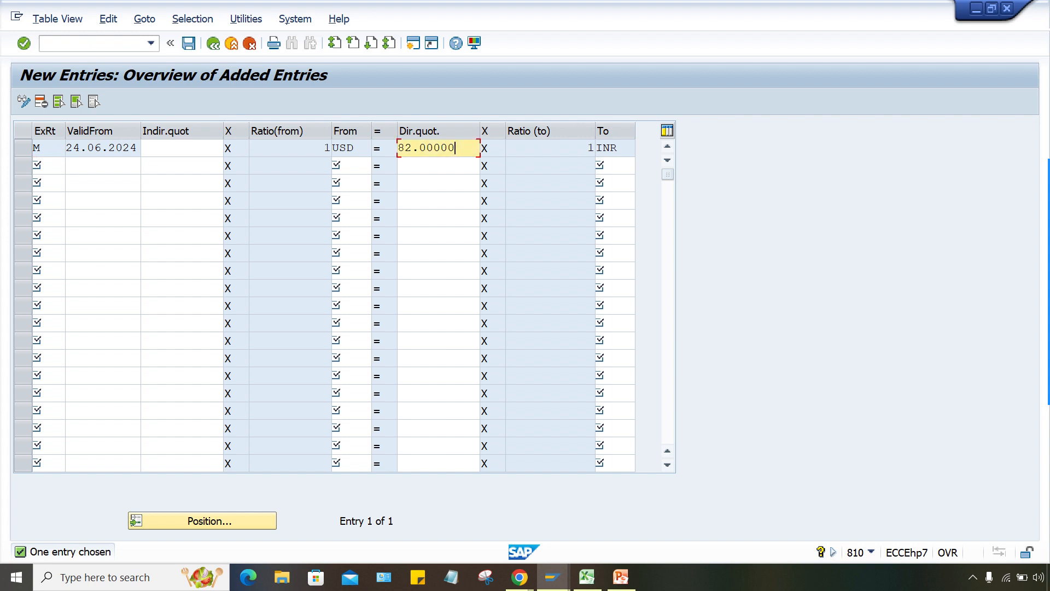
key(ctrl+s)
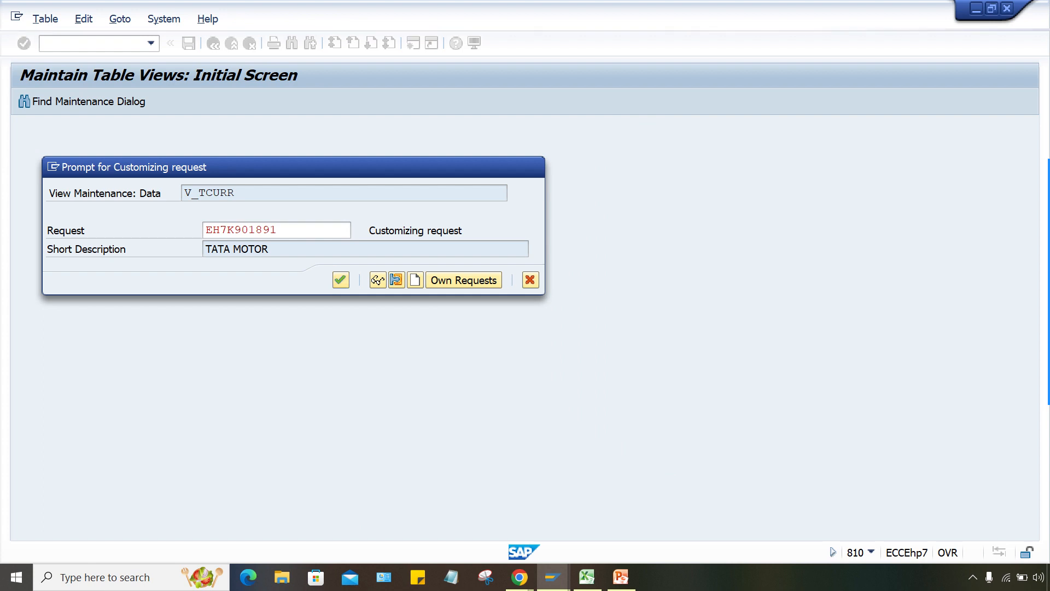
key(Return)
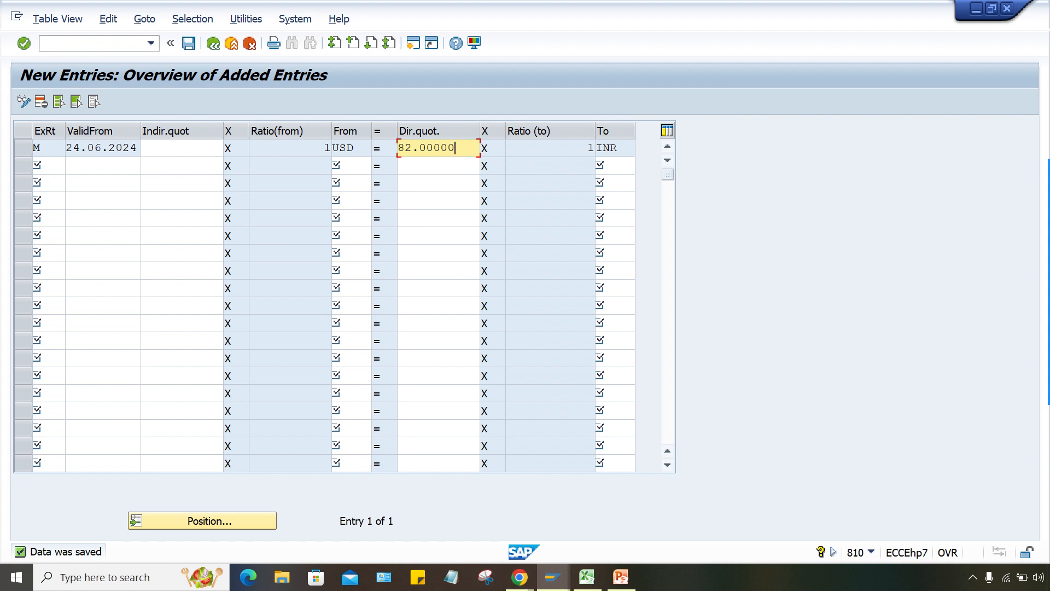
Open a new SAP session and start the G/L document entry transaction FB50 in it
click(553, 577)
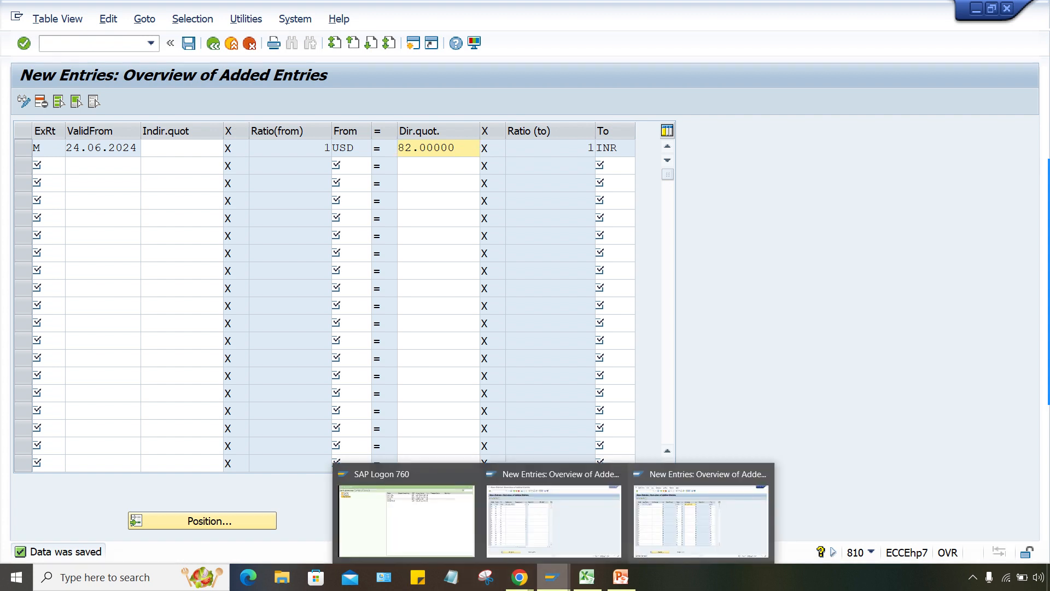
click(701, 521)
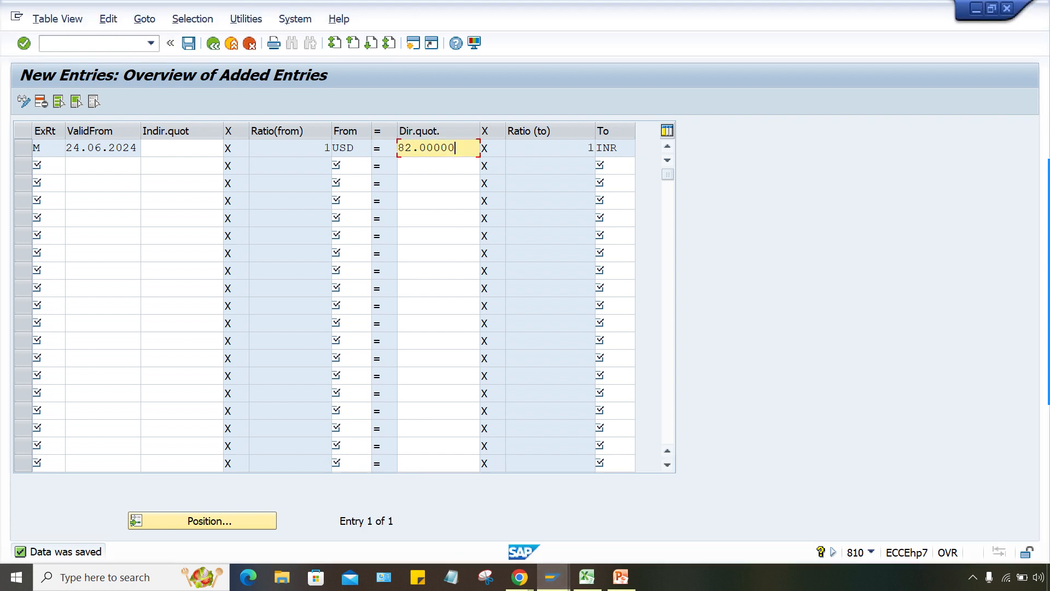
click(413, 43)
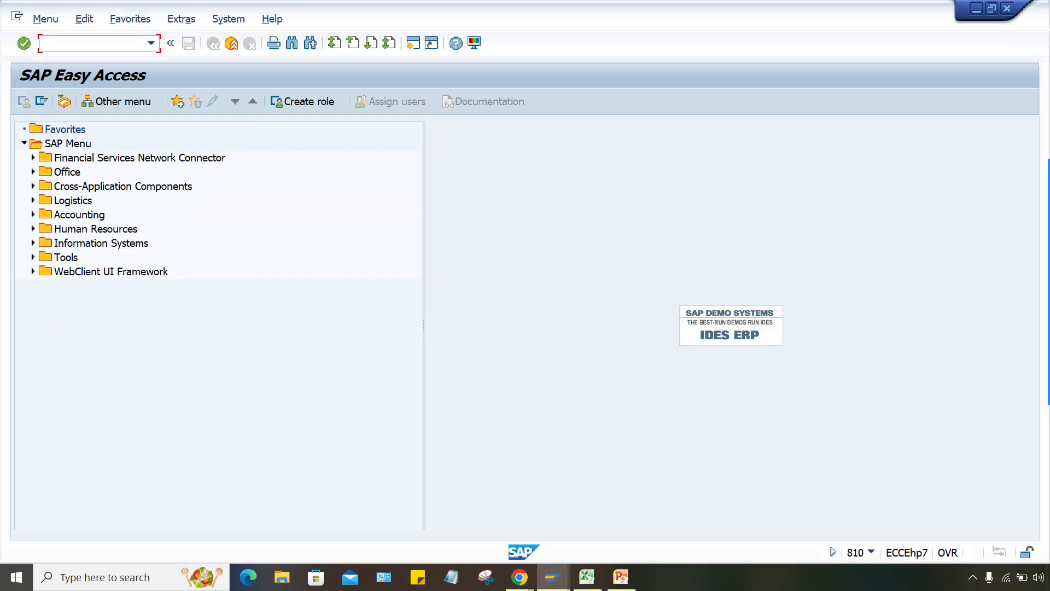
text(FB50)
key(Return)
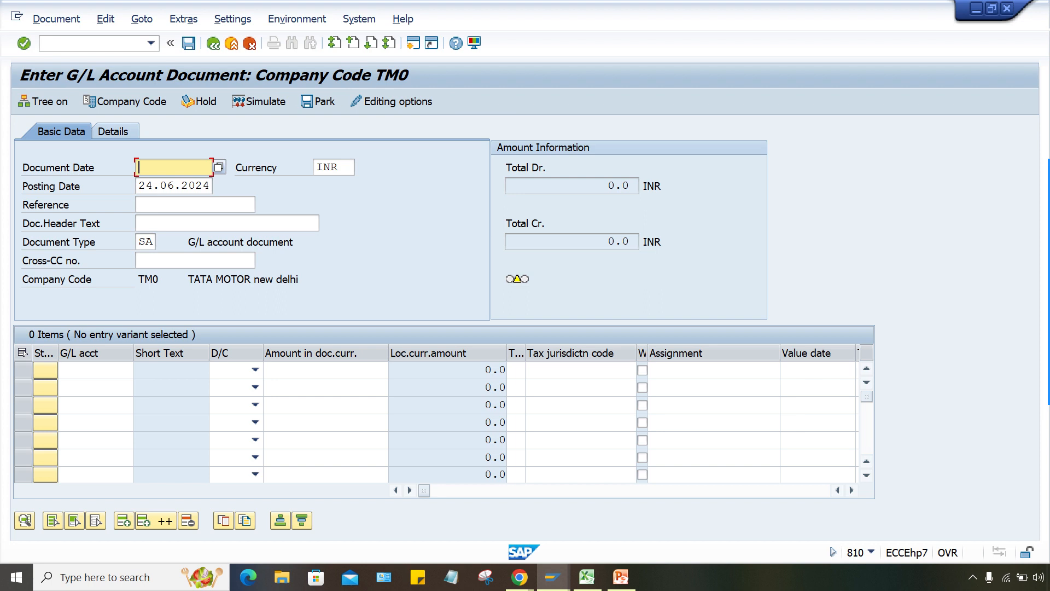
Change the company code of the G/L account document to TM01
click(129, 102)
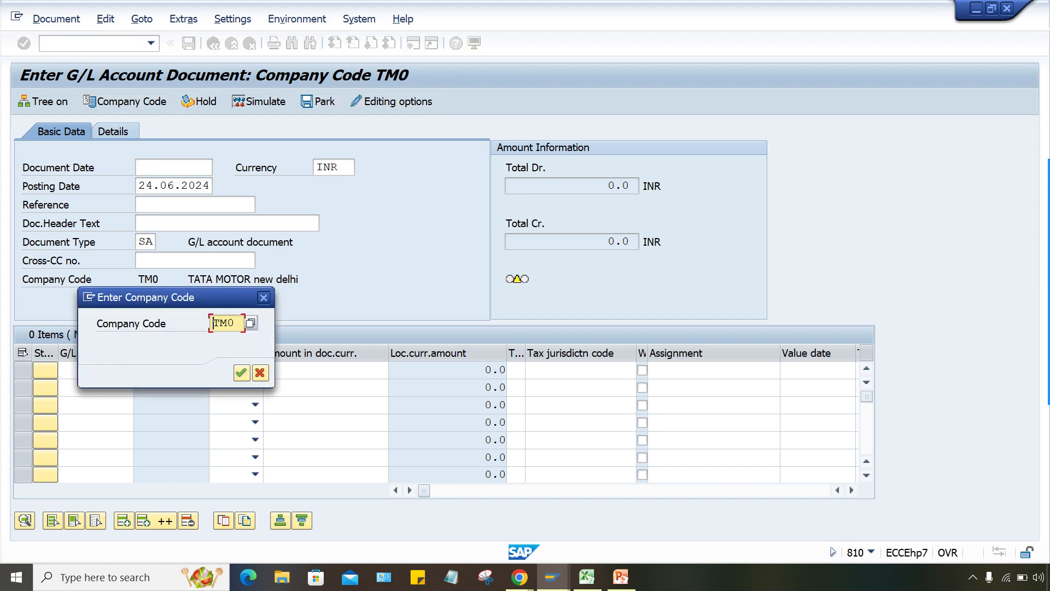
text(TM01)
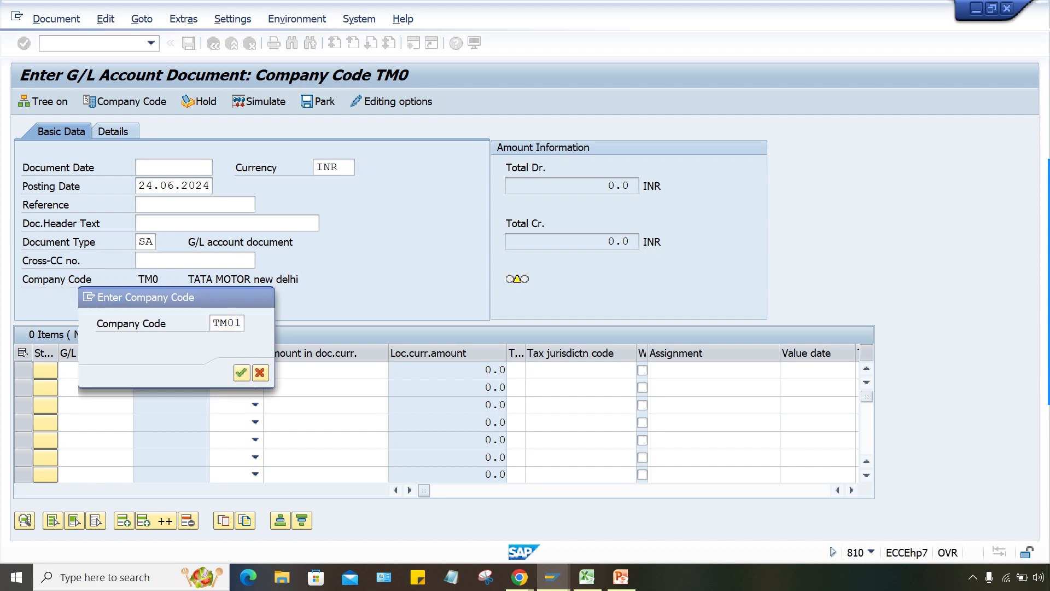
key(Return)
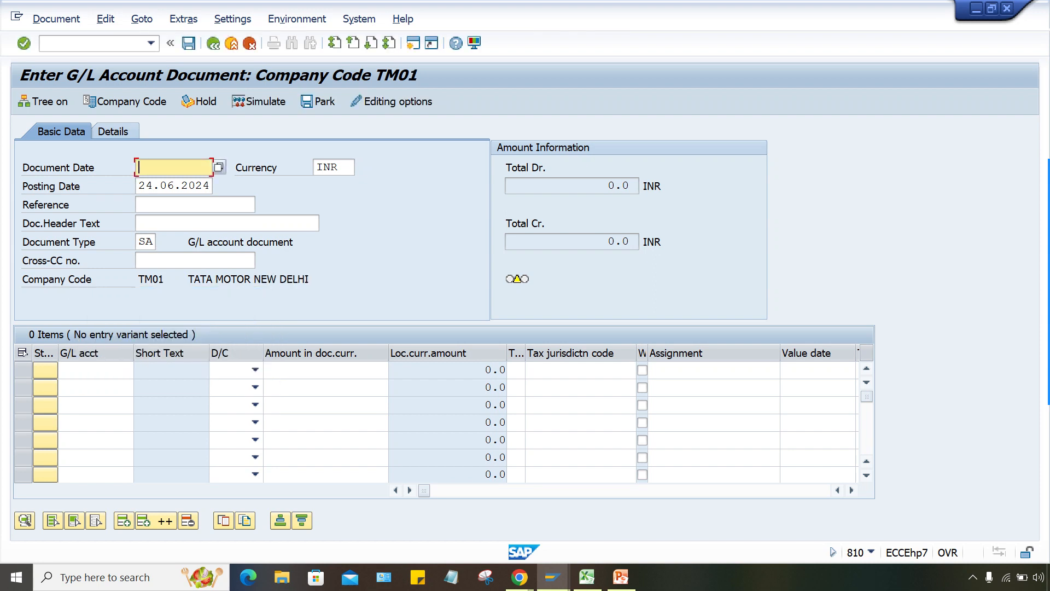
Set the document date to 24.06.2024 and the document currency to USD
text(24.06.2024)
key(Tab)
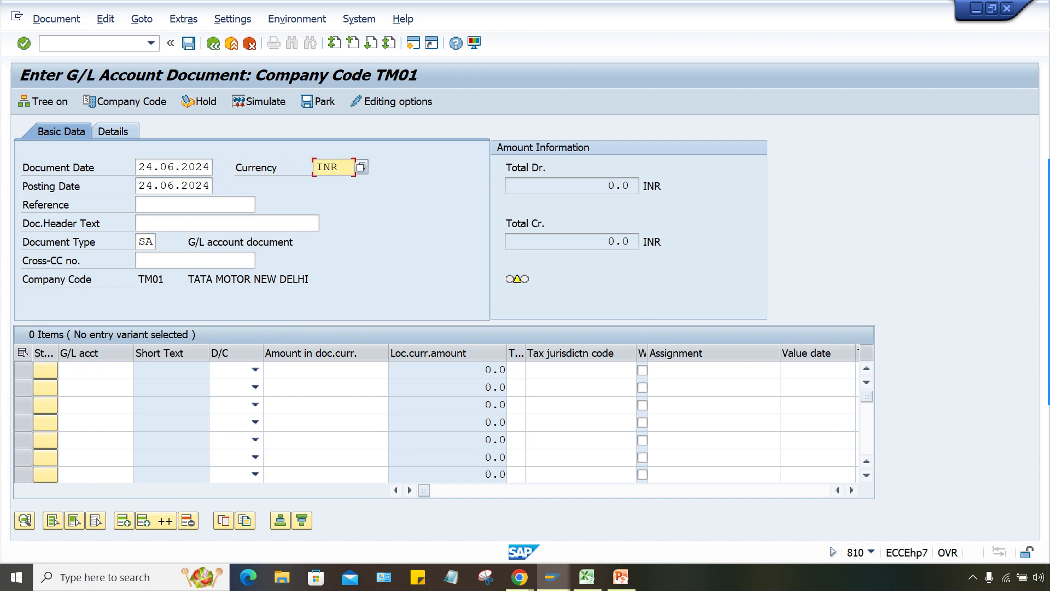
text(USD)
key(Tab)
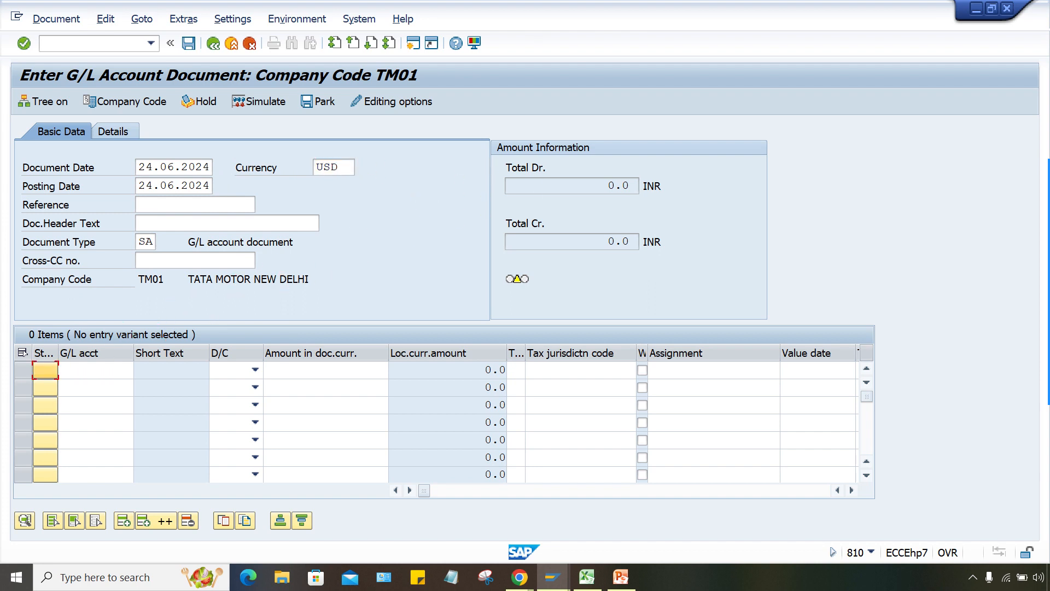
Enter G/L account 4000 in the first line item and set its debit/credit indicator to S Debit
key(Tab)
text(40)
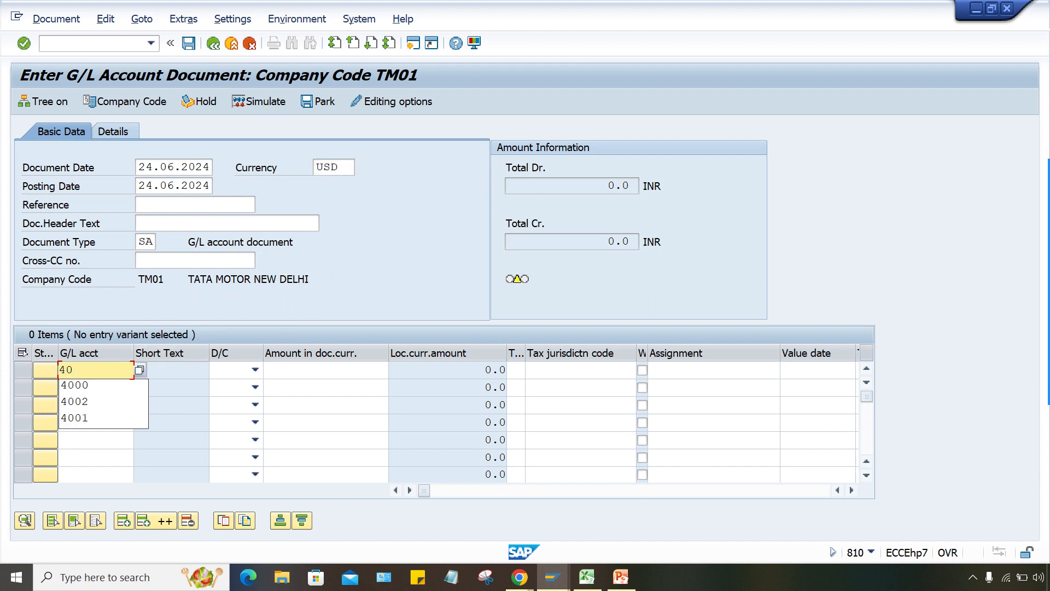
text(00)
key(Tab)
key(Tab)
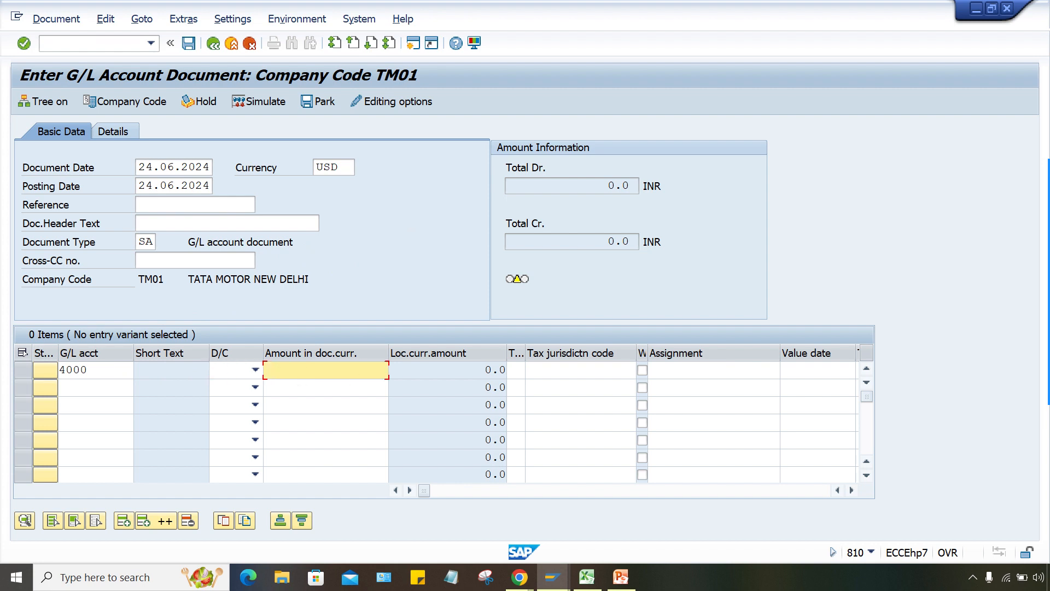
key(shift+Tab)
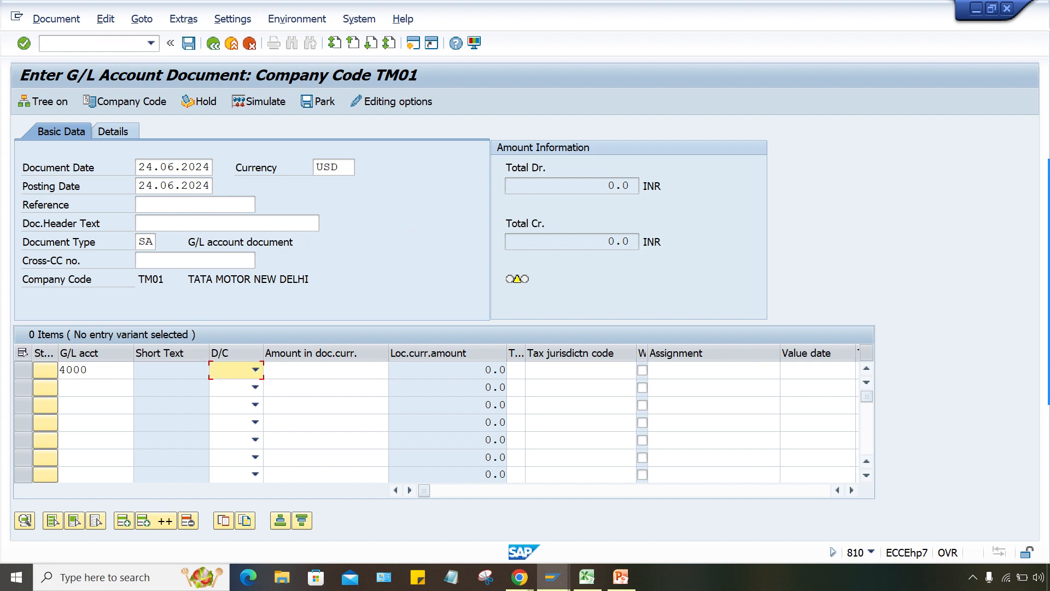
click(256, 370)
click(235, 402)
key(Tab)
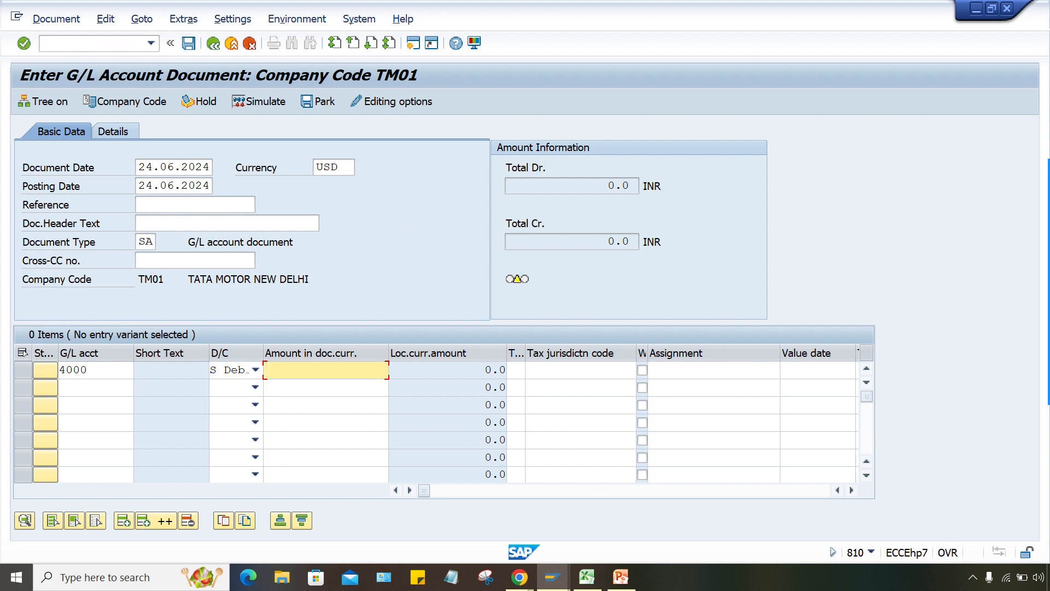
Review the first line item's debit/credit choices and the list of available document types without changing either
click(256, 369)
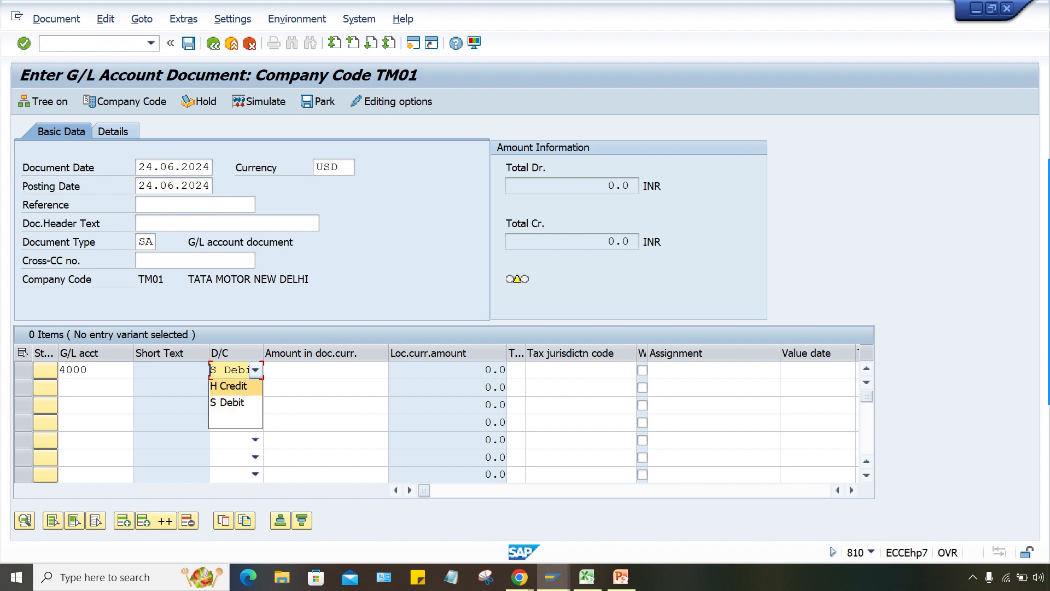
click(256, 370)
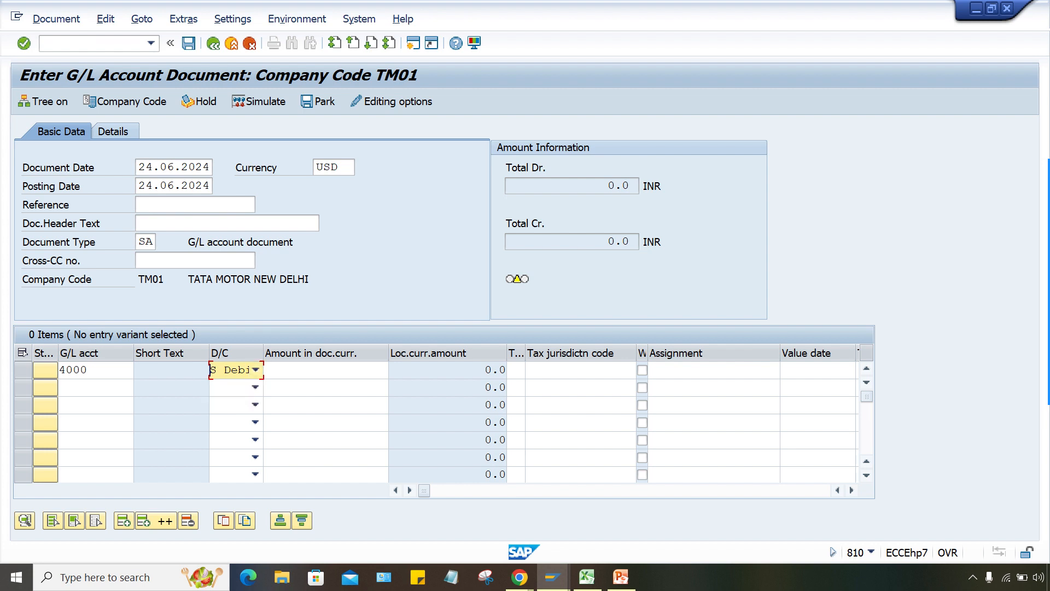
click(150, 242)
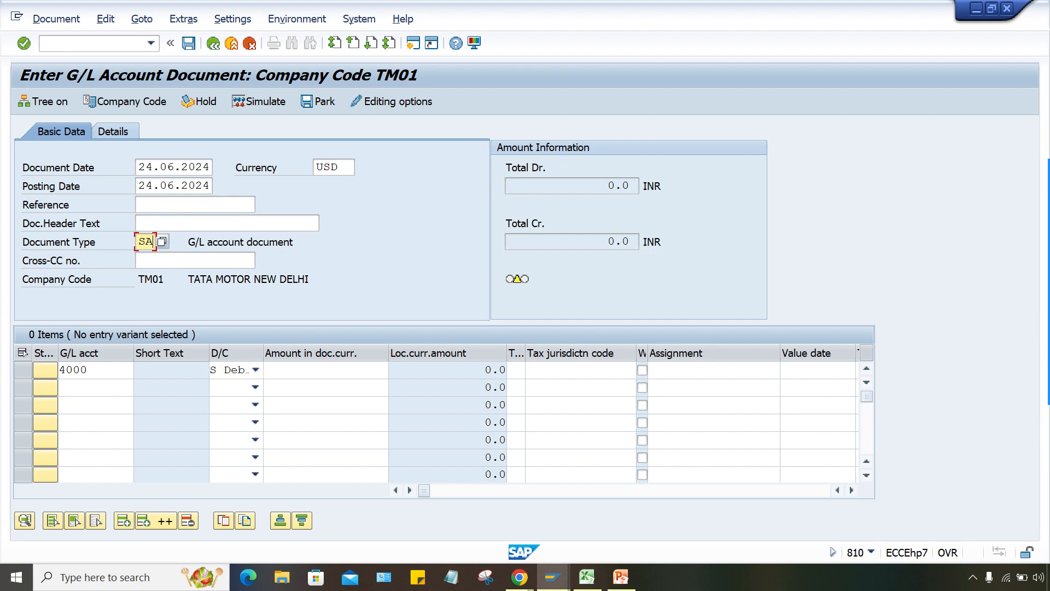
click(162, 241)
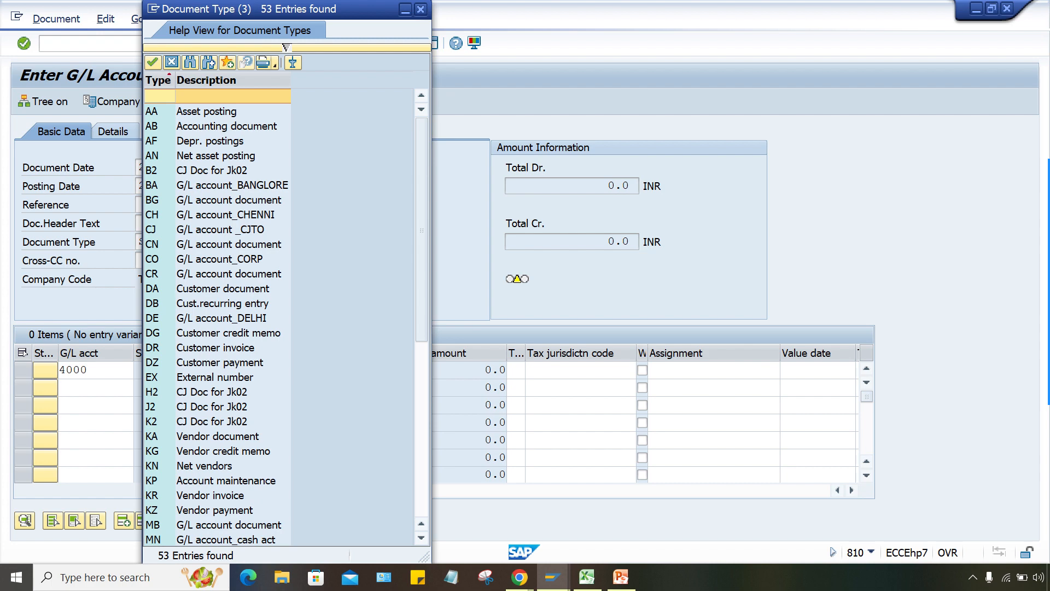
click(420, 9)
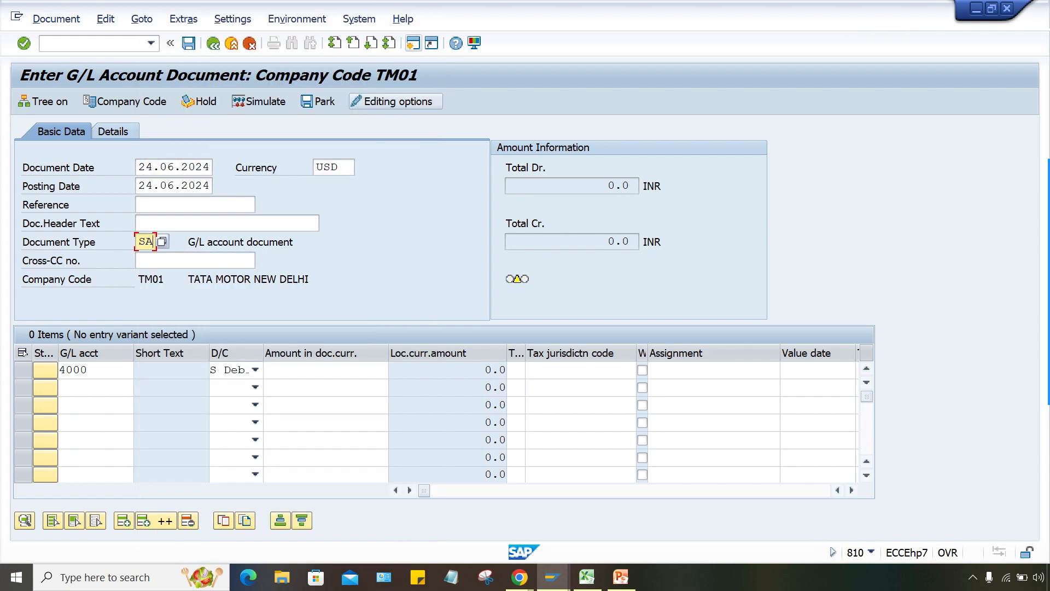
Review the Visualization 1 and Visualization 2 settings in the SAP GUI options, and reselect S Debit for the first line item
click(474, 43)
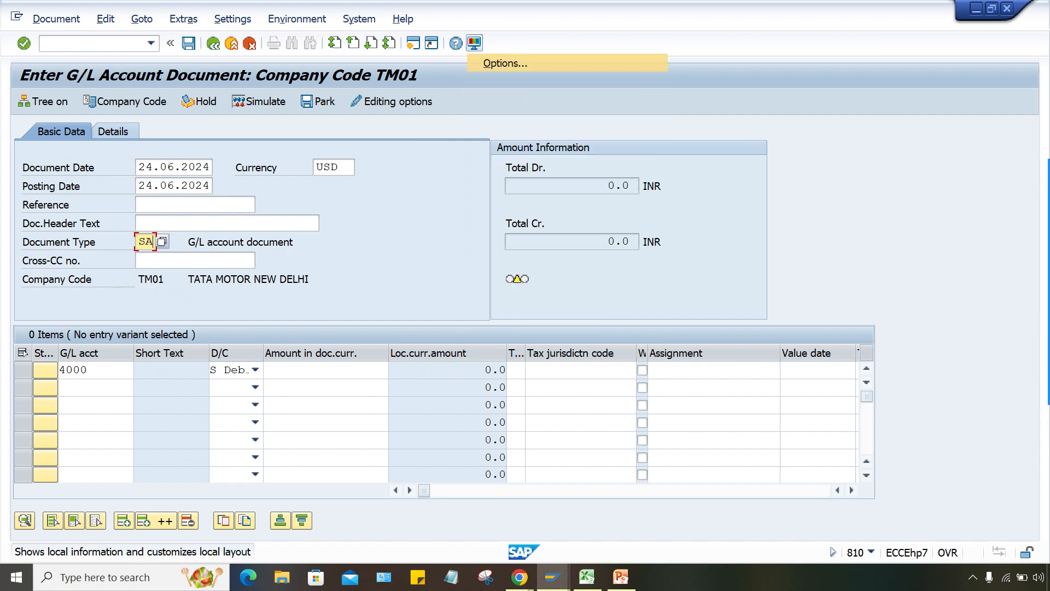
click(505, 64)
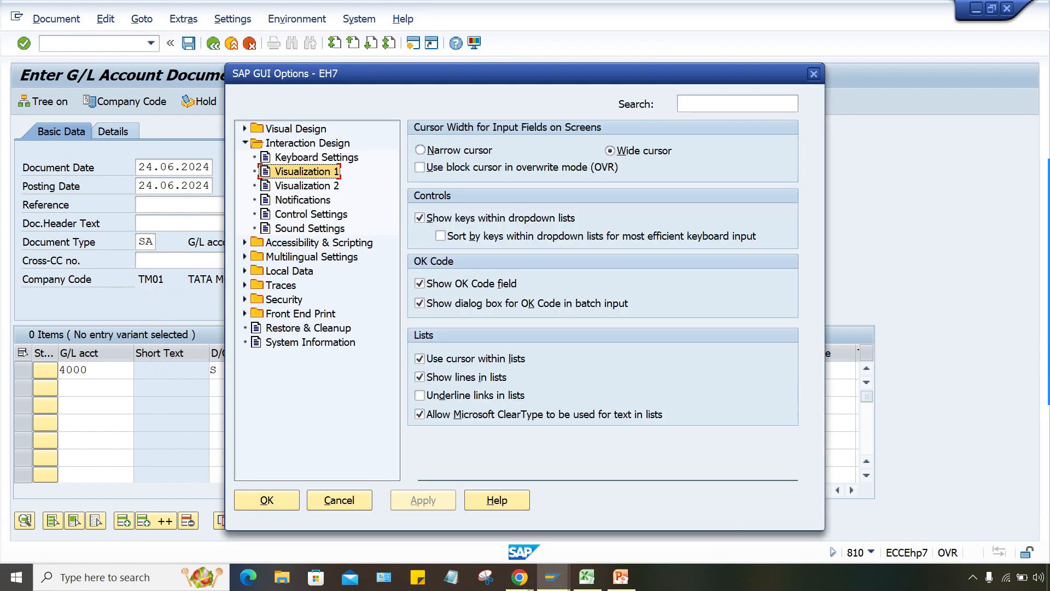
click(307, 186)
click(307, 172)
click(267, 500)
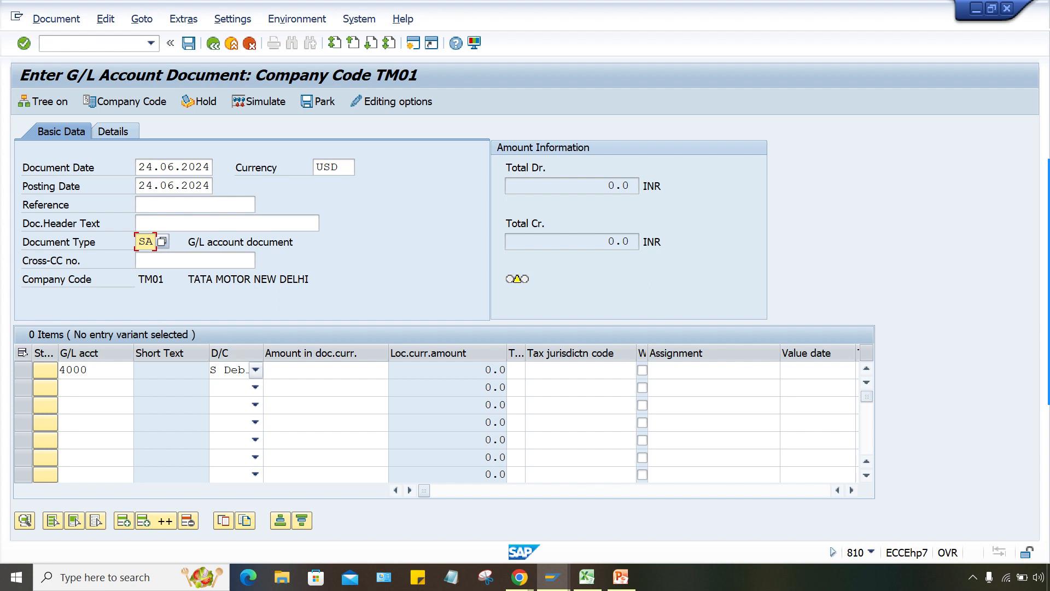
click(255, 370)
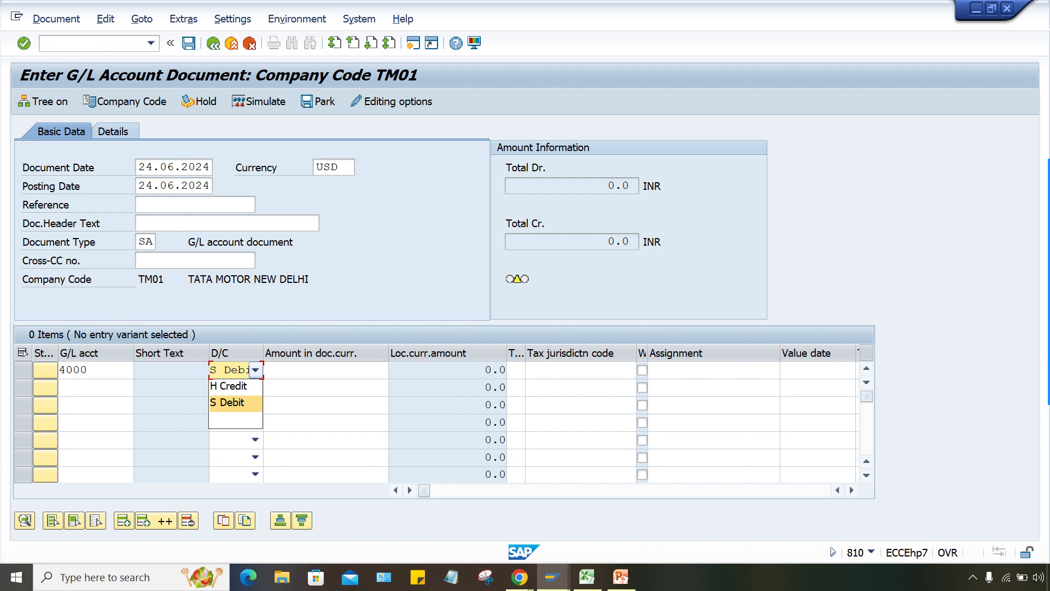
click(237, 402)
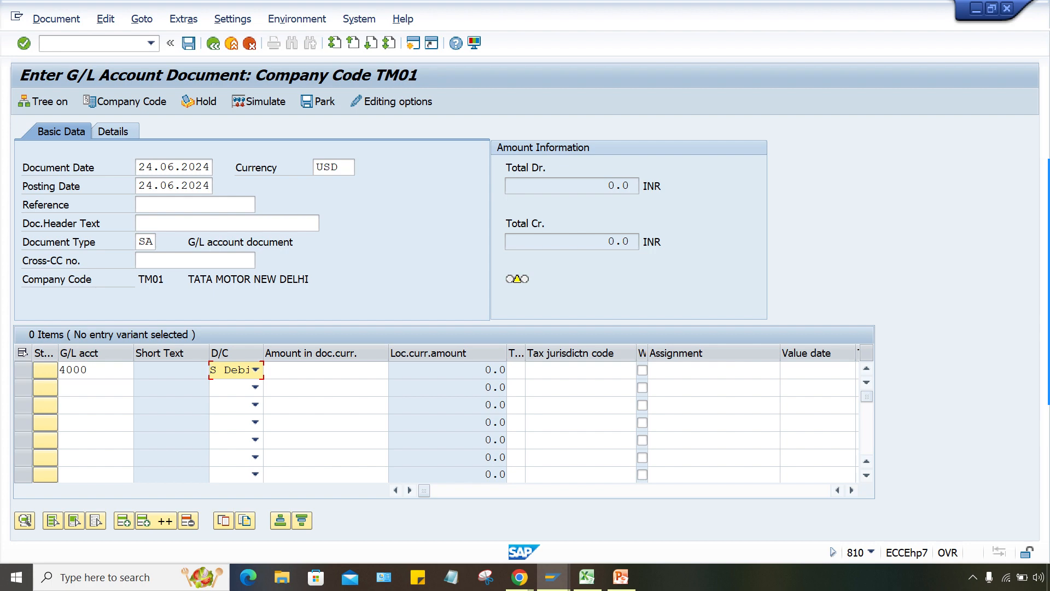
Examine the theme and font settings under Visual Design in the SAP GUI options, and close the options without changes
click(473, 43)
click(505, 64)
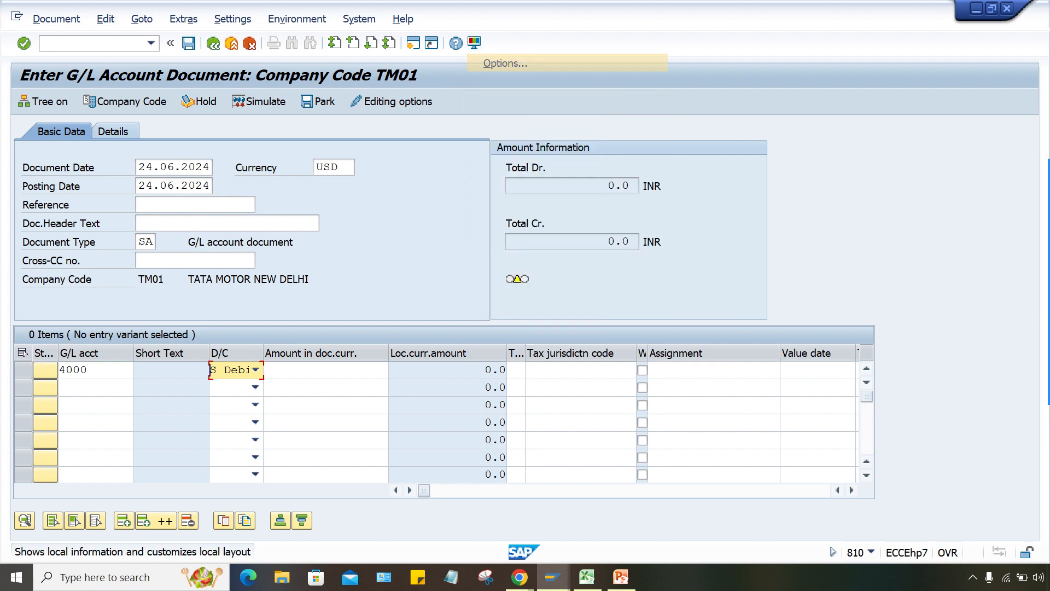
click(296, 129)
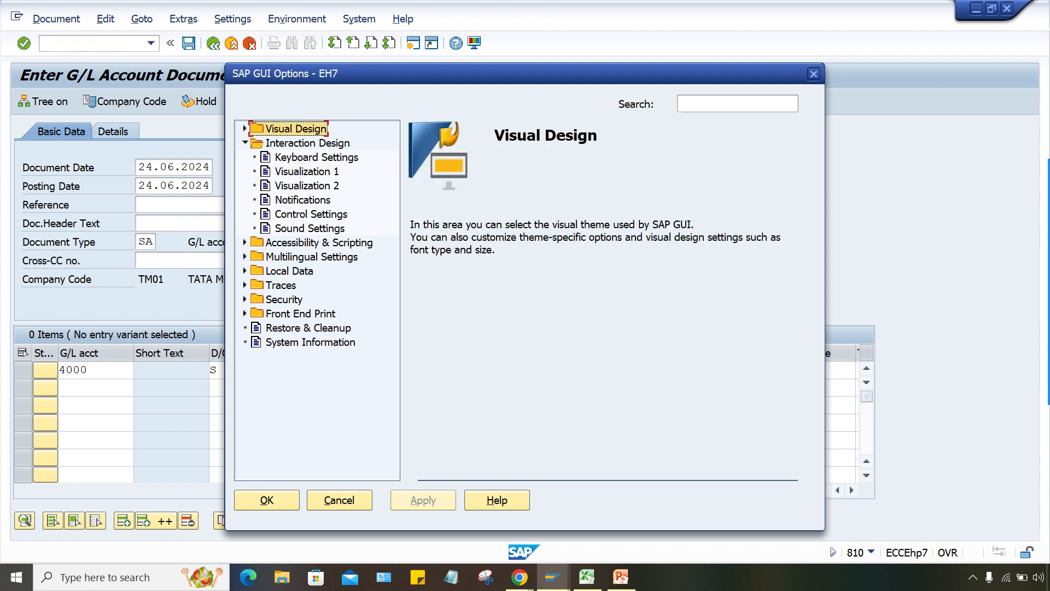
click(245, 128)
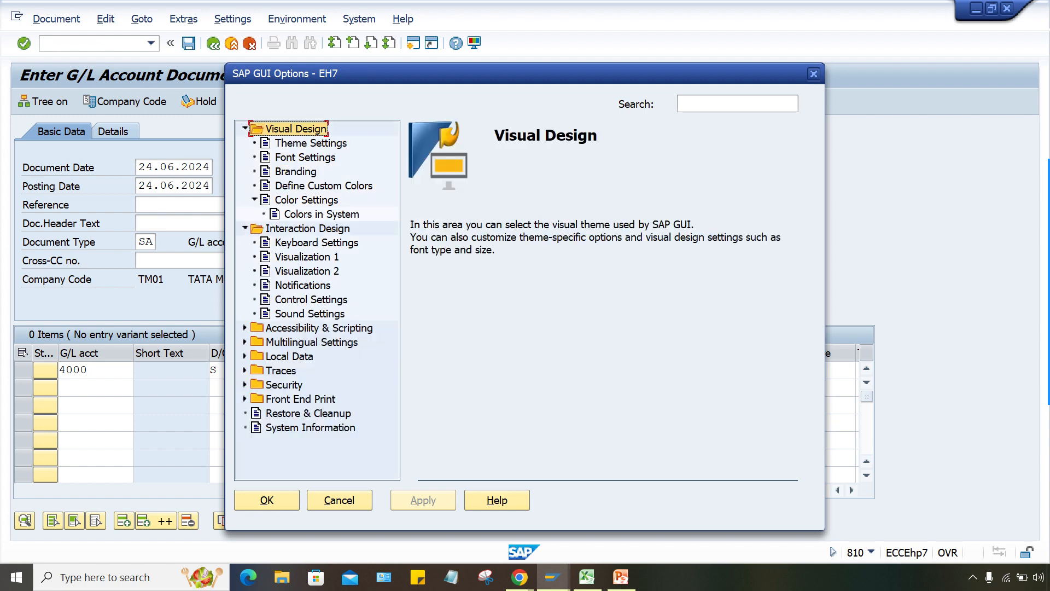
click(310, 143)
click(305, 158)
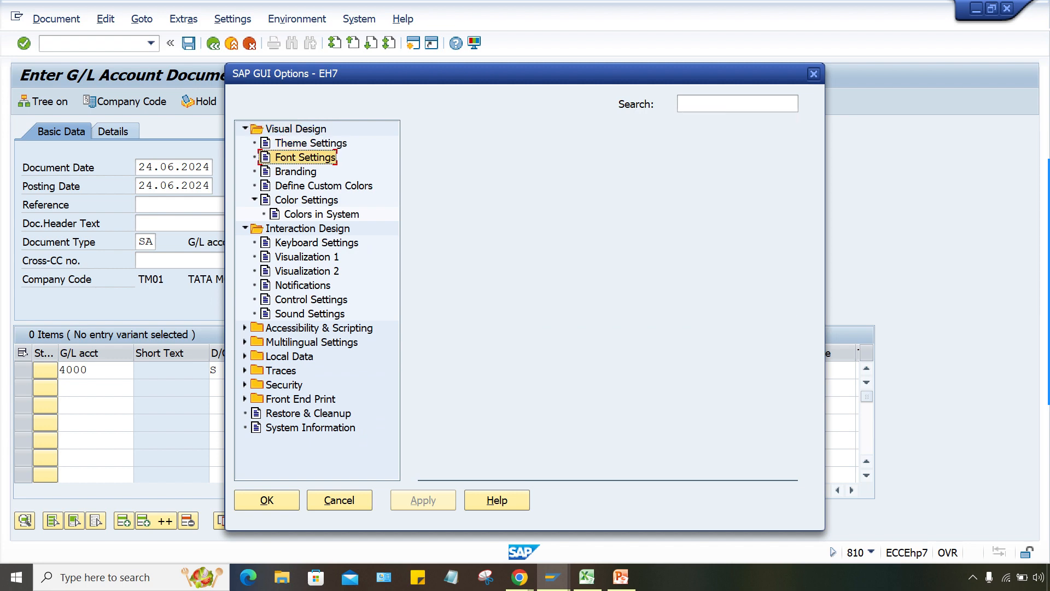
click(814, 73)
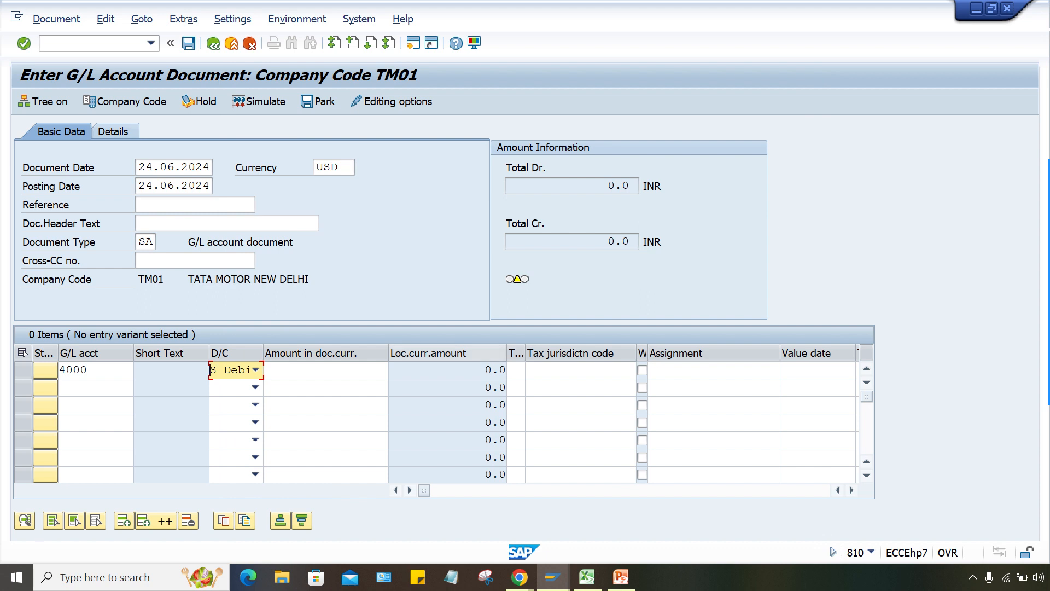
Set the first line item's amount in document currency to 1
click(350, 369)
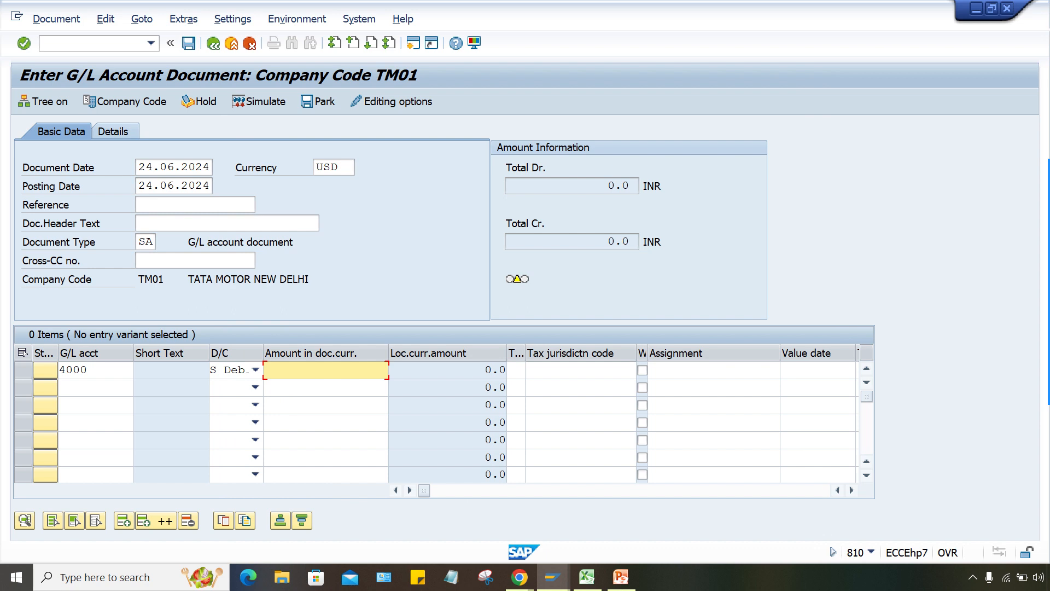
text(1)
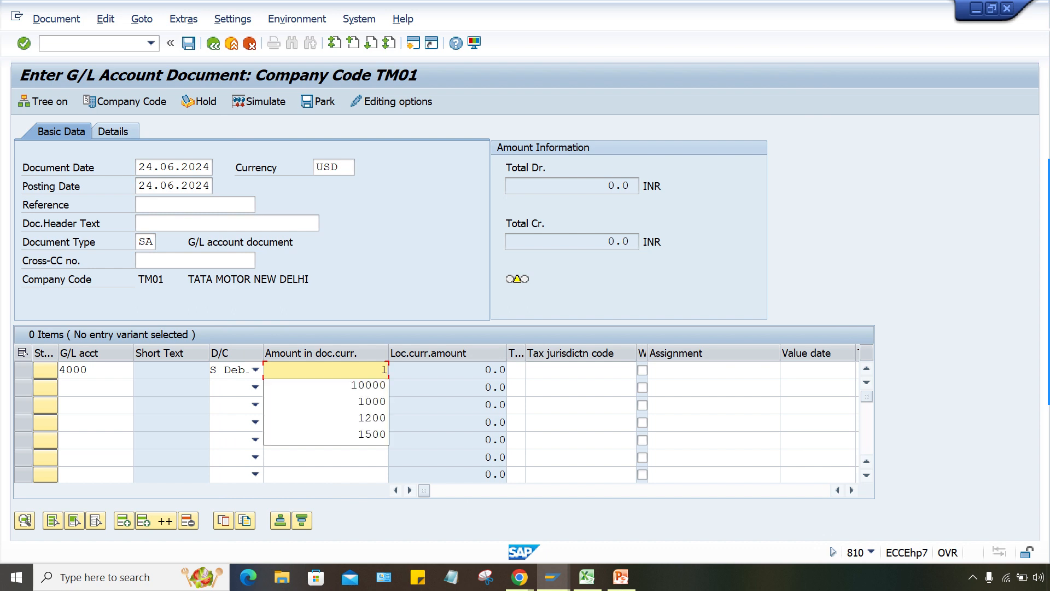
click(294, 242)
Enter the second line item with G/L account 1000, indicator H Credit and document currency amount 1, and validate both items
click(95, 388)
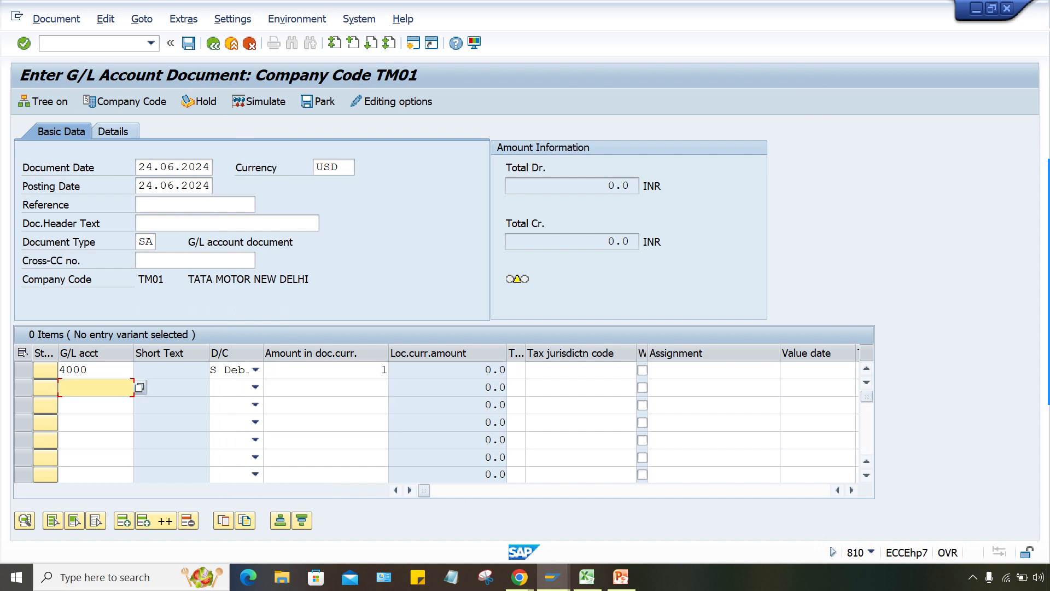
text(1000)
key(Tab)
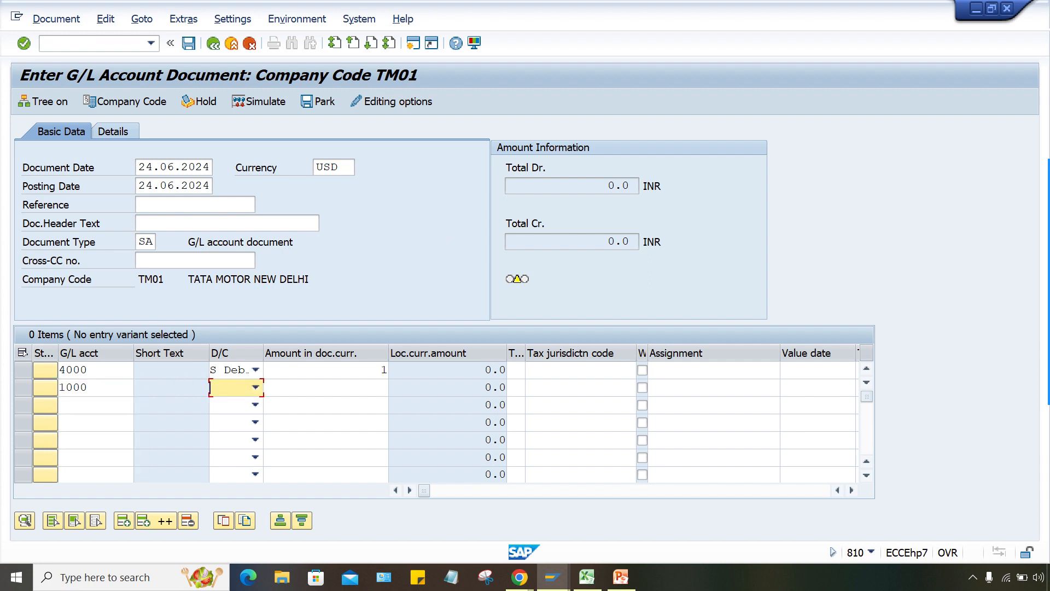
text(H Cre..)
key(Tab)
text(1)
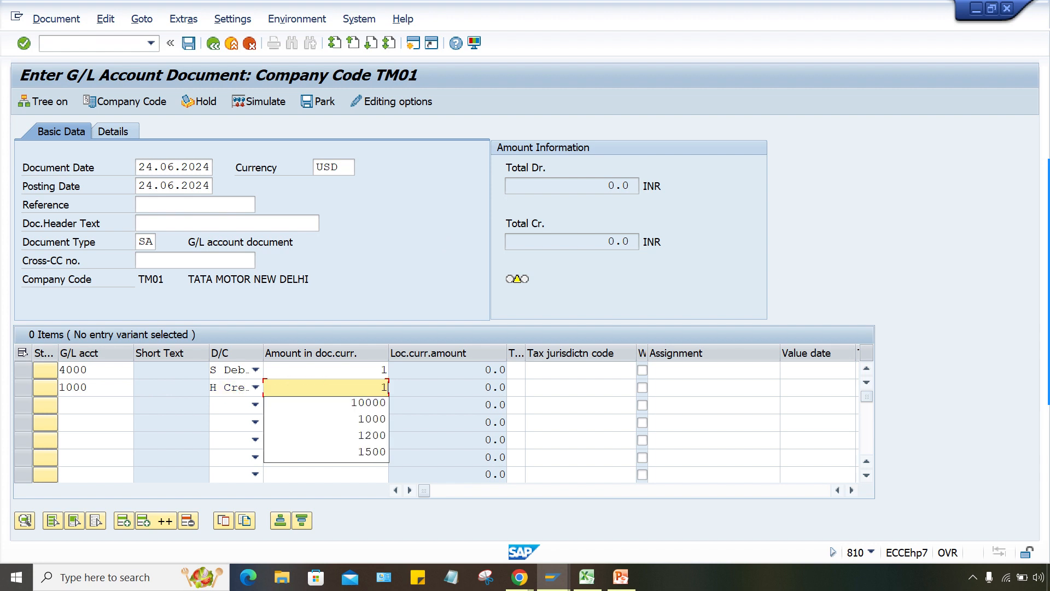
key(Return)
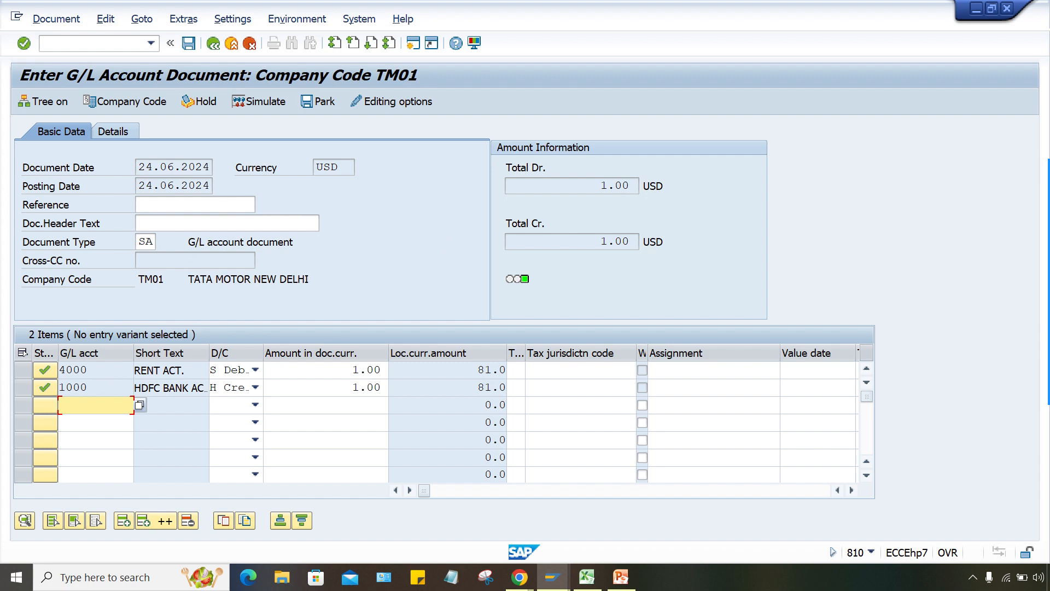
Compare the document currency amounts with the local currency amounts of both line items and check the document currency
drag(477, 371, 506, 370)
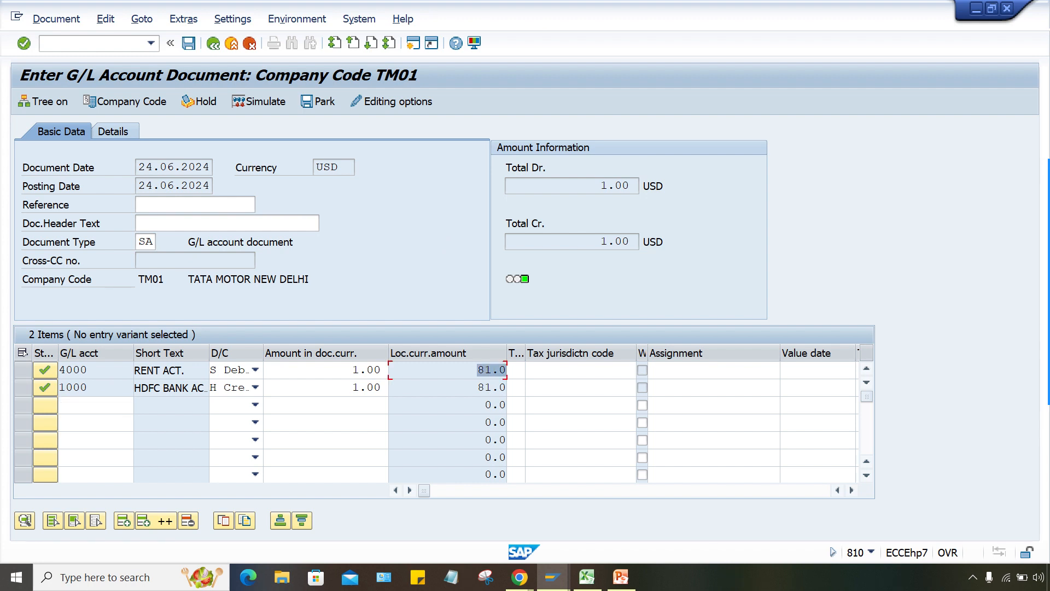
click(491, 387)
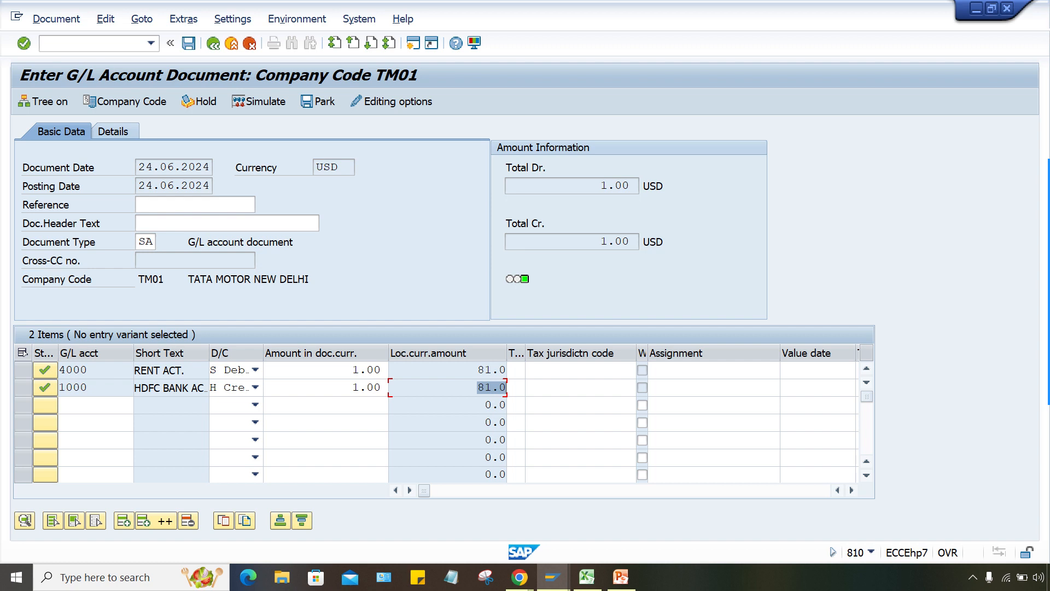
drag(386, 371, 351, 370)
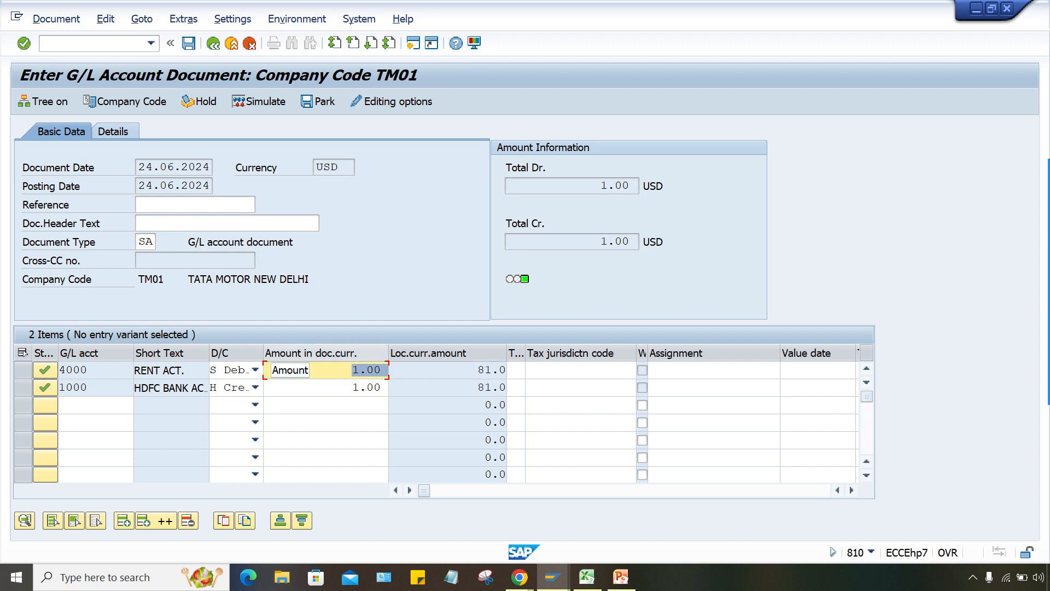
drag(341, 168, 317, 168)
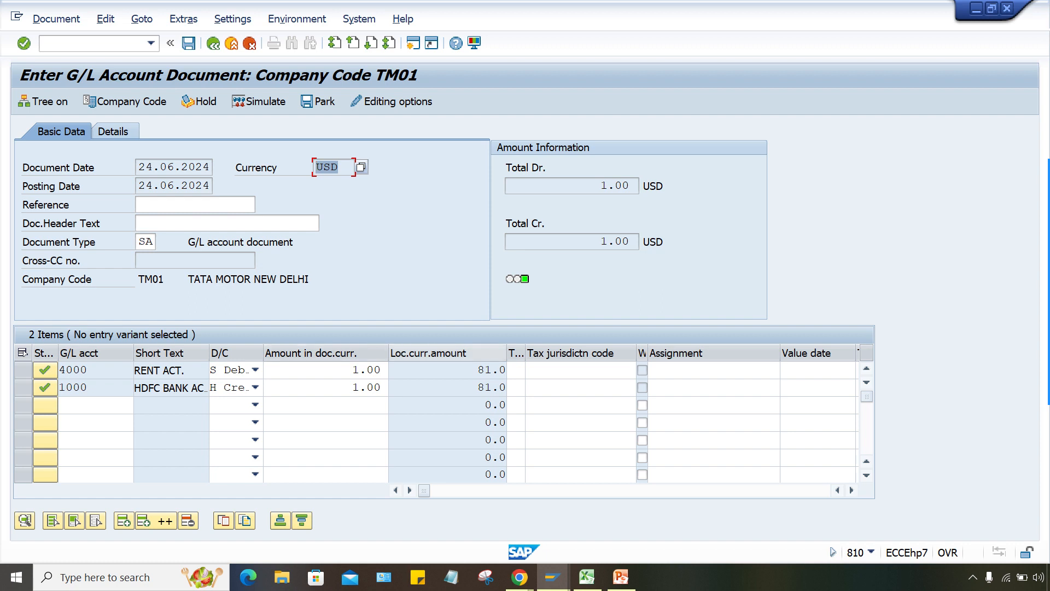
drag(505, 370, 478, 370)
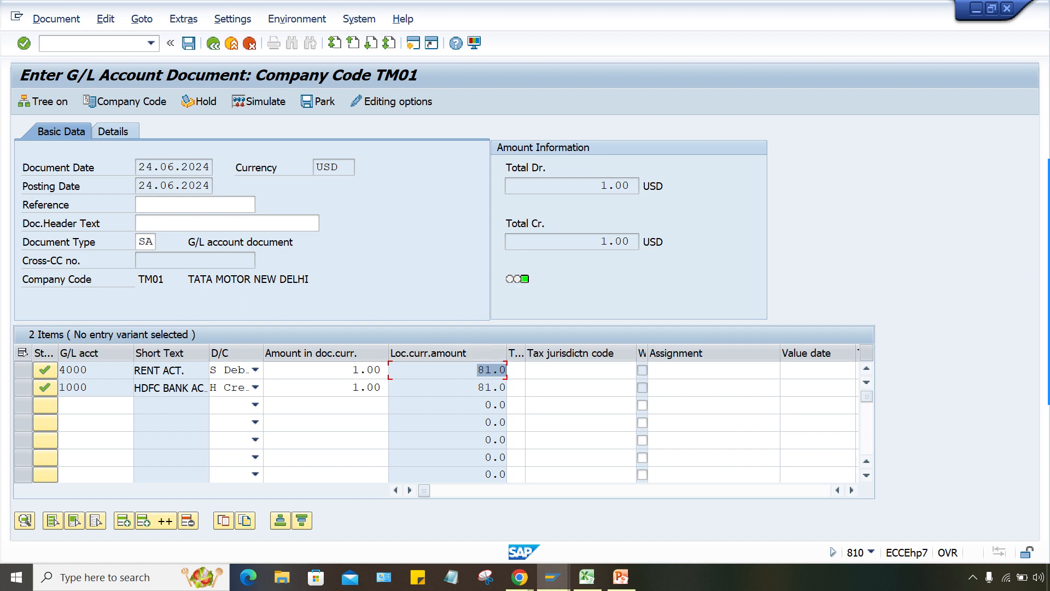
drag(477, 387, 507, 388)
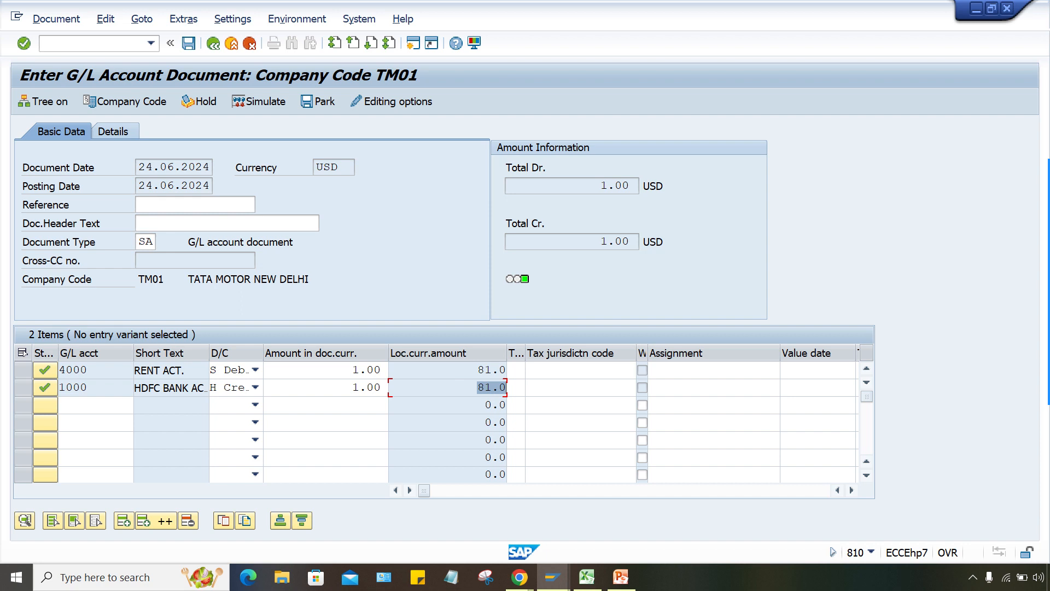
drag(478, 371, 505, 388)
drag(353, 370, 387, 388)
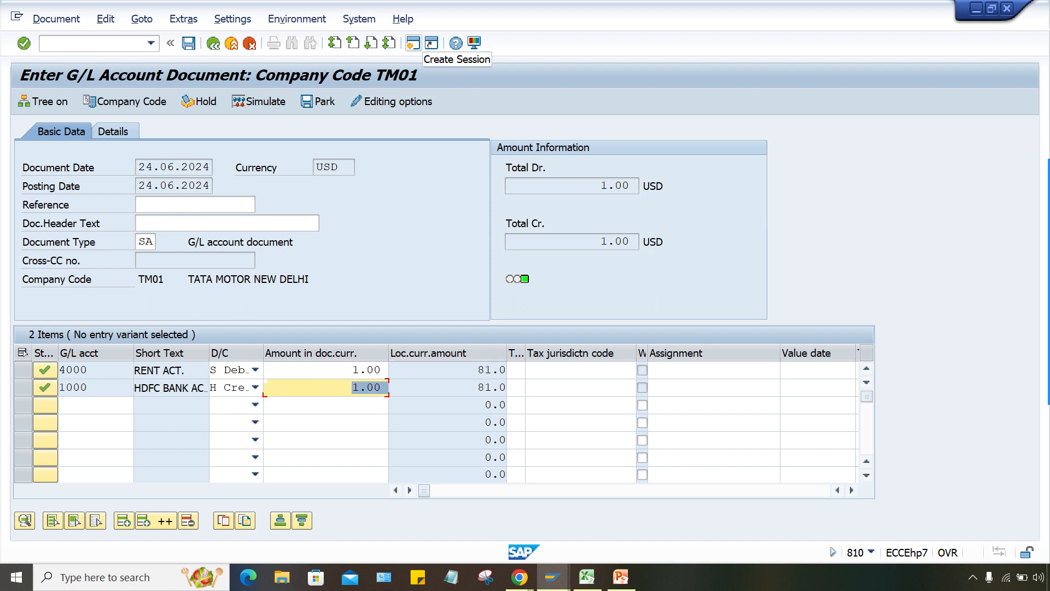
Start transaction OBA7 in a new session and open the details of document type SA
click(412, 43)
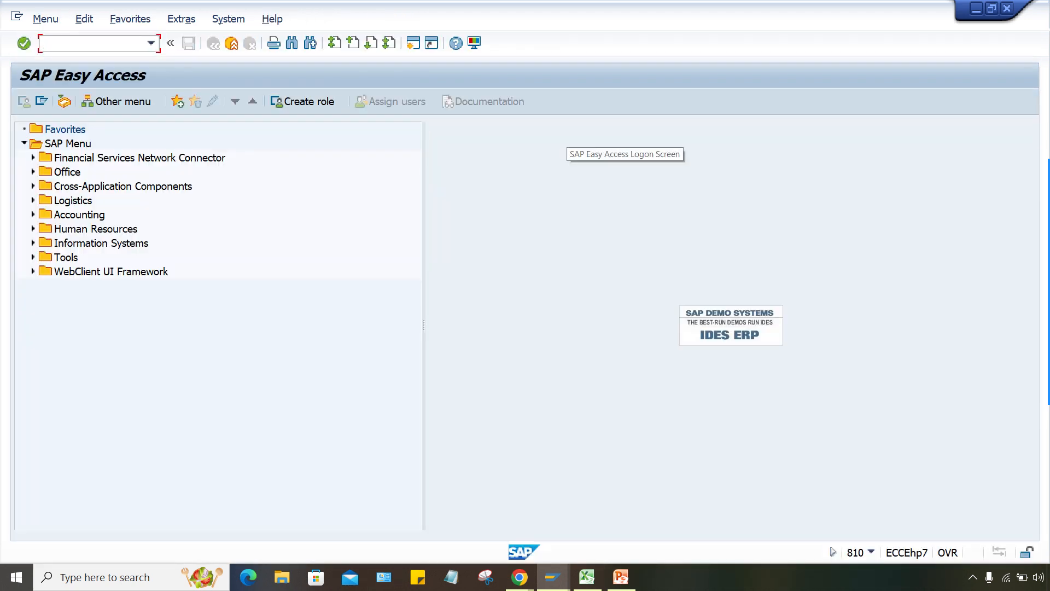
text(OBA7)
key(Return)
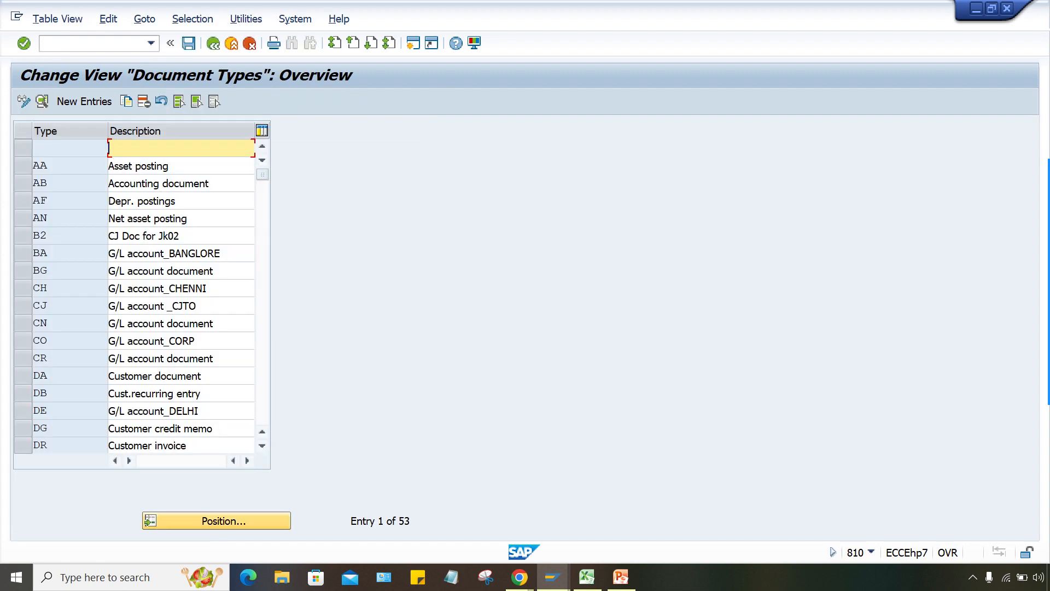
click(224, 520)
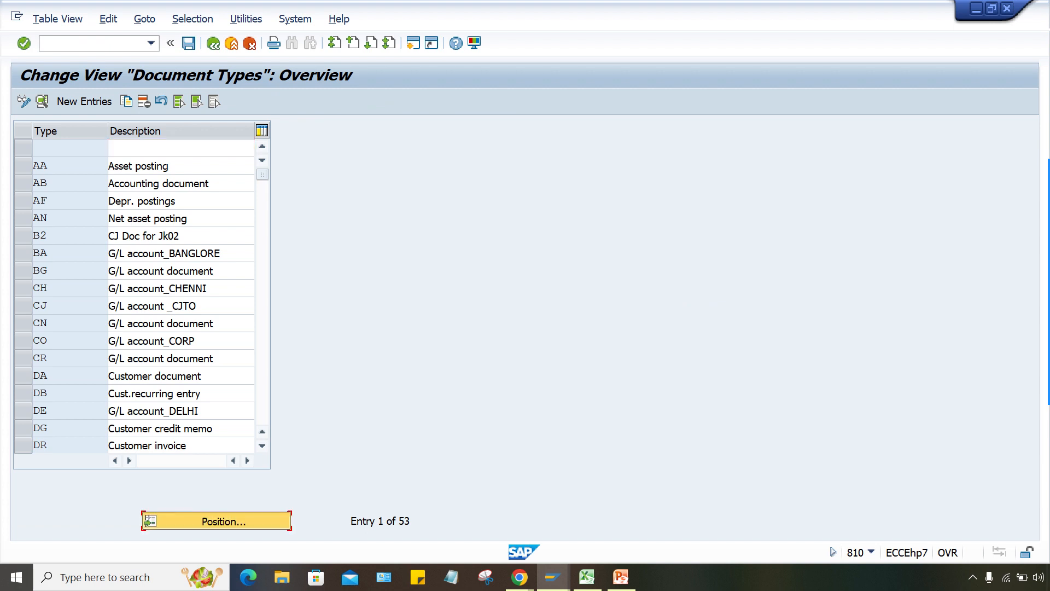
text(SA)
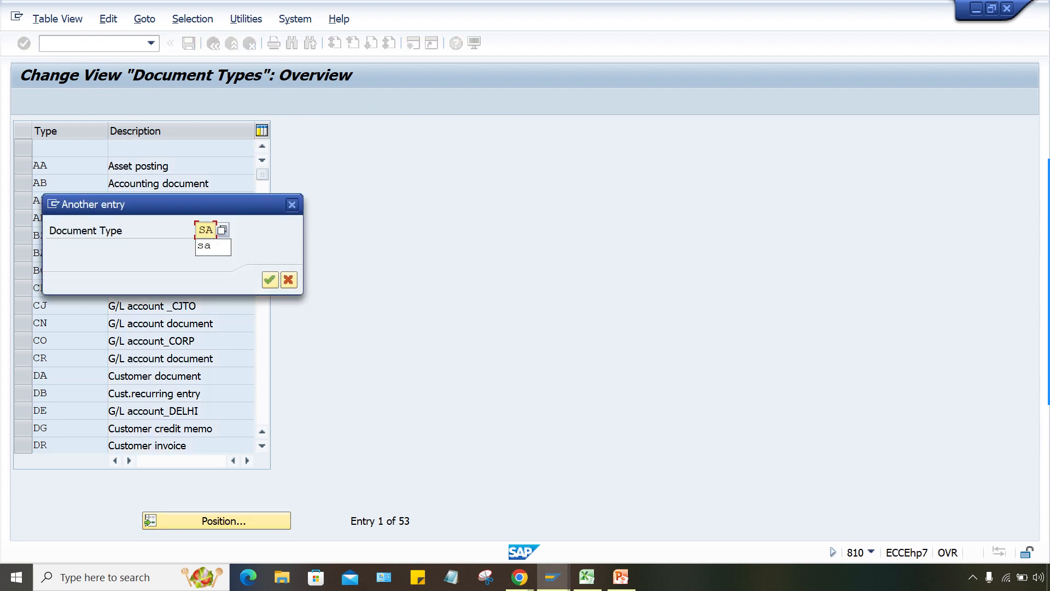
key(Return)
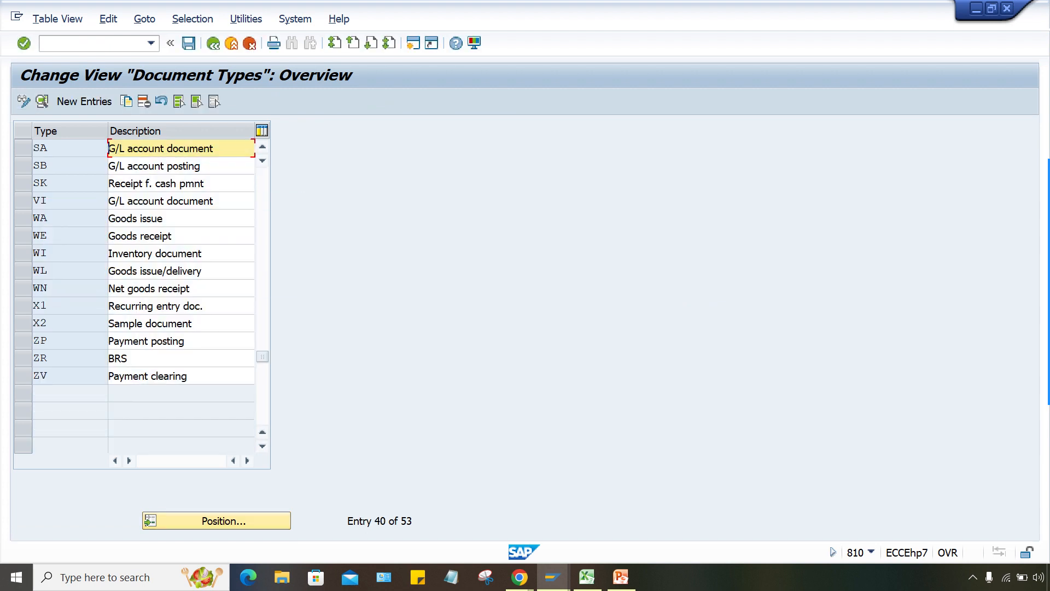
double_click(48, 148)
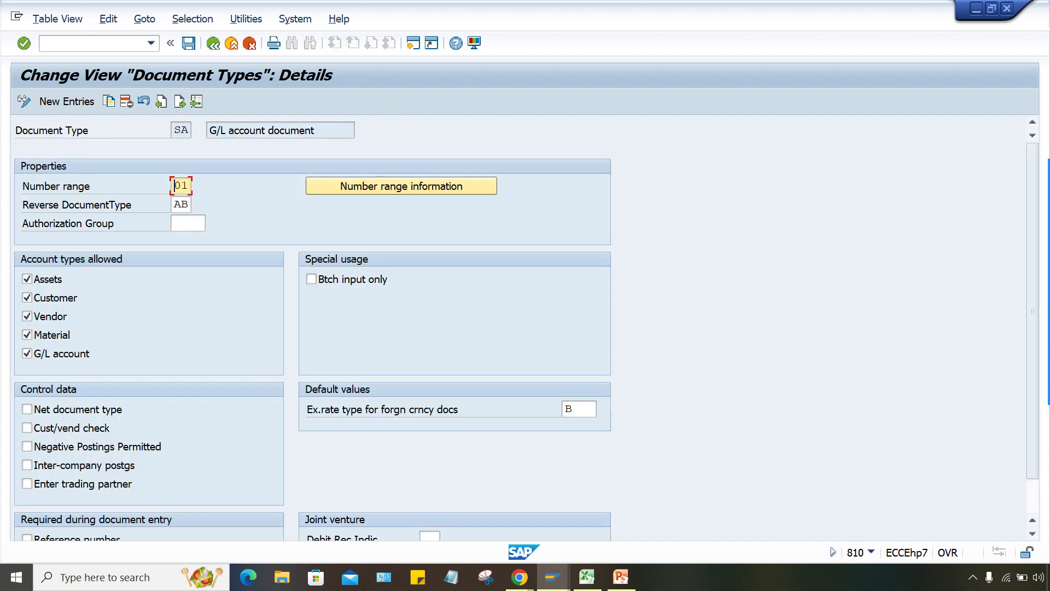
Clear the default exchange rate type for foreign currency documents in document type SA and save the change
click(572, 409)
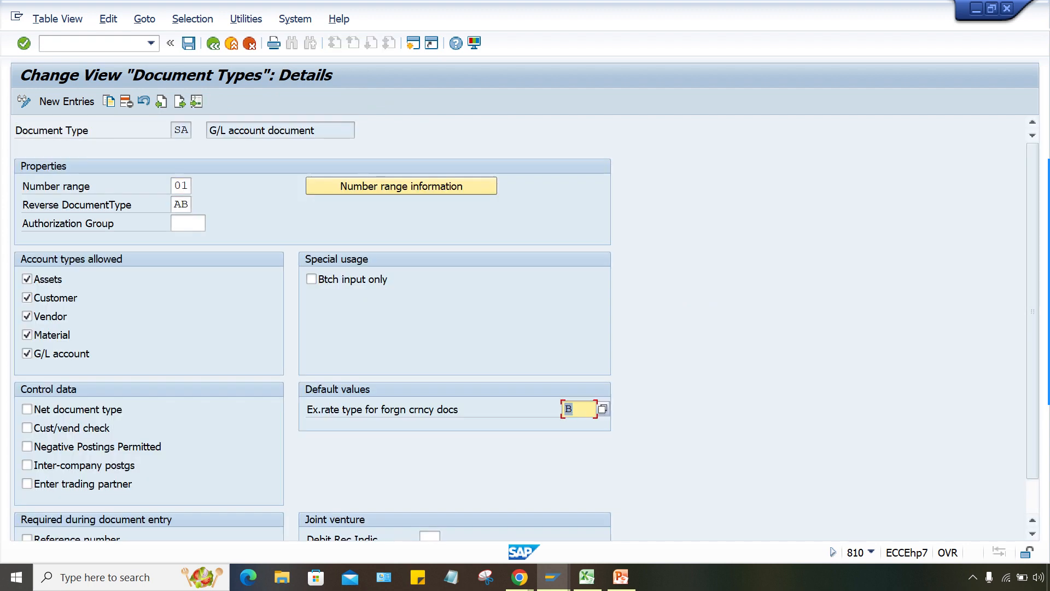
key(Delete)
key(Return)
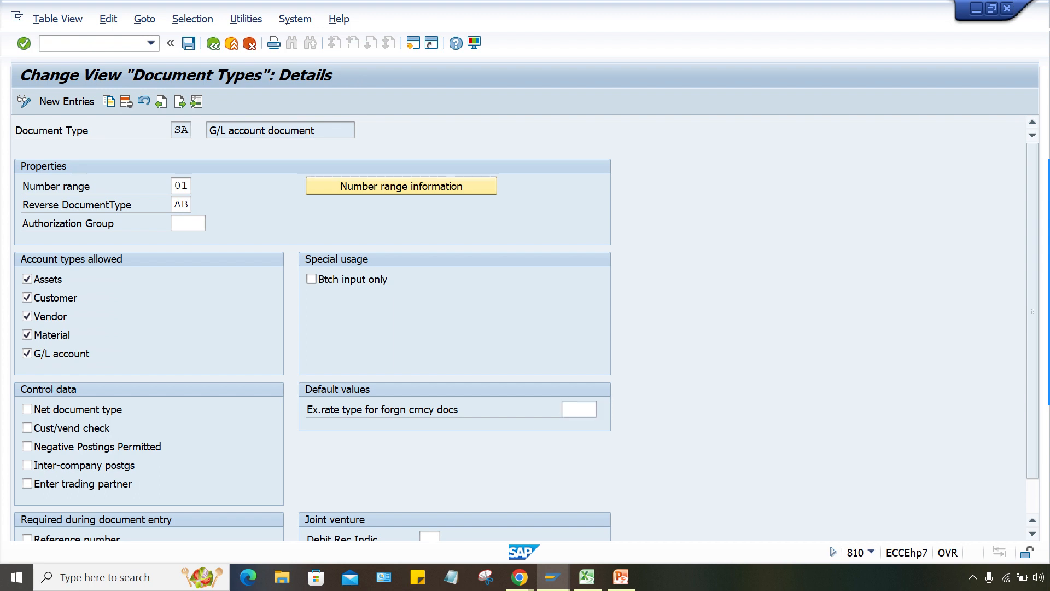
key(Return)
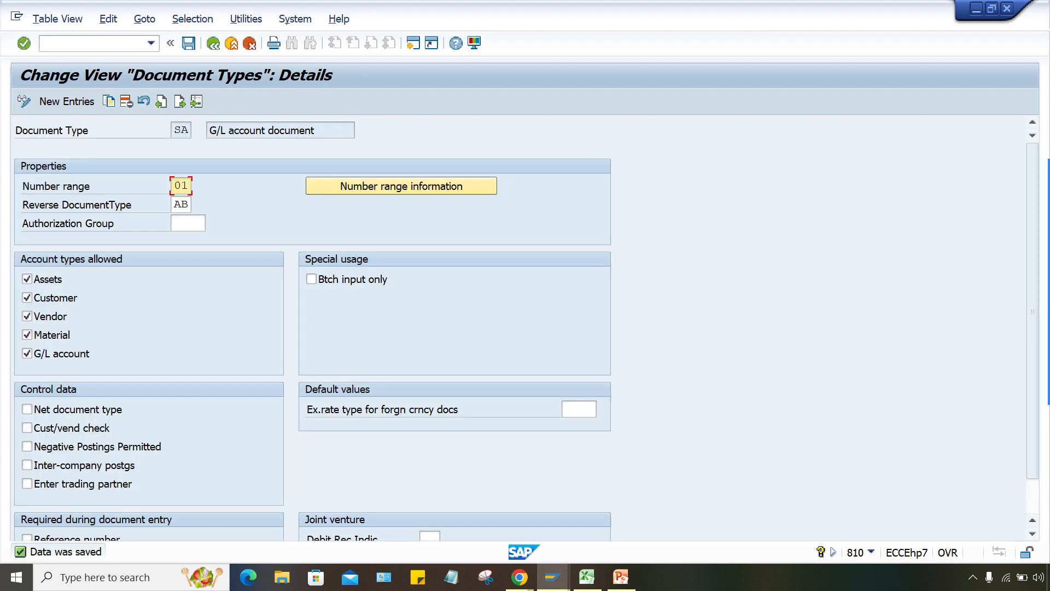
Switch to the G/L document entry session and check which document type the posting uses
click(579, 409)
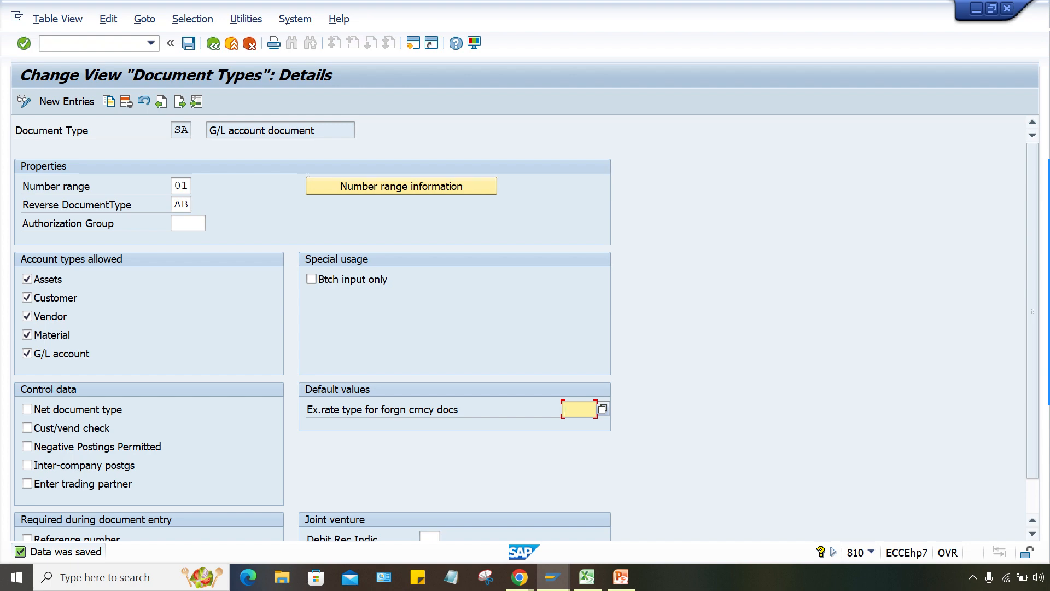
mouse_move(553, 577)
mouse_move(554, 517)
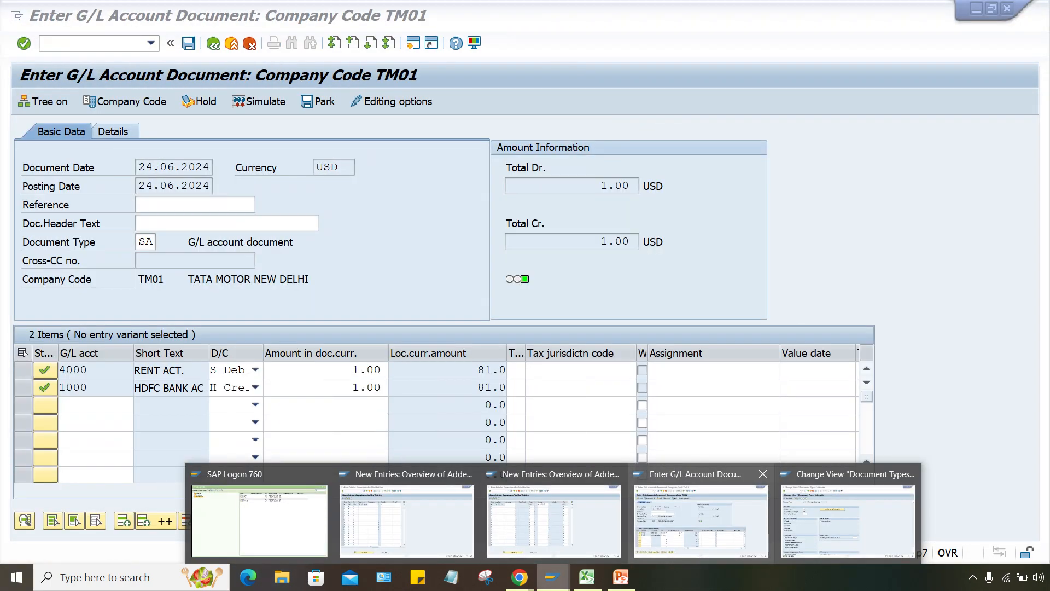
click(701, 519)
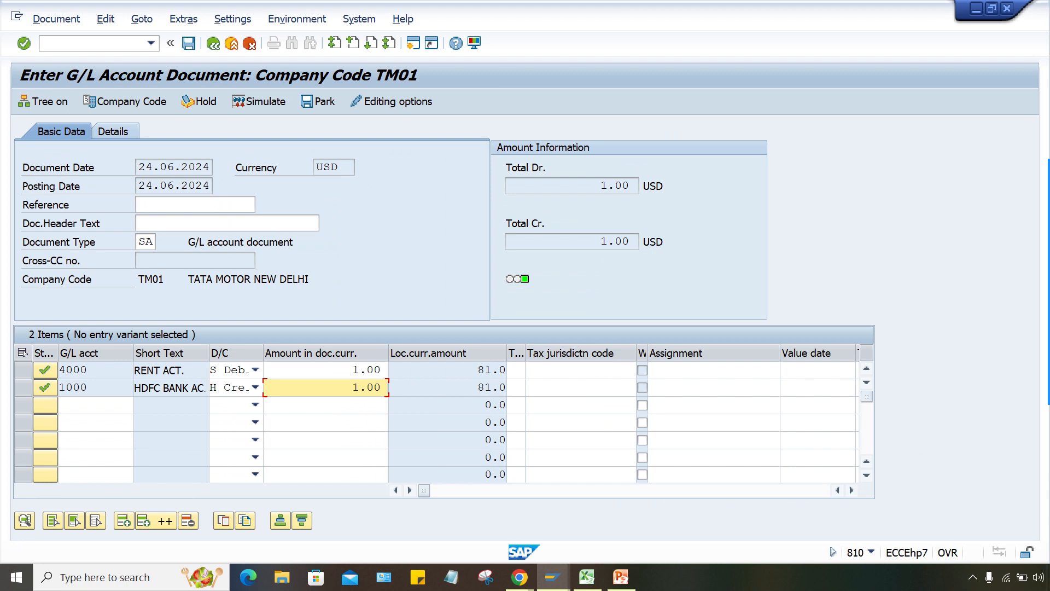
double_click(145, 242)
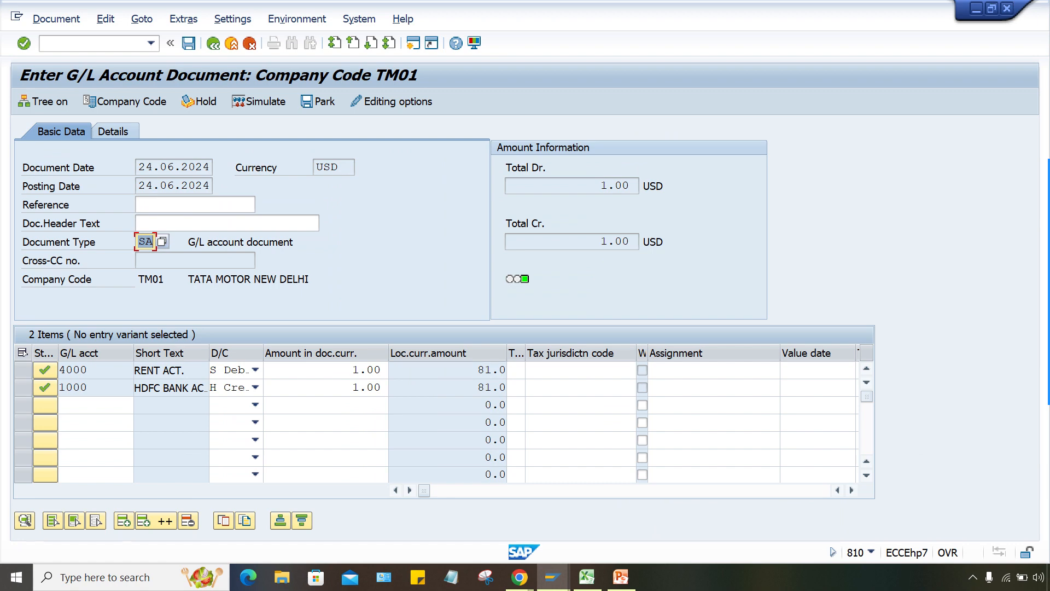
Return to the document type SA details and set the exchange rate type for foreign currency documents to B
click(552, 577)
click(848, 519)
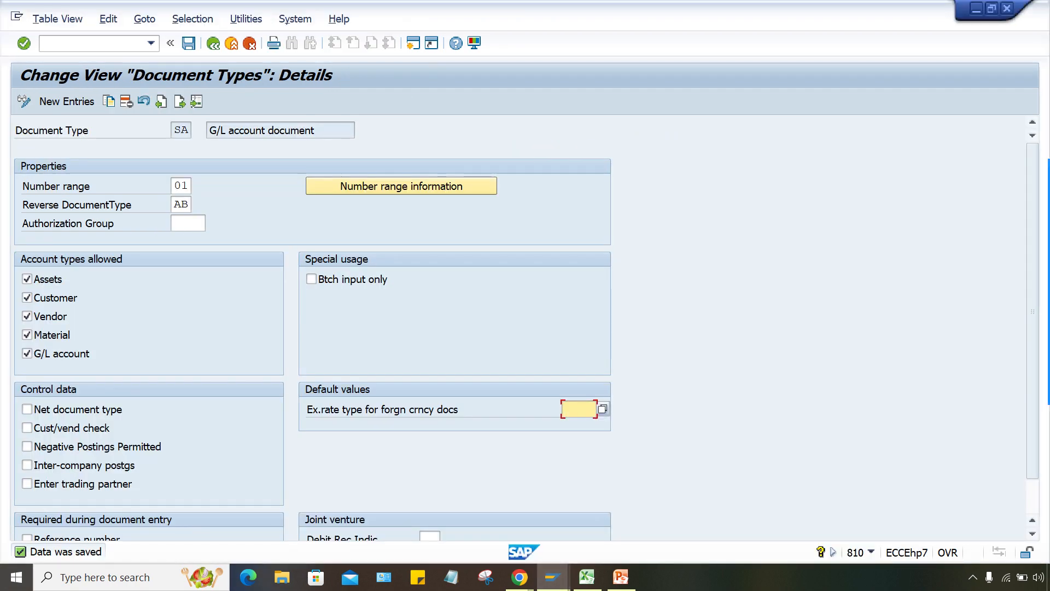
text(B)
Switch to the session with the new USD to INR type M rate and go back to the currency exchange rates overview
click(553, 576)
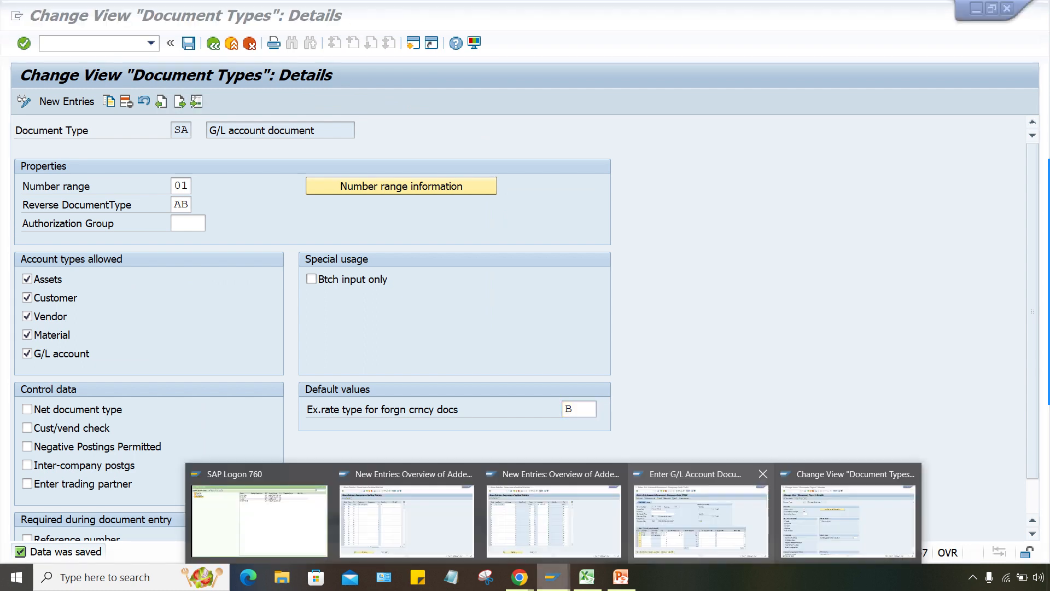
click(552, 520)
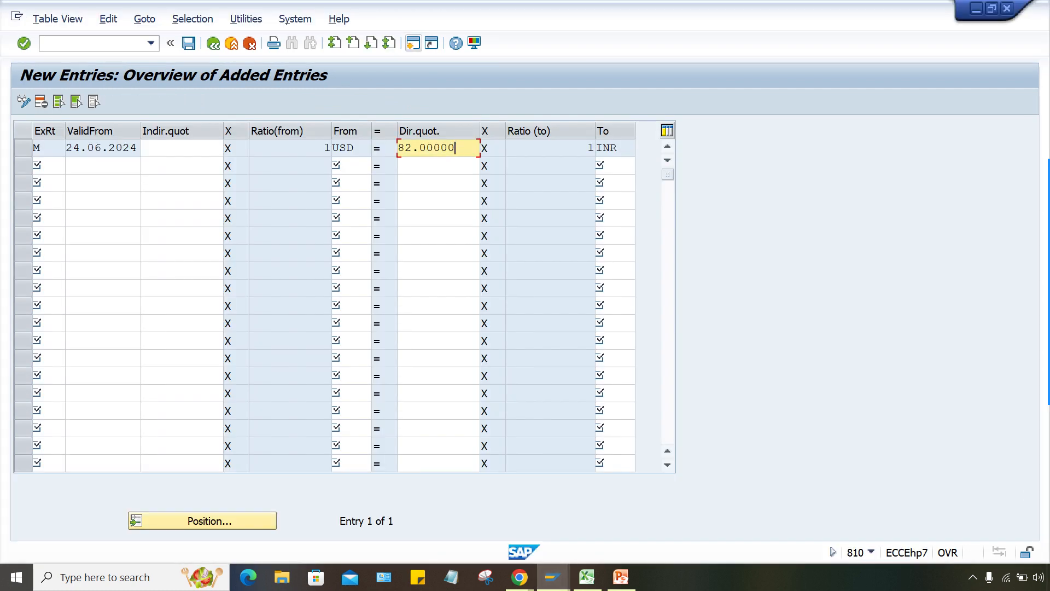
click(298, 149)
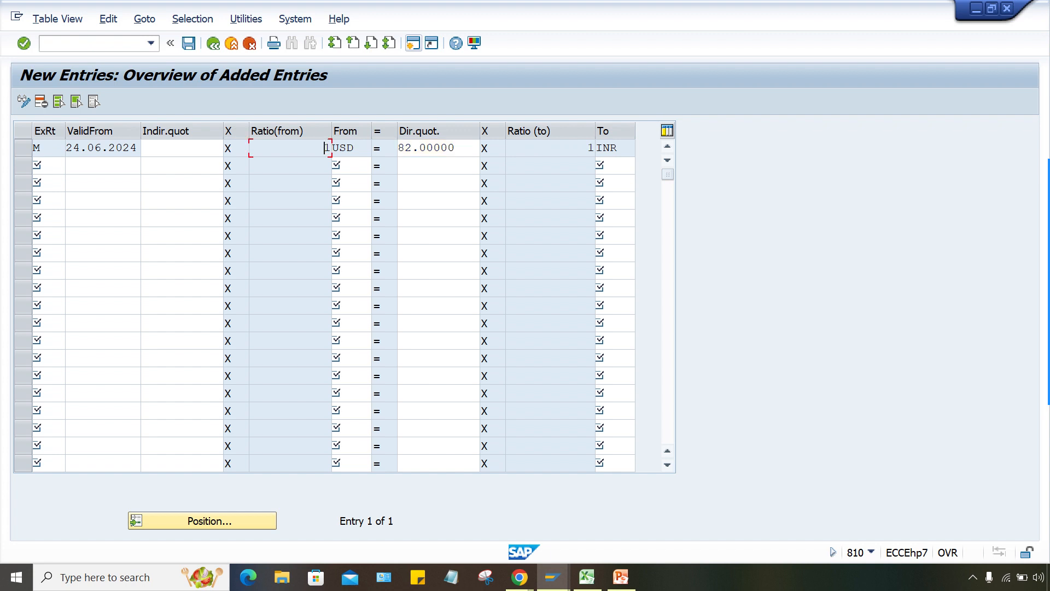
click(214, 43)
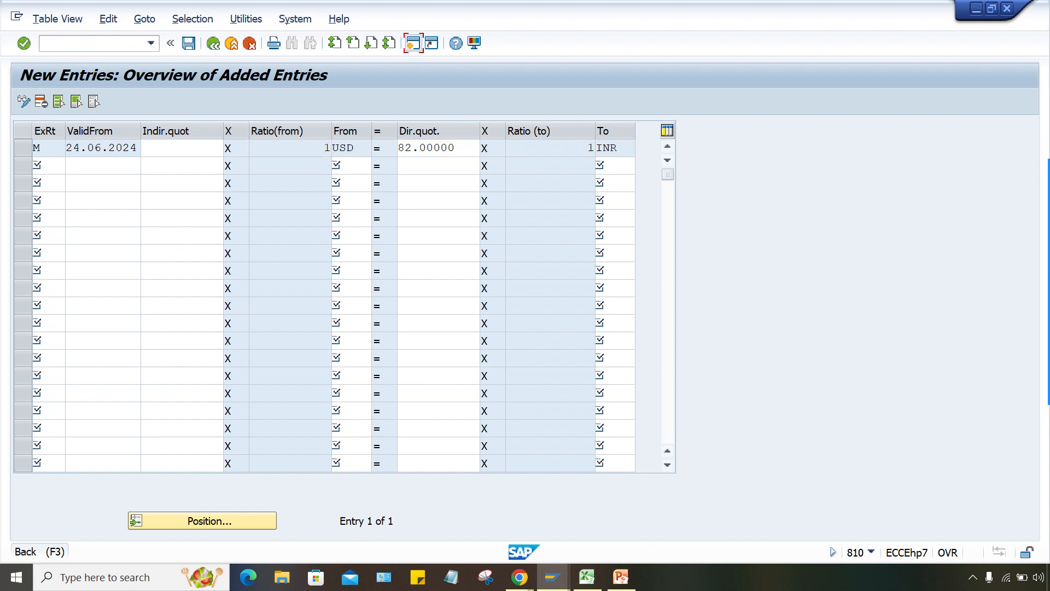
Position the exchange rates list at rate type B from USD to INR, valid from 01.01.2024
click(274, 525)
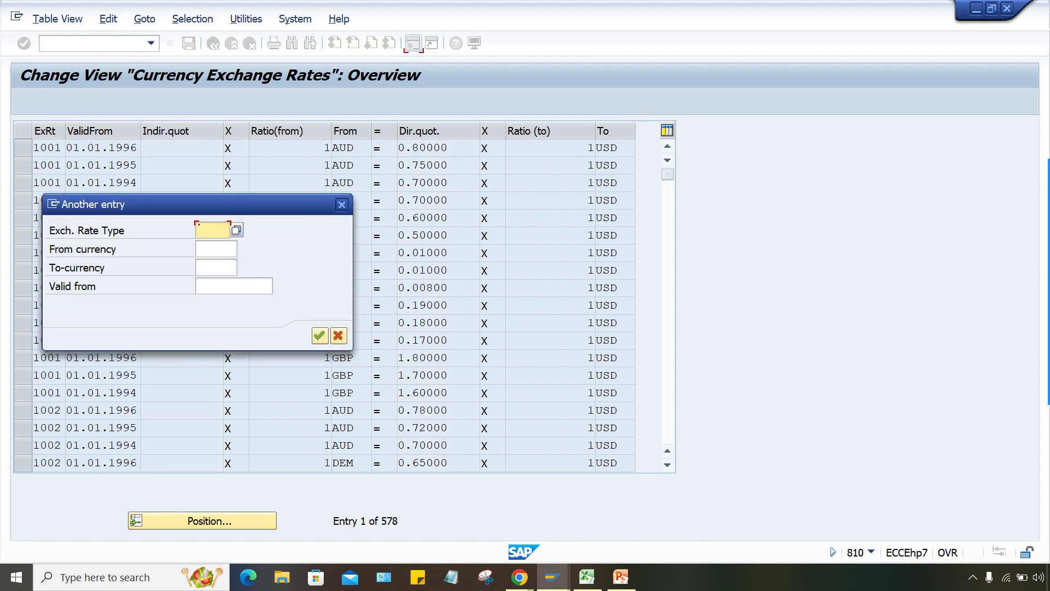
text(B)
key(Tab)
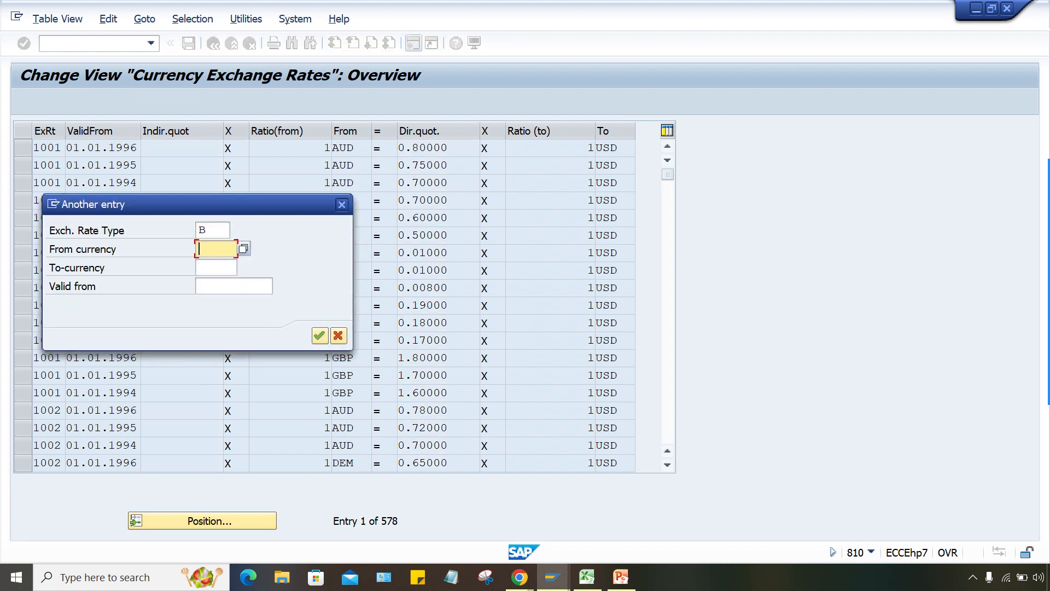
text(usd)
key(Tab)
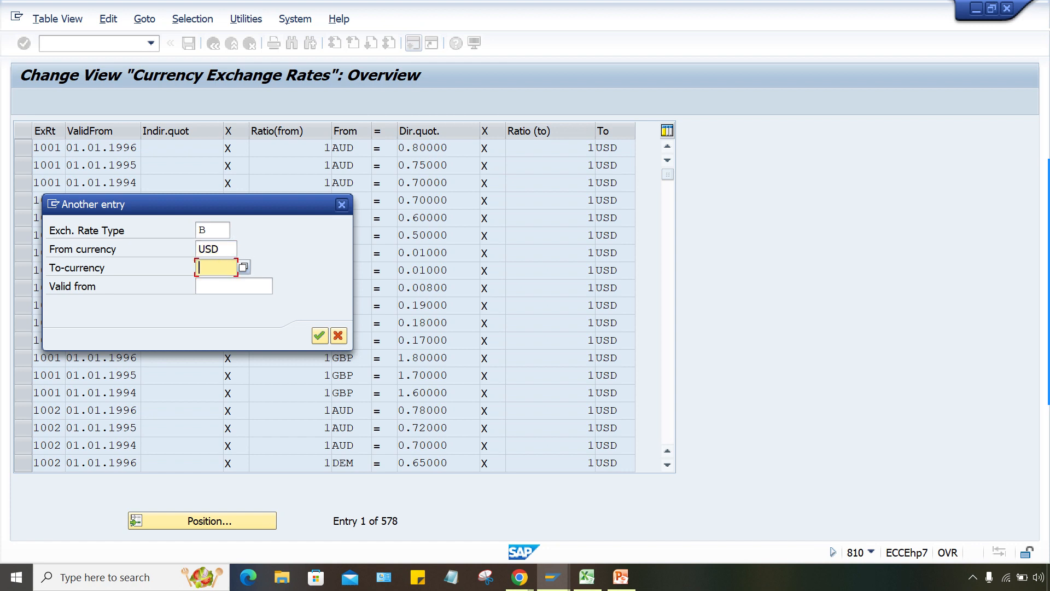
text(inr)
key(Tab)
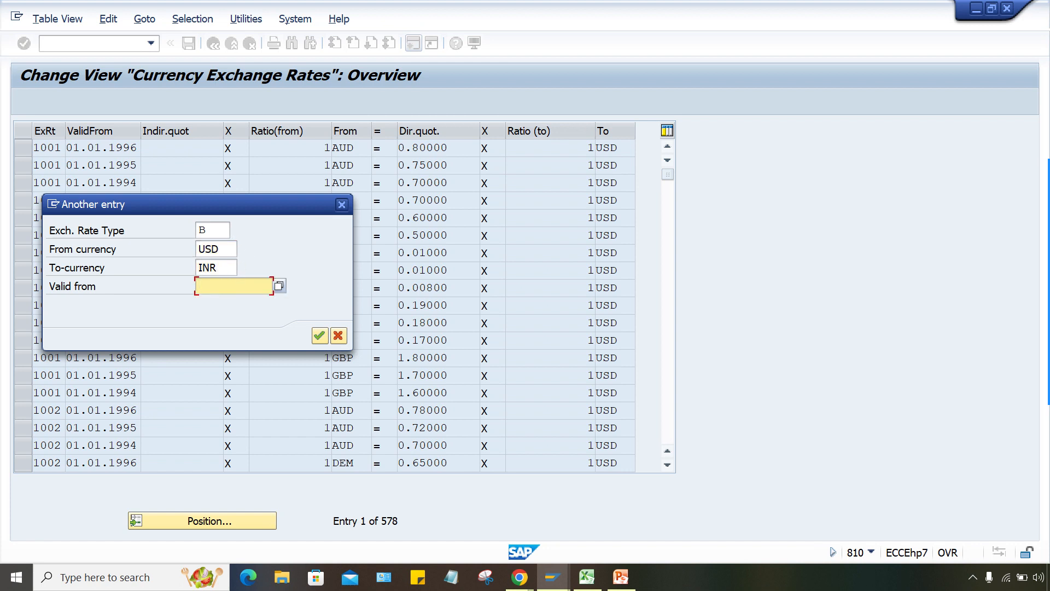
text(01.0)
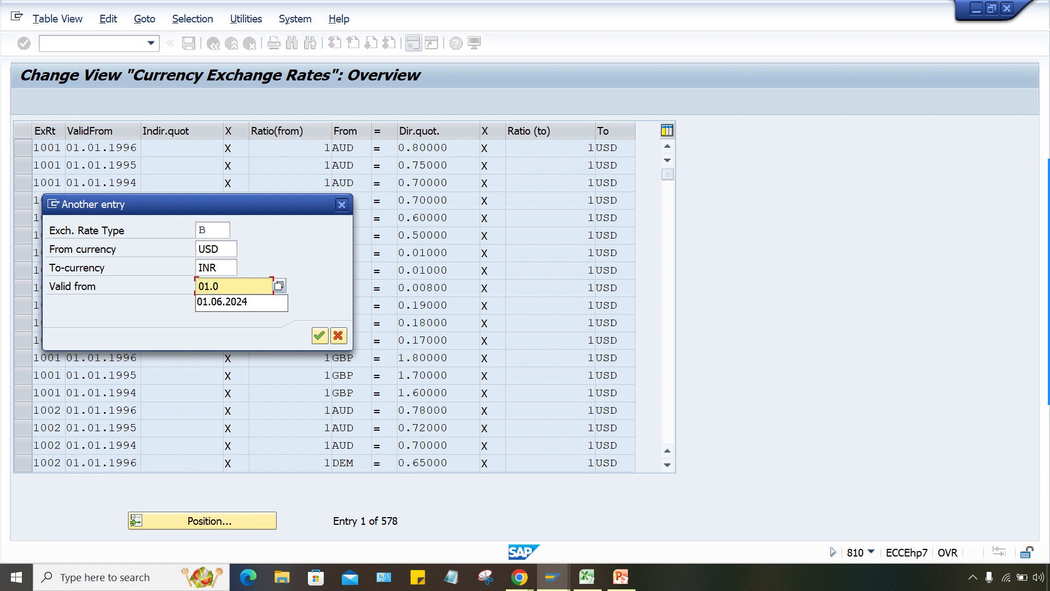
text(1.202)
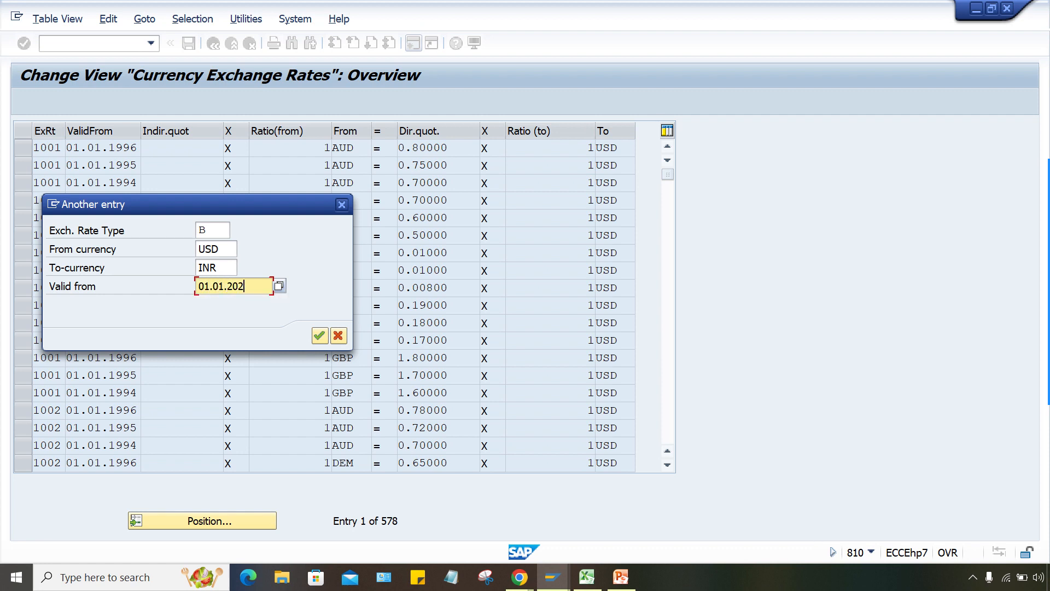
text(4)
key(Return)
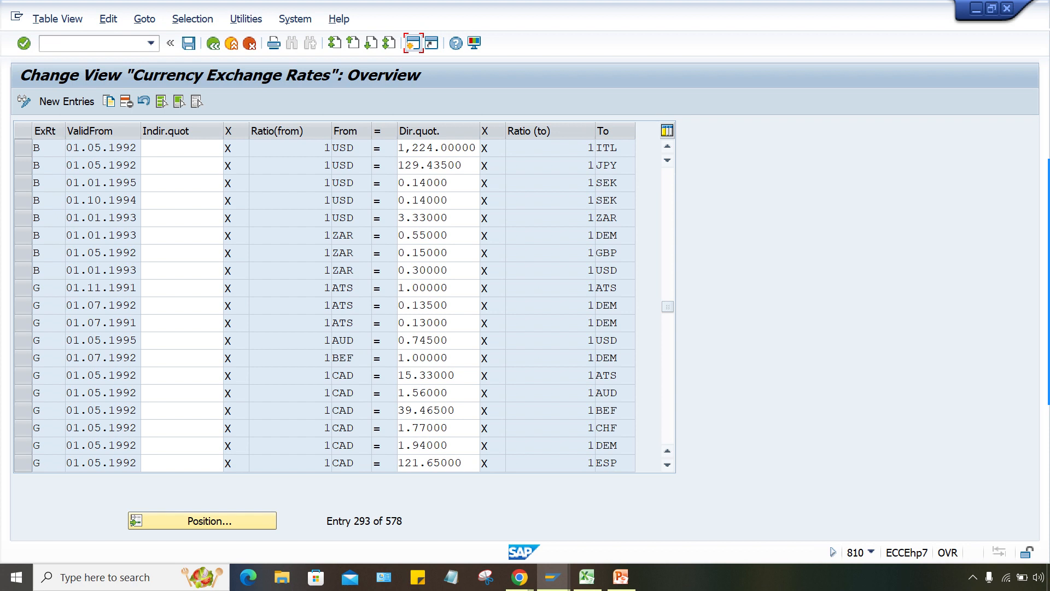
Reposition the exchange rates list at rate type B from USD to INR without a valid-from date
click(202, 521)
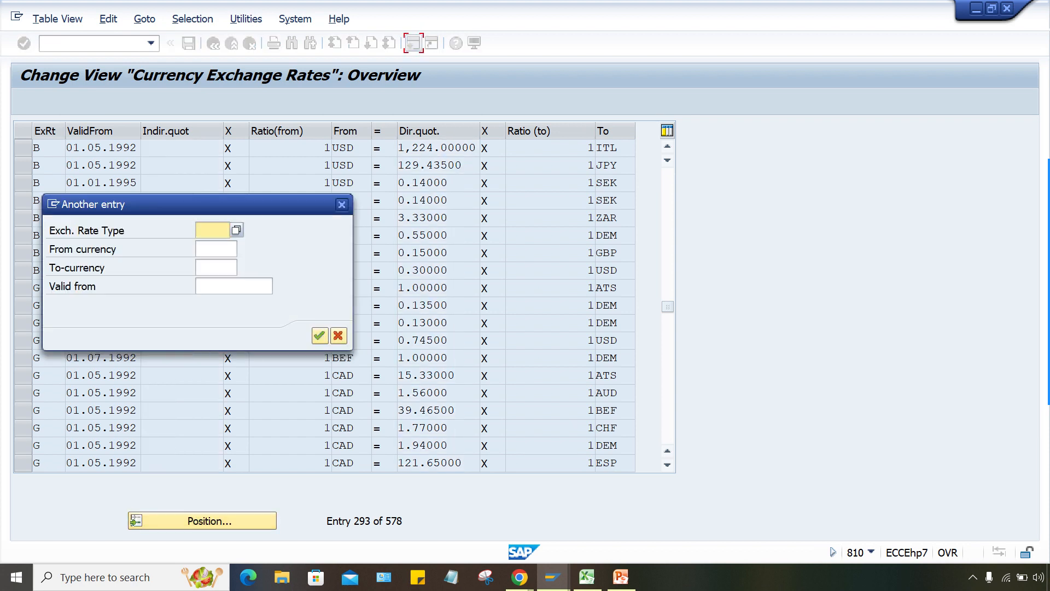
click(209, 231)
click(208, 245)
click(208, 249)
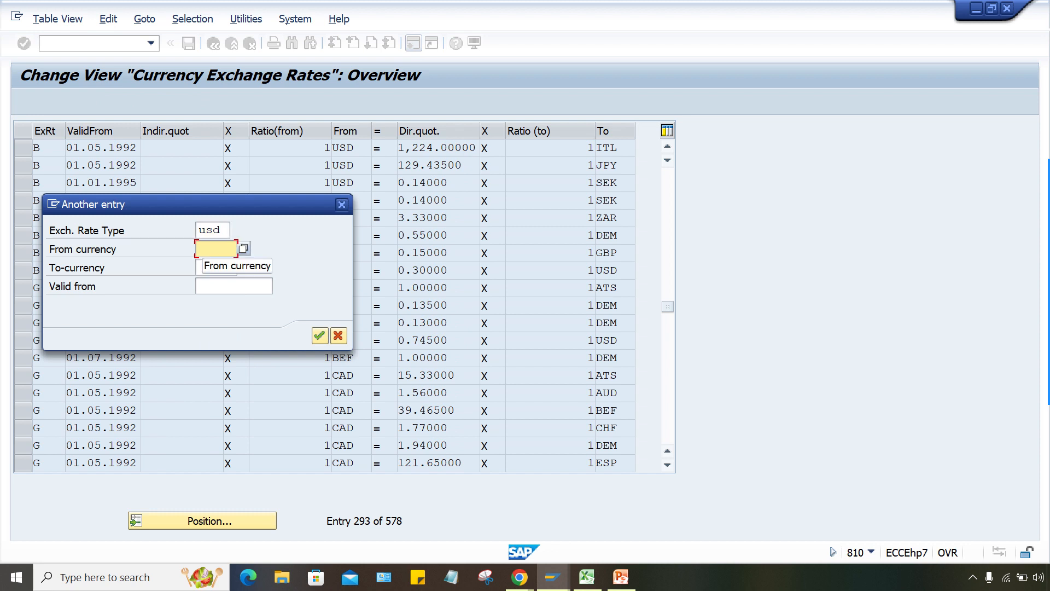
click(213, 249)
double_click(210, 230)
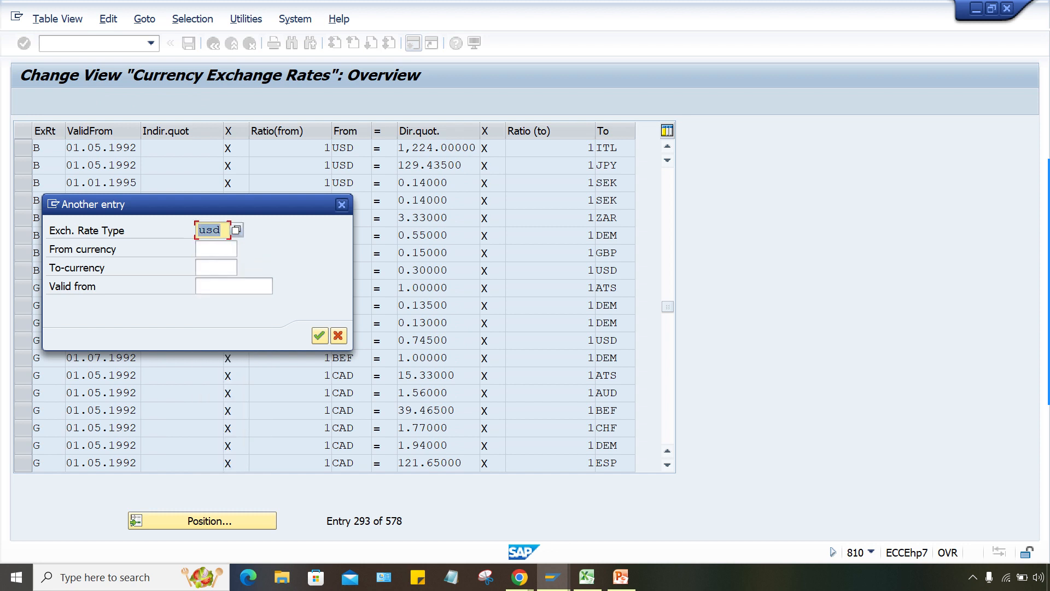
text(B)
key(Escape)
key(Tab)
click(208, 249)
click(208, 265)
click(209, 267)
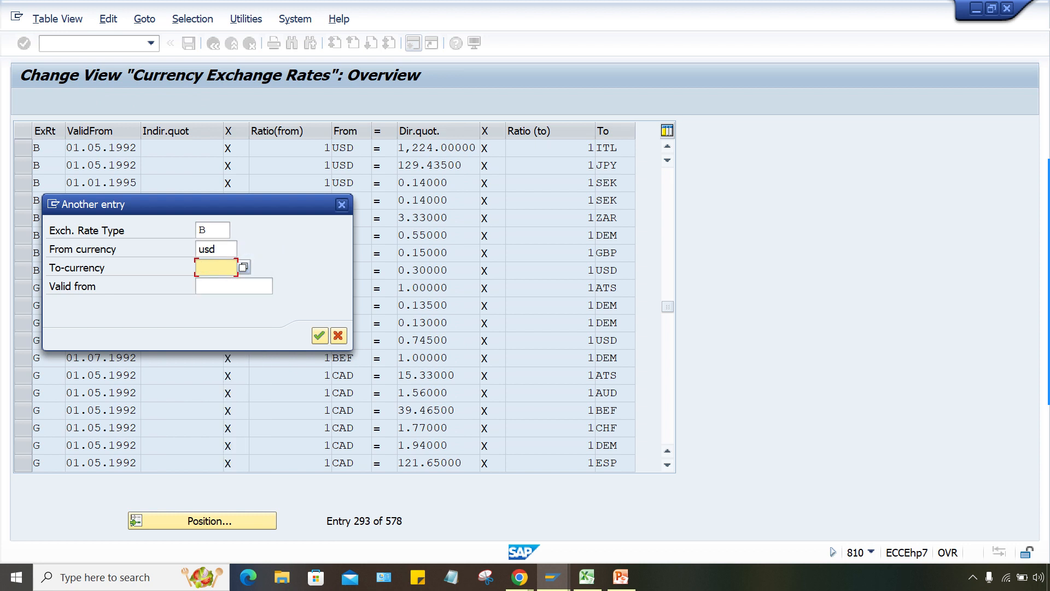
click(209, 267)
key(Return)
key(ctrl+a)
text(inr)
key(Down)
key(Return)
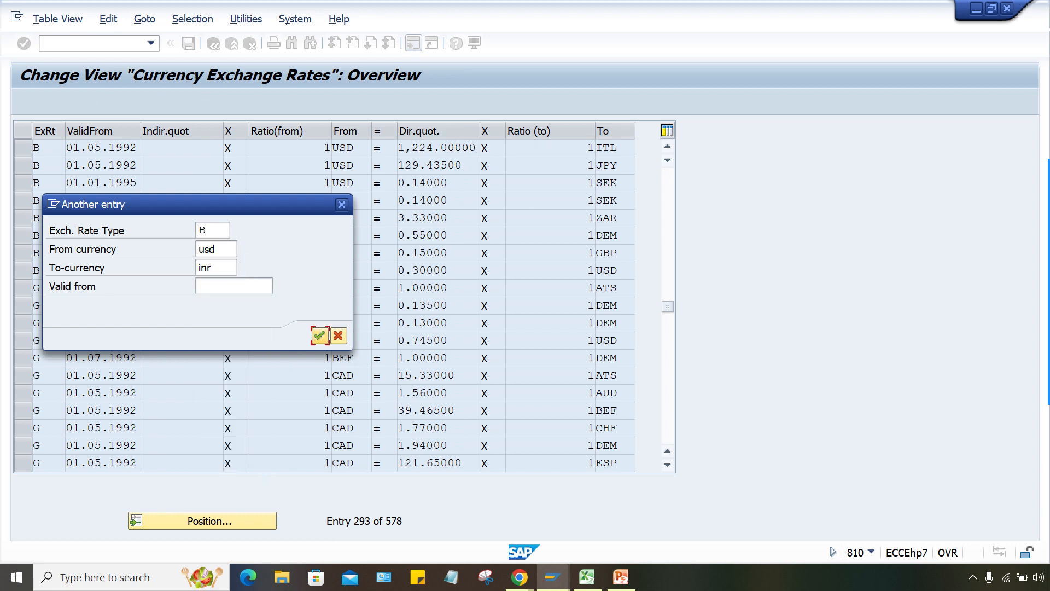
key(Return)
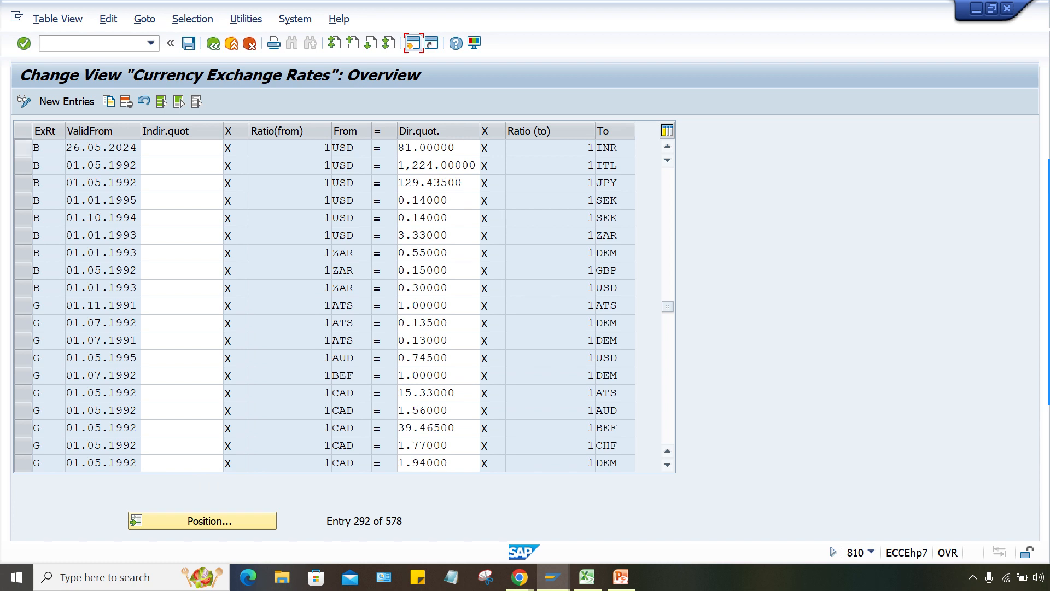
Select the type B USD to INR entry and check its valid-from date and direct quotation
click(23, 148)
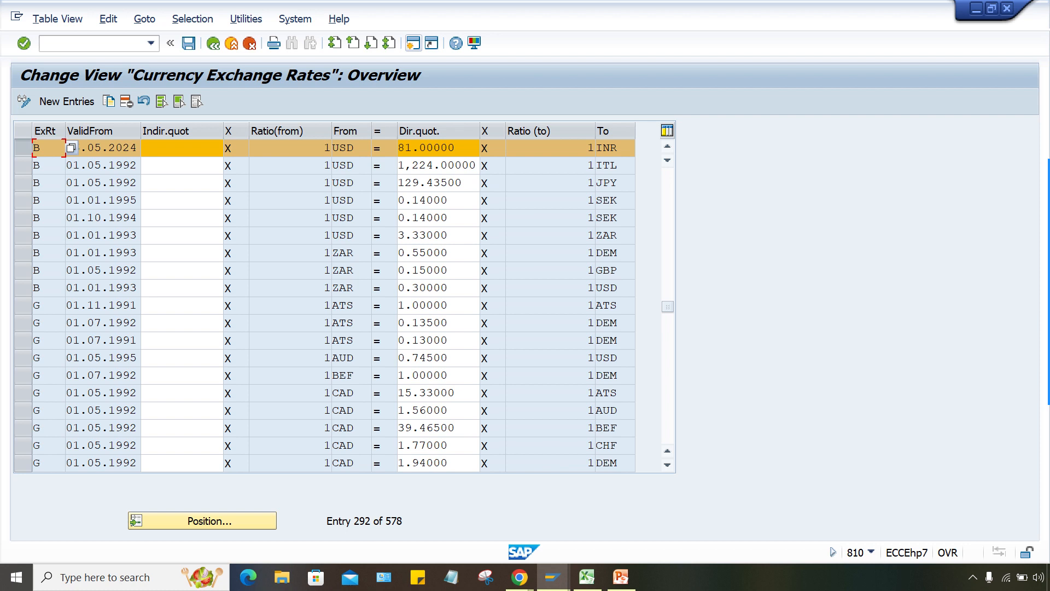
click(182, 148)
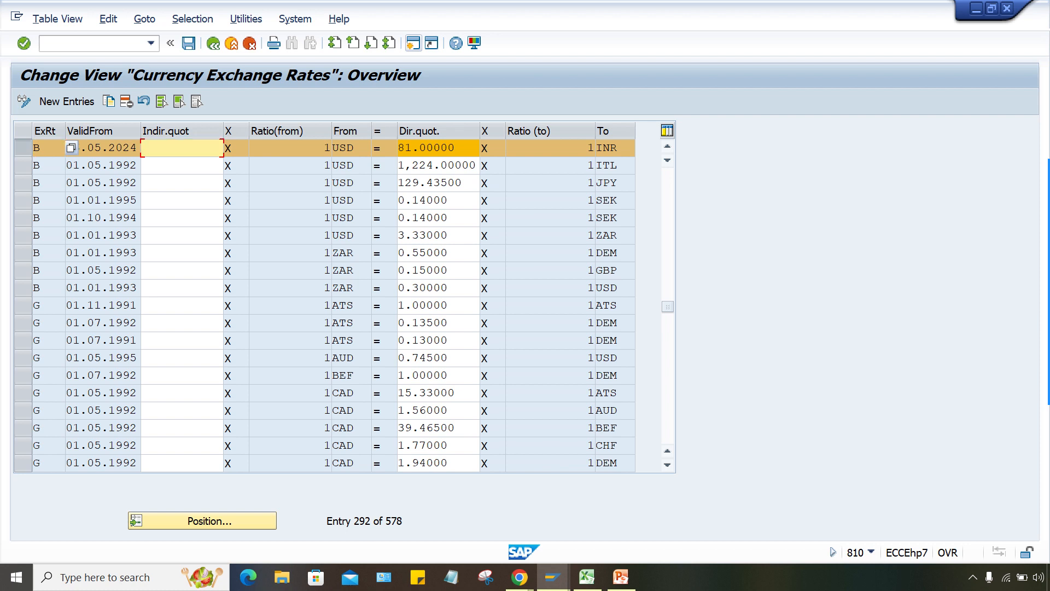
click(95, 148)
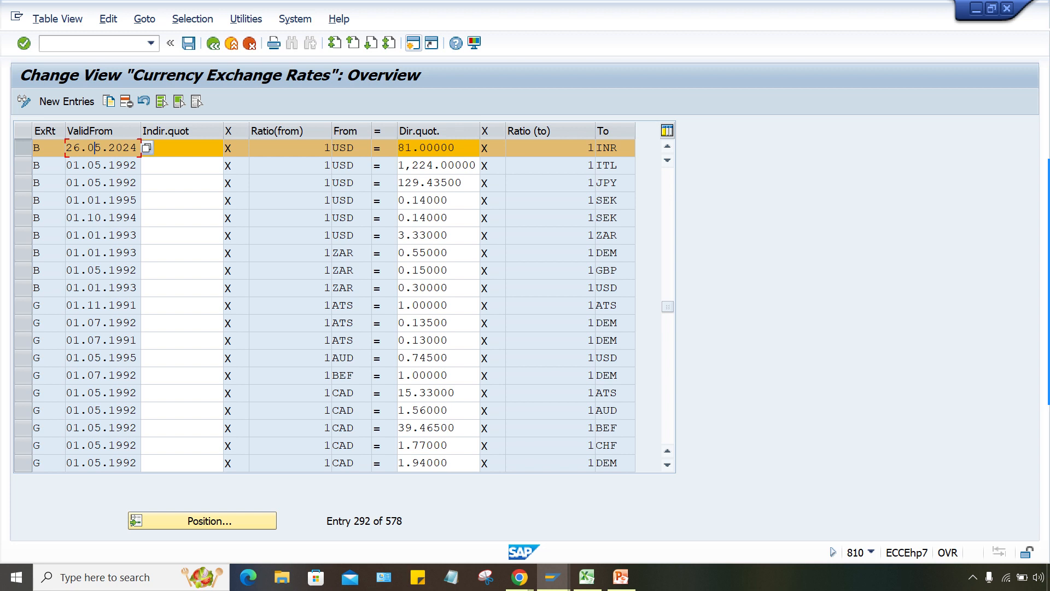
click(182, 147)
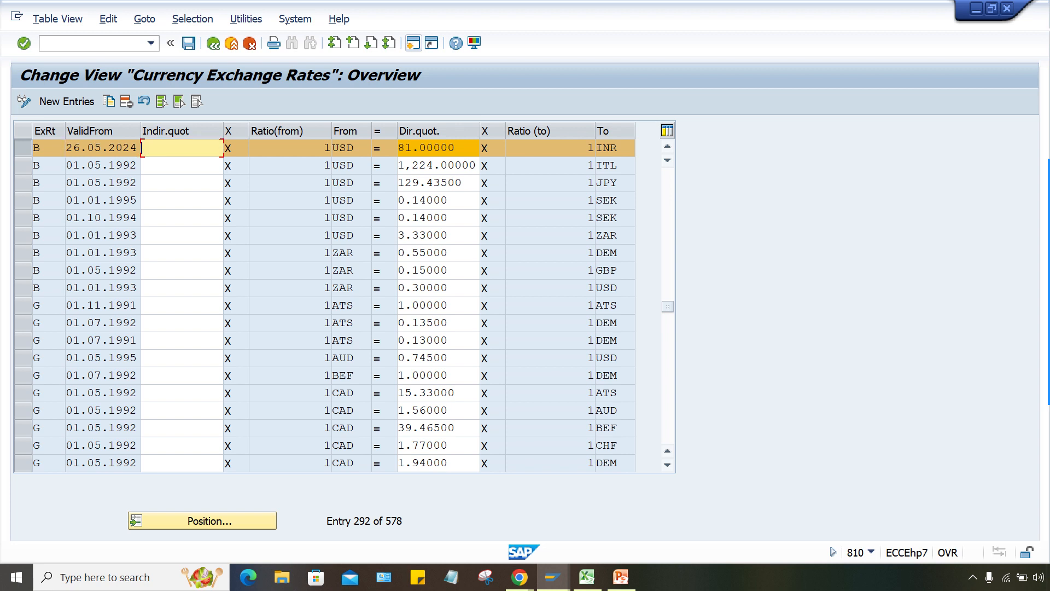
key(Tab)
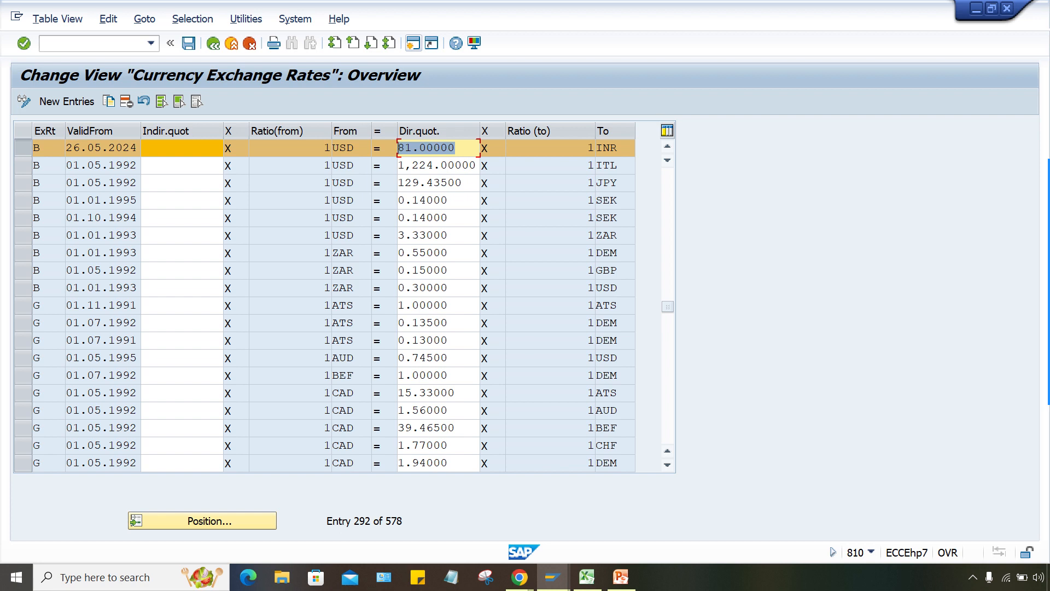
Check the G/L document session and document type SA's exchange rate type, and return to the session with the type B exchange rates
mouse_move(552, 577)
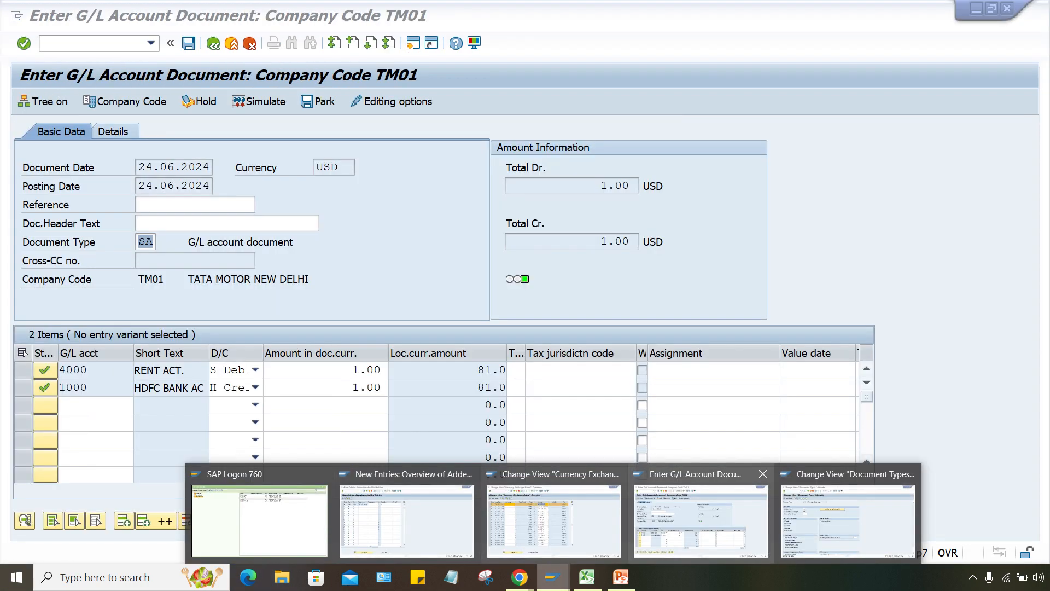
click(701, 519)
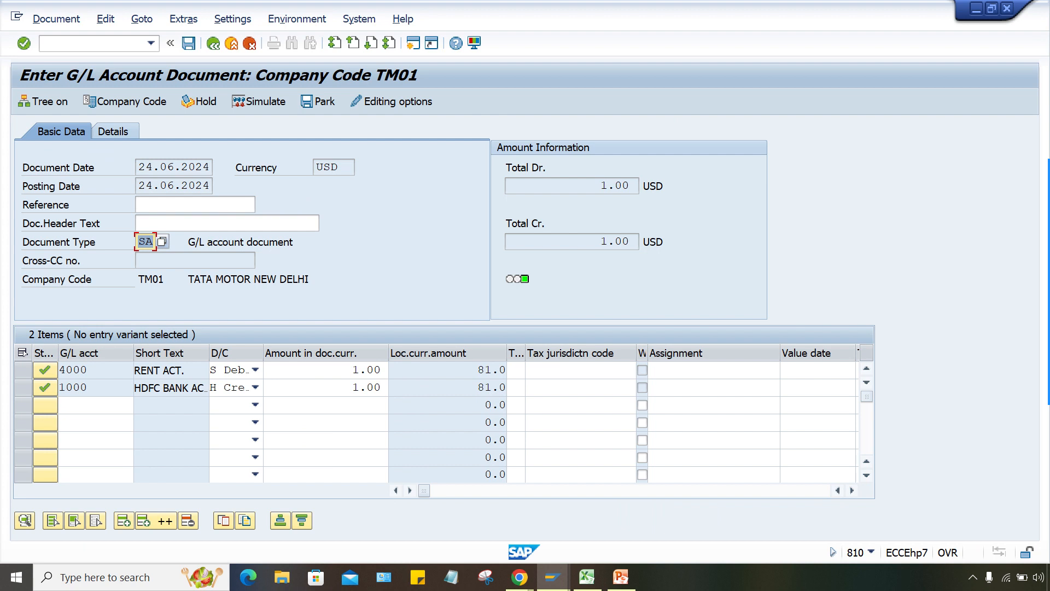
mouse_move(553, 577)
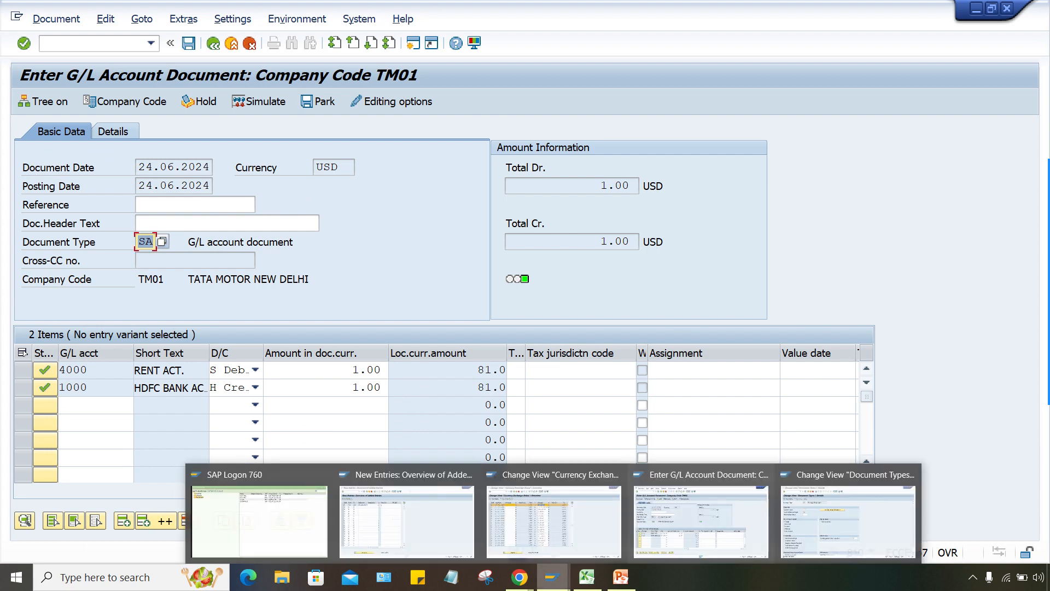
click(851, 516)
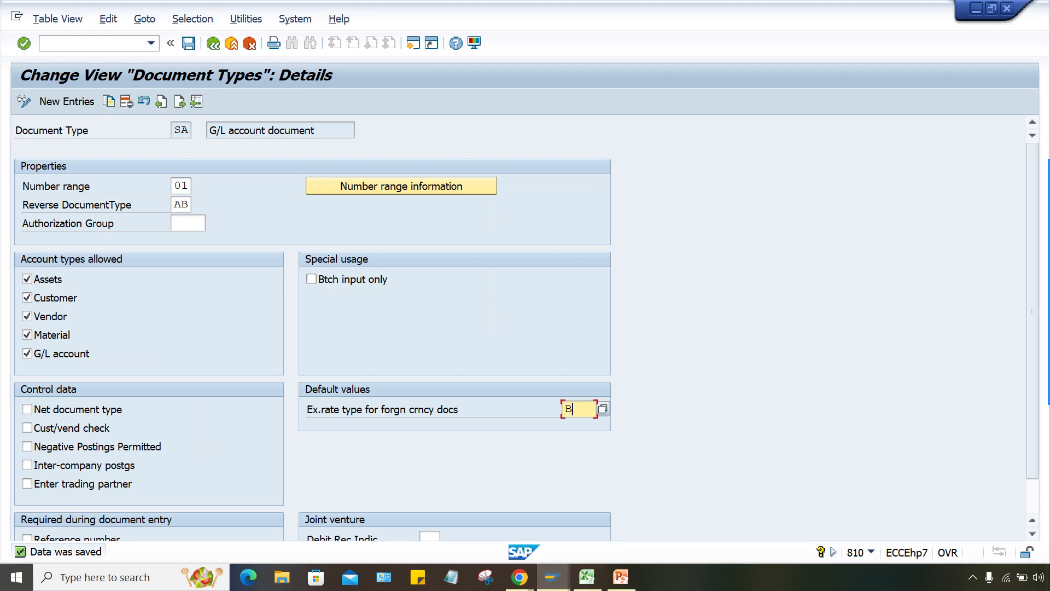
key(shift+Left)
mouse_move(552, 577)
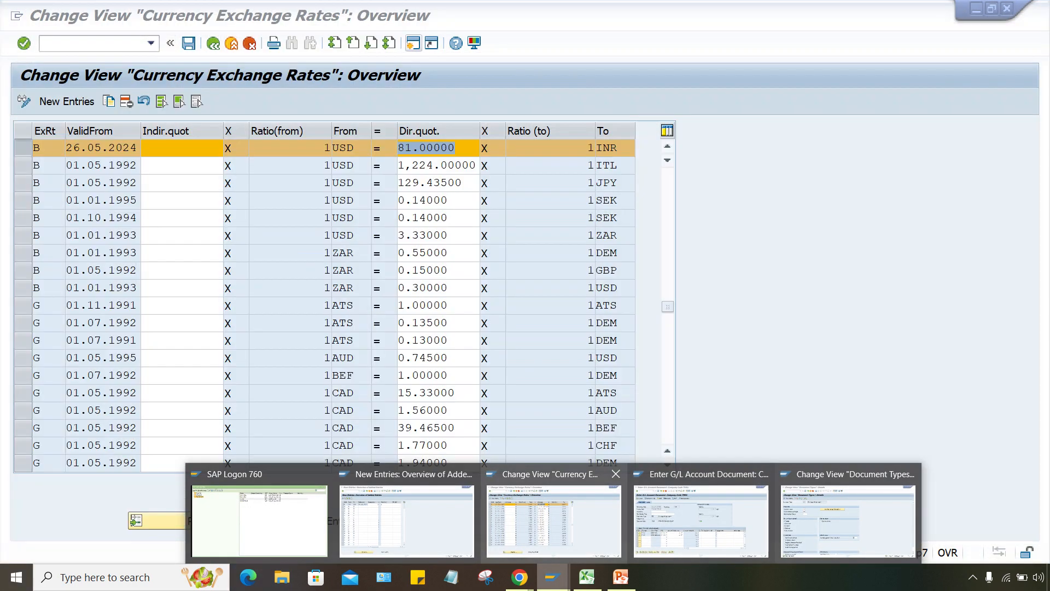
click(553, 512)
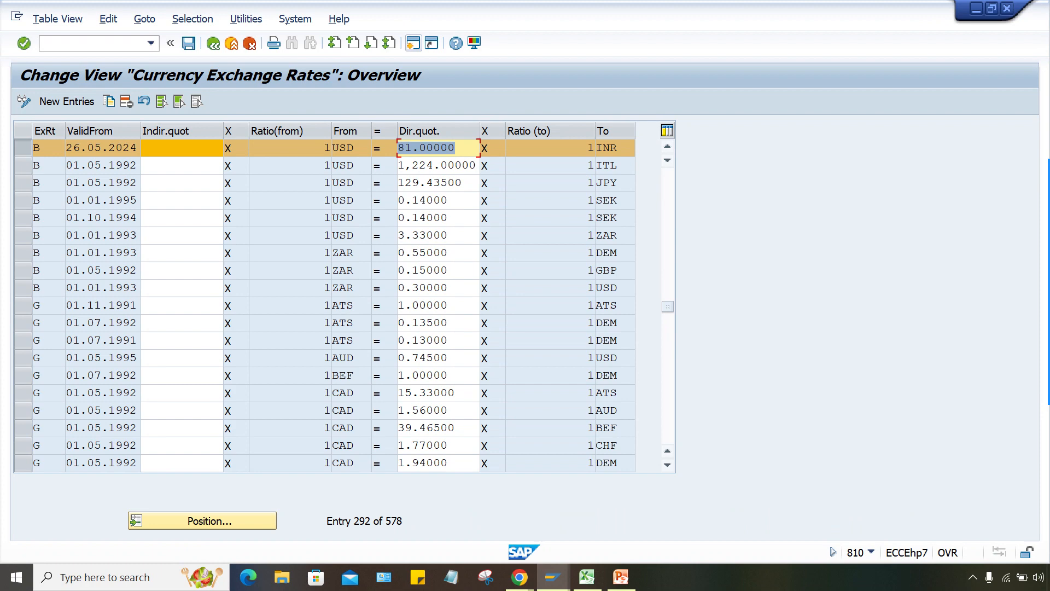
Copy the selected type B USD to INR entry with valid-from date 20.06.2024 and set the copy's direct quotation to 85
click(109, 101)
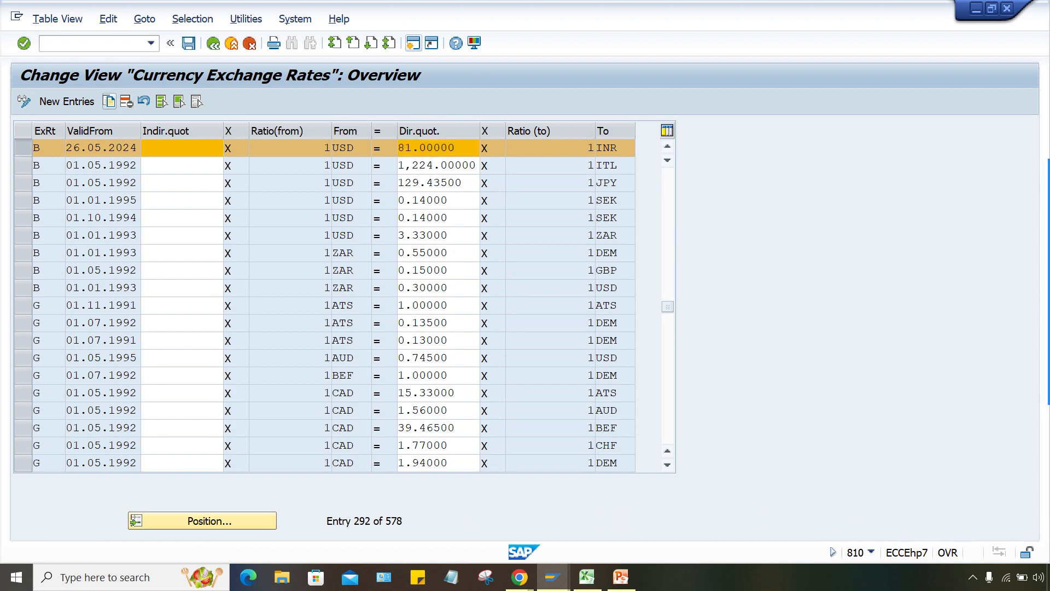
click(94, 148)
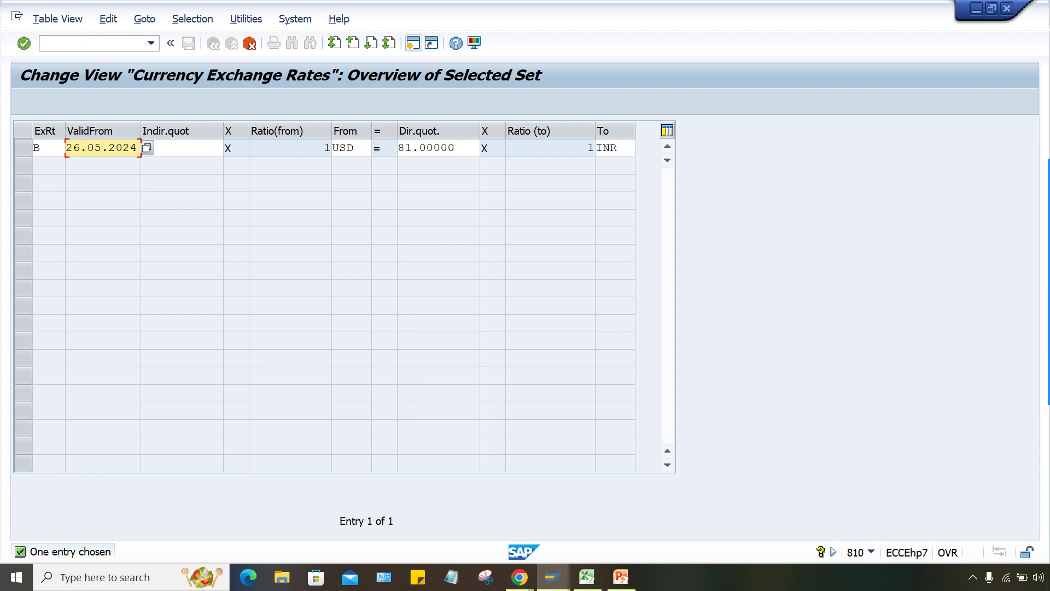
text(06)
key(Return)
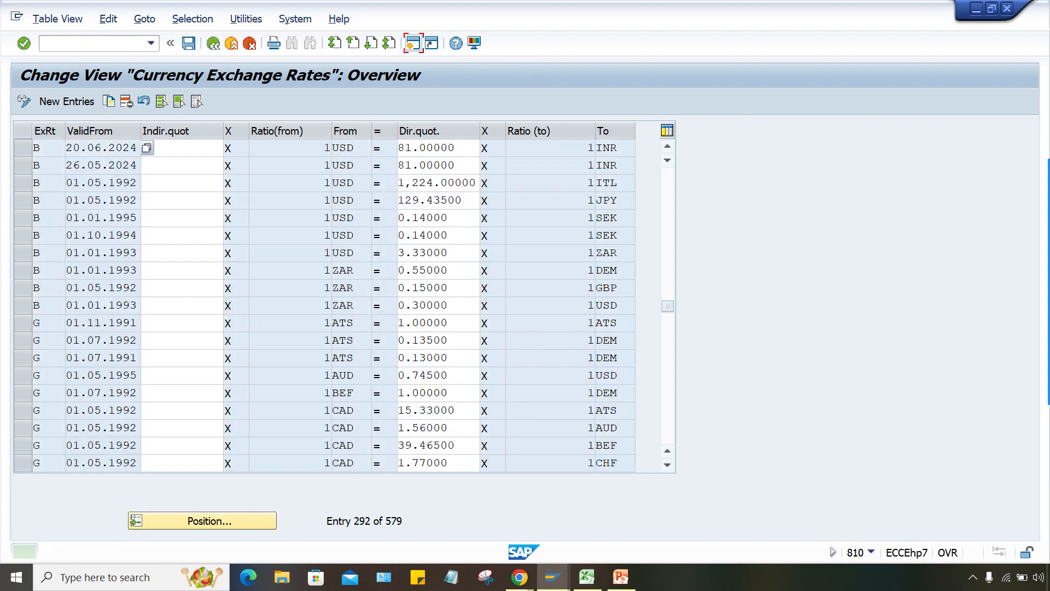
drag(456, 148, 398, 148)
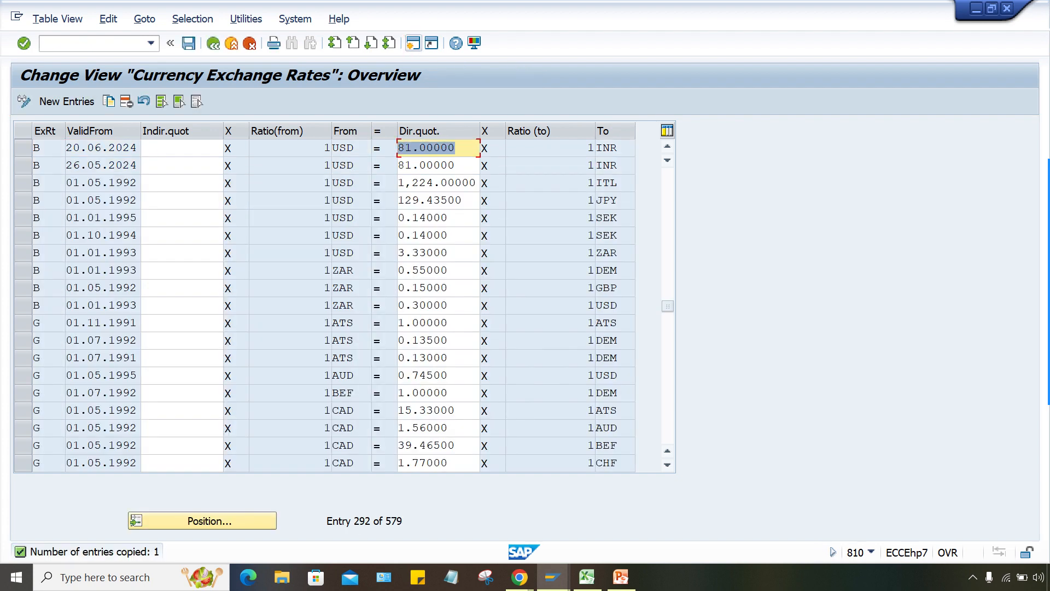
text(85)
key(Return)
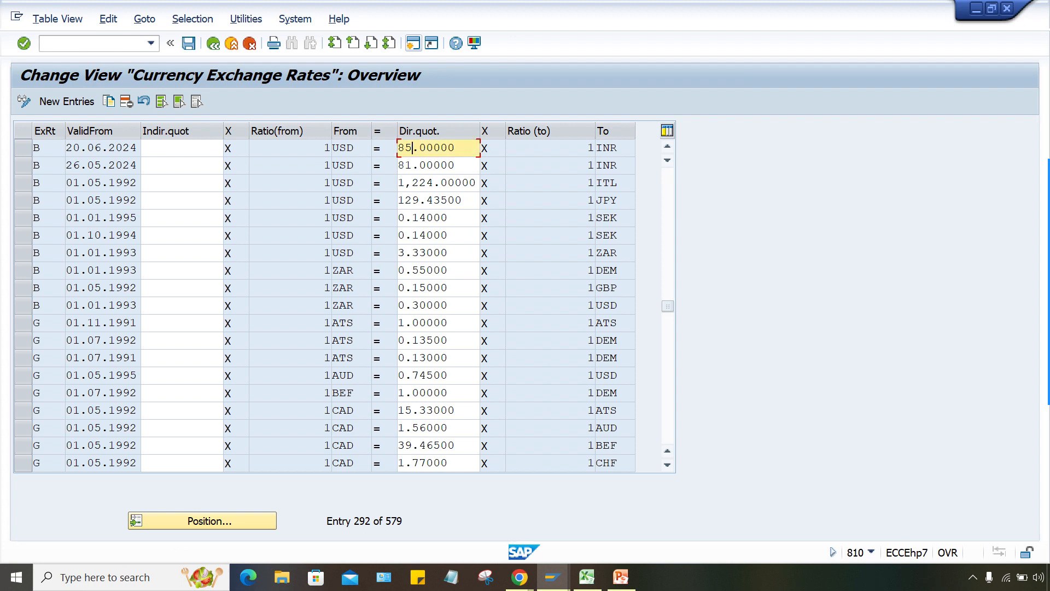
Select both type B USD to INR entries and compare their valid-from dates and direct quotations
key(Up)
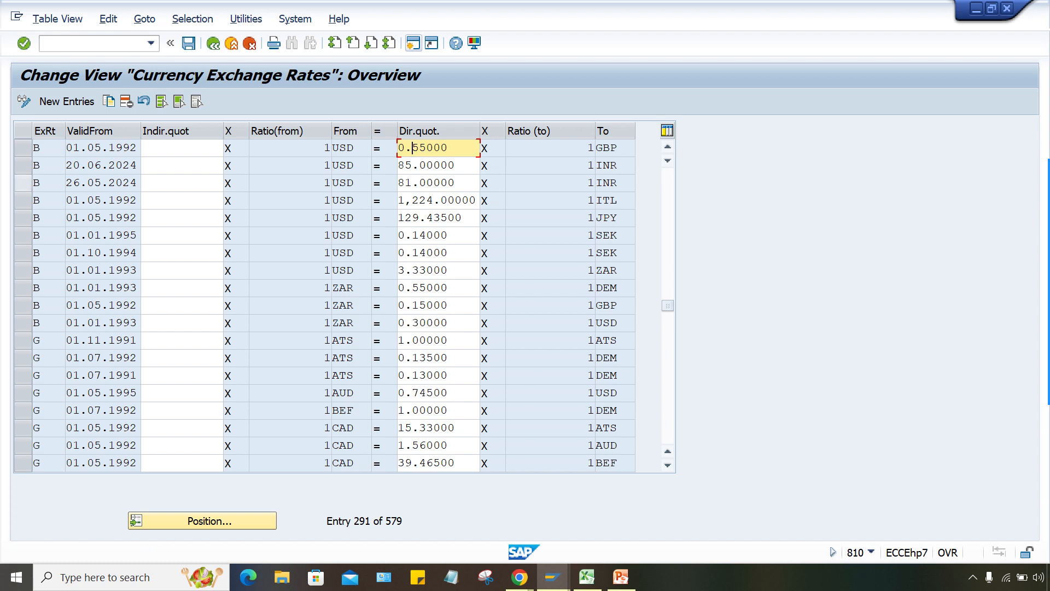
click(23, 165)
shift+click(23, 183)
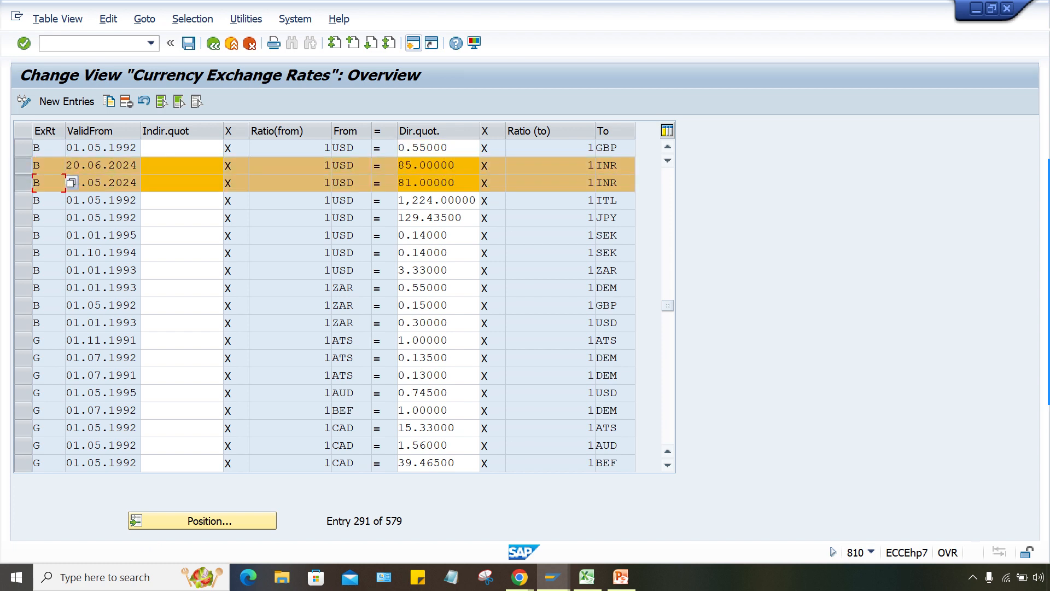
click(164, 183)
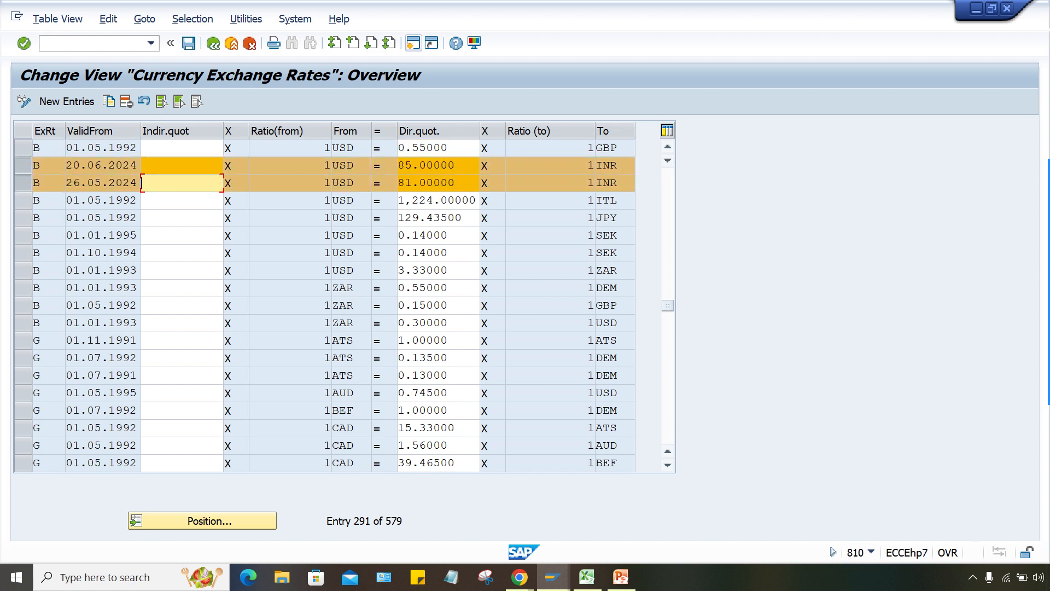
drag(459, 165, 398, 183)
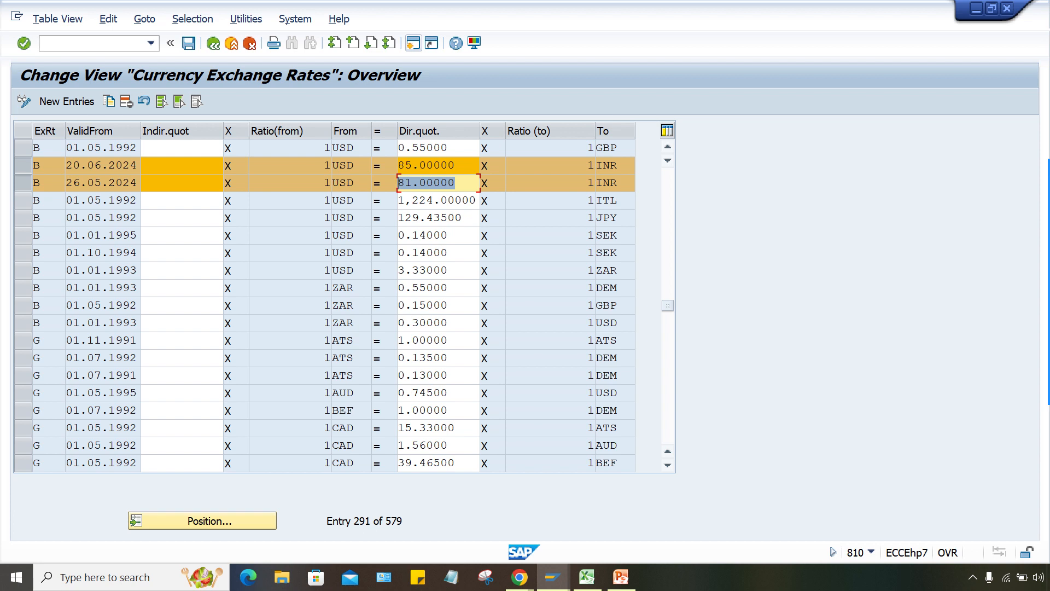
Save the exchange rate entries and switch to the session with the document type SA details
key(ctrl+s)
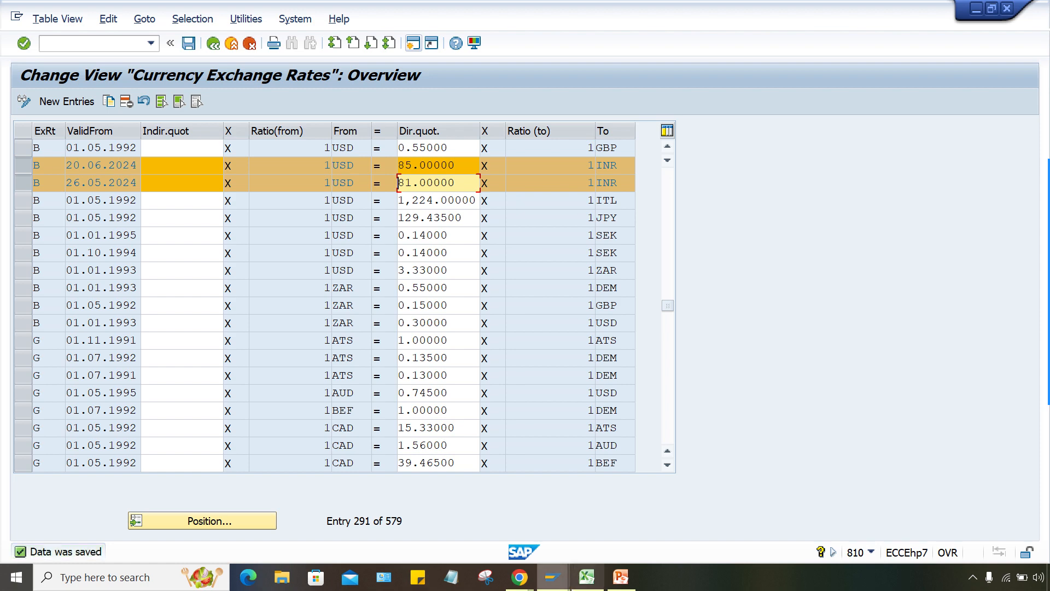
mouse_move(552, 577)
click(848, 520)
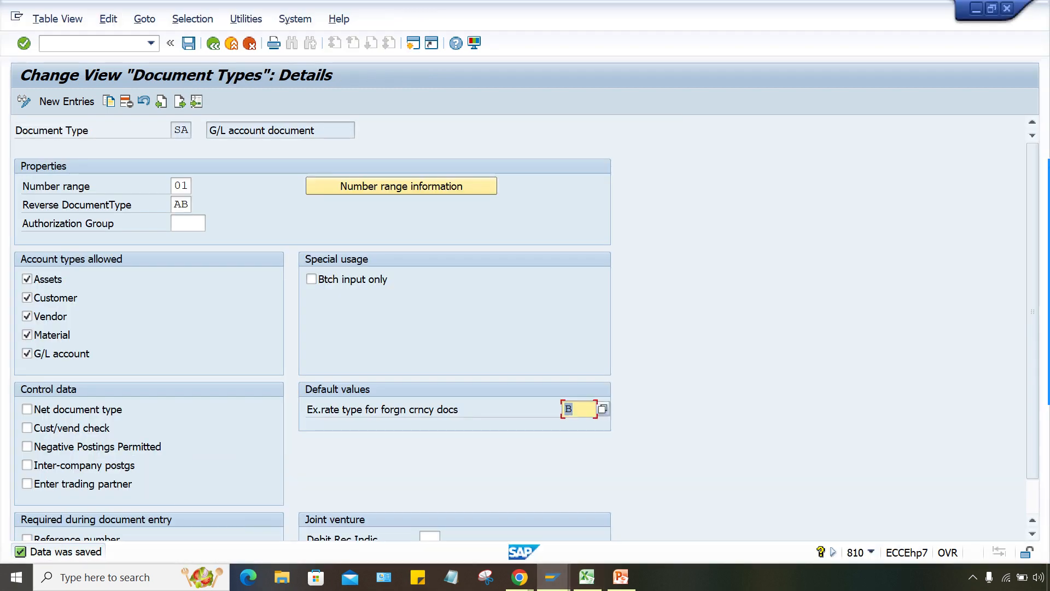
Save the details of document type SA and switch to the session with the TM01 G/L account document
key(Return)
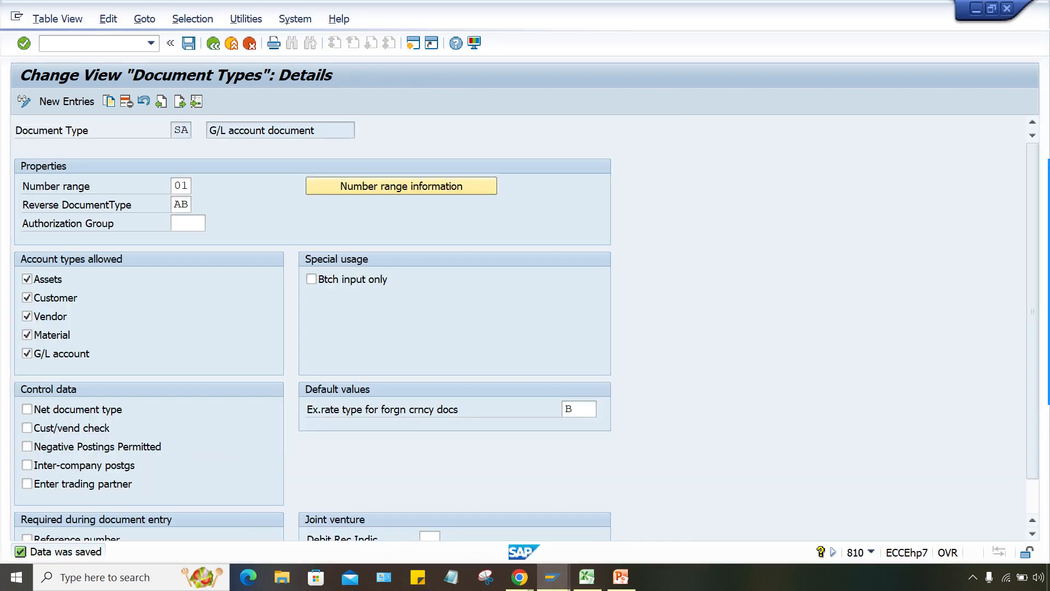
key(ctrl+s)
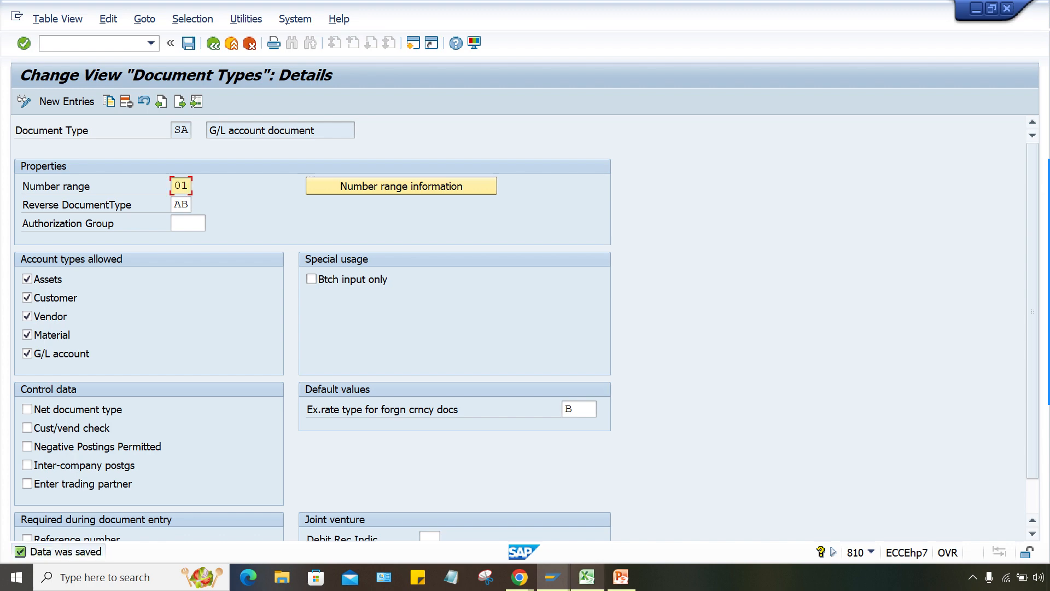
mouse_move(553, 577)
click(701, 521)
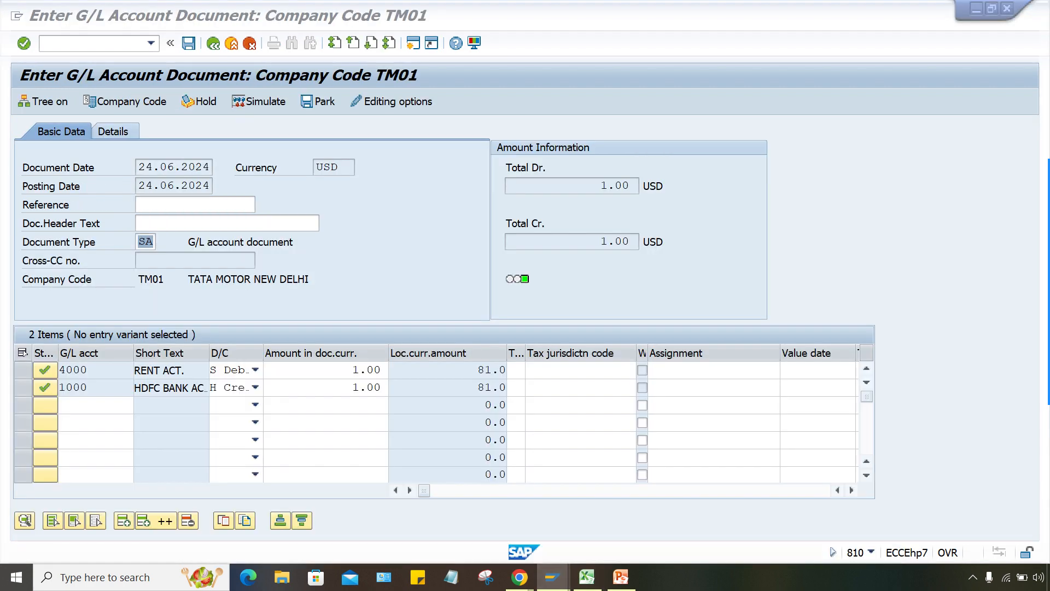
Restart transaction FB50 and begin a new G/L document dated 24.06.2024 with currency USD
click(151, 43)
click(54, 71)
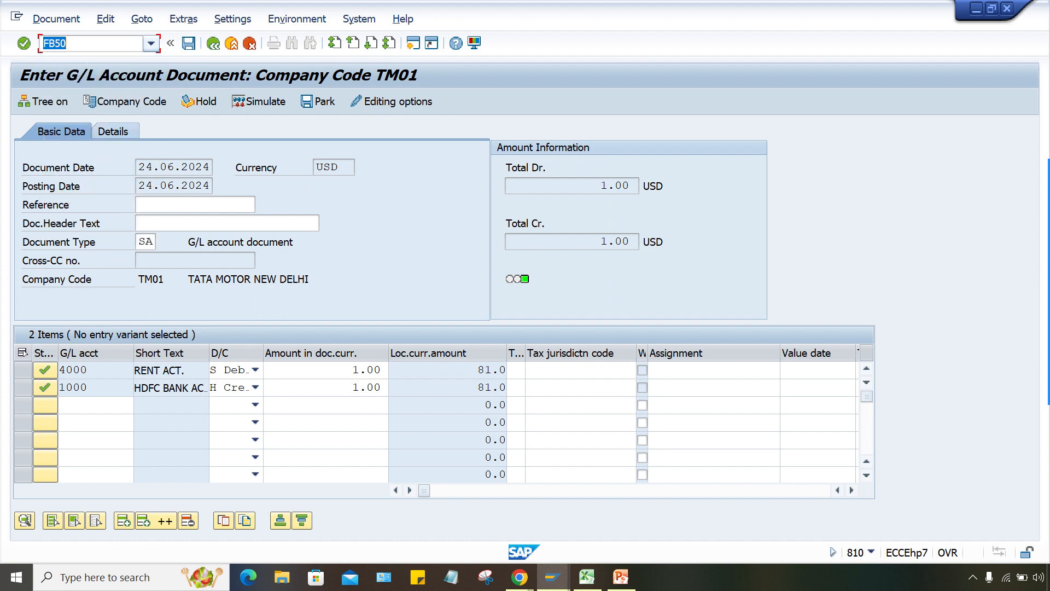
click(44, 43)
key(Return)
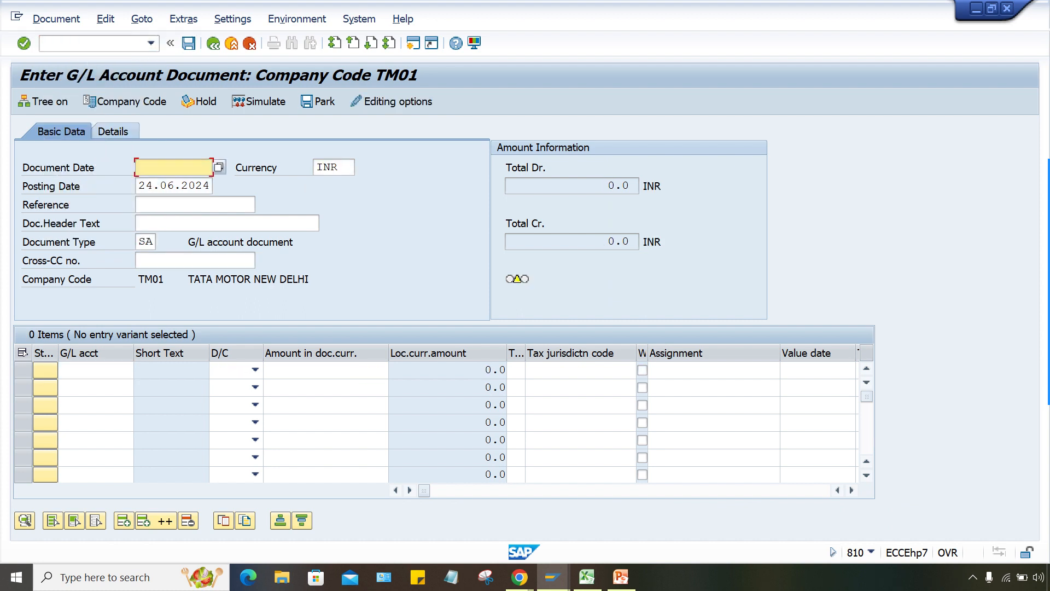
key(BackSpace)
key(Down)
key(Return)
key(Tab)
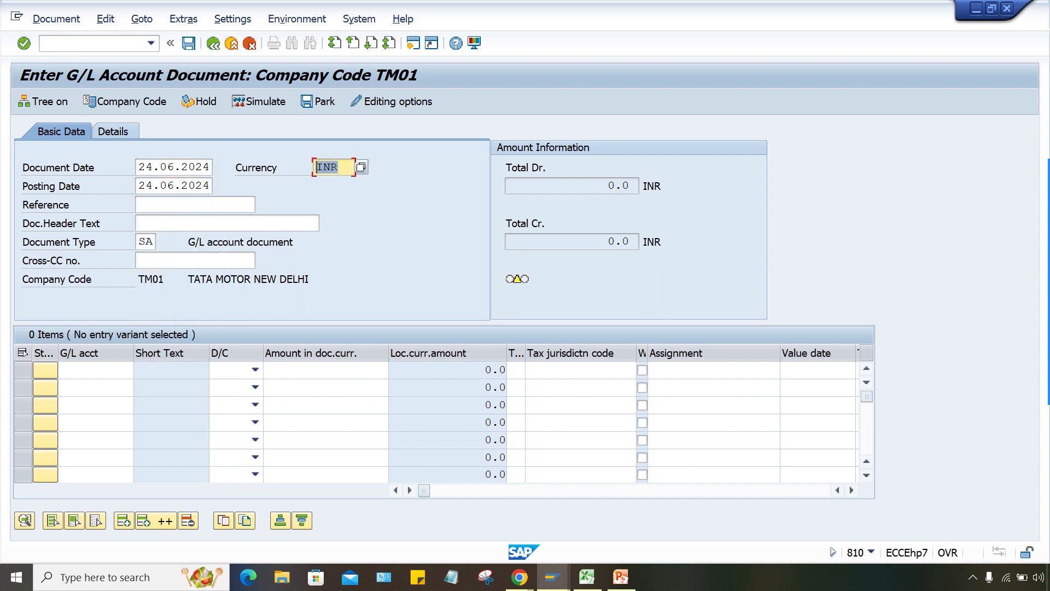
text(USD)
key(Return)
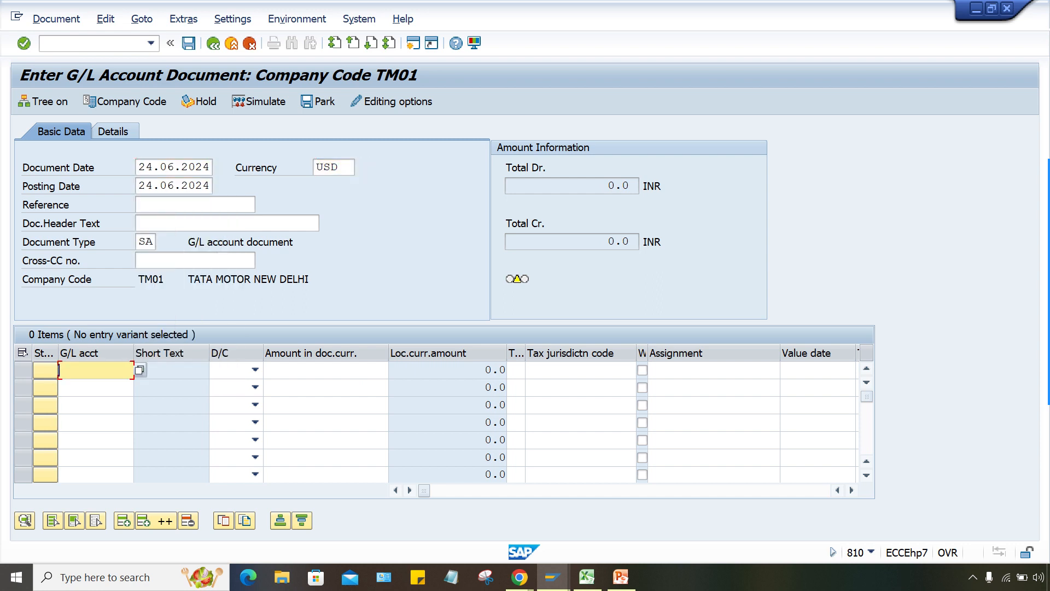
Enter G/L account 4000 as a debit line and G/L account 1000 as a credit line
key(Return)
key(Down)
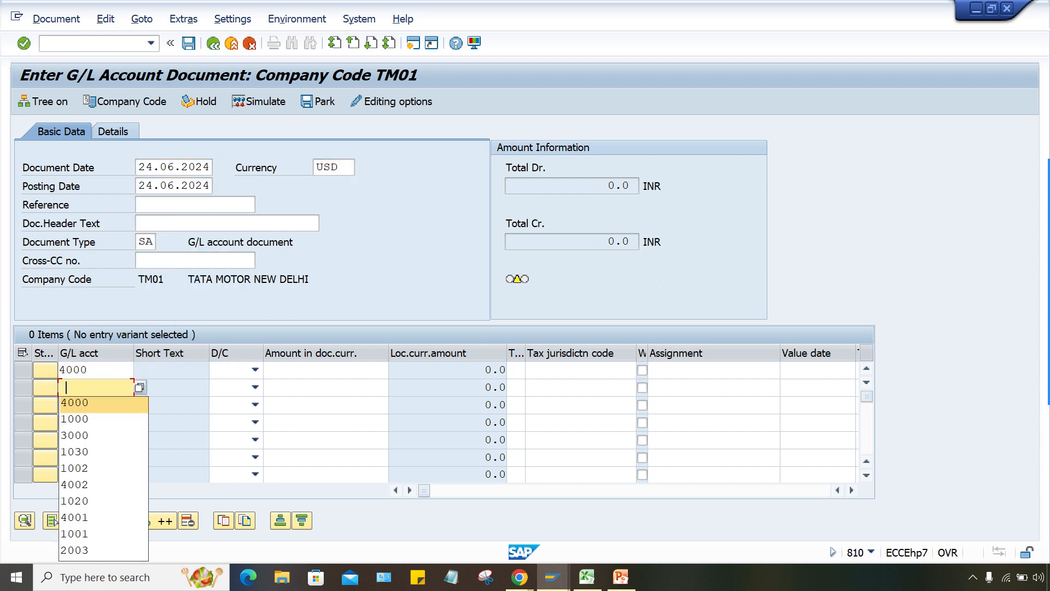
key(Down)
key(Return)
click(255, 369)
click(232, 404)
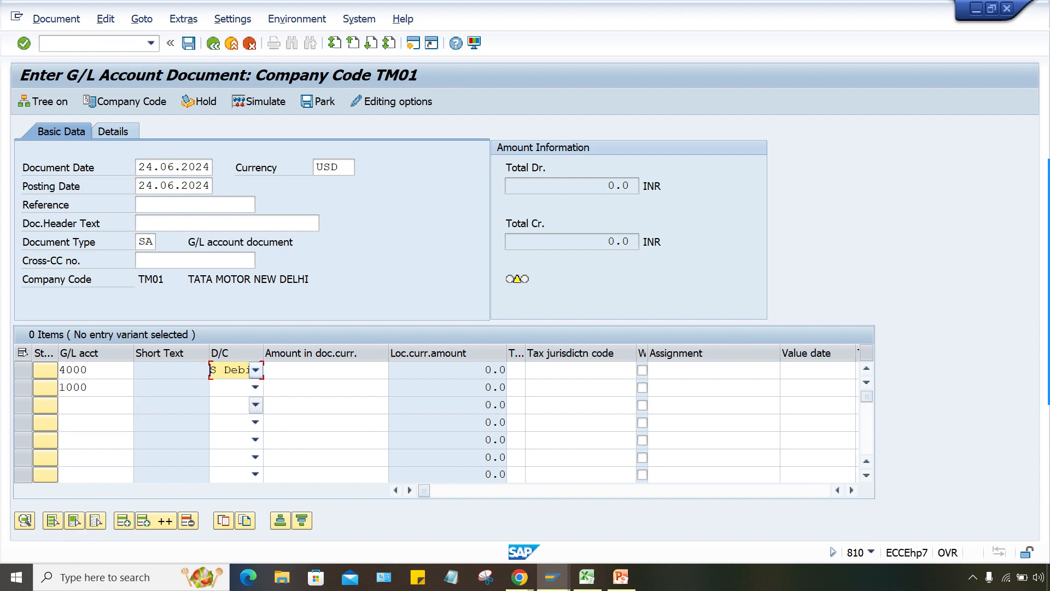
click(255, 388)
click(253, 404)
Set the document currency amount to 1 on both lines and validate the entries to convert them to local currency
click(312, 370)
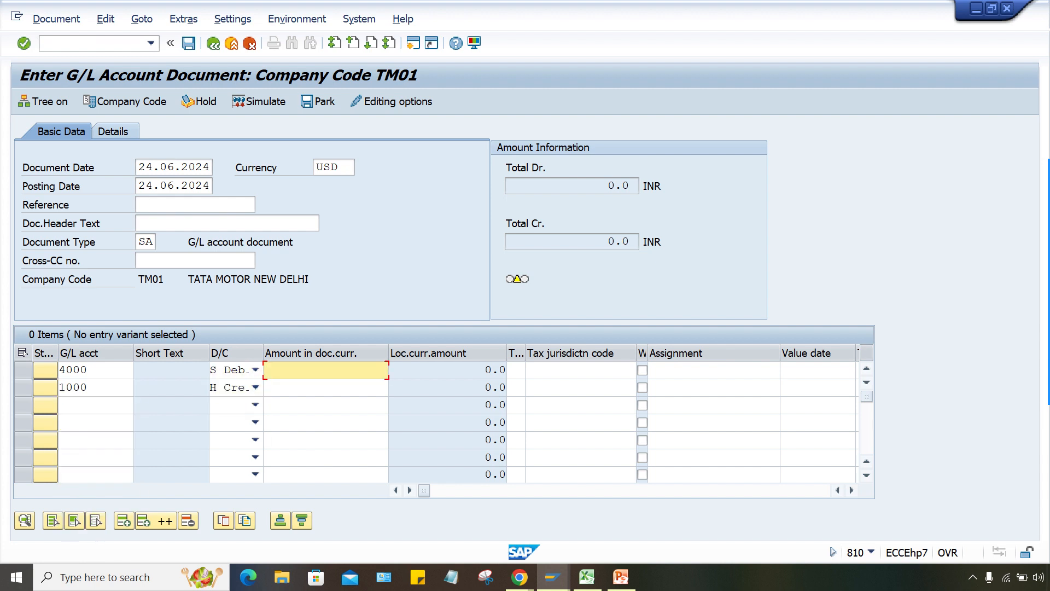
text(1)
key(Down)
key(Return)
key(Down)
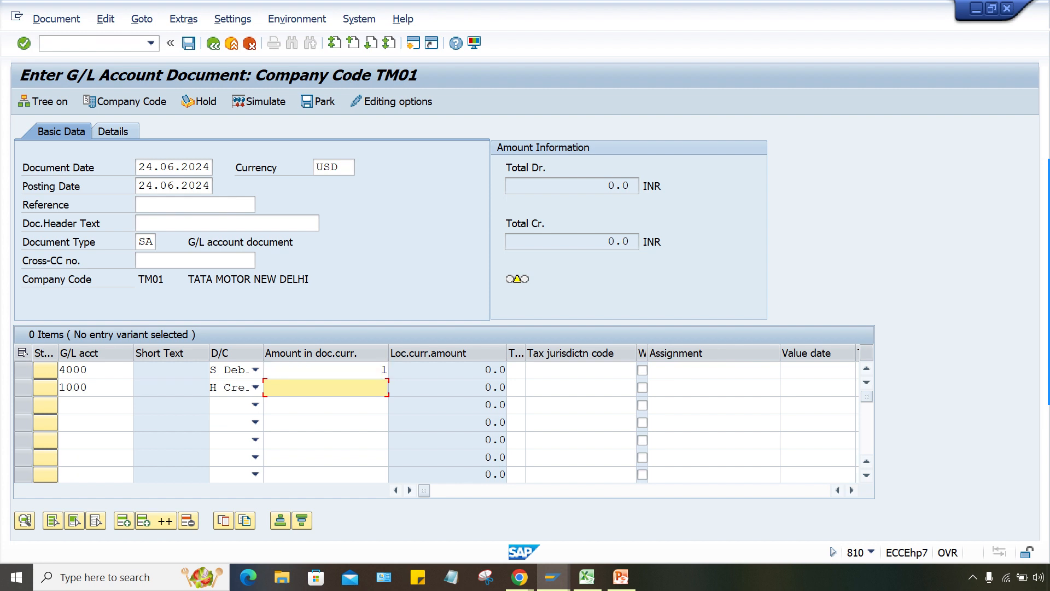
text(1)
click(309, 279)
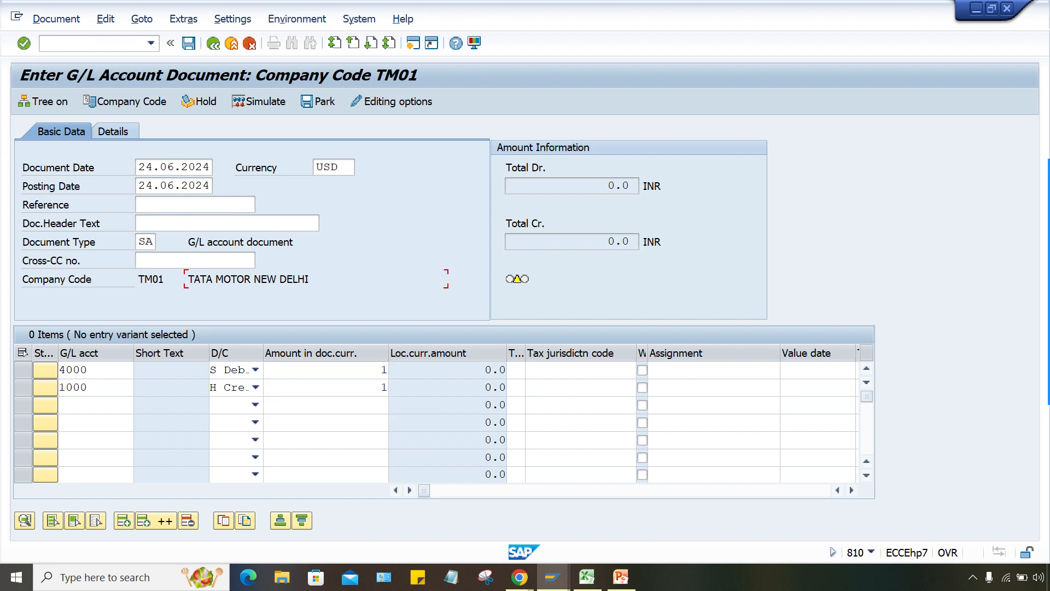
key(Return)
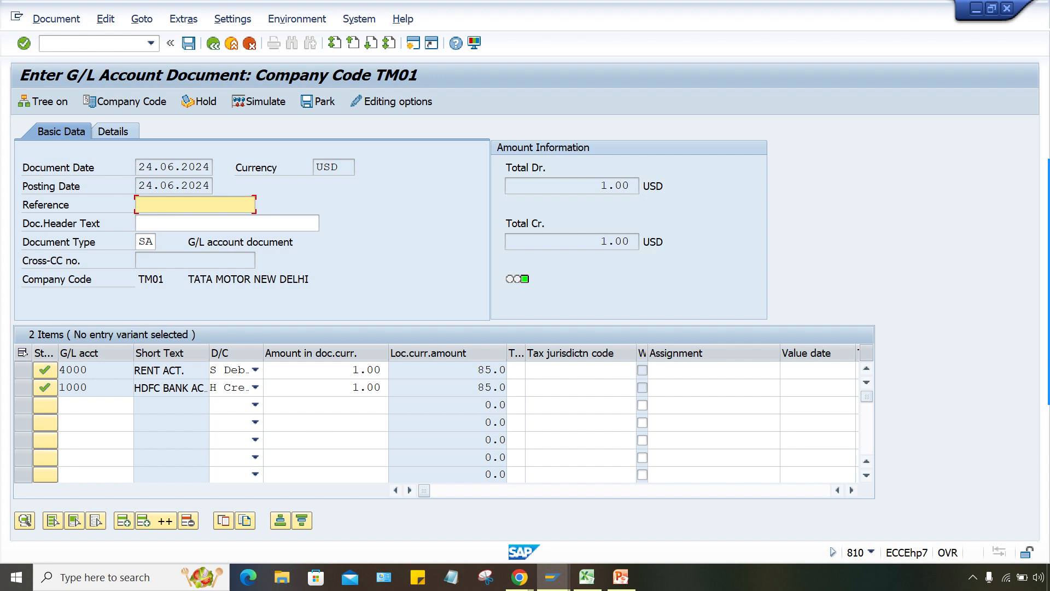
Check the type B USD to INR quotation valid from 20.06.2024 against document type SA's exchange rate type, and return to the rates
mouse_move(553, 578)
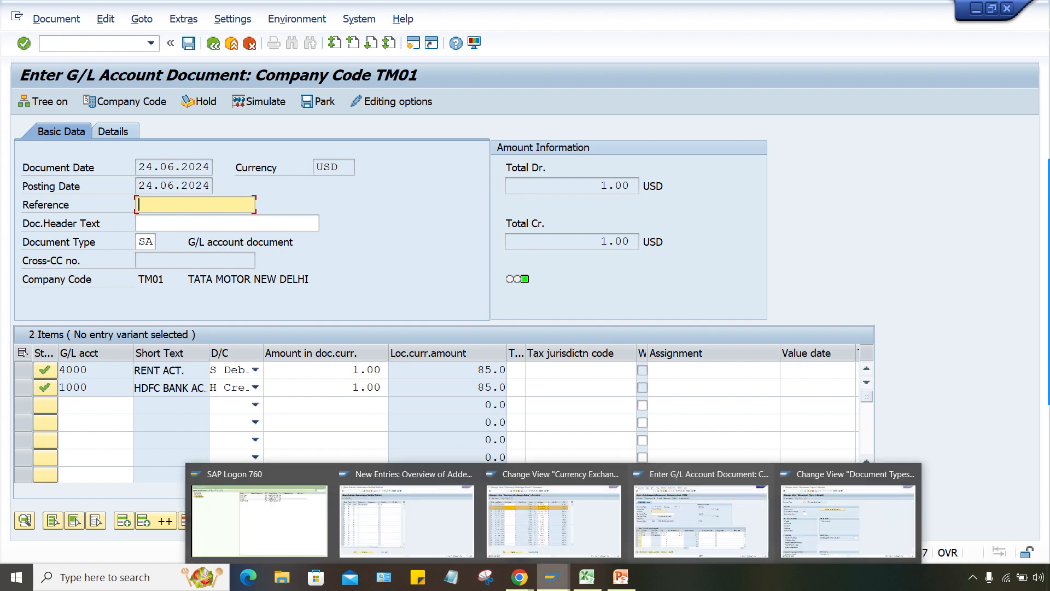
click(553, 517)
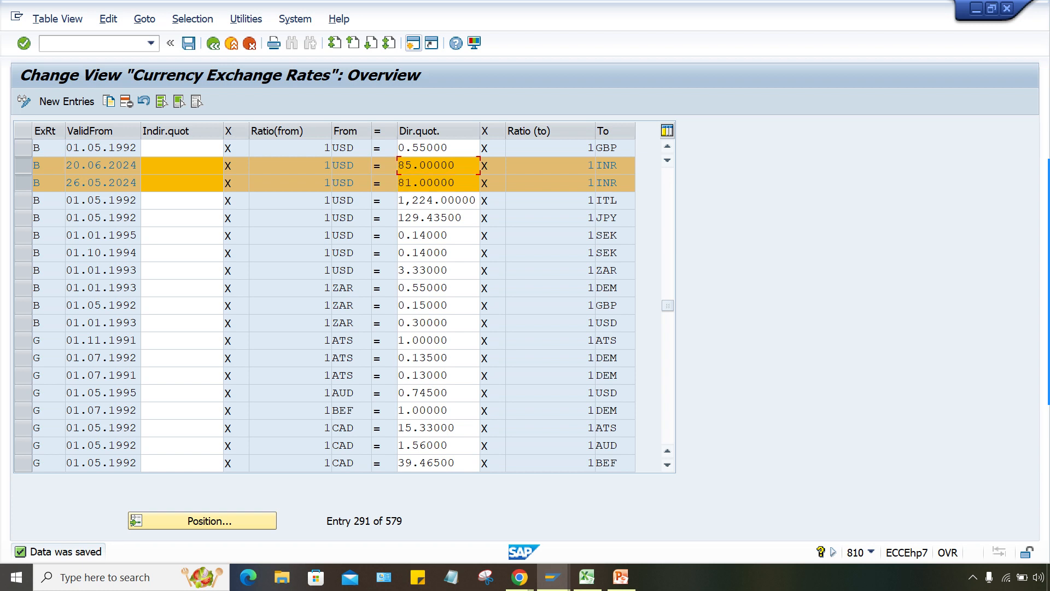
drag(456, 165, 398, 165)
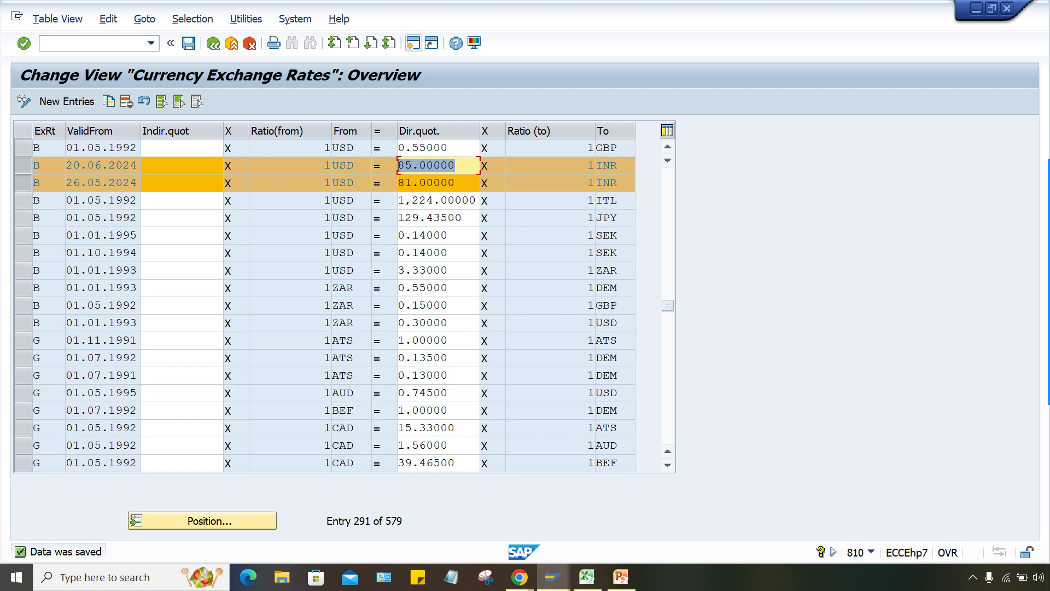
mouse_move(553, 577)
click(848, 521)
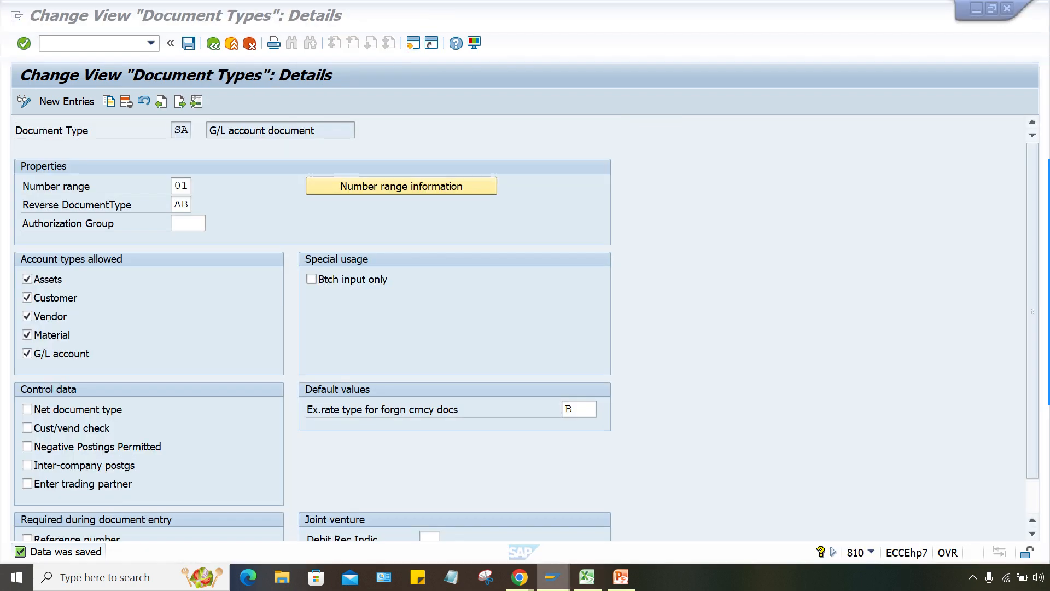
drag(578, 410, 565, 409)
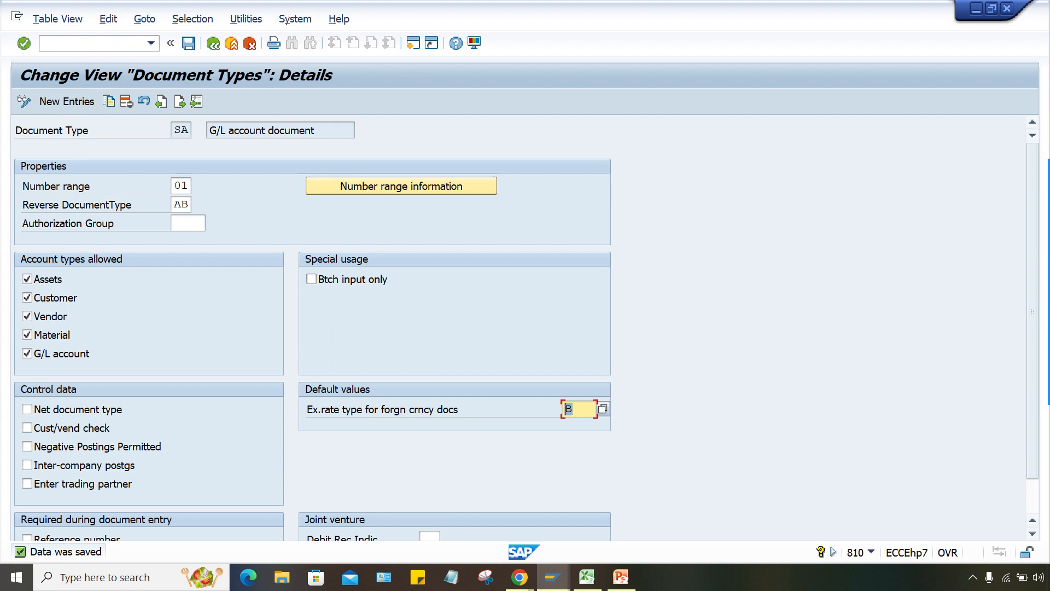
mouse_move(553, 577)
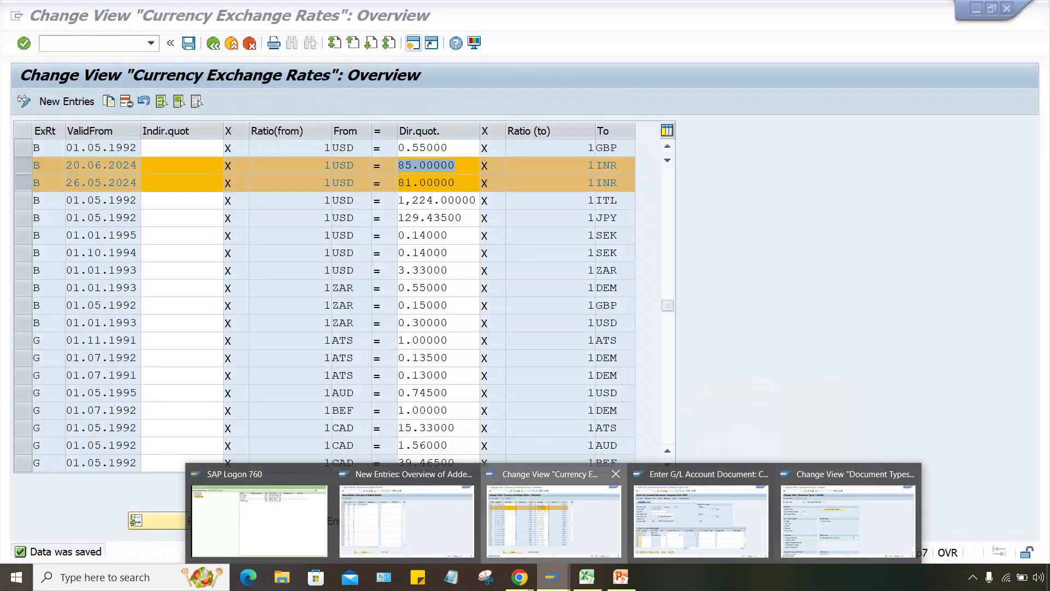
click(553, 519)
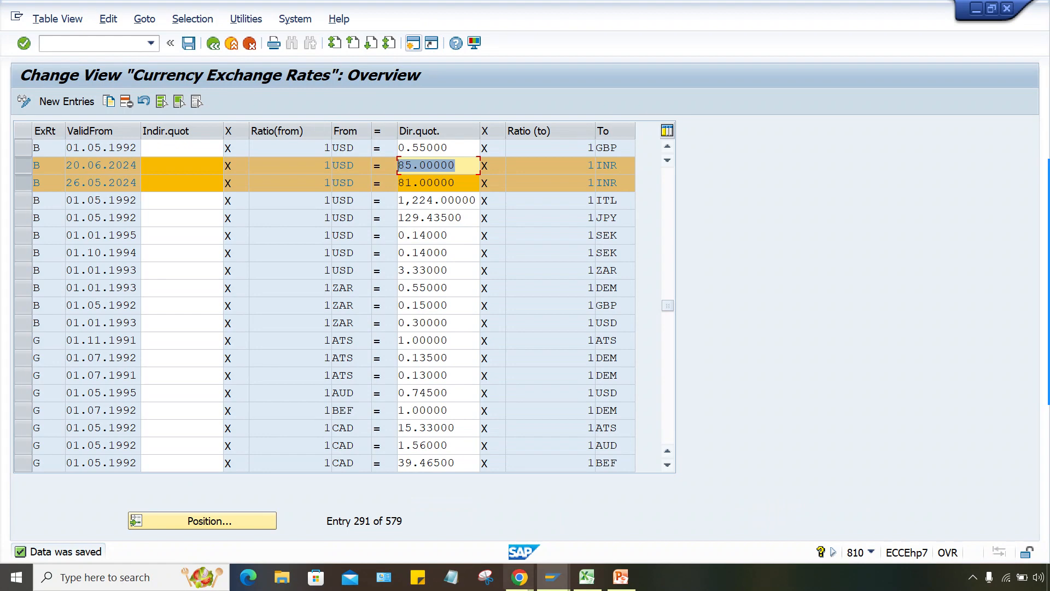
Clear the exchange rate type for foreign currency documents in document type SA and save the change
mouse_move(552, 577)
click(848, 520)
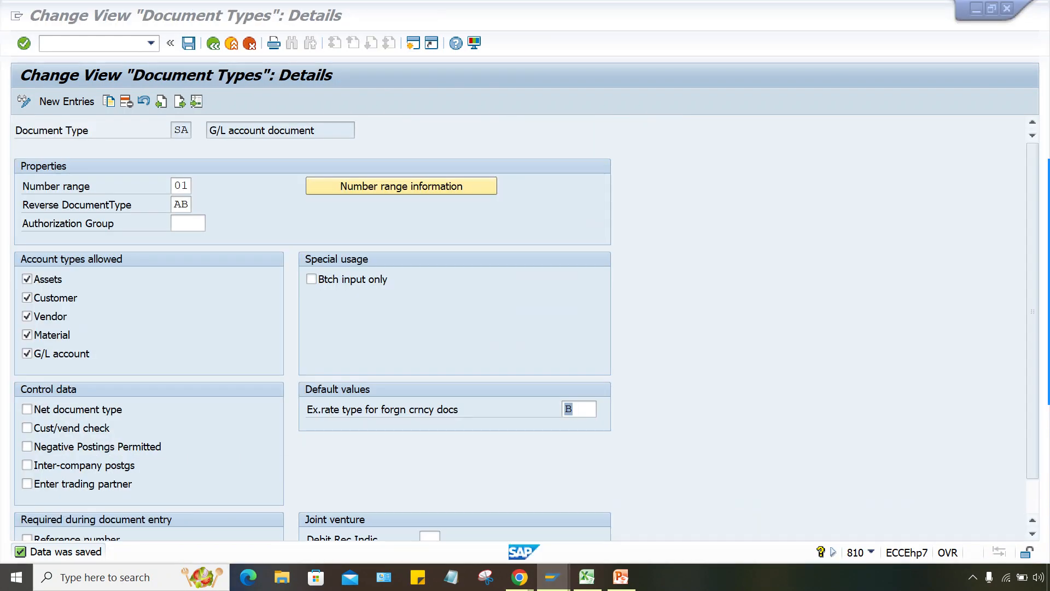
key(BackSpace)
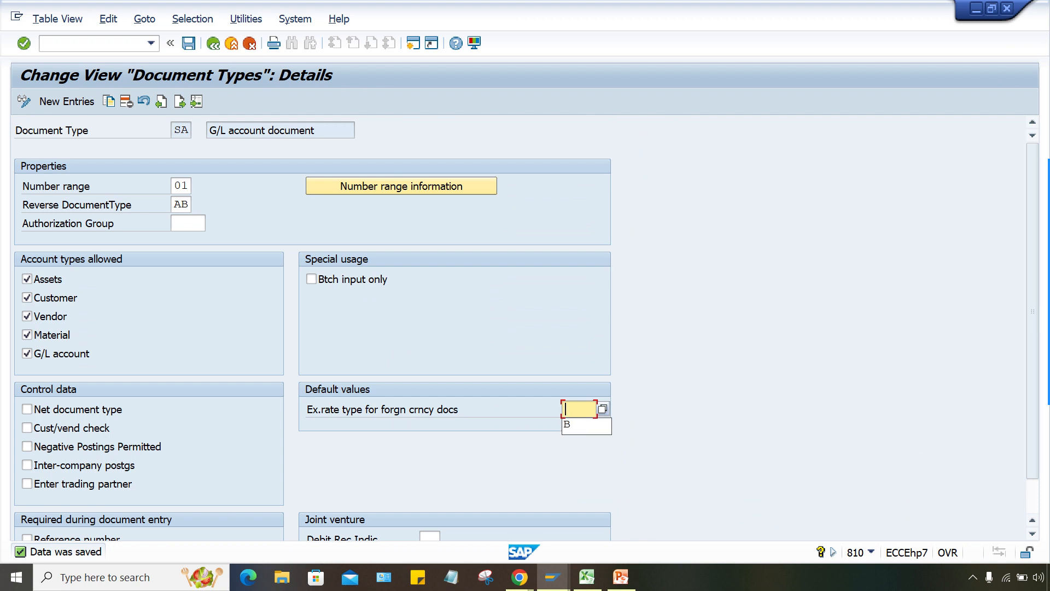
text(B)
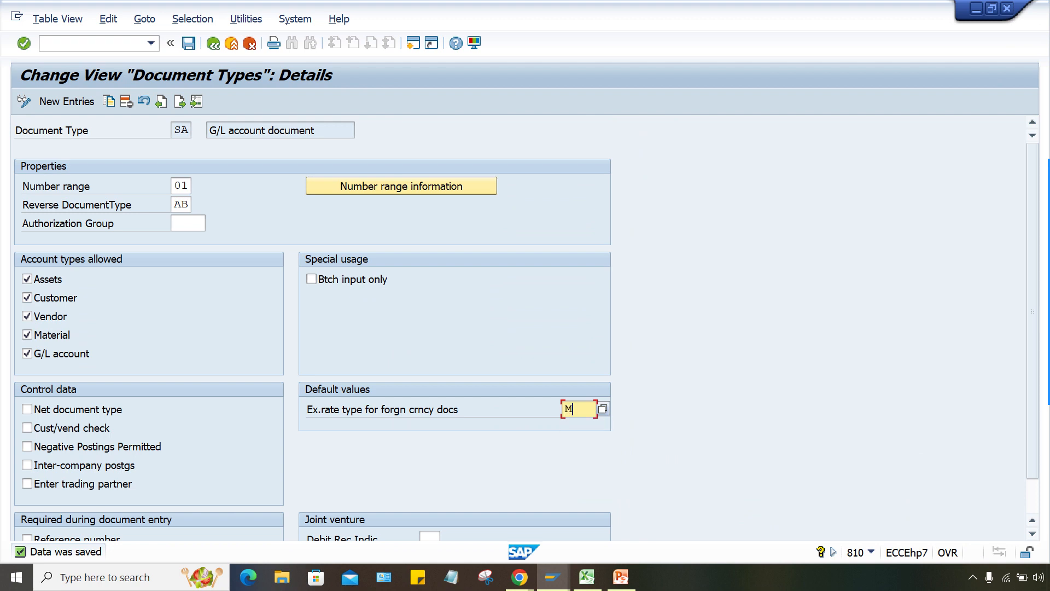
key(BackSpace)
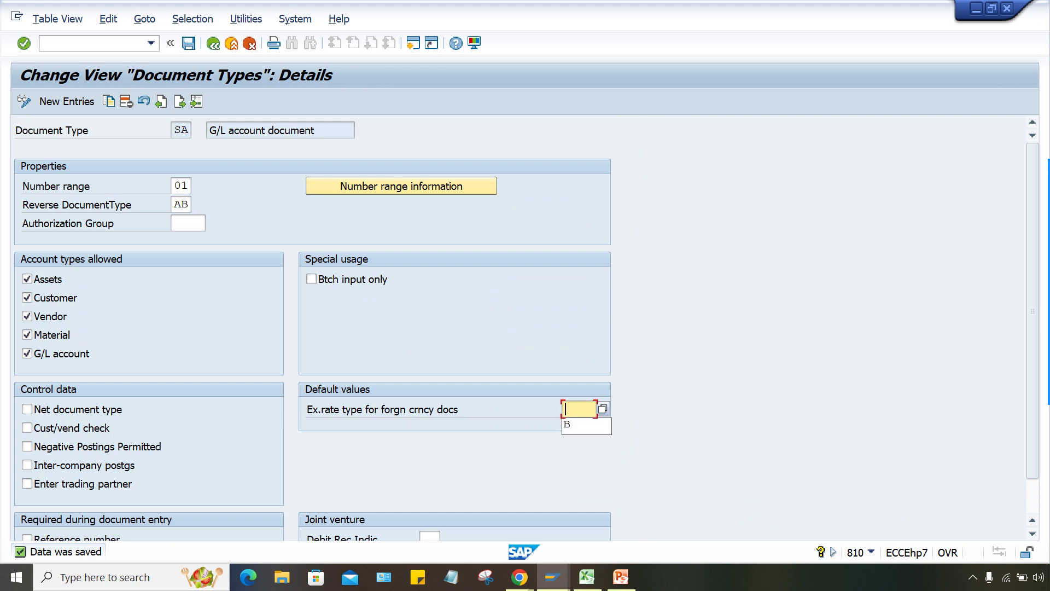
key(ctrl+s)
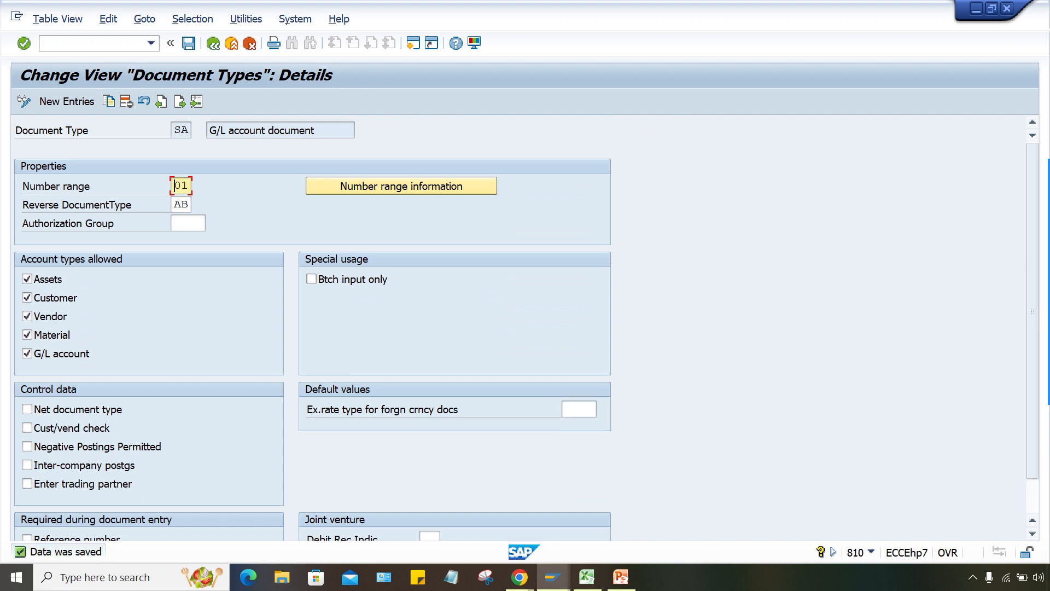
click(578, 409)
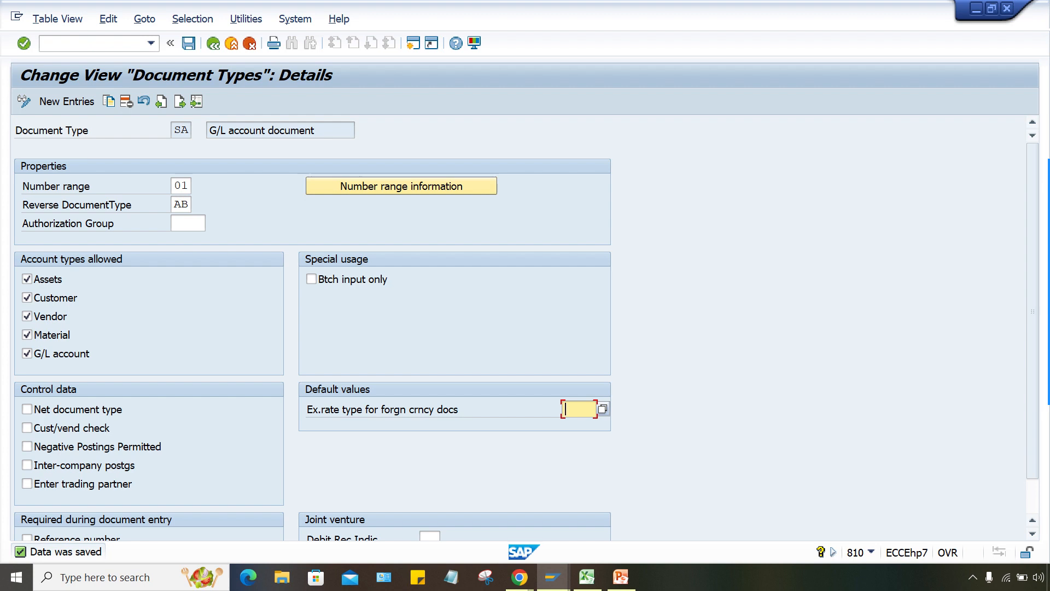
text(M)
key(BackSpace)
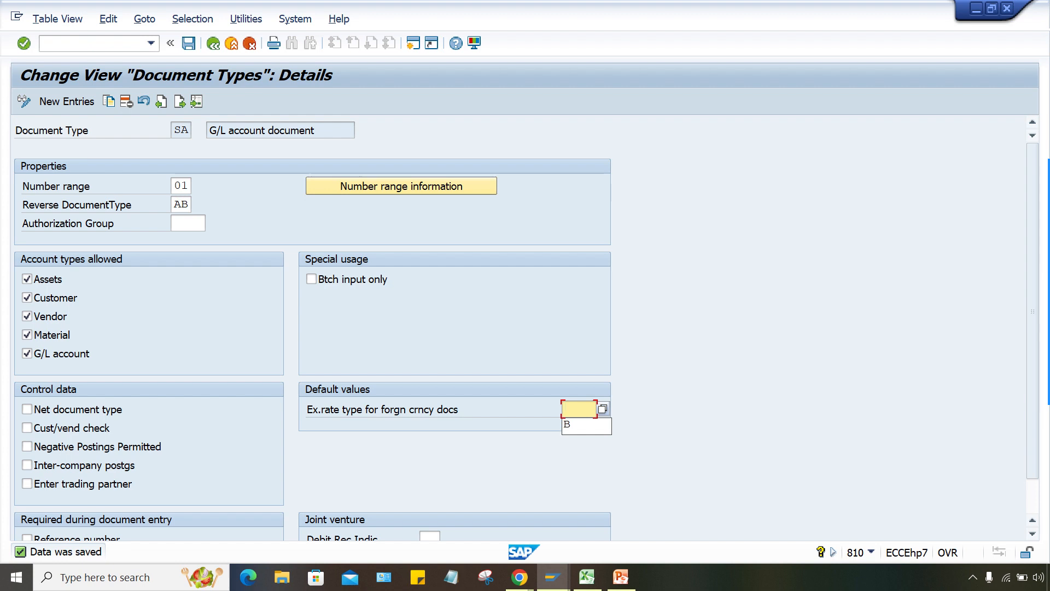
key(Return)
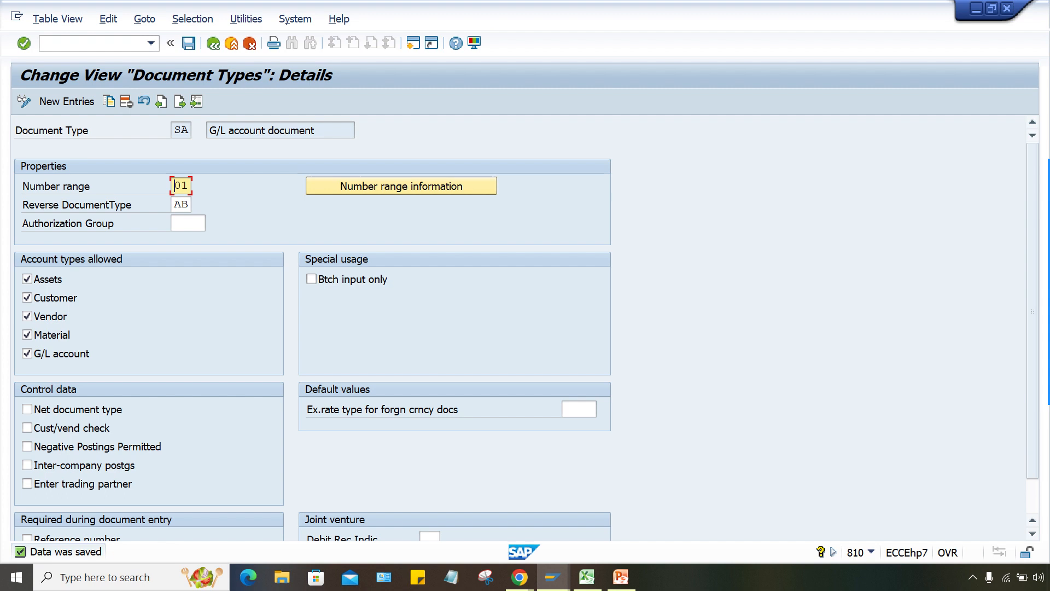
click(579, 409)
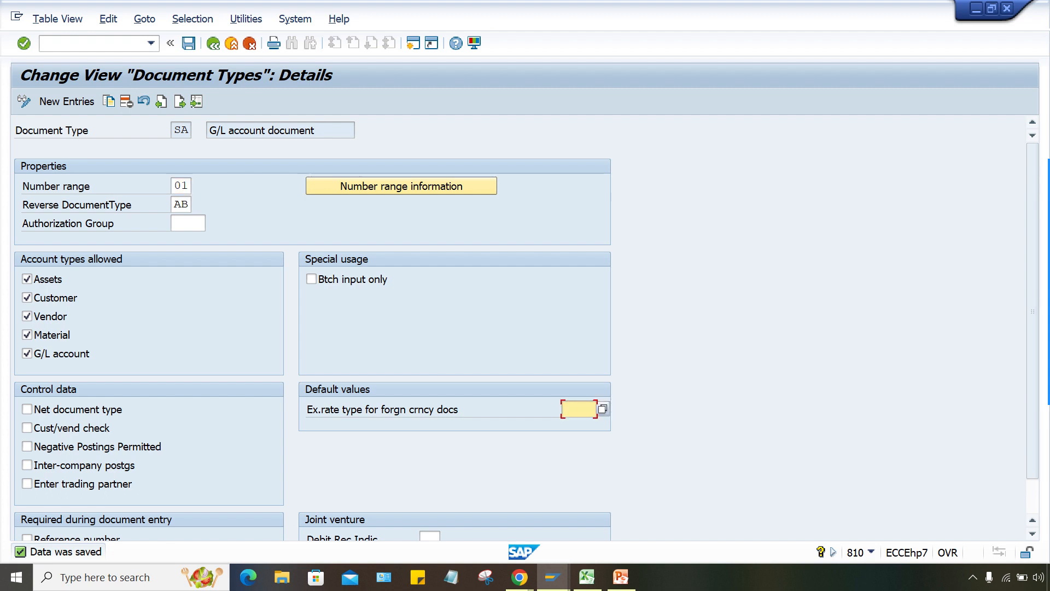
Switch to the G/L document session and start a new FB50 document dated 24.06.2024 with currency USD
mouse_move(552, 577)
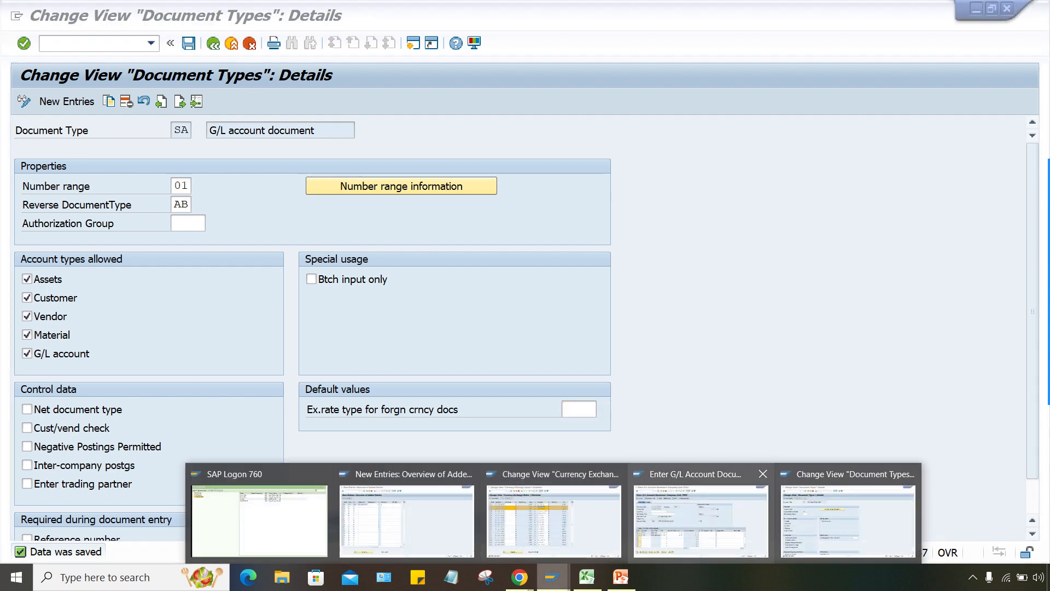
click(697, 514)
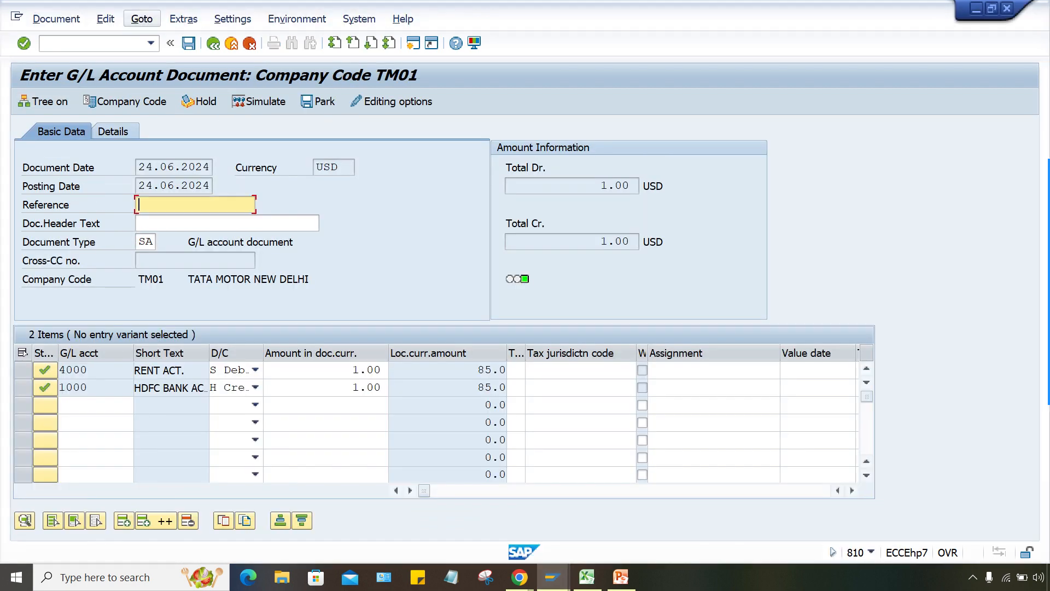
click(151, 43)
click(98, 59)
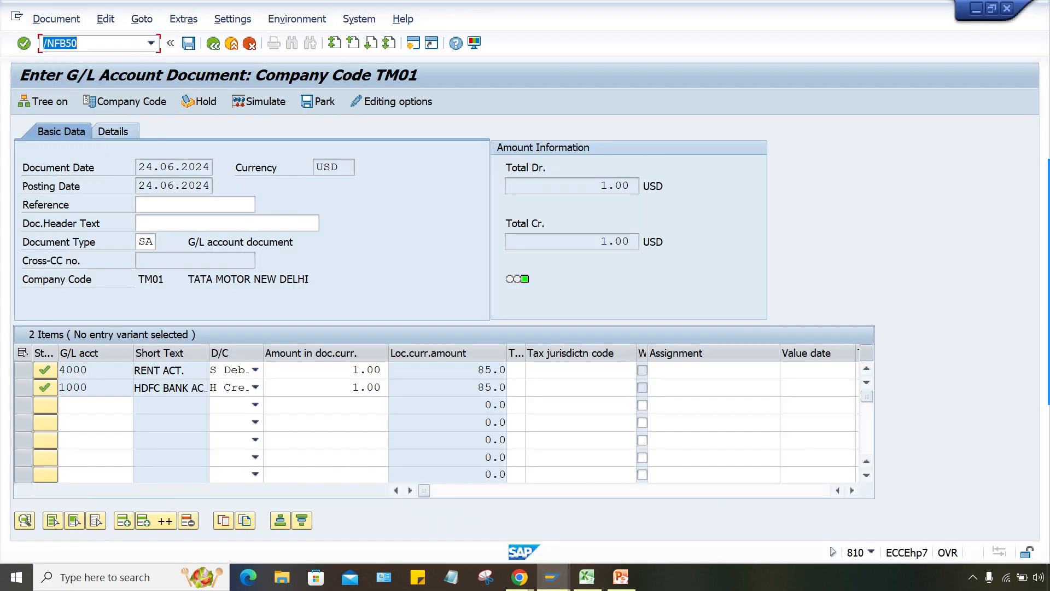
key(Return)
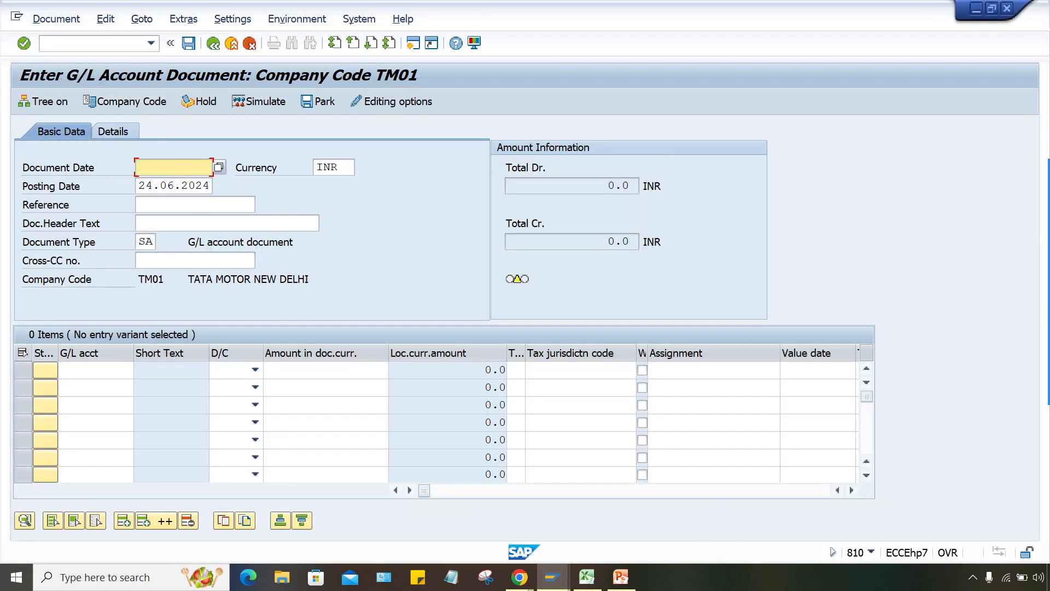
key(Down)
key(Return)
key(Tab)
click(335, 184)
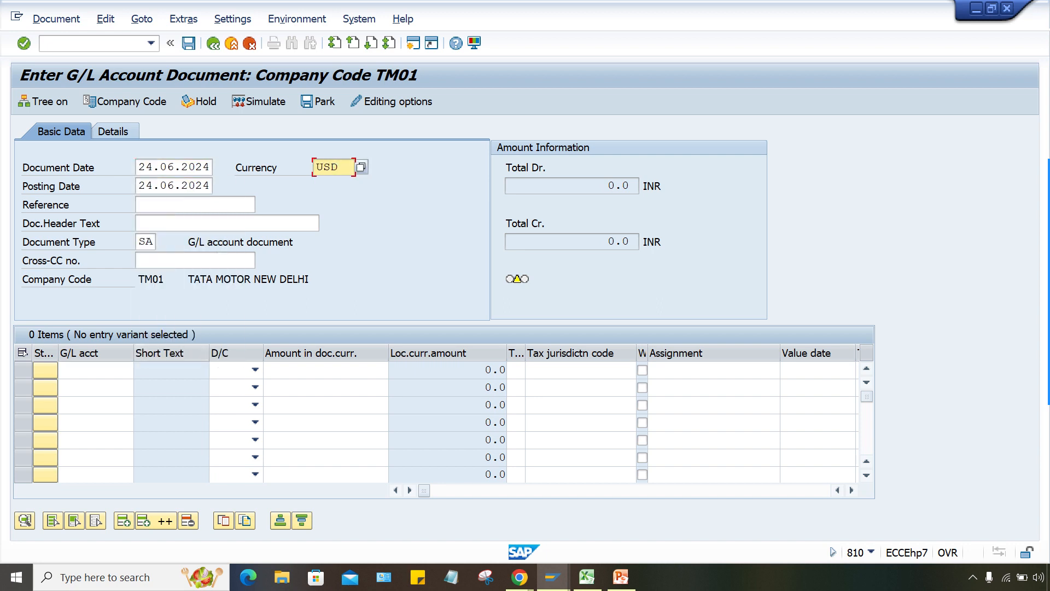
Enter a debit line for G/L account 4000 with document currency amount 1 and validate it
click(90, 370)
click(82, 386)
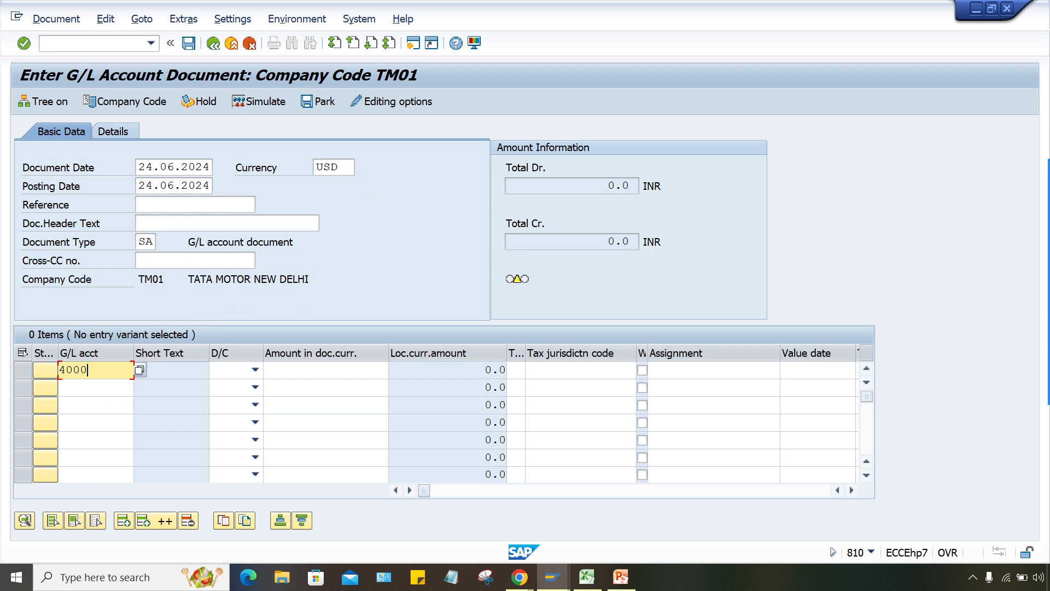
click(255, 370)
click(233, 401)
click(325, 370)
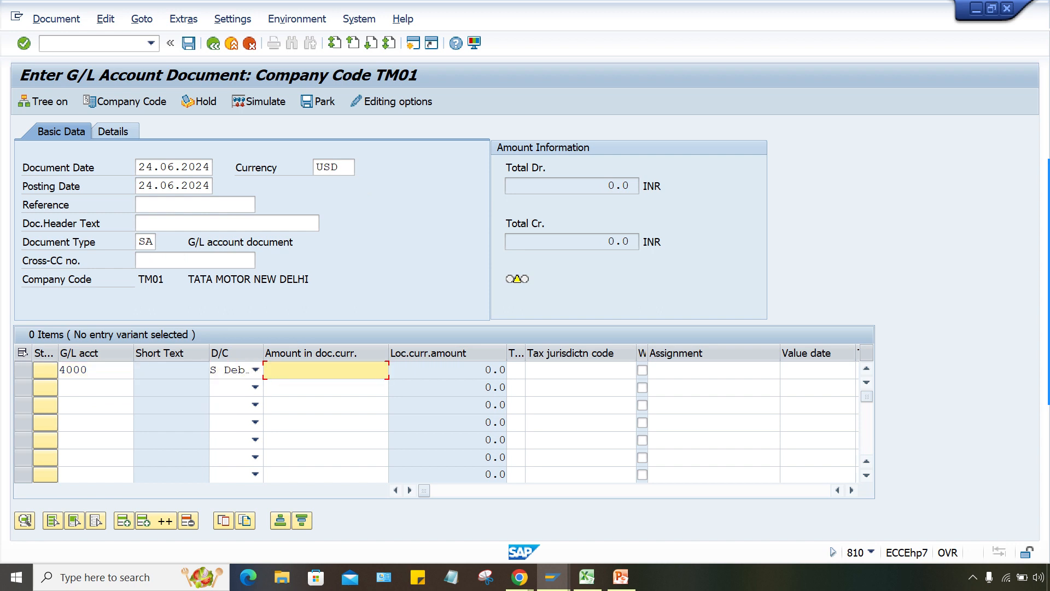
text(1)
click(340, 280)
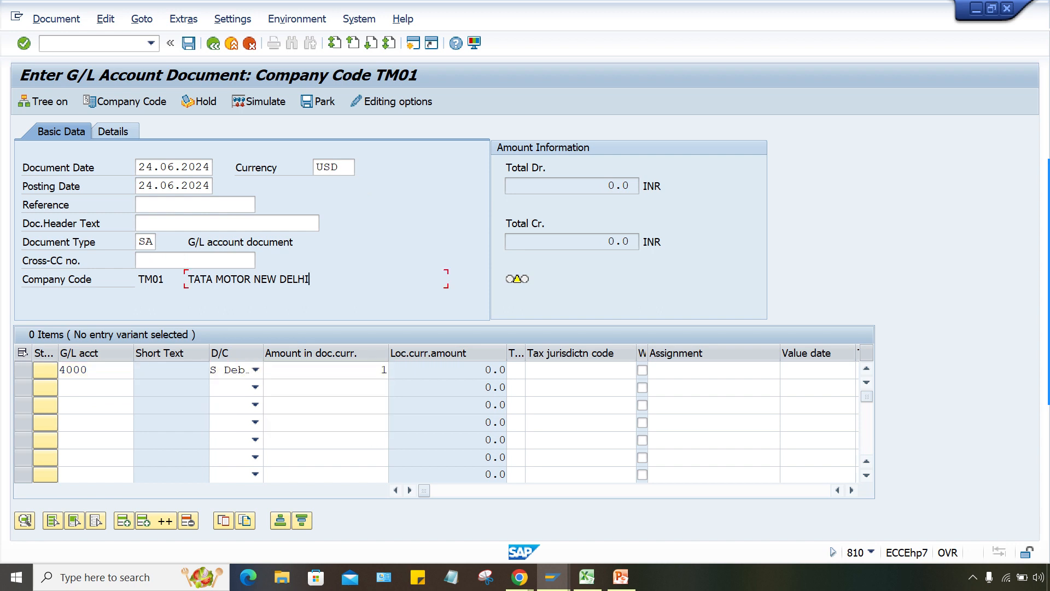
key(Return)
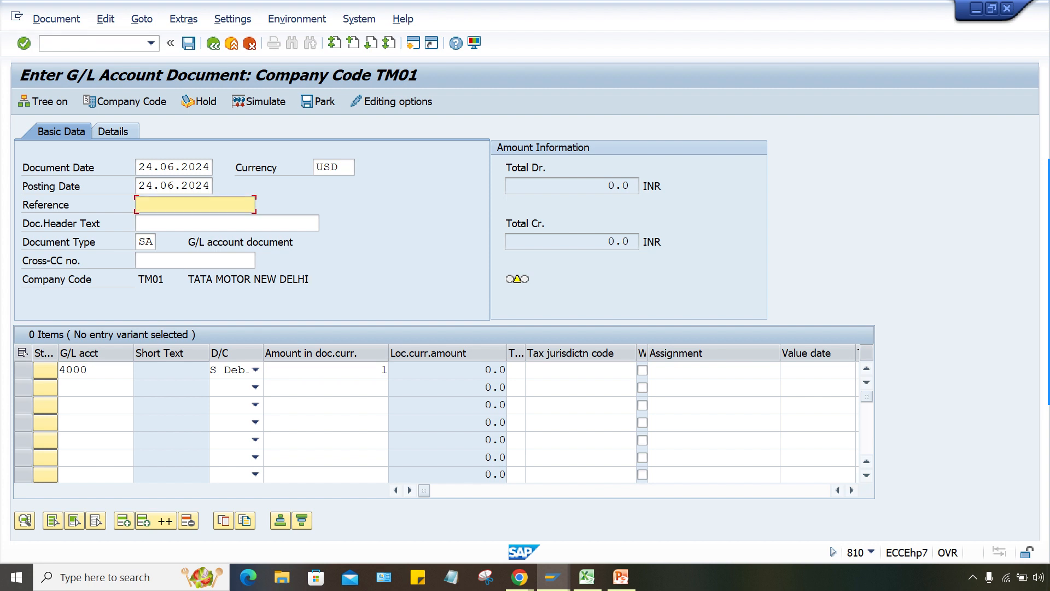
Review the debit line's local currency amount and document currency, and check document type SA's default exchange rate type
double_click(491, 370)
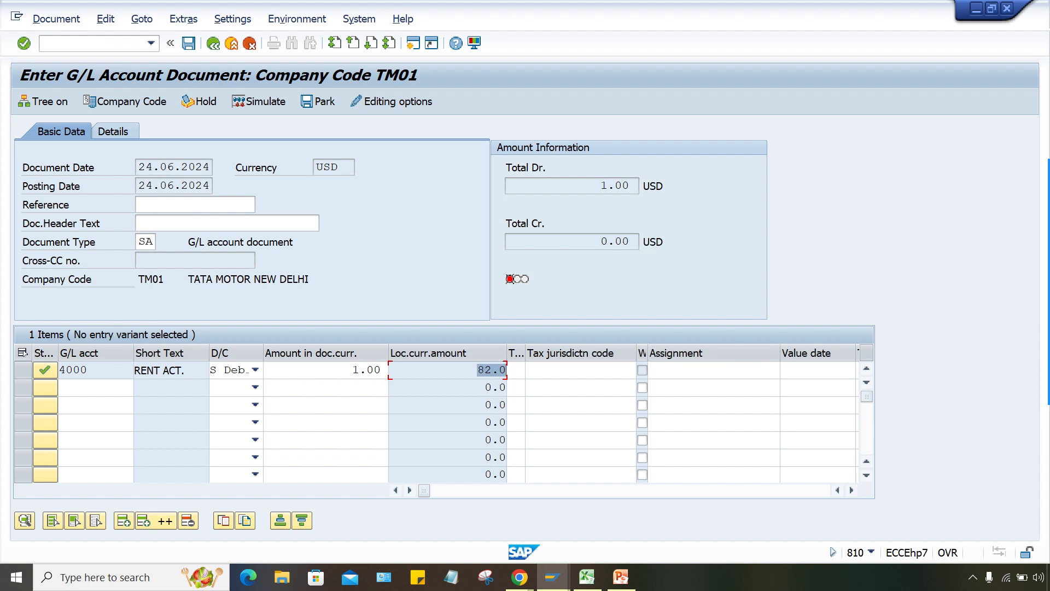
click(478, 369)
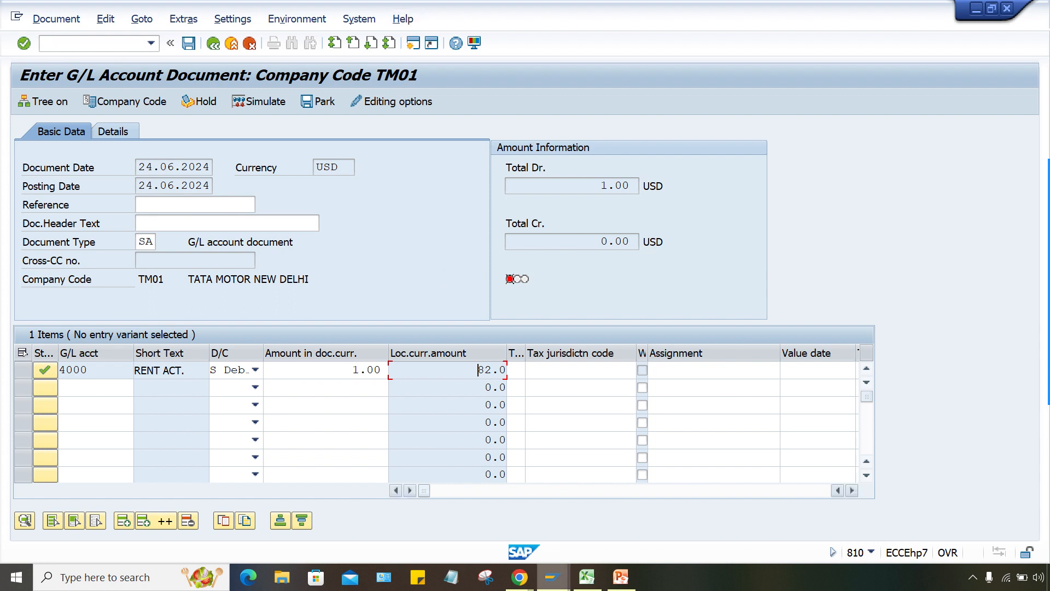
drag(341, 167, 316, 167)
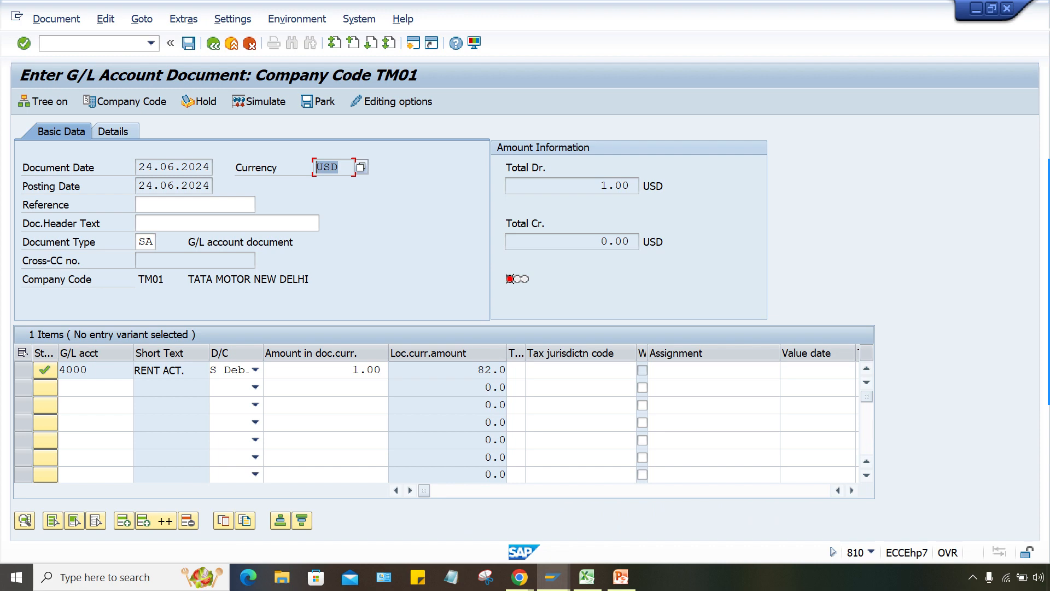
mouse_move(553, 577)
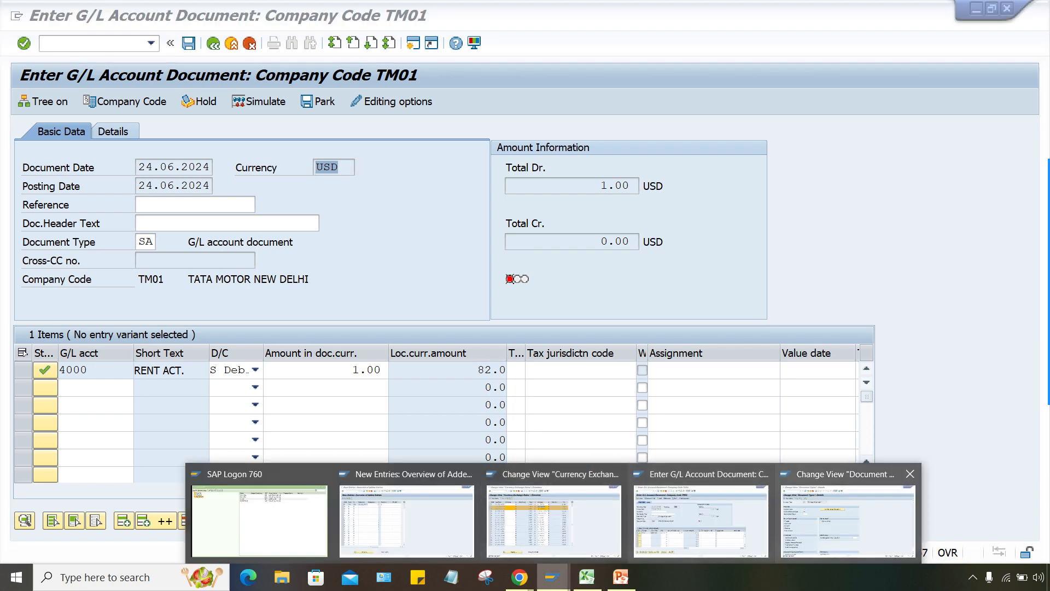
click(847, 514)
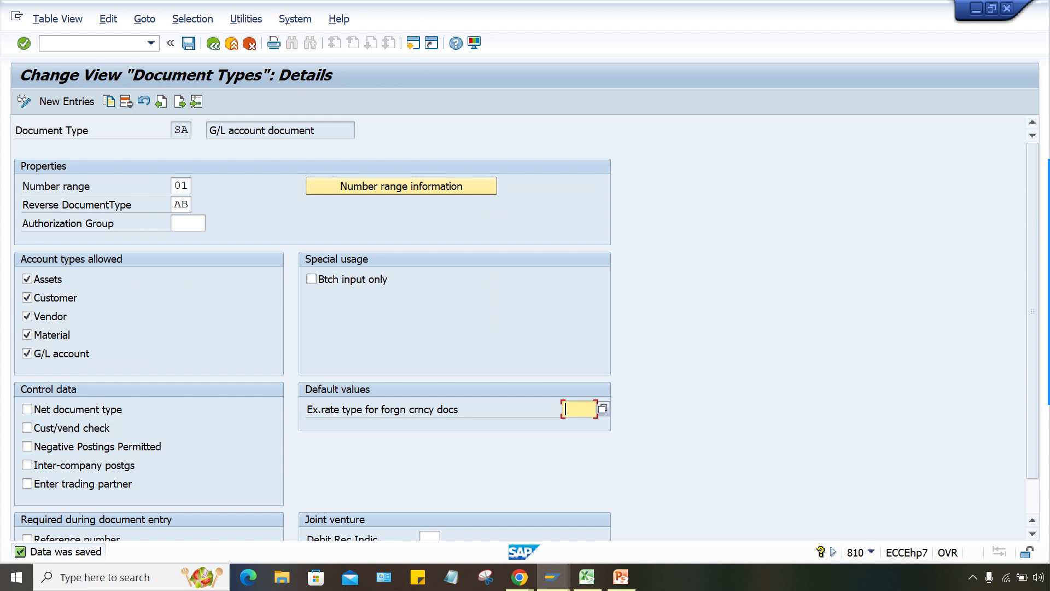
Switch to the currency exchange rates and start looking up the type M rate from USD to INR
mouse_move(520, 577)
click(553, 577)
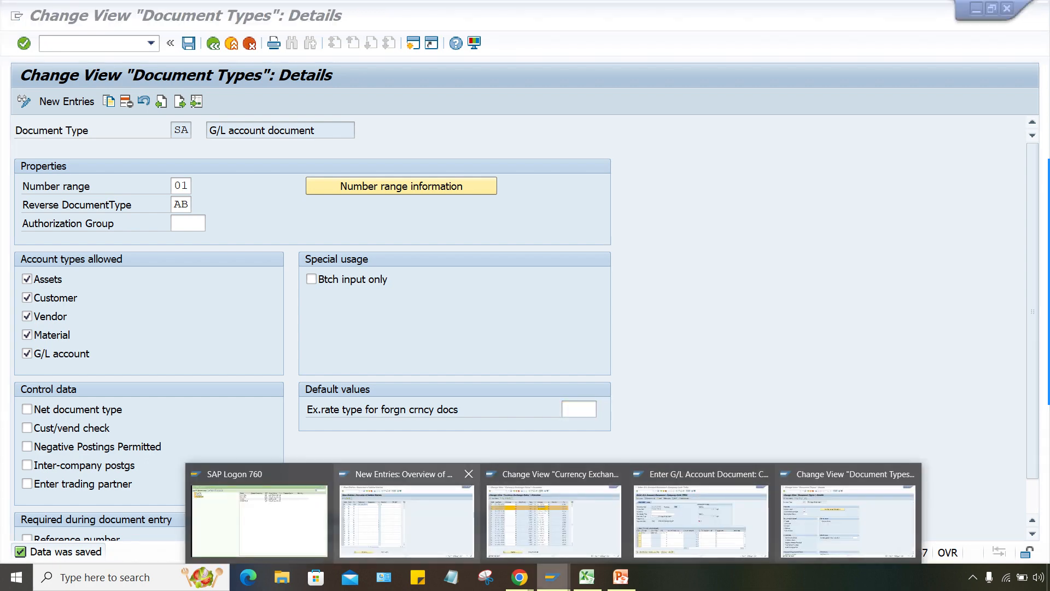
click(554, 520)
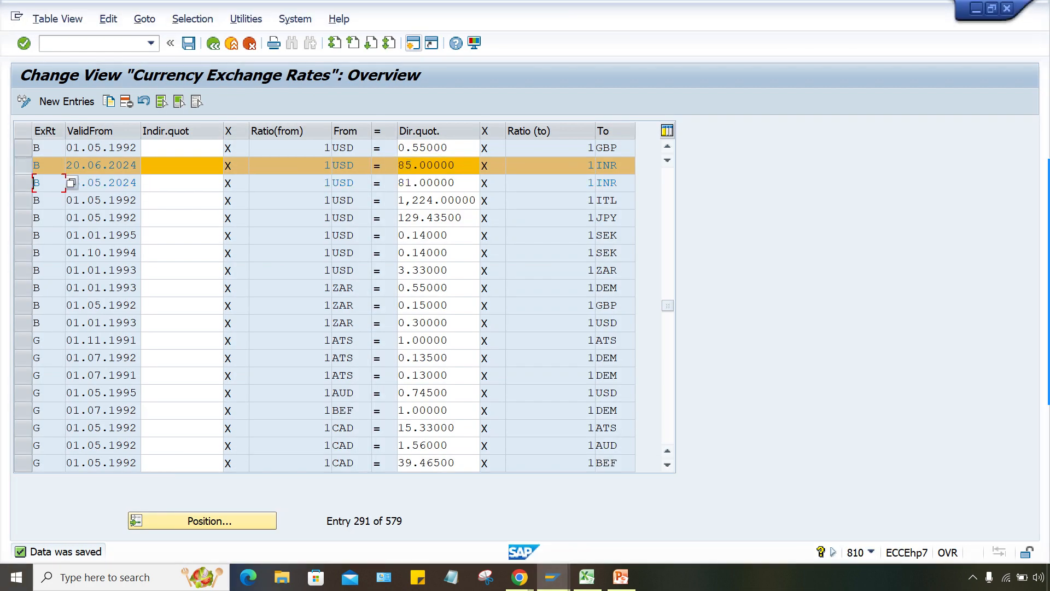
click(35, 166)
click(209, 520)
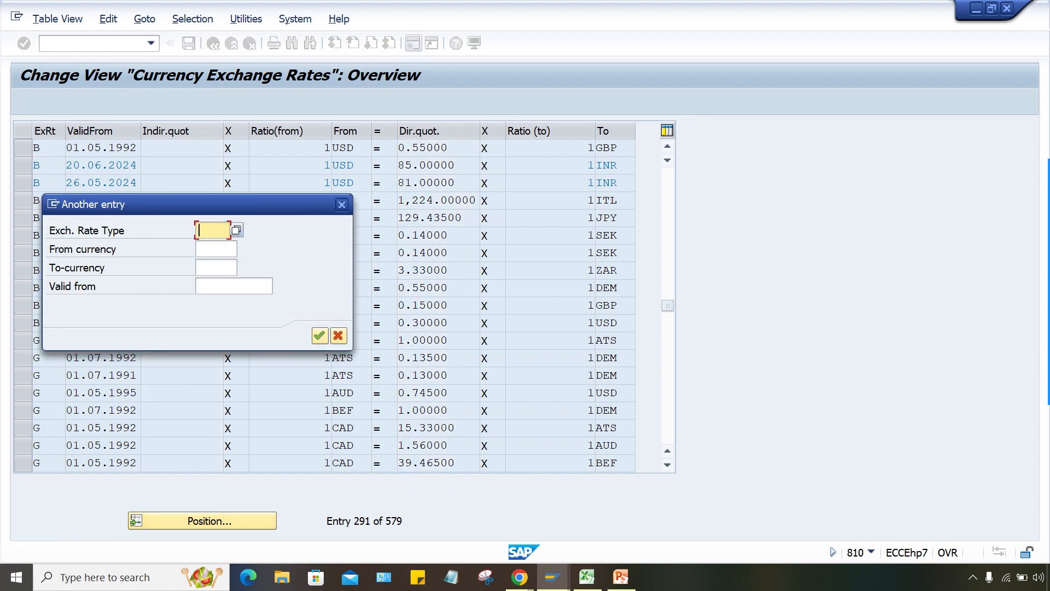
text(M)
key(Tab)
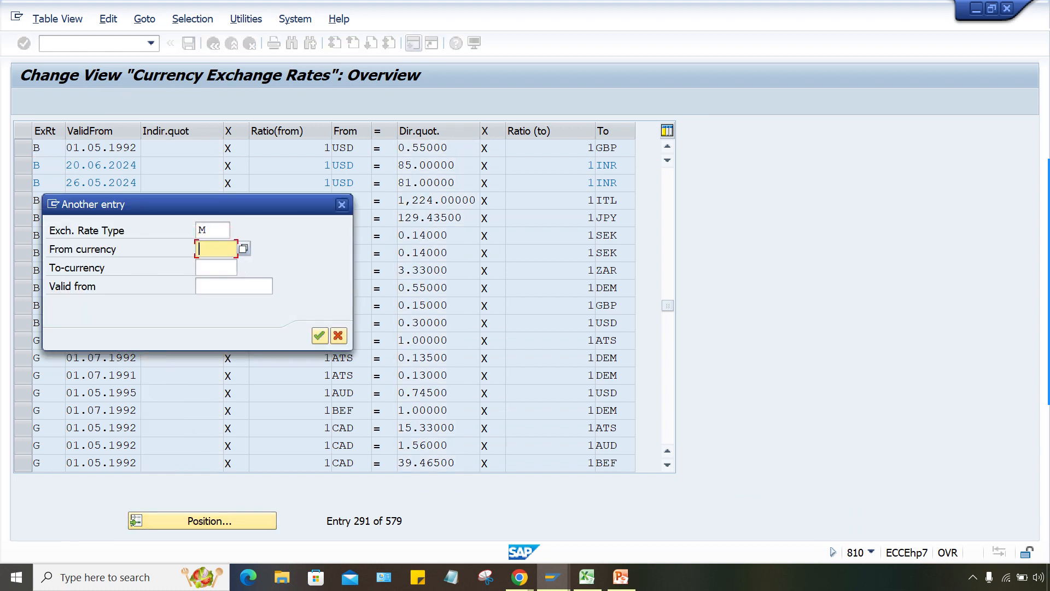
text(usd)
key(Tab)
text(I)
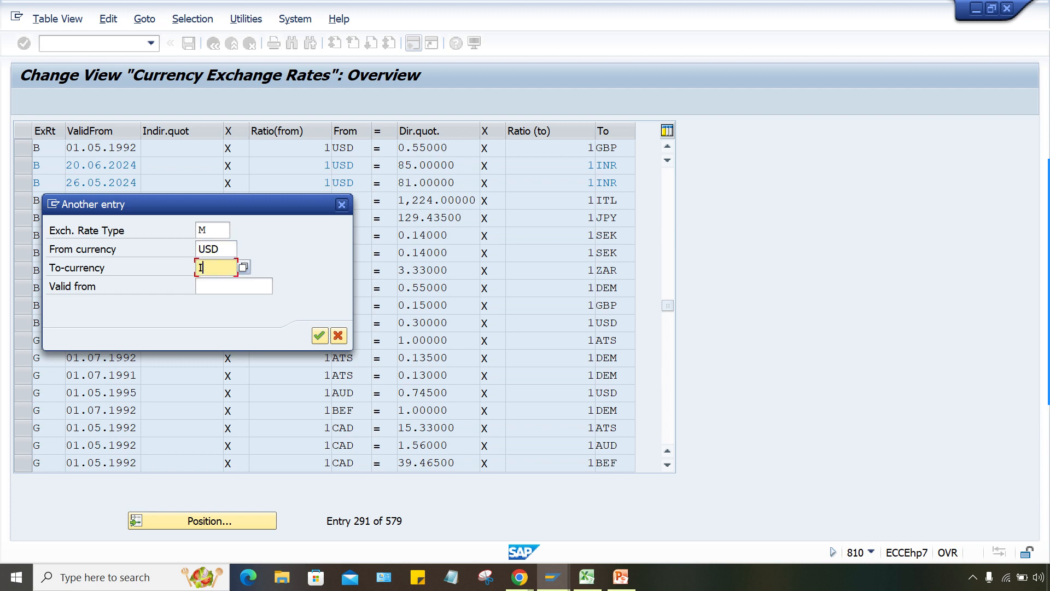
text(NR)
key(Tab)
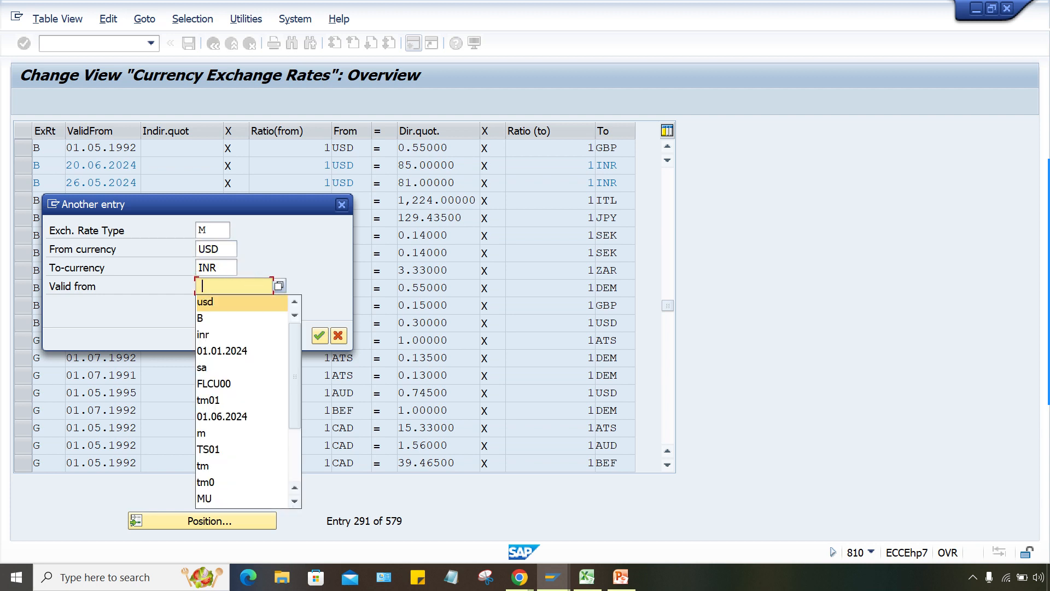
key(Down)
key(Down)
key(Down)
key(Return)
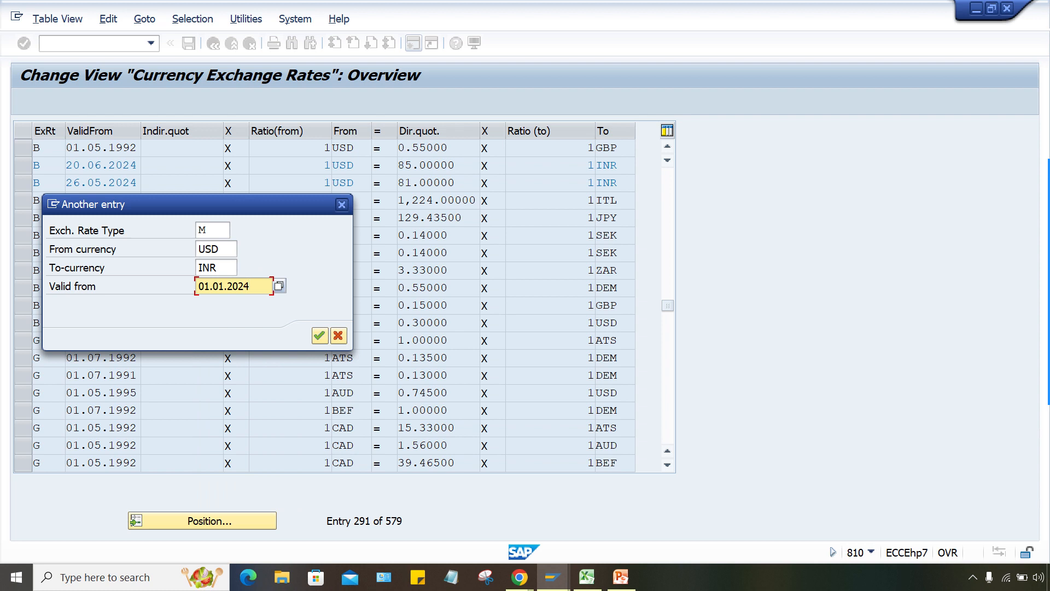
key(BackSpace)
key(BackSpace)
key(BackSpace)
key(BackSpace)
key(BackSpace)
key(BackSpace)
key(BackSpace)
key(BackSpace)
key(BackSpace)
key(BackSpace)
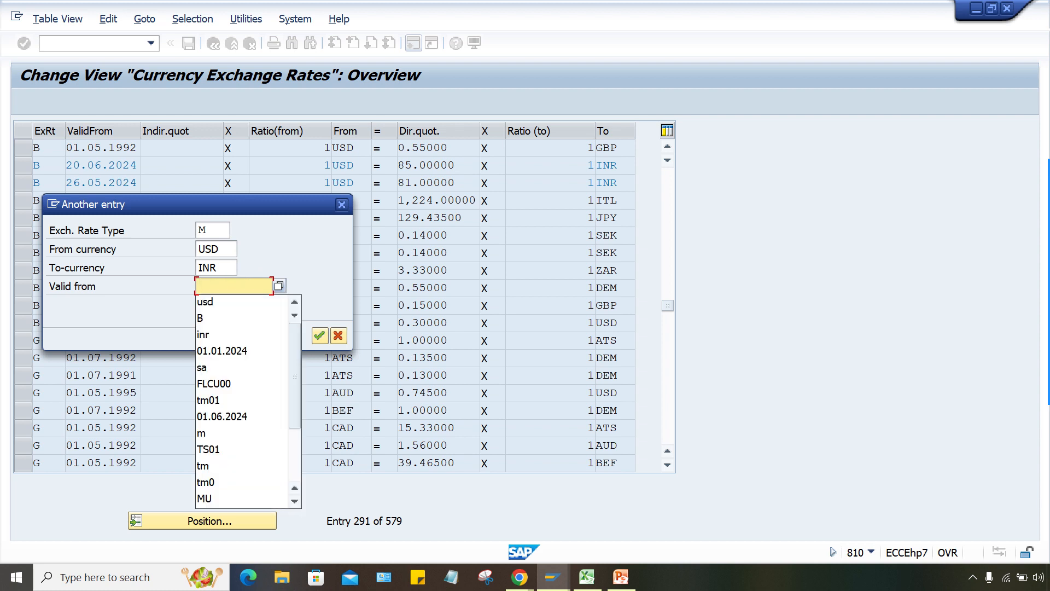
Complete the lookup with valid-from date 24.06.2024 and check the found entry's direct quotation
text(24.0)
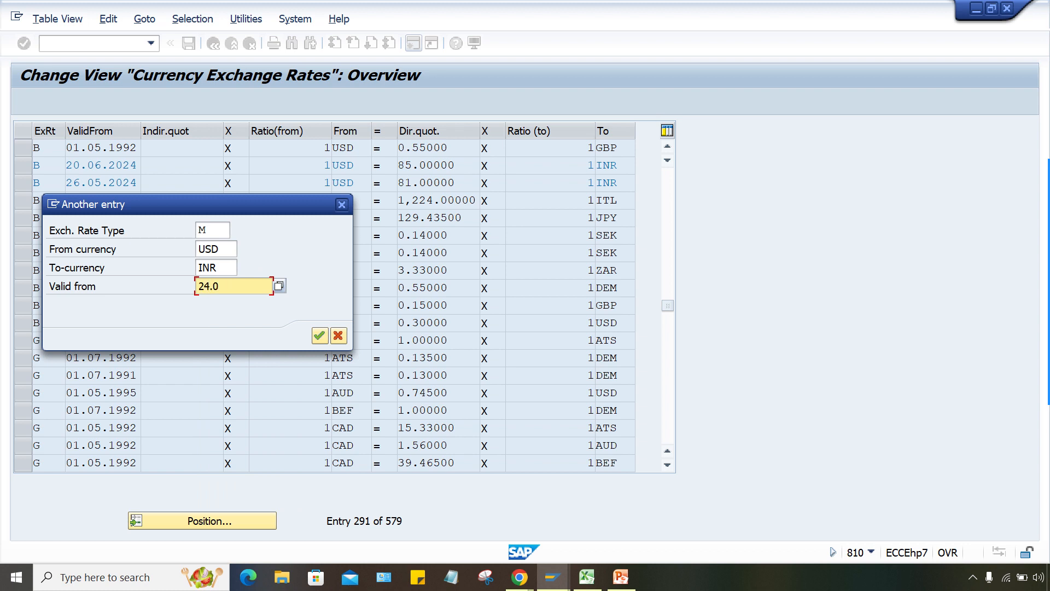
text(6.2024)
key(Return)
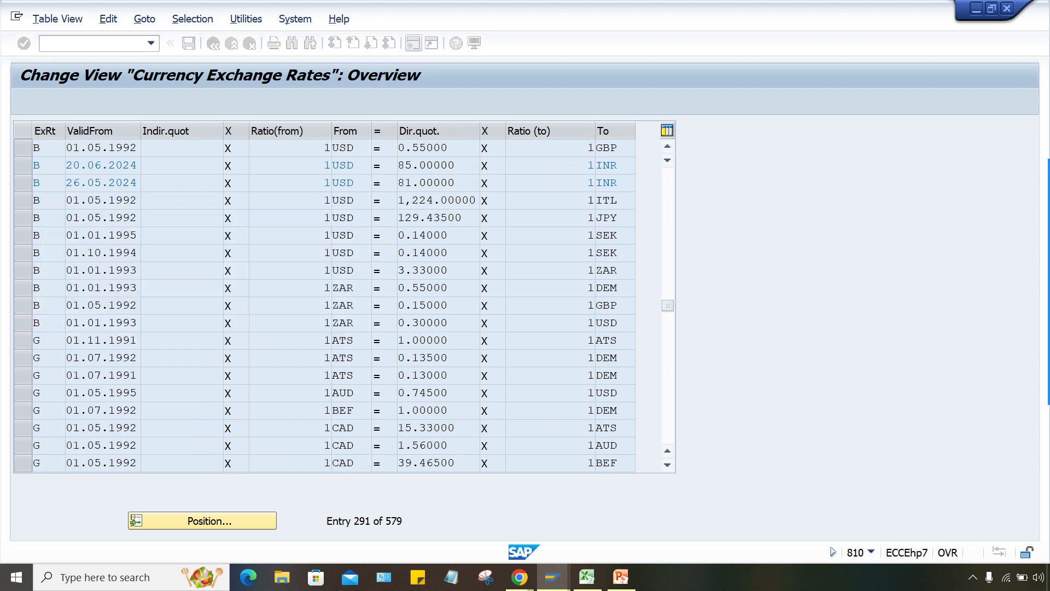
click(182, 148)
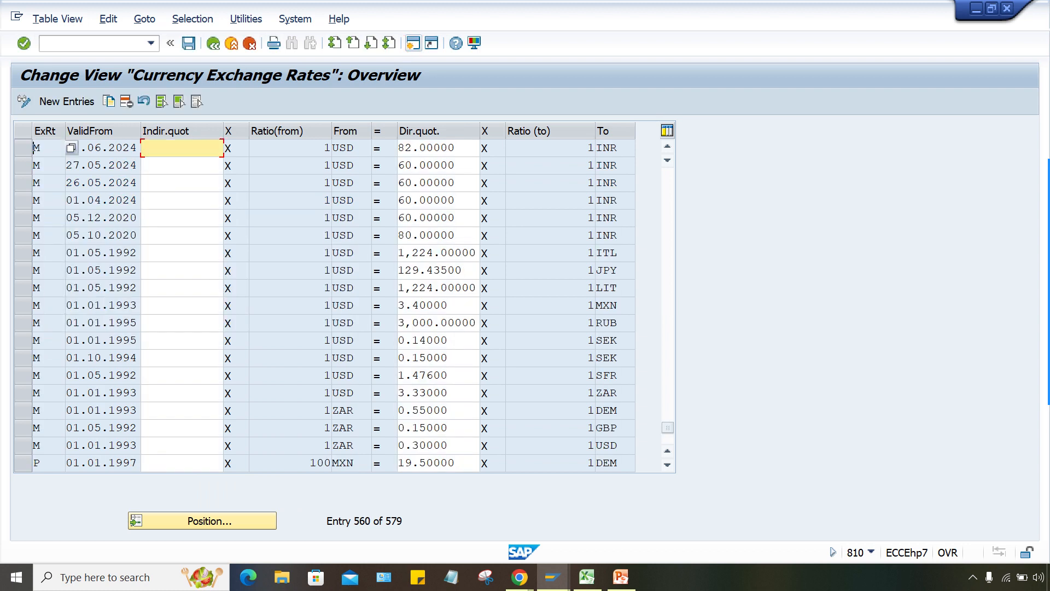
click(23, 147)
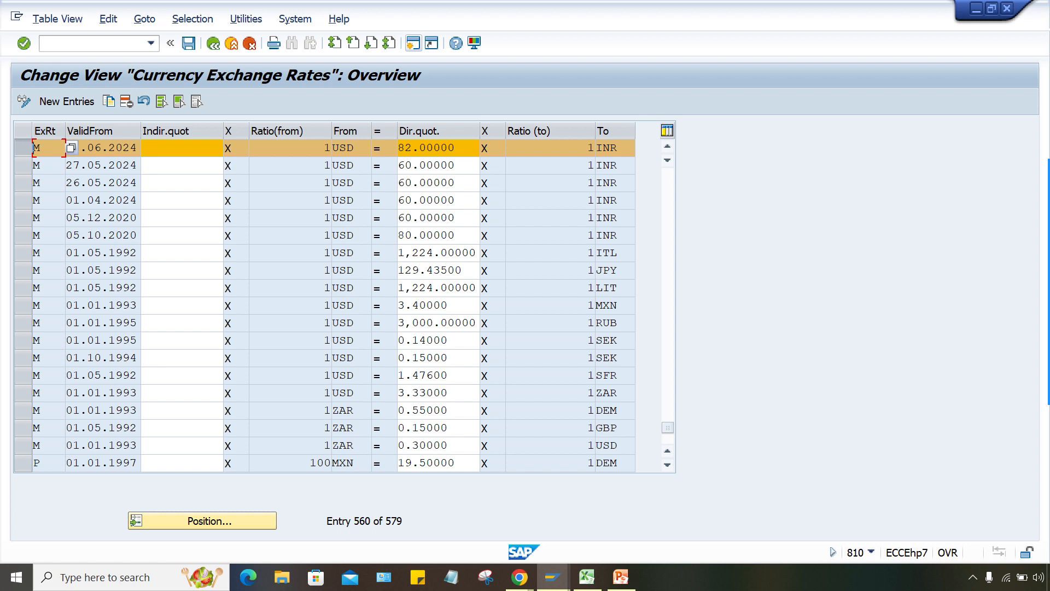
drag(459, 147, 398, 147)
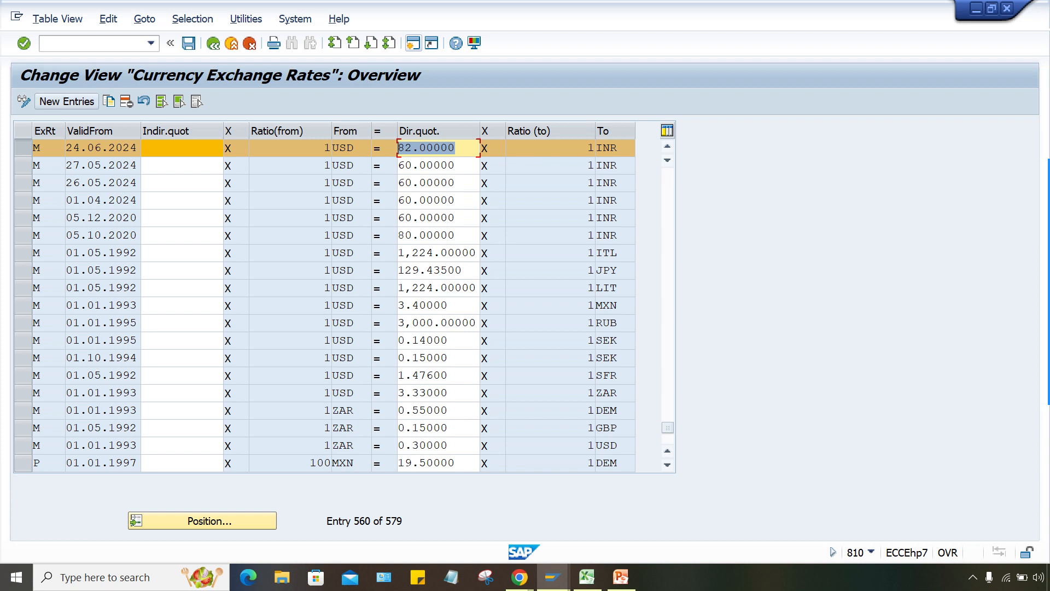
Try to copy the type M USD to INR rate dated 24.06.2024 with direct quotation 85, and discard the copy
click(108, 102)
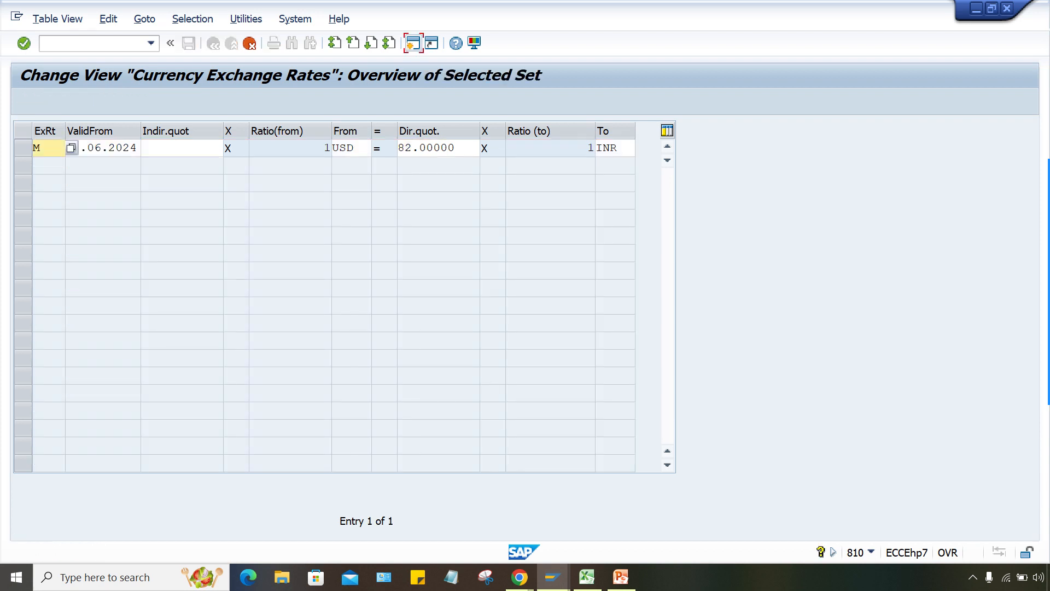
click(433, 147)
double_click(433, 148)
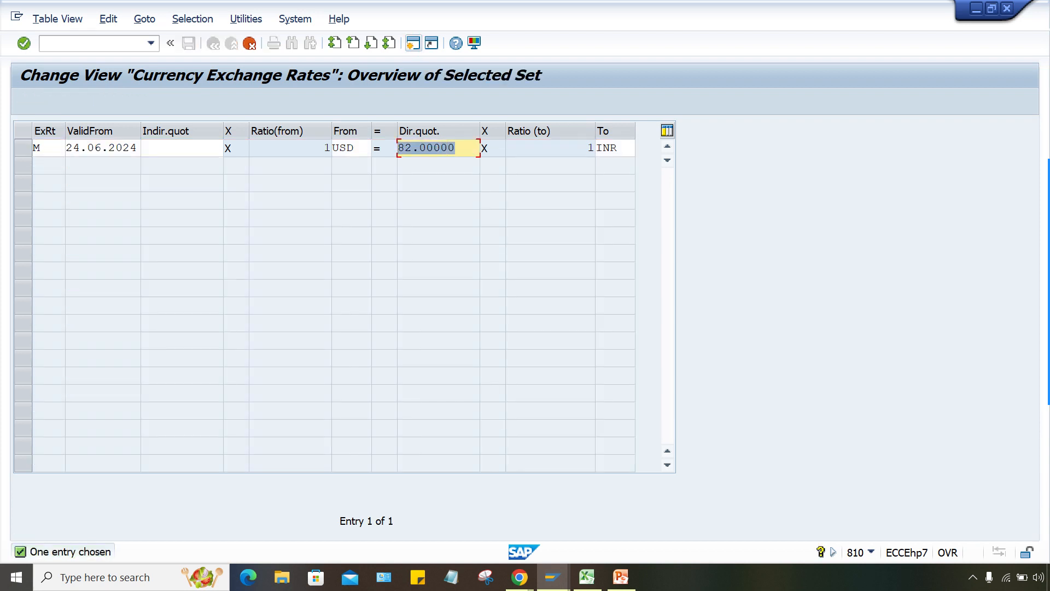
text(85)
key(Return)
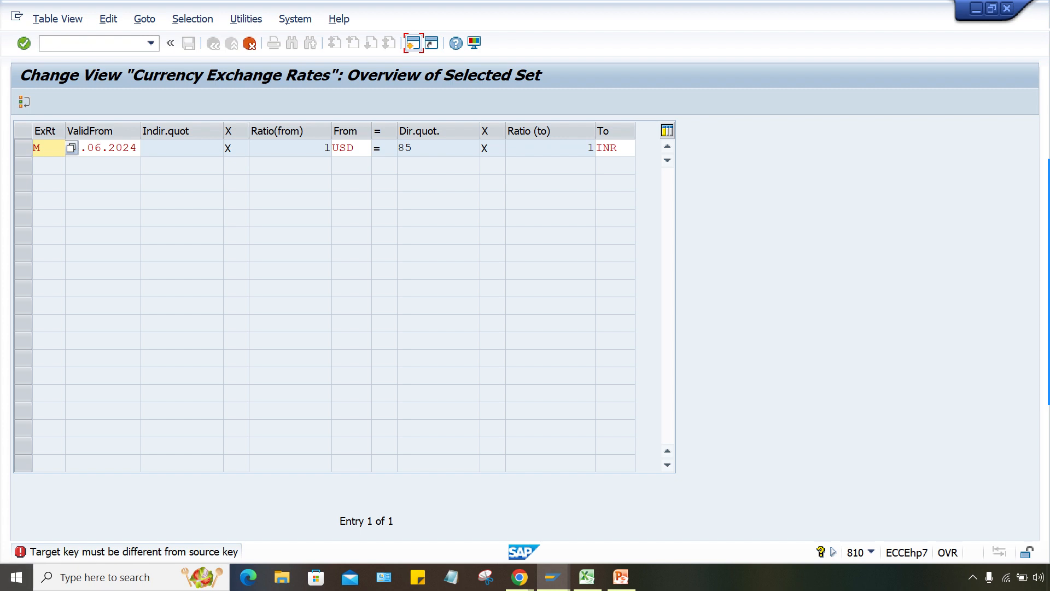
key(F12)
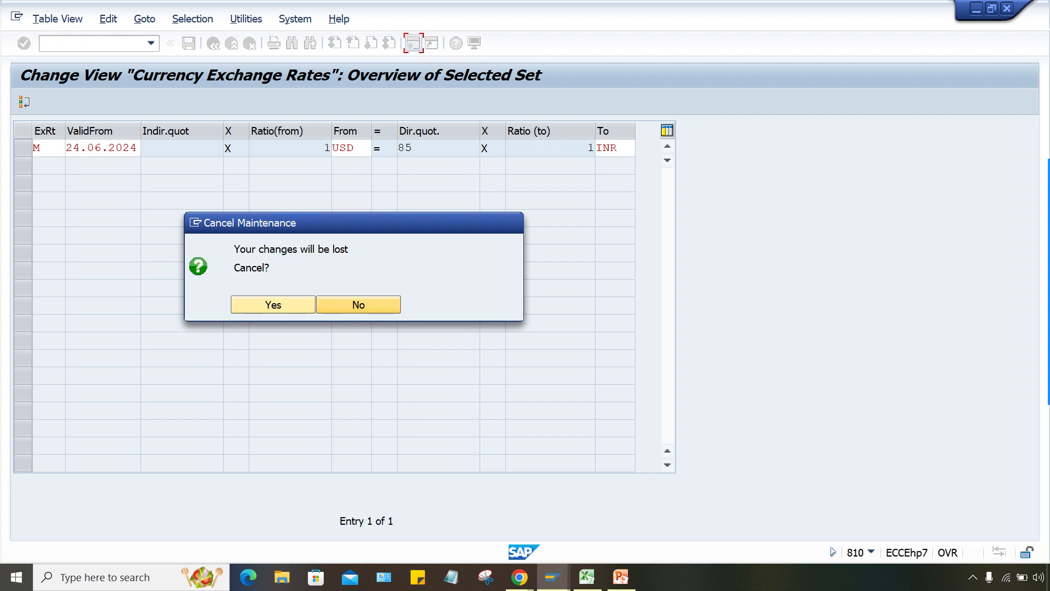
click(273, 304)
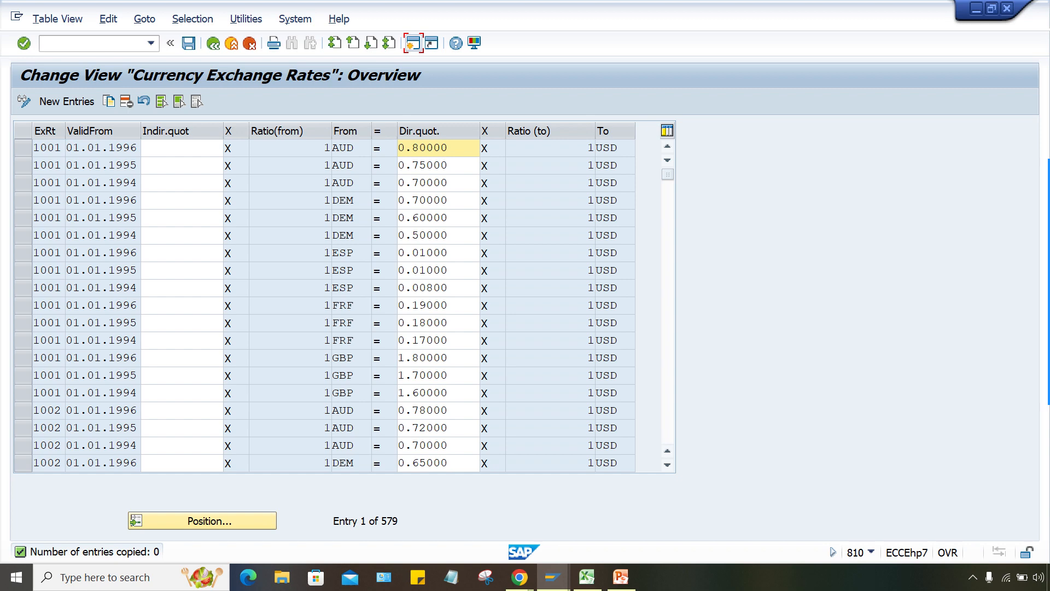
Switch back to the G/L document entry and change its company code to TM0
mouse_move(553, 576)
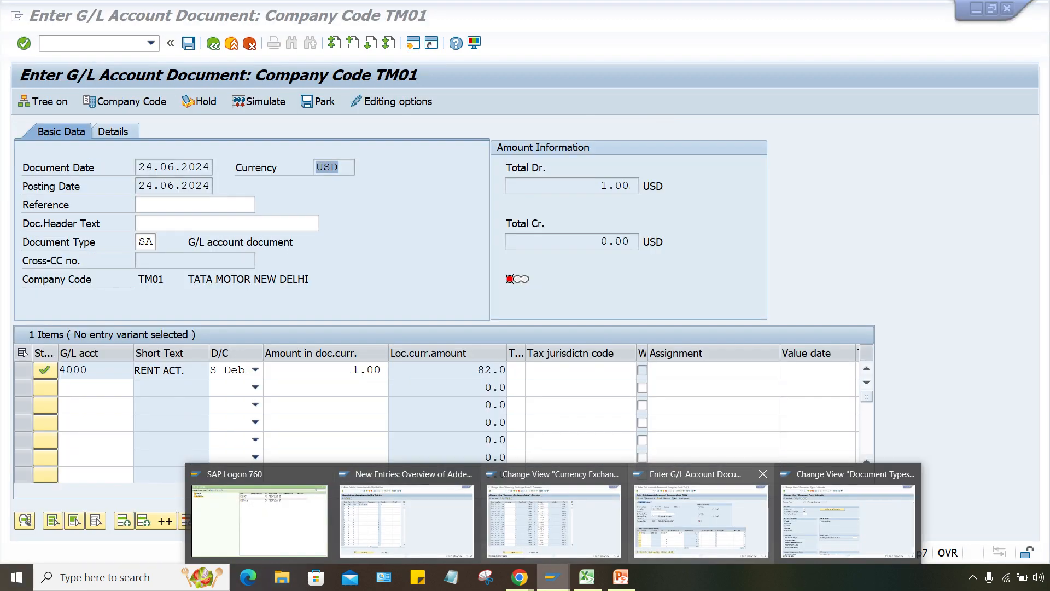
click(701, 520)
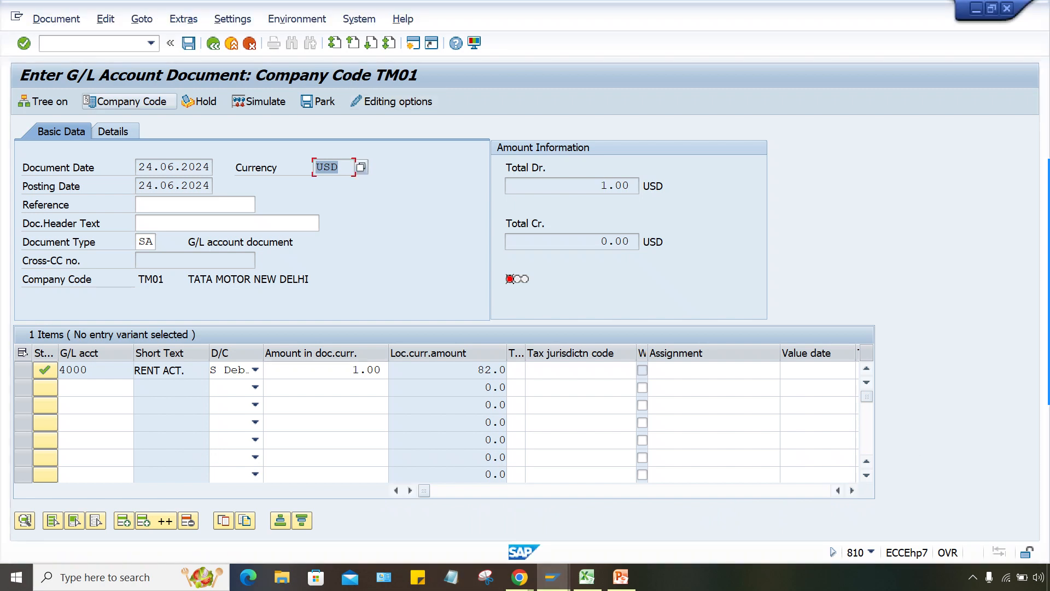
click(124, 101)
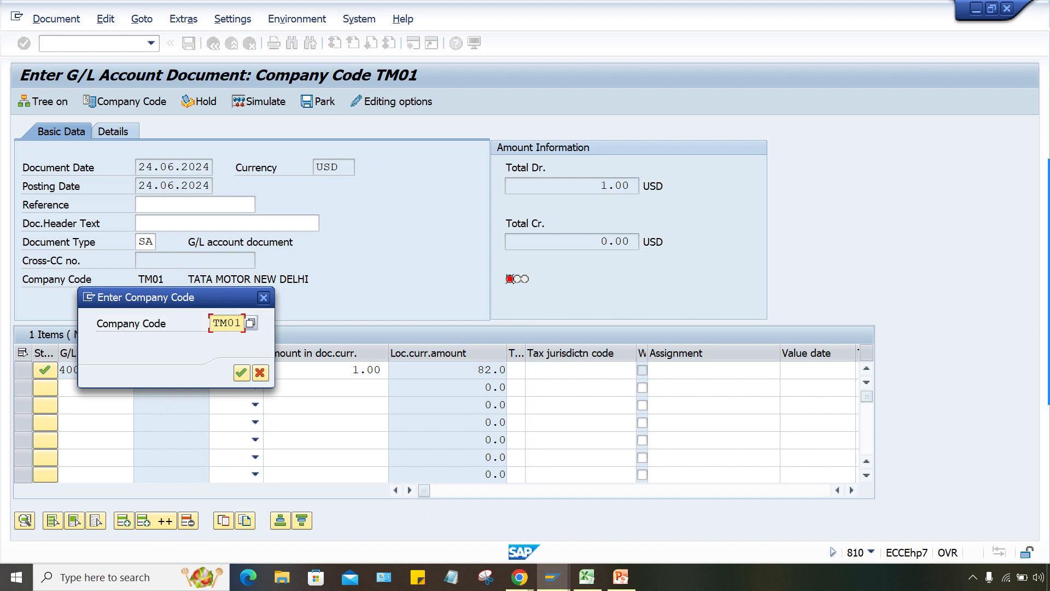
key(BackSpace)
key(Return)
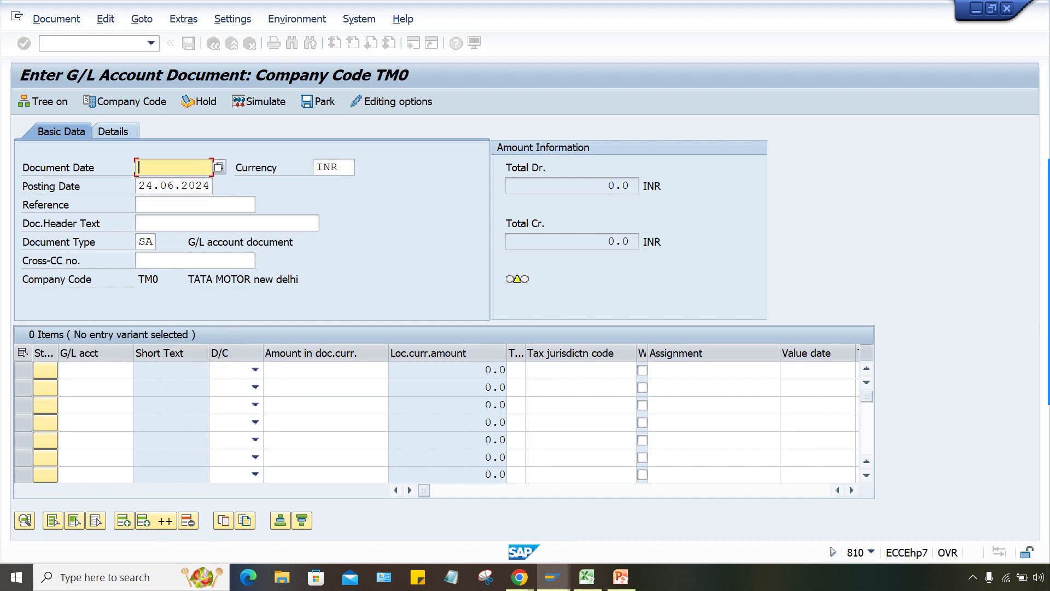
Set the new document's date to 24.06.2024 and its currency to USD
key(Down)
key(Return)
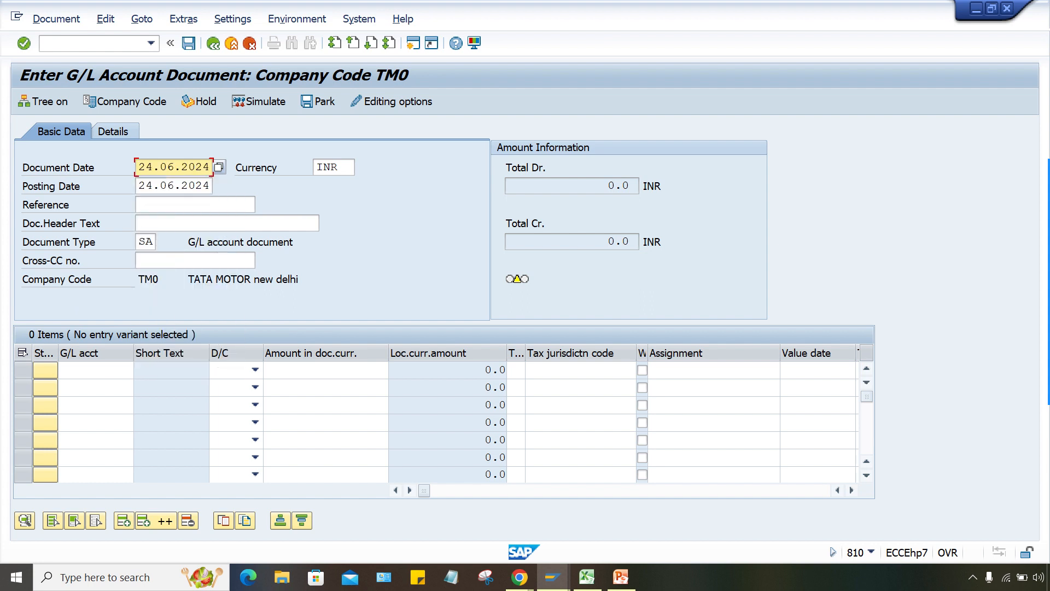
key(Tab)
key(Down)
key(Return)
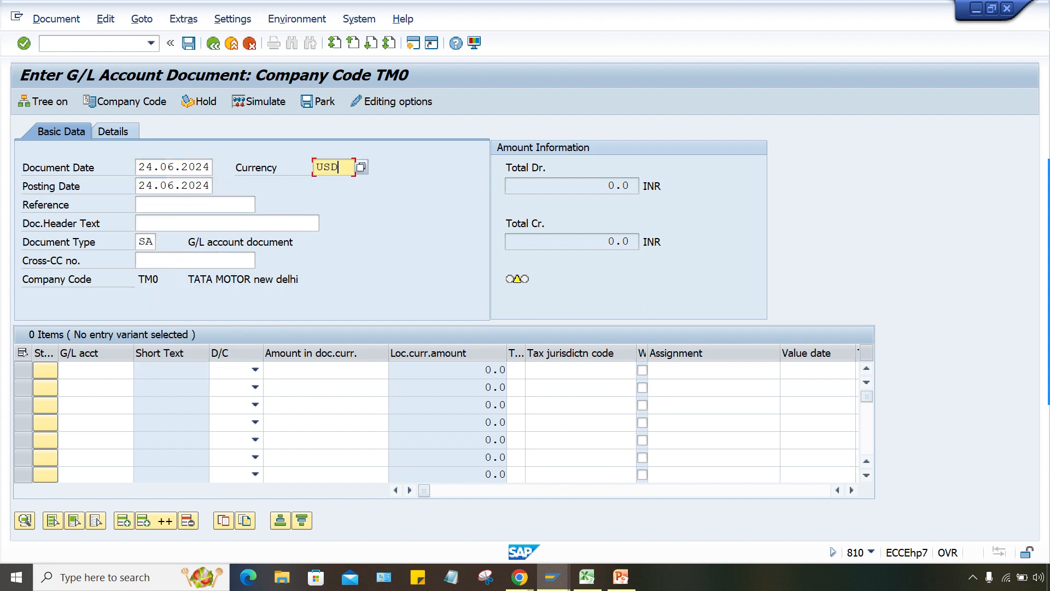
key(Return)
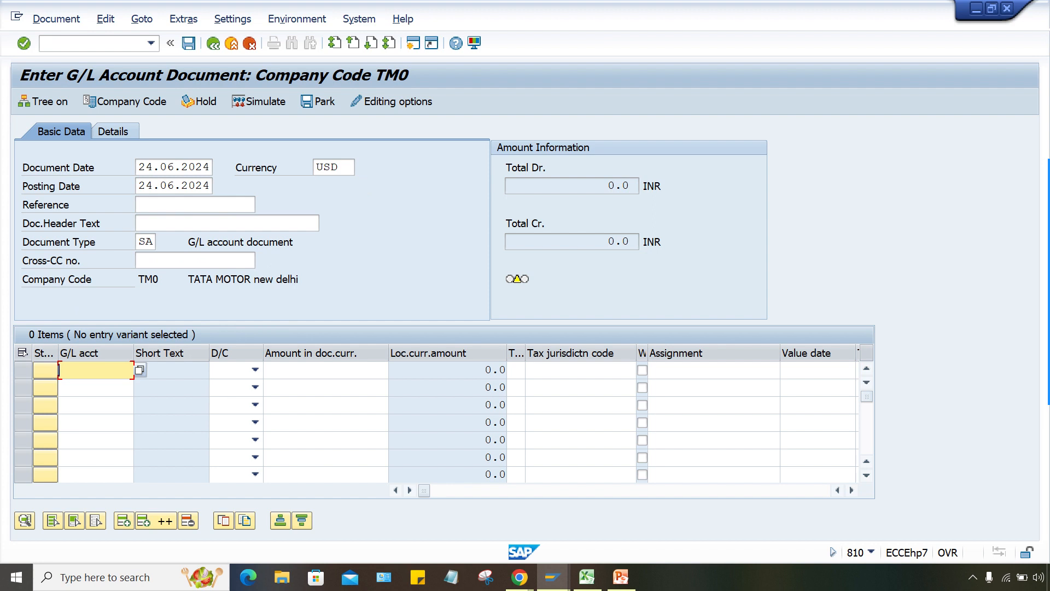
Enter the first line item as a debit to G/L account 4000 with an amount of 1 USD
text(4000)
click(254, 370)
key(Return)
key(Tab)
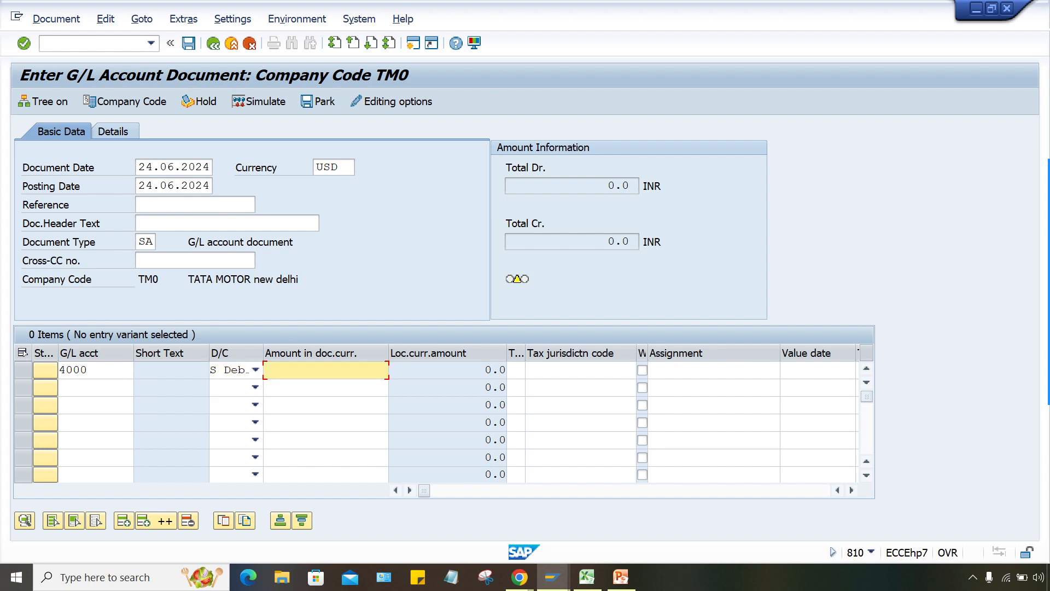
text(1)
key(Return)
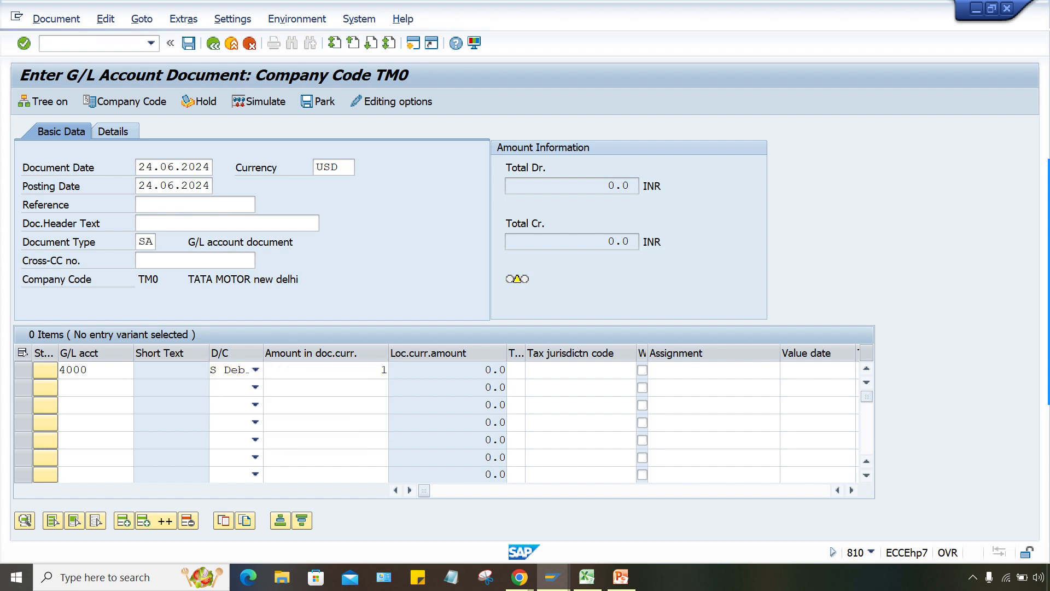
Set the debit line's amount to 10 USD and check its local currency amount and the credit total
double_click(366, 370)
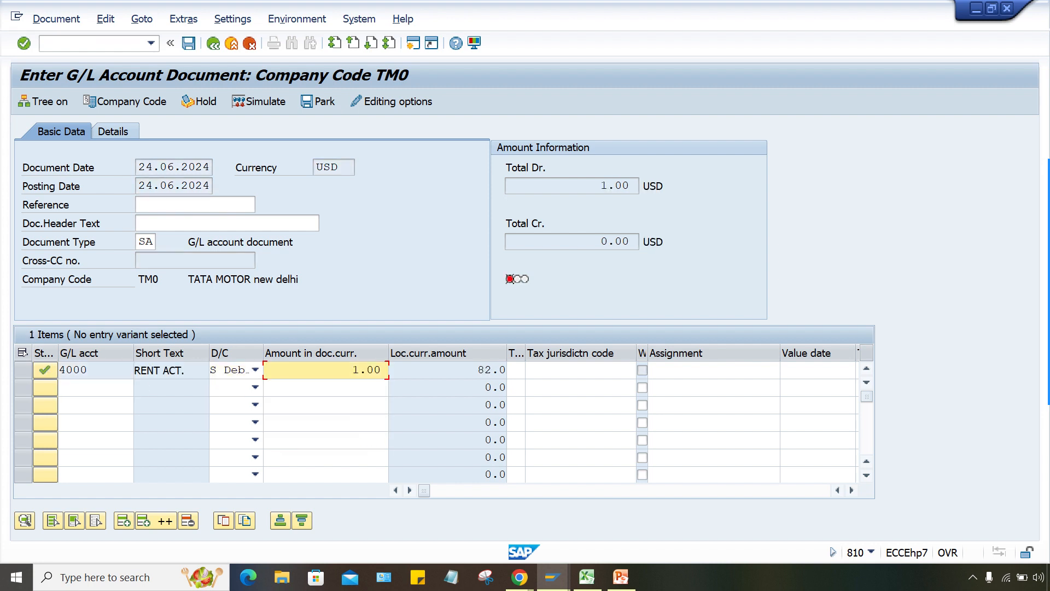
text(10)
key(Return)
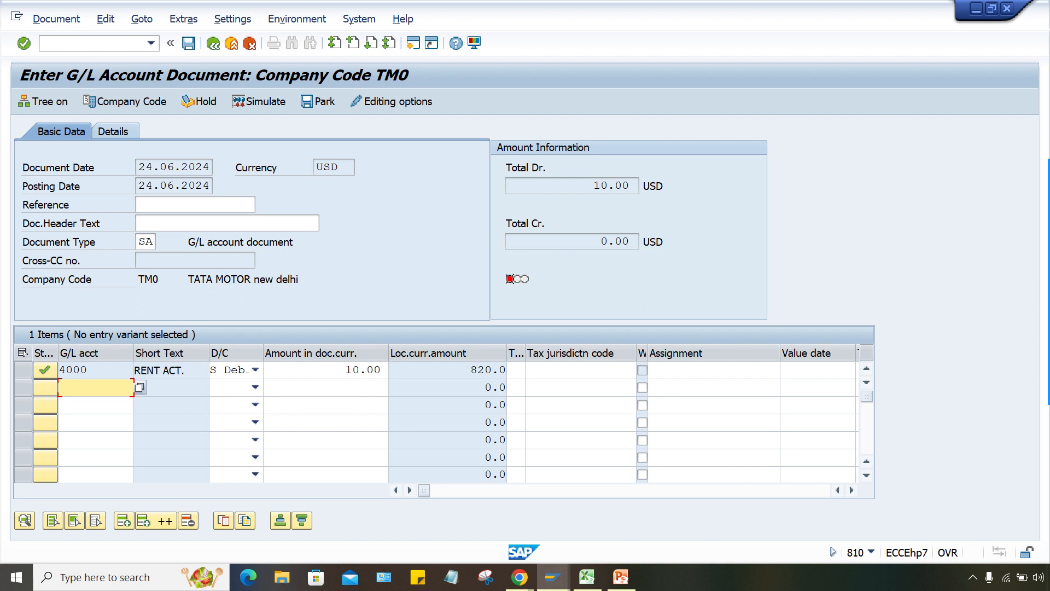
click(488, 370)
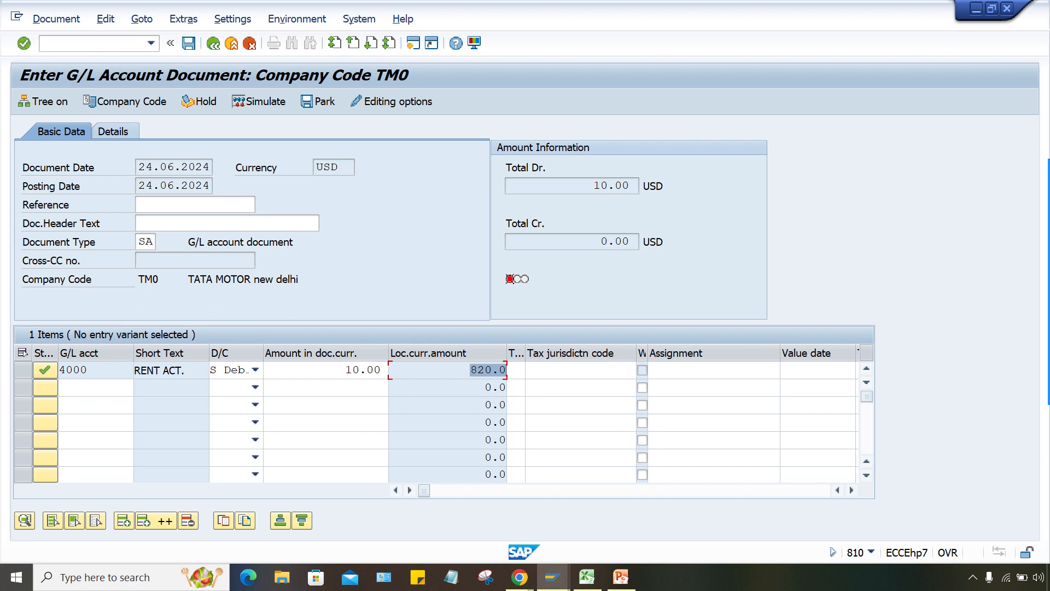
click(617, 242)
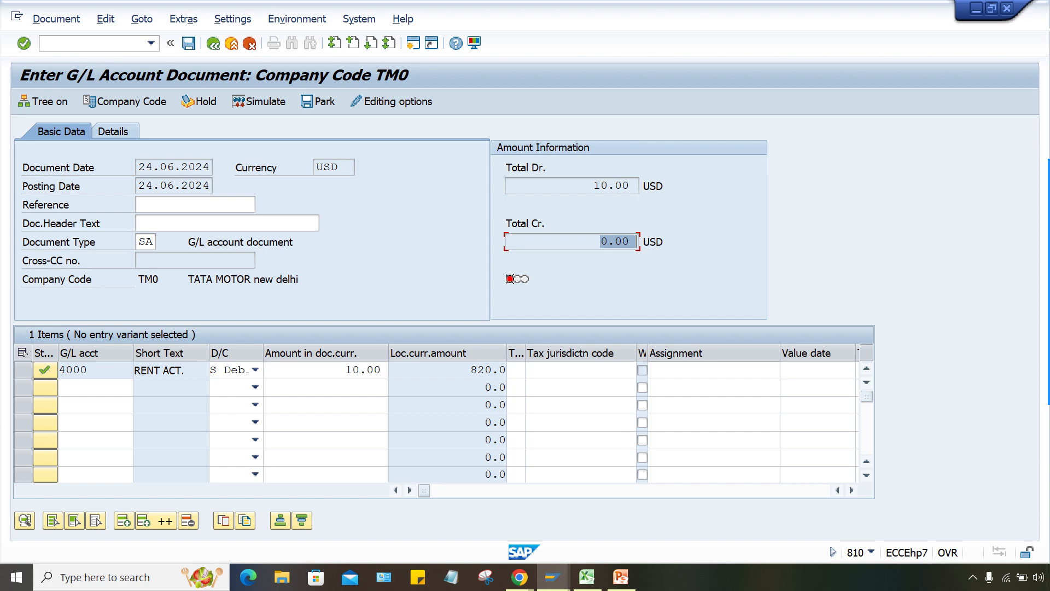
Switch to the Excel workbook and enter the sample rates 80.2356 in K15 and 80.2357 in K16
click(587, 577)
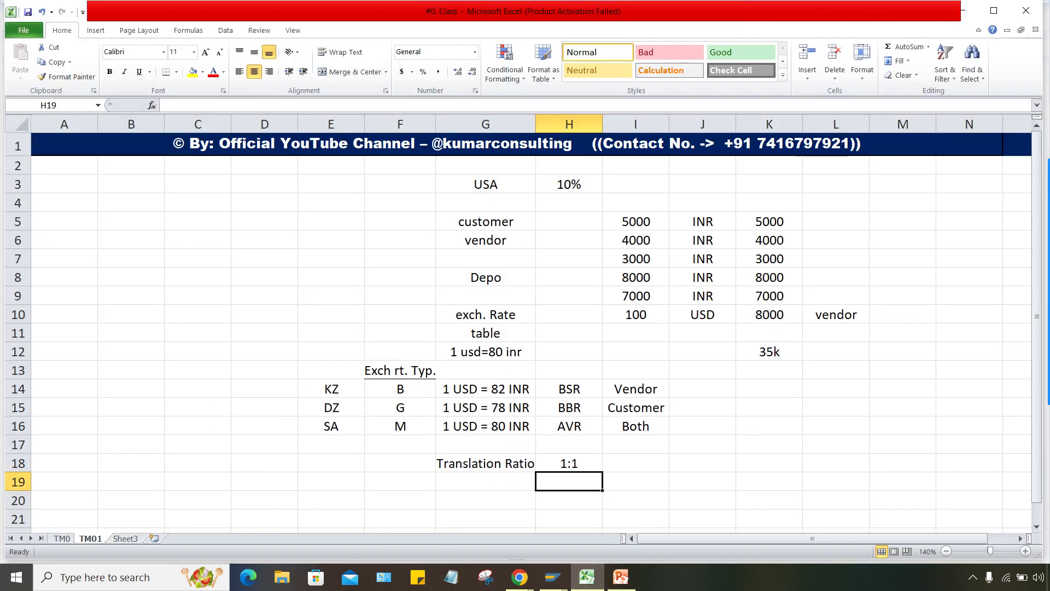
click(769, 407)
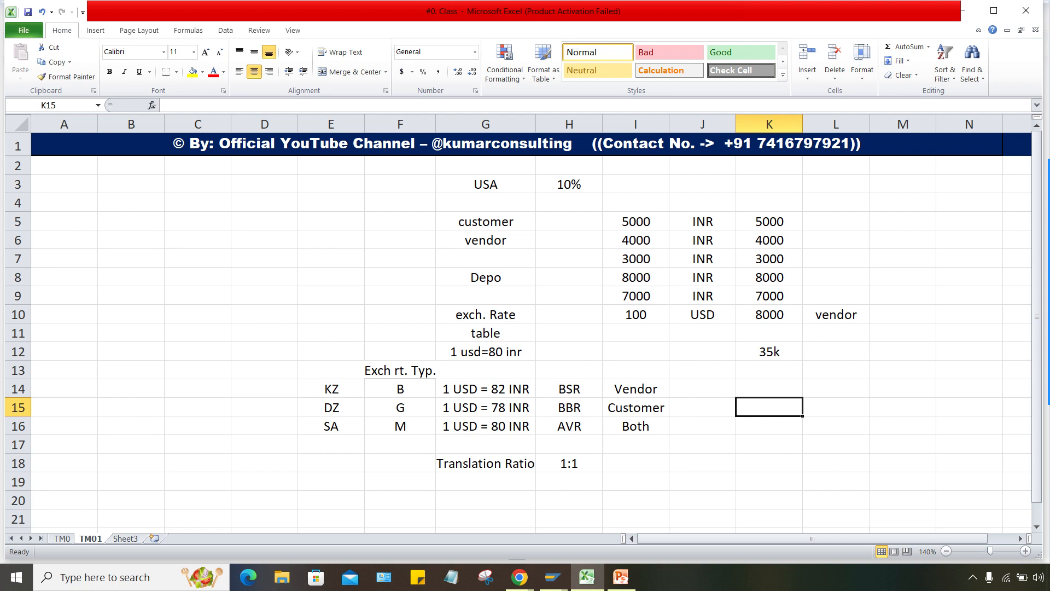
text(80.)
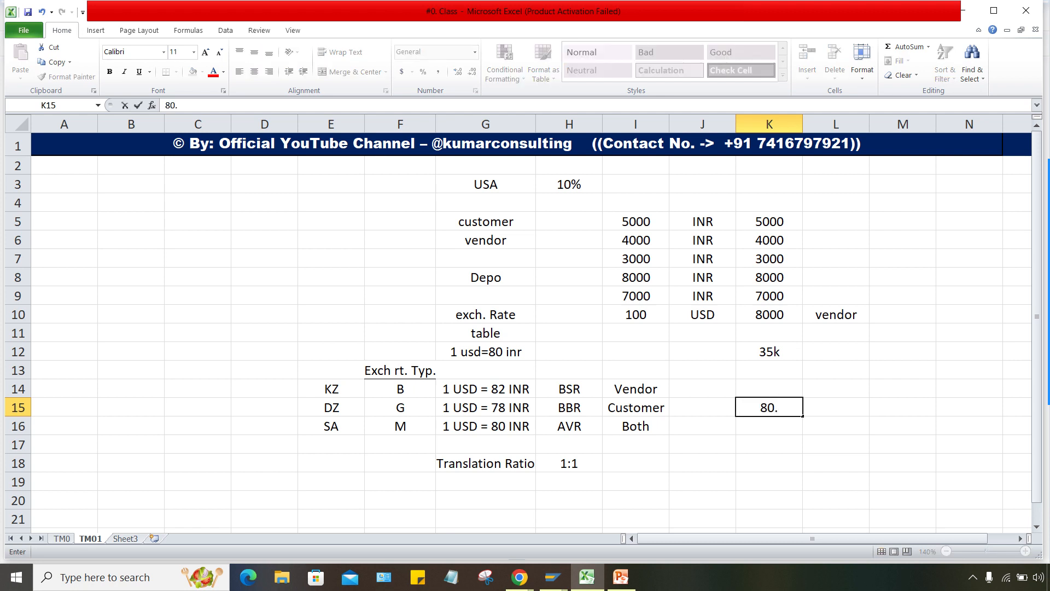
text(2356)
key(Return)
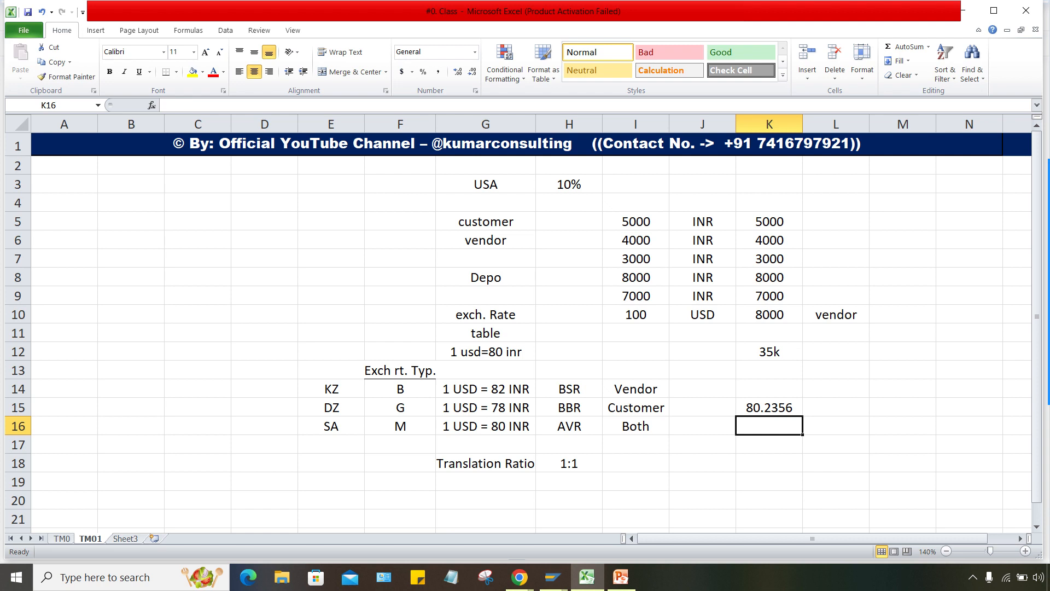
text(80.)
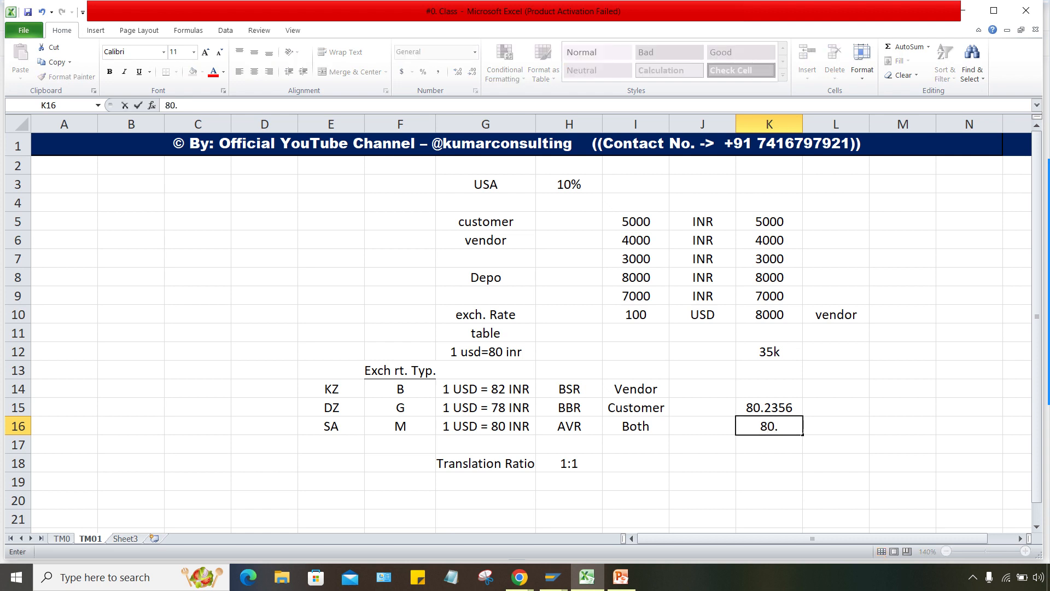
text(2357)
key(Return)
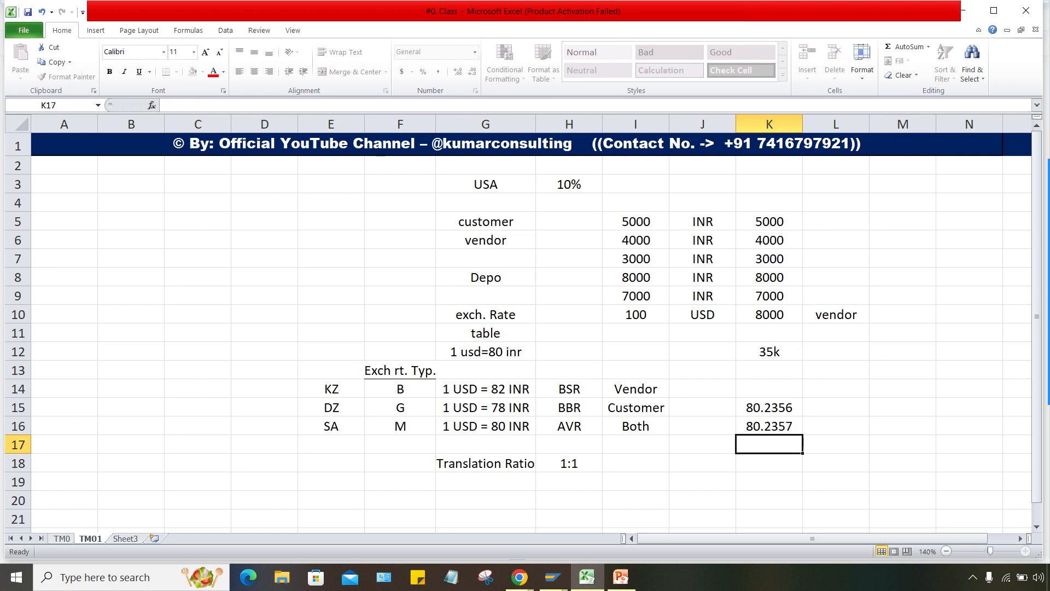
Compare the two sample rates in K15 and K16, and review the rates and rate categories in G14:H16
click(769, 407)
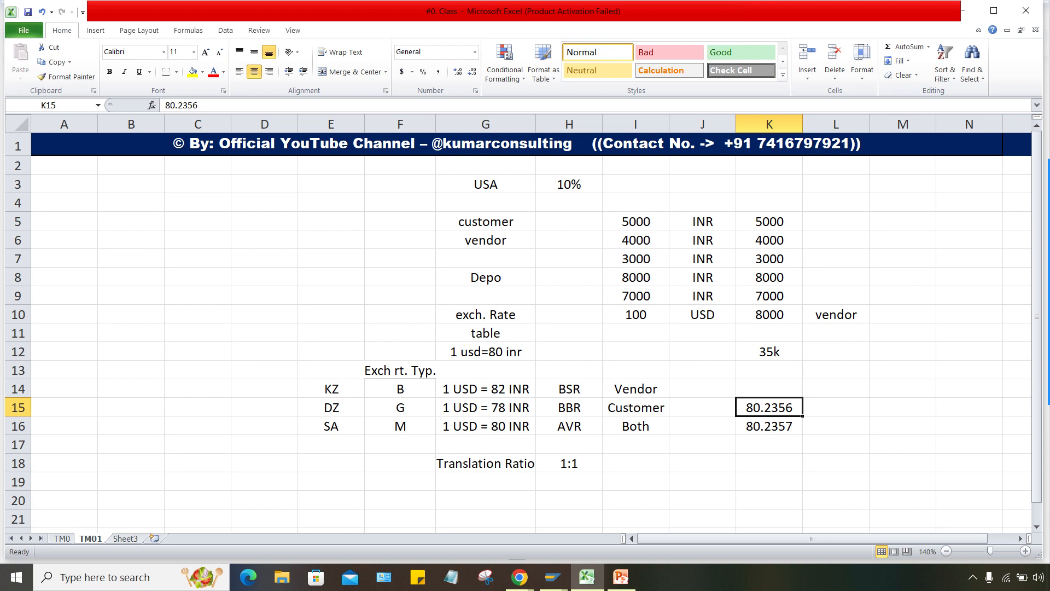
click(769, 426)
drag(769, 408, 769, 426)
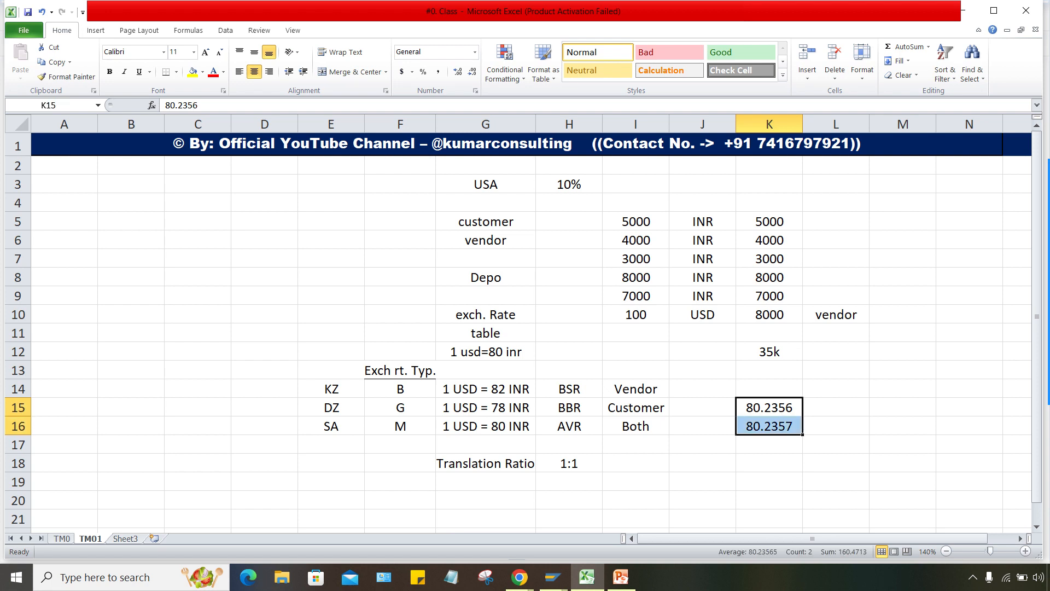
click(769, 408)
click(769, 426)
click(769, 408)
click(769, 426)
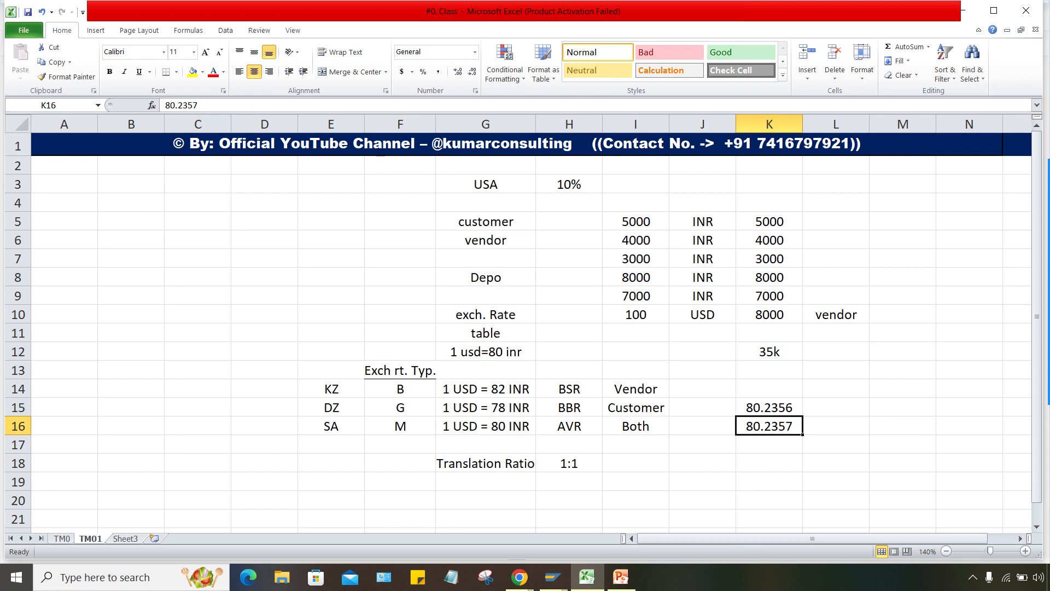
click(769, 407)
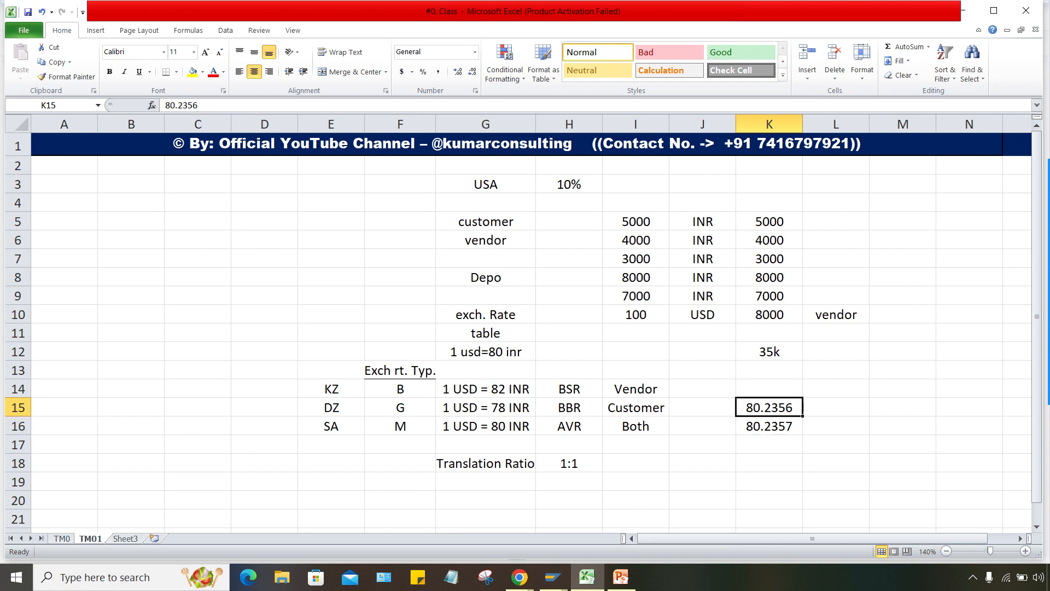
click(769, 426)
click(769, 407)
drag(568, 389, 486, 426)
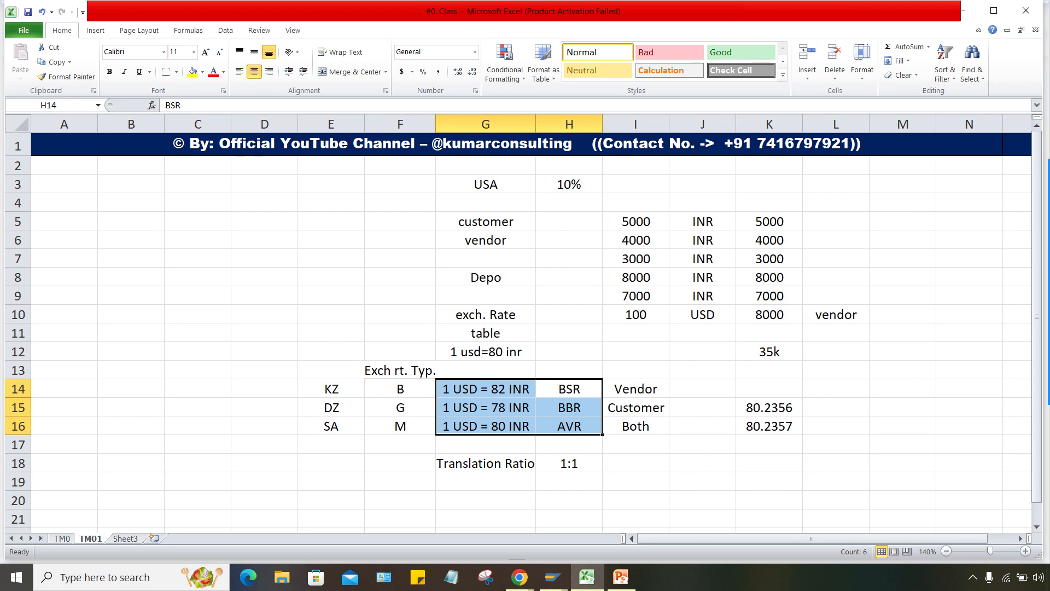
Switch to the currency exchange rates overview in SAP to view its direct quotations, and return to the Excel workbook
click(552, 577)
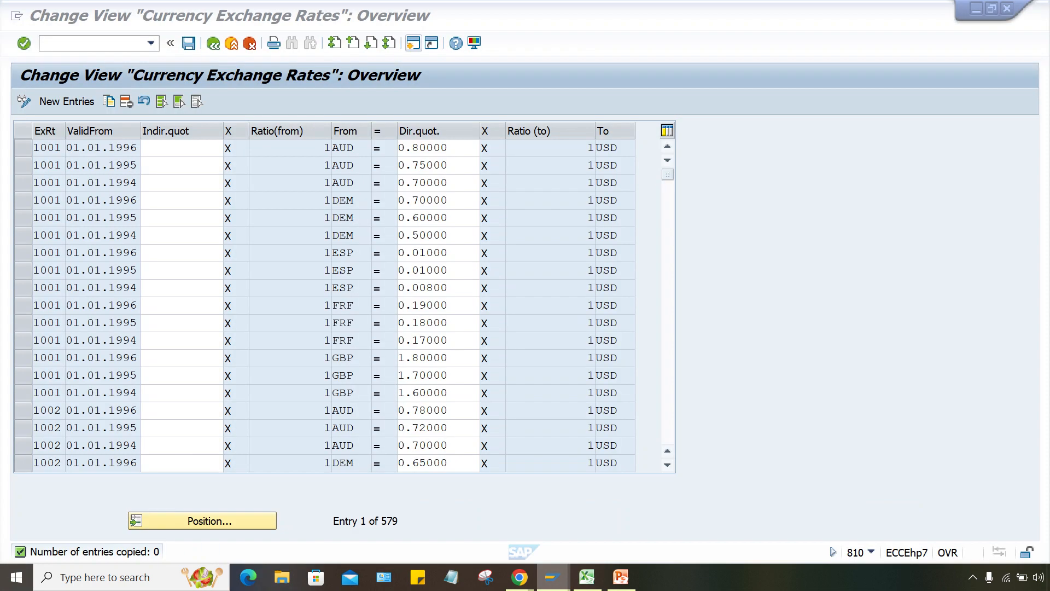
click(553, 520)
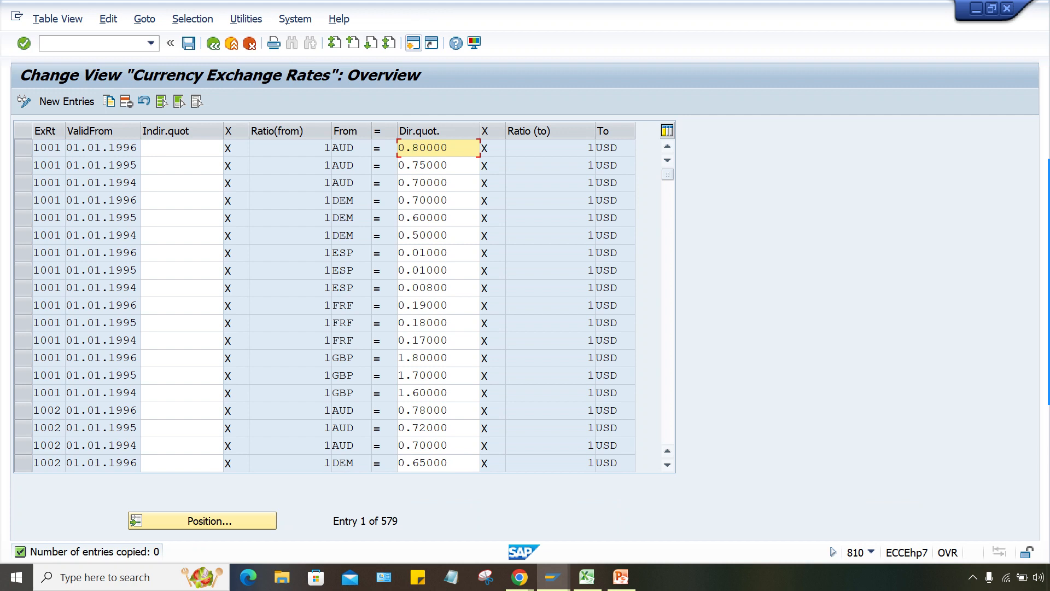
click(449, 148)
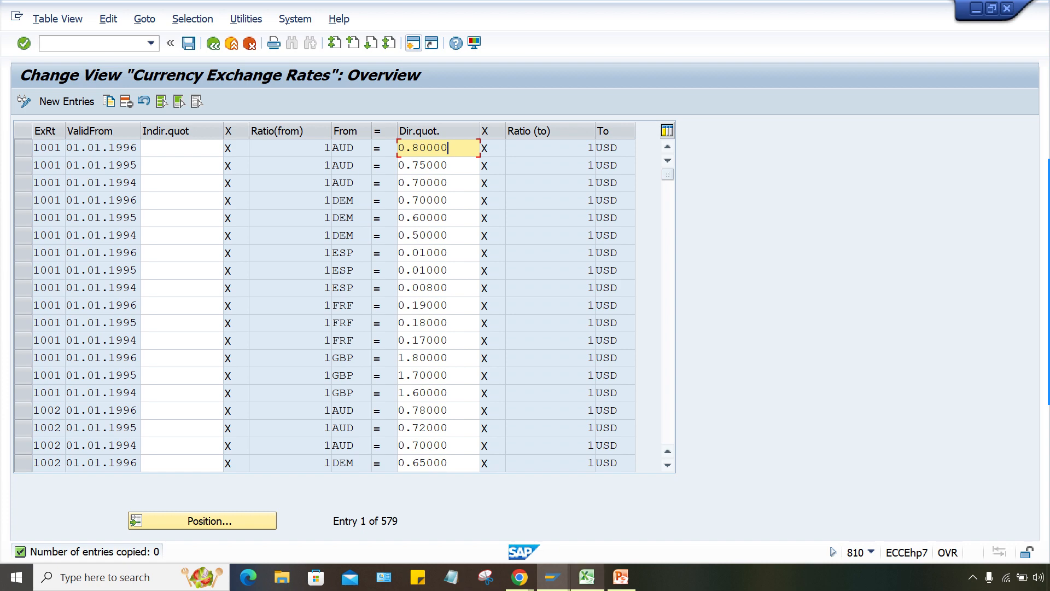
click(587, 577)
click(769, 370)
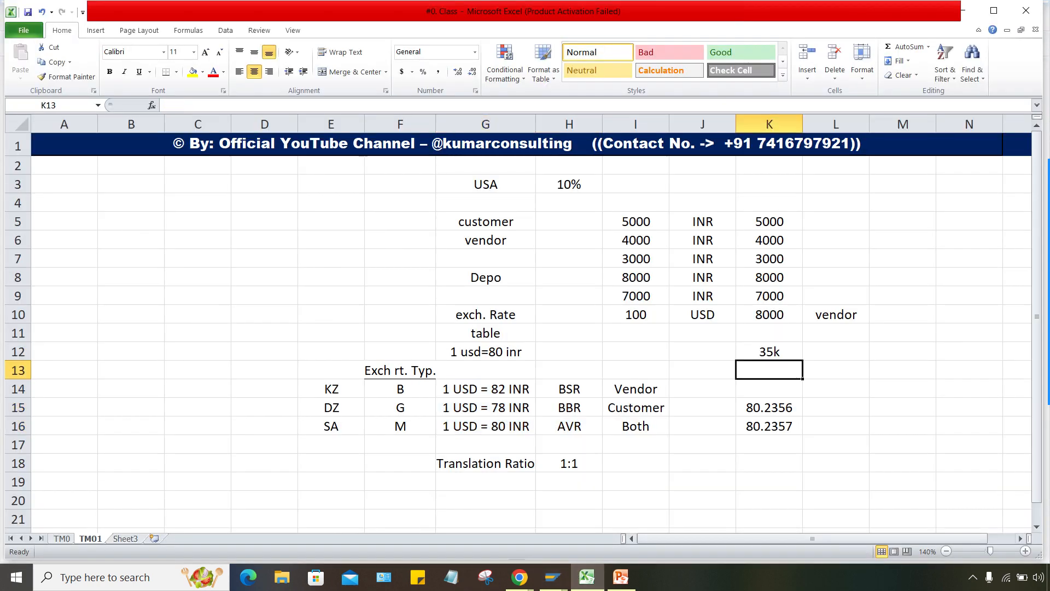
Switch back to the exchange rates overview in SAP, leave it, and reopen it with transaction OB08
mouse_move(552, 577)
click(554, 512)
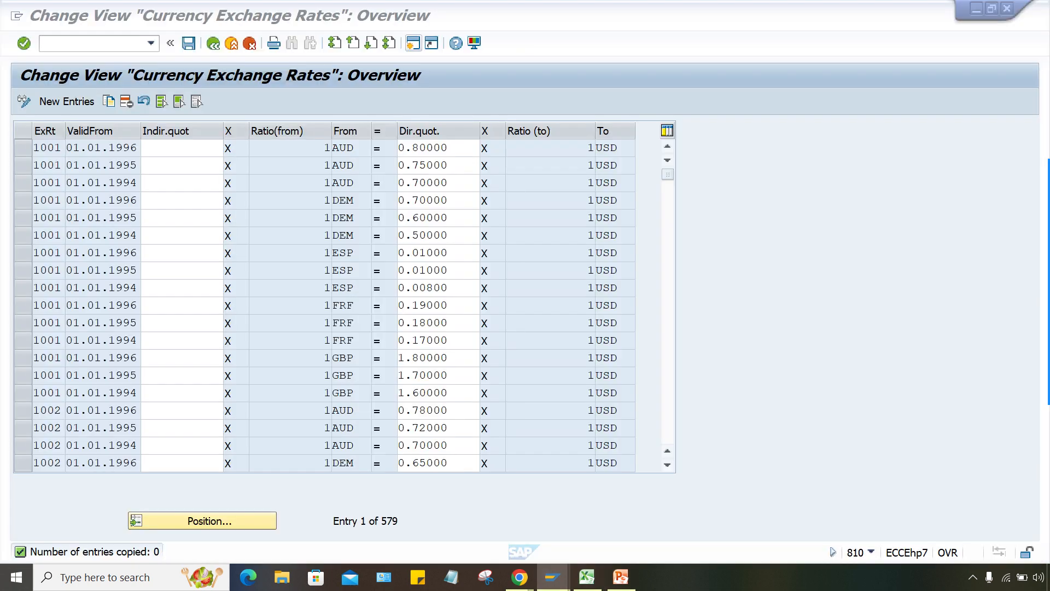
click(213, 44)
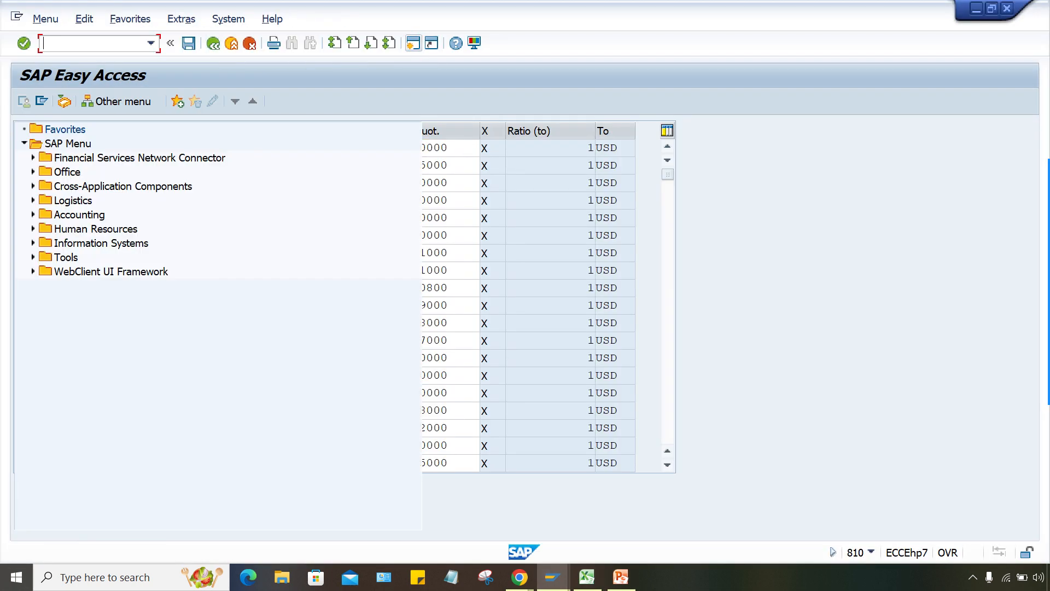
click(152, 43)
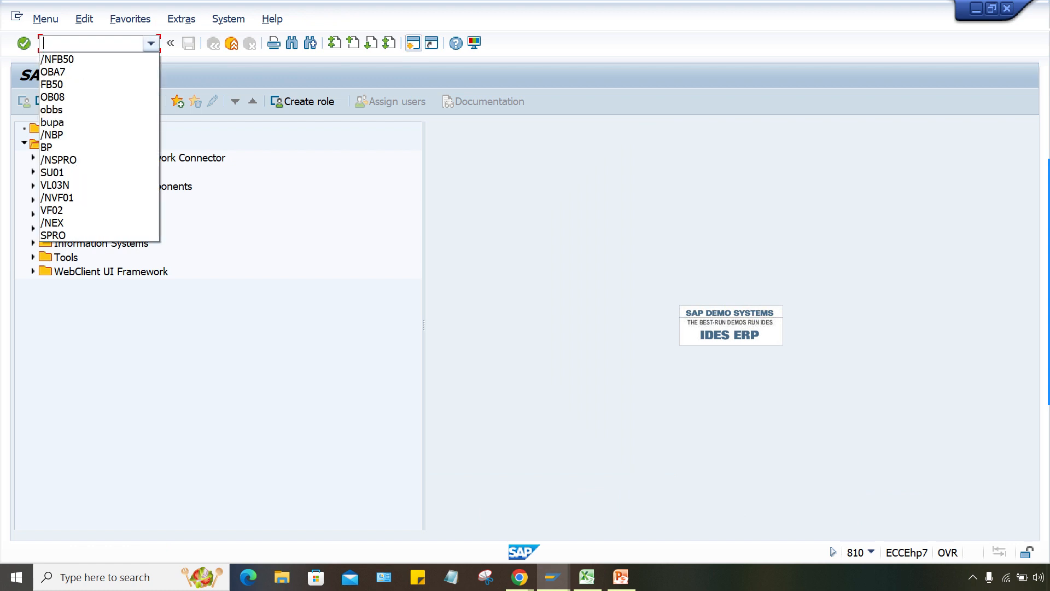
click(109, 84)
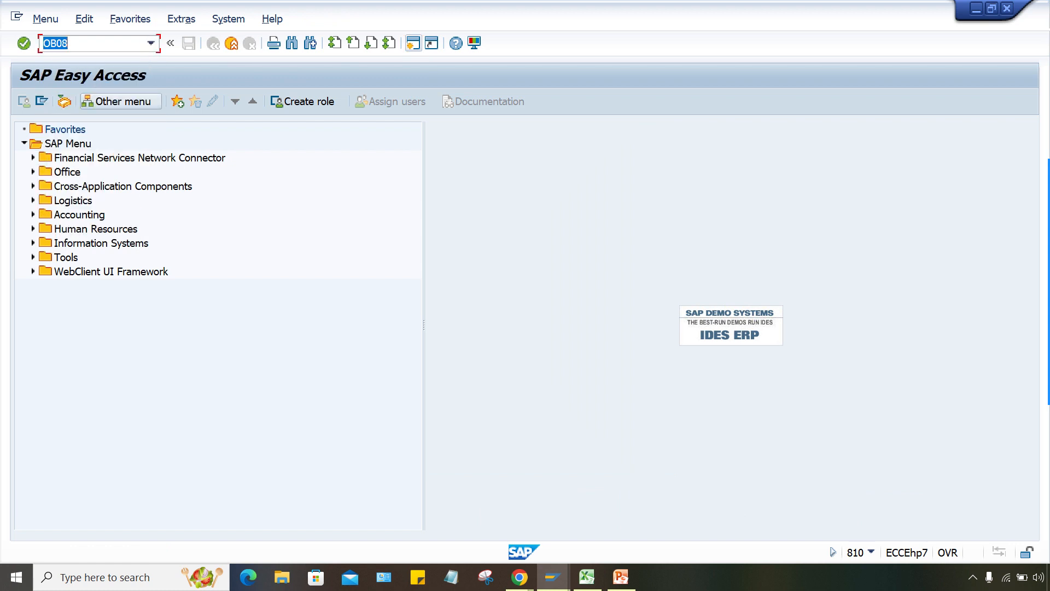
key(Return)
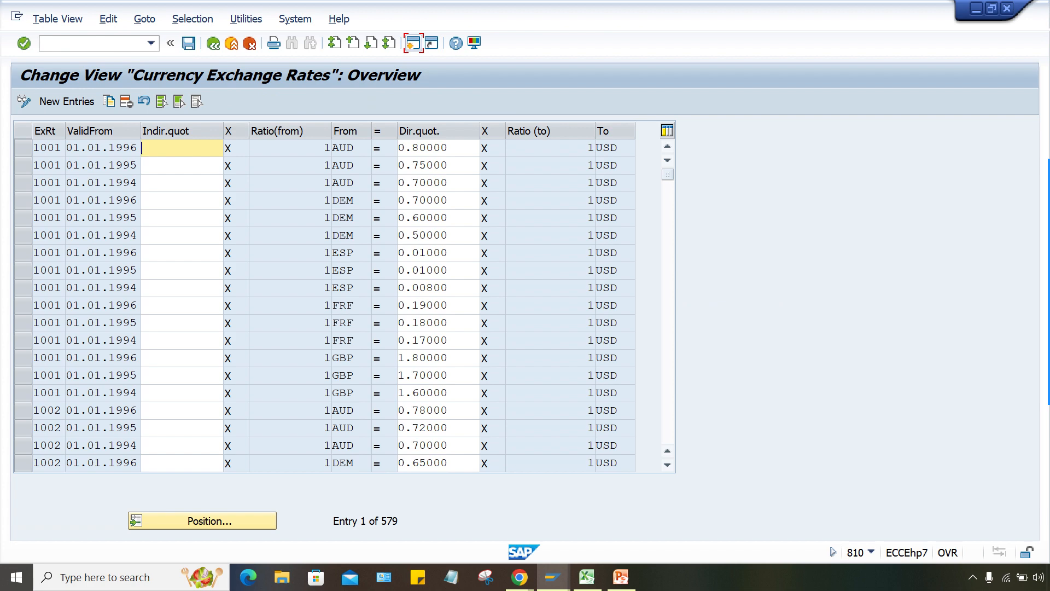
Switch to the Excel workbook and compare the rate categories BSR, BBR and AVR in H14:H16
click(587, 577)
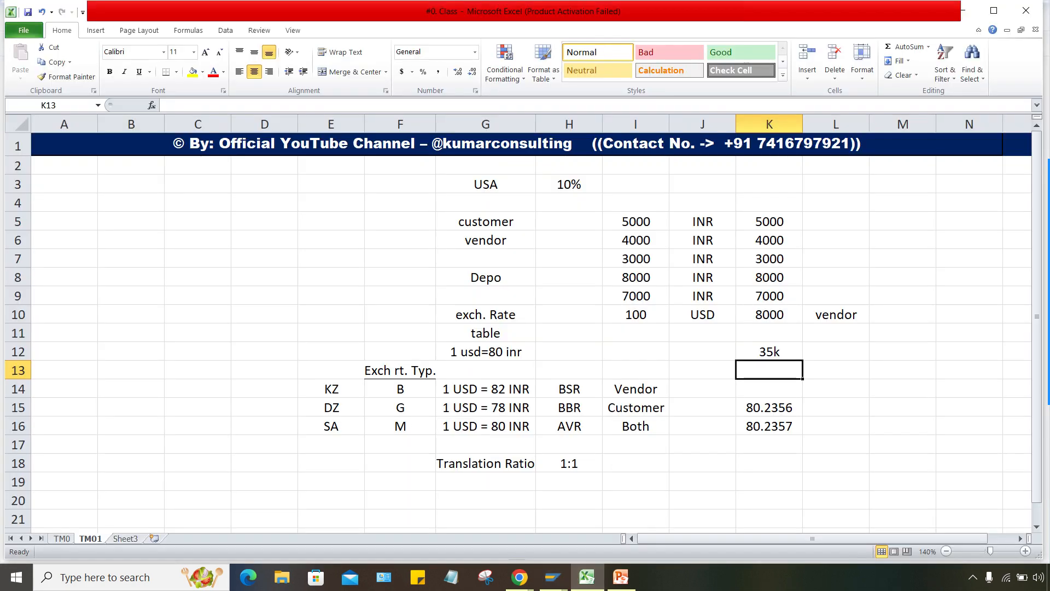
drag(569, 388, 569, 426)
click(569, 389)
click(569, 407)
click(569, 426)
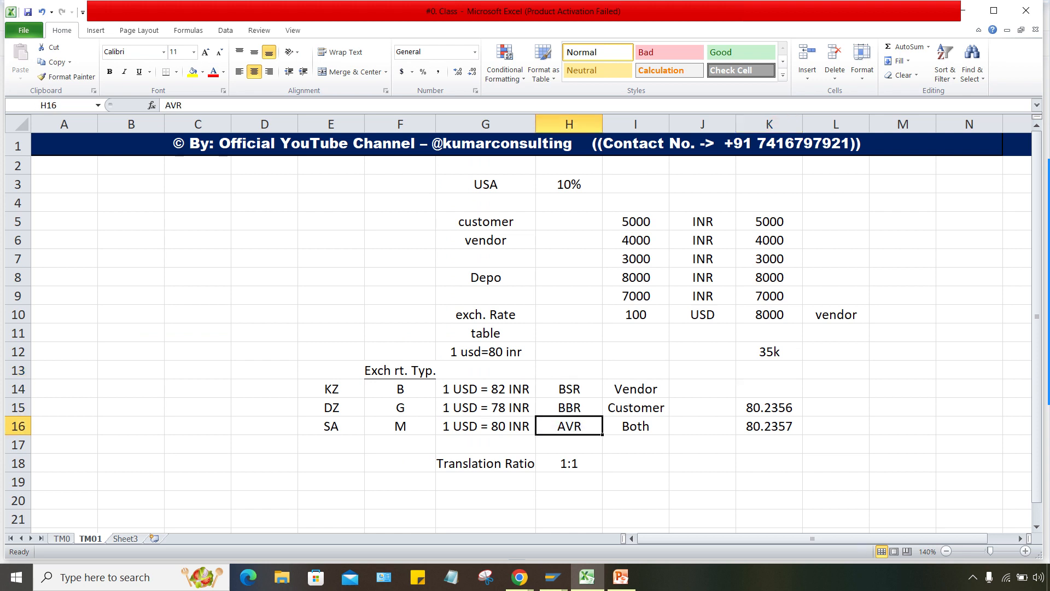
click(568, 408)
click(568, 388)
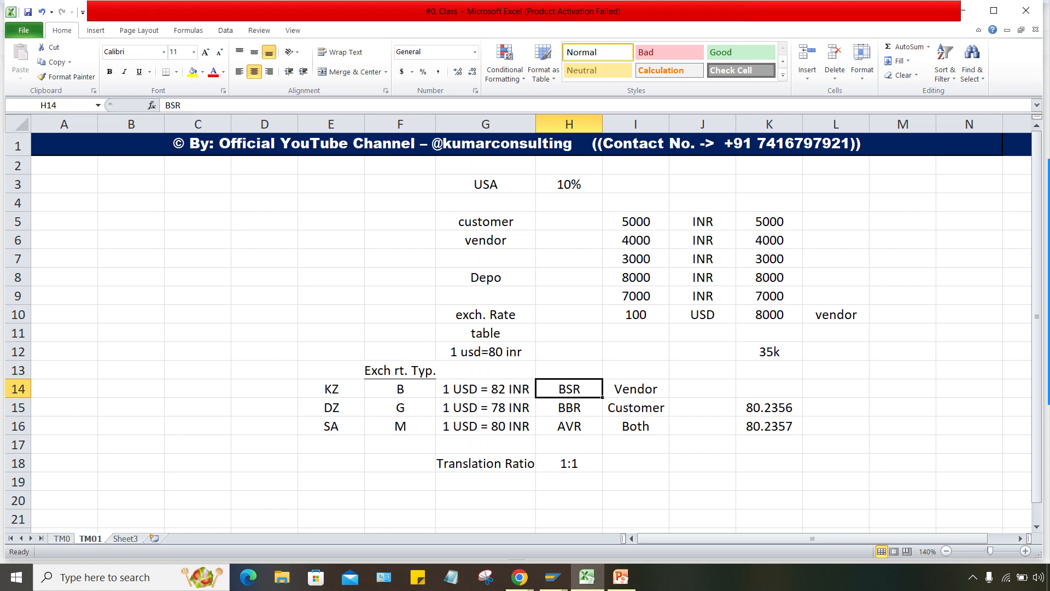
click(569, 426)
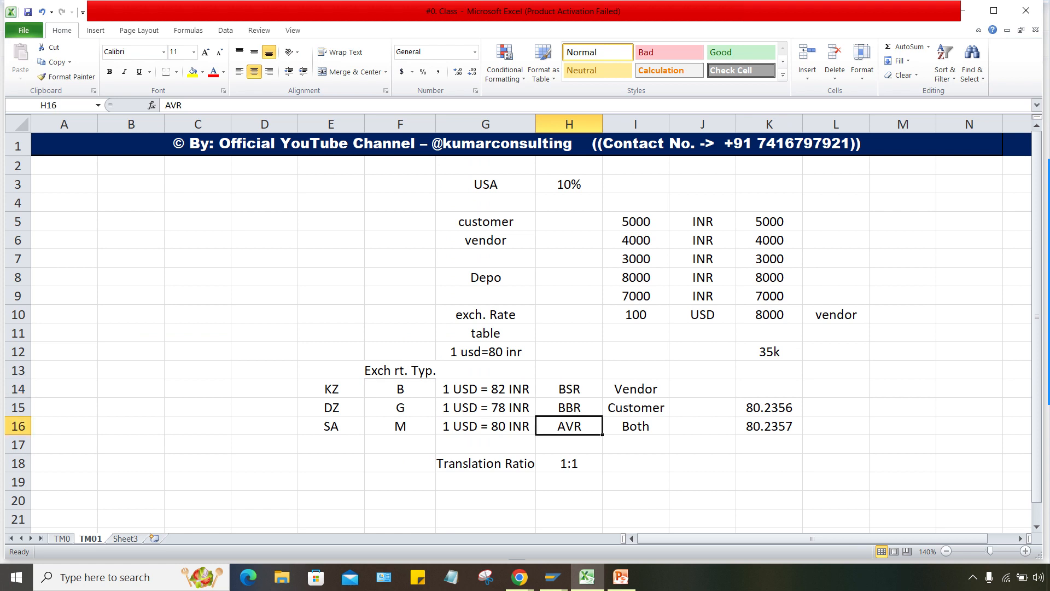
Examine the exchange rate types in column F and the assignments in the SA and KZ document type rows
drag(400, 370, 400, 426)
click(331, 426)
click(400, 426)
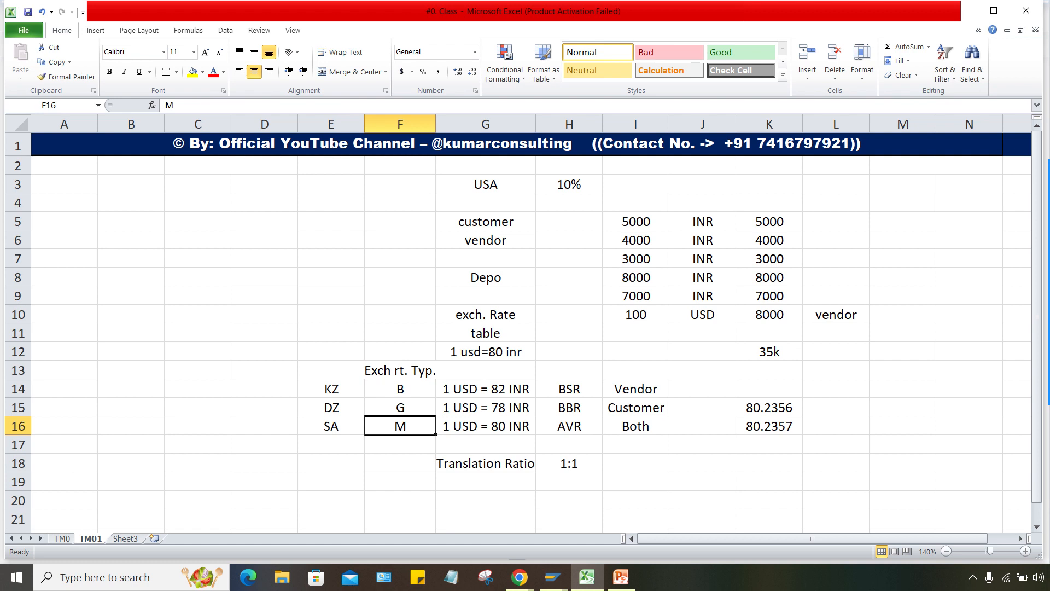
drag(486, 389, 569, 388)
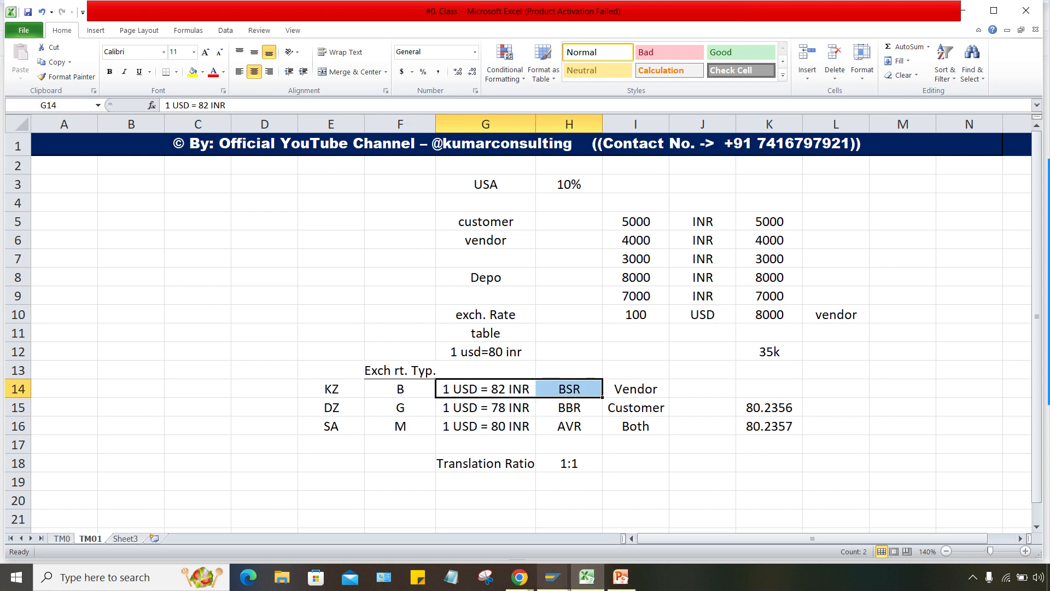
click(635, 389)
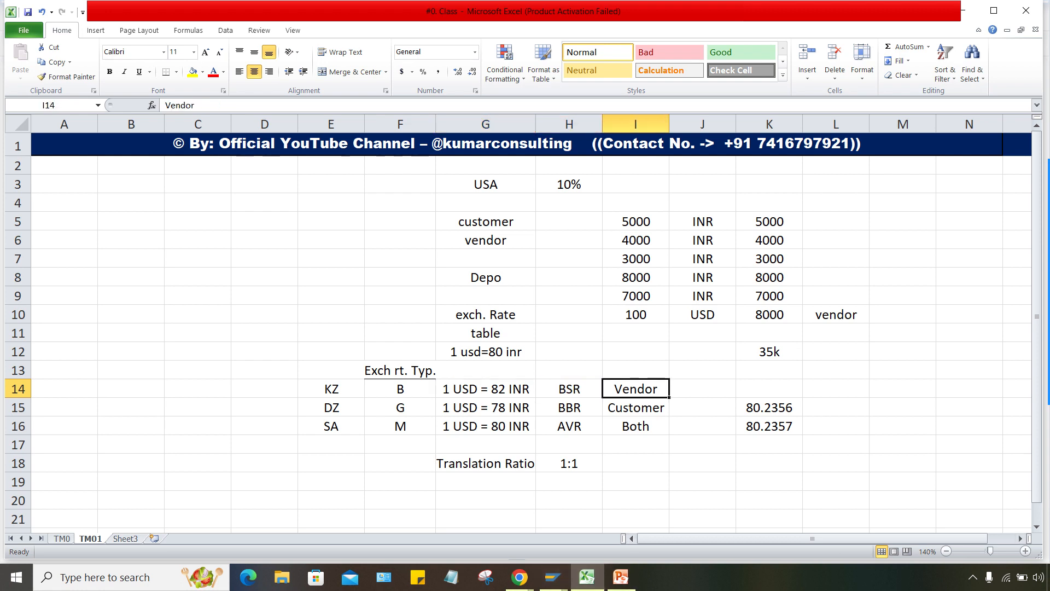
drag(400, 389, 635, 389)
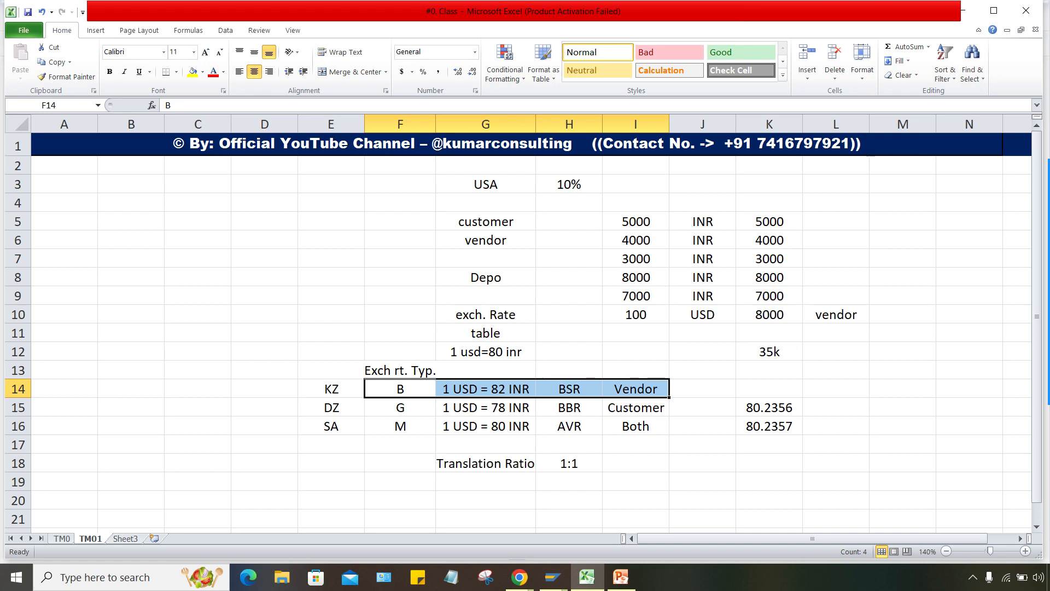
drag(331, 389, 635, 389)
click(400, 389)
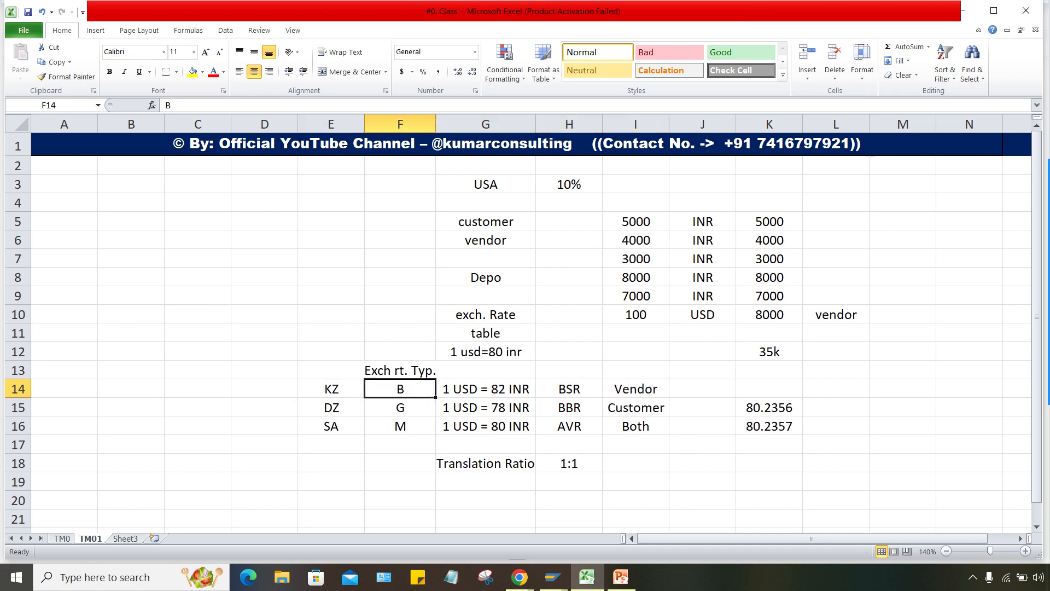
Switch to the SAP exchange rates overview and start positioning to an entry with exchange rate type B
click(552, 577)
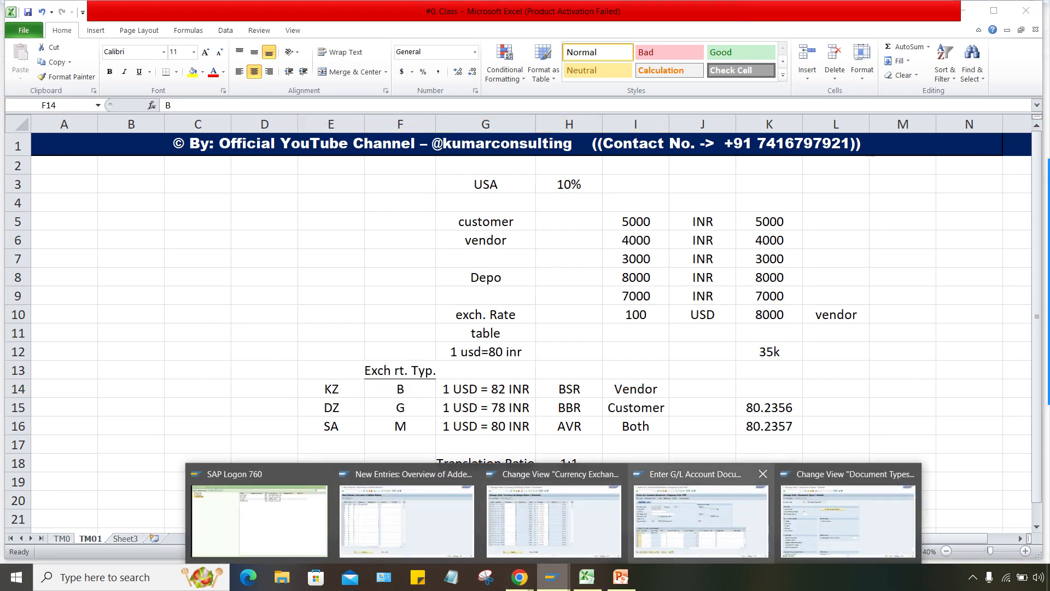
click(554, 519)
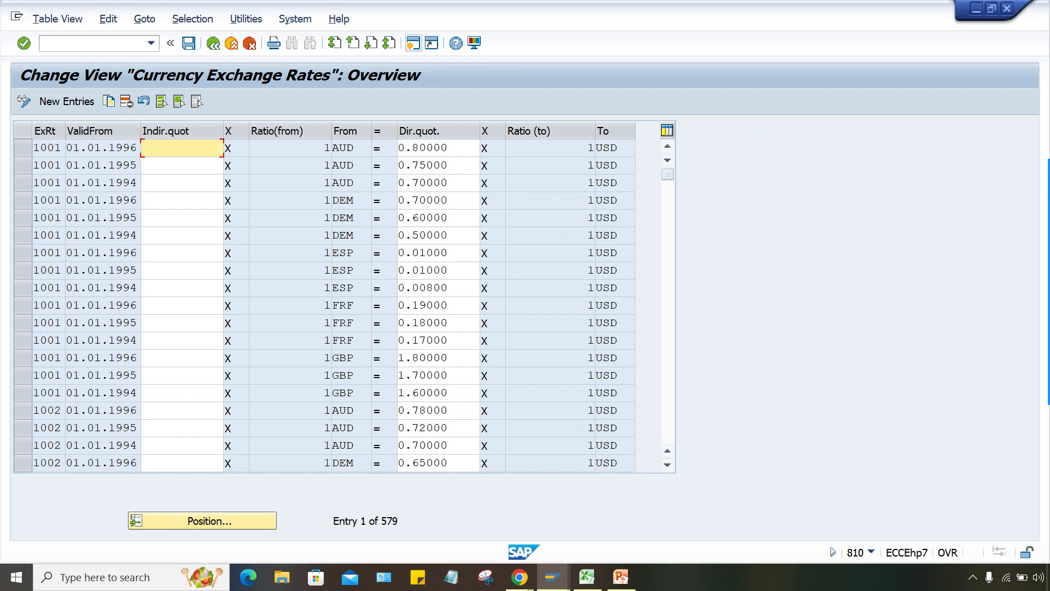
click(203, 520)
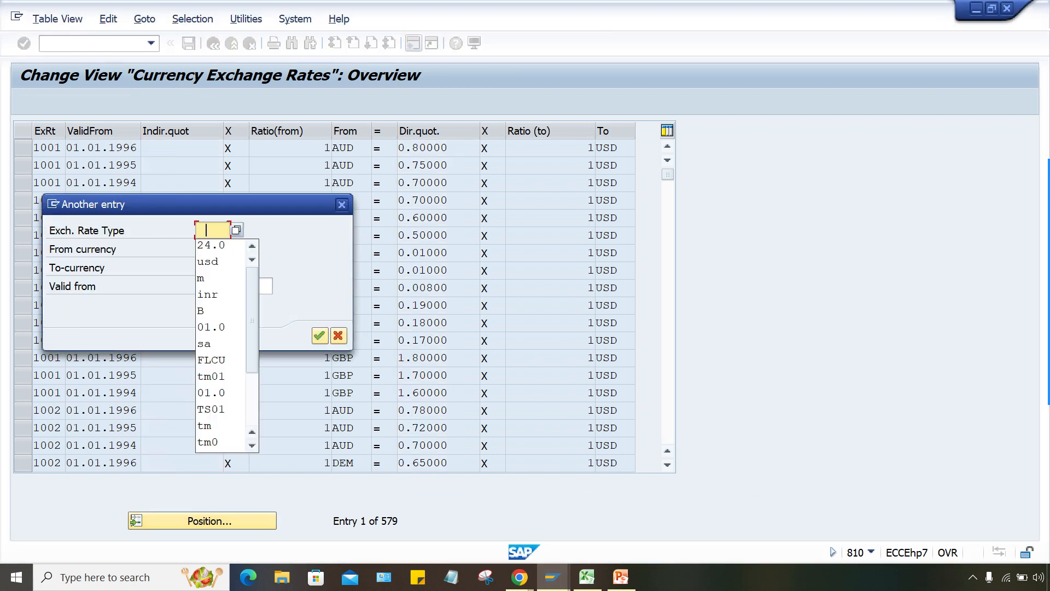
key(Down)
key(Down)
key(Down)
key(Down)
key(Down)
key(Down)
key(Up)
key(Return)
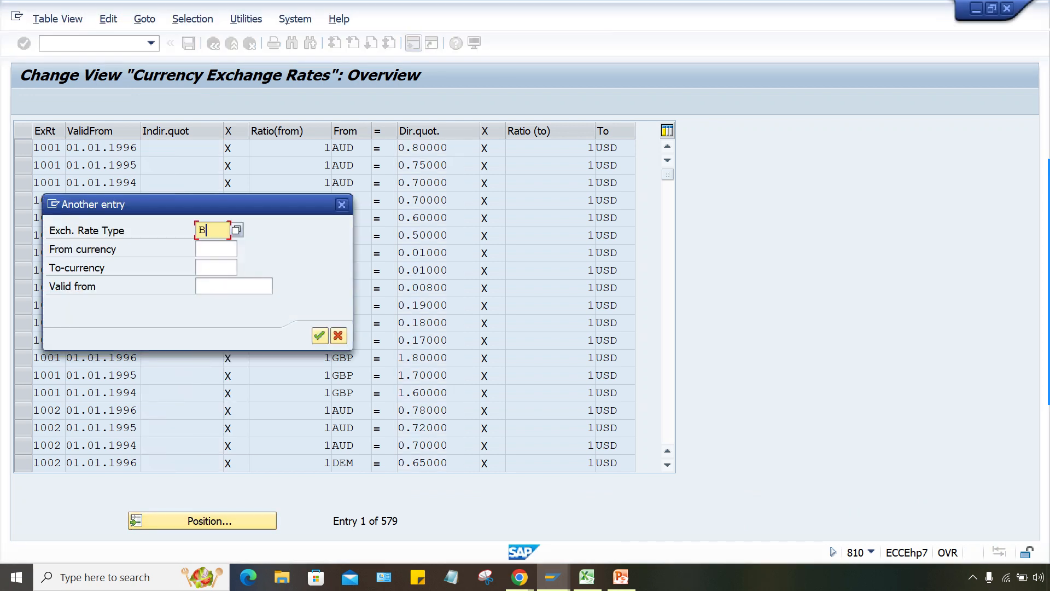
Complete the positioning criteria with from currency usd and to-currency inr, and go to the matching entries
key(Tab)
key(space)
key(Down)
key(Down)
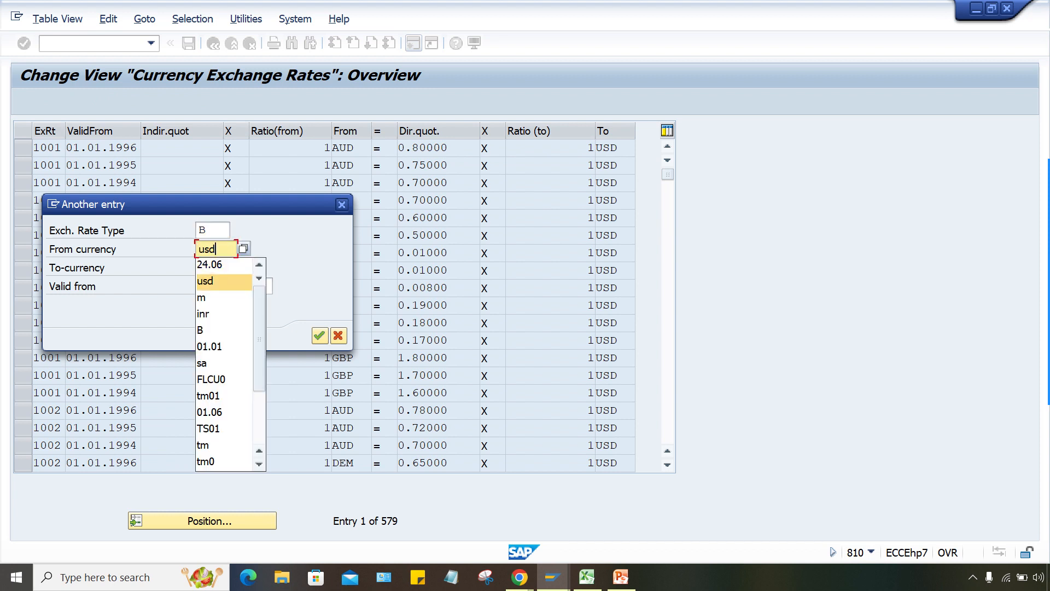
key(Return)
key(Tab)
key(Down)
key(Down)
key(Down)
key(Down)
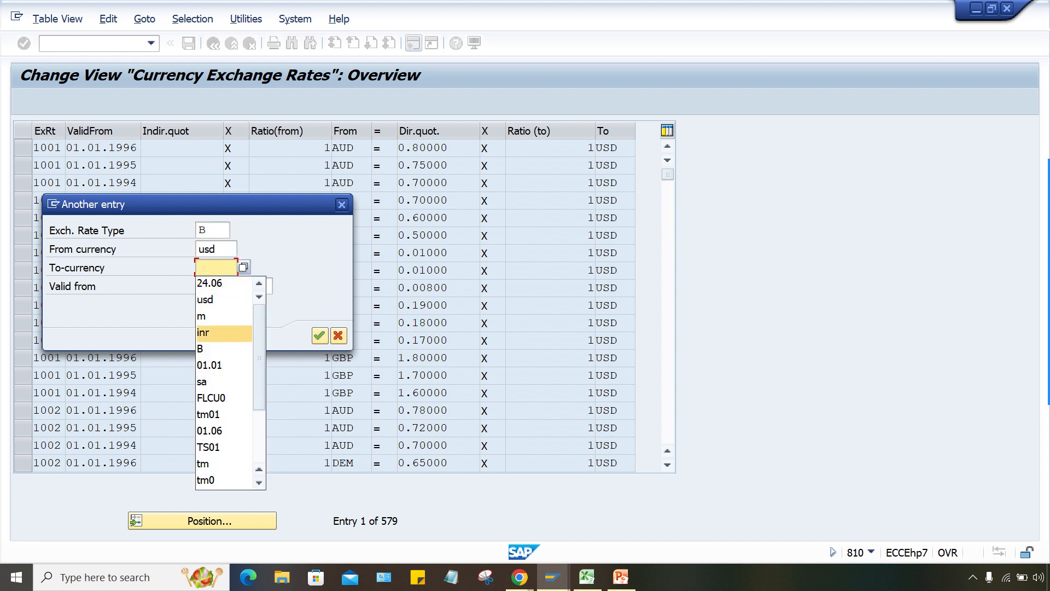
key(Return)
key(Return)
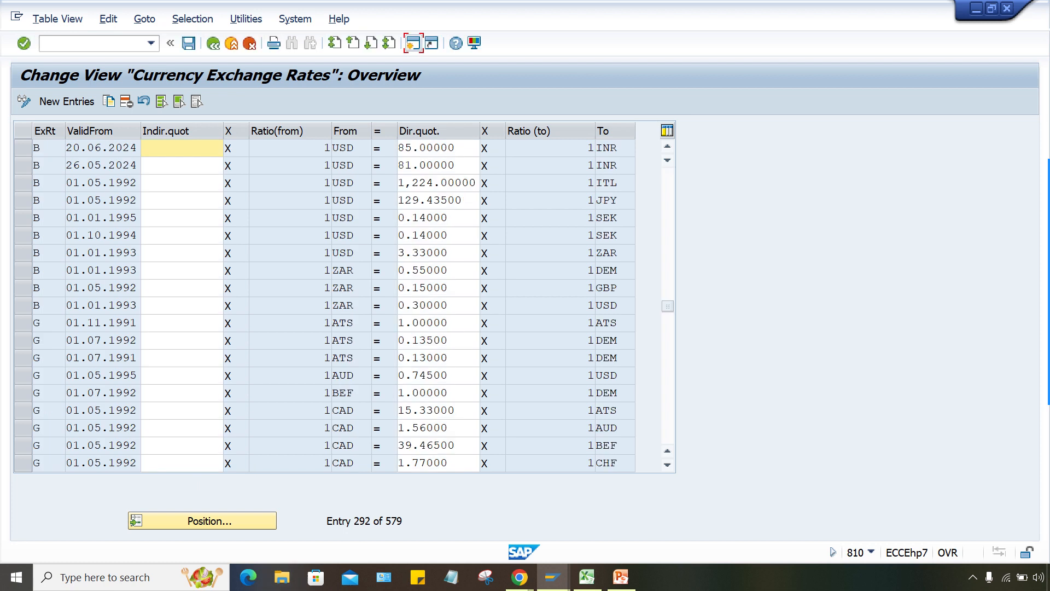
Copy the type B USD to INR entry dated 20.06.2024 as a rate of 80 valid from 24.06.2024, and save it
click(23, 148)
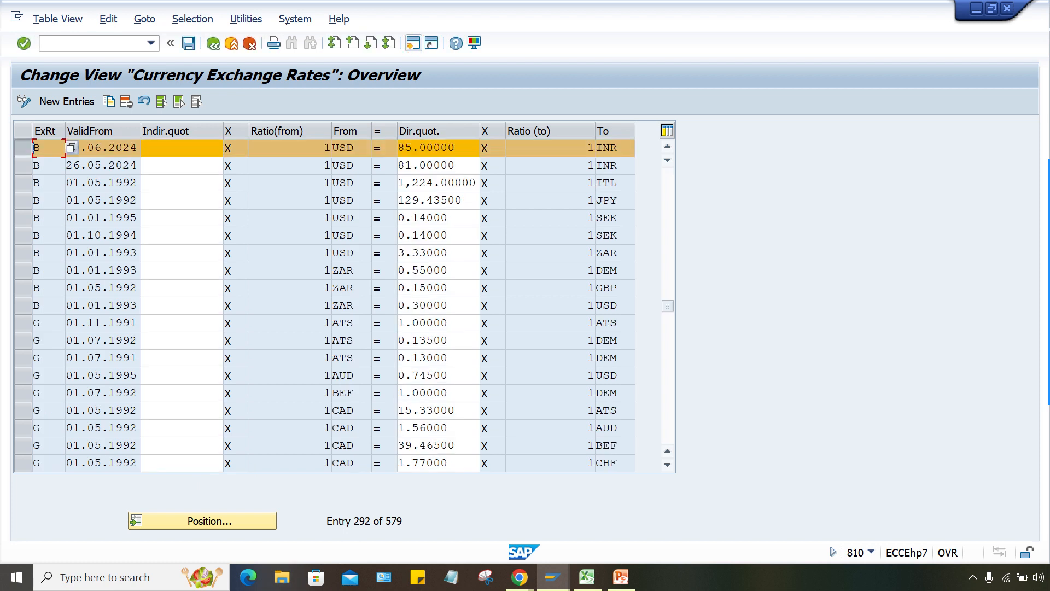
click(109, 101)
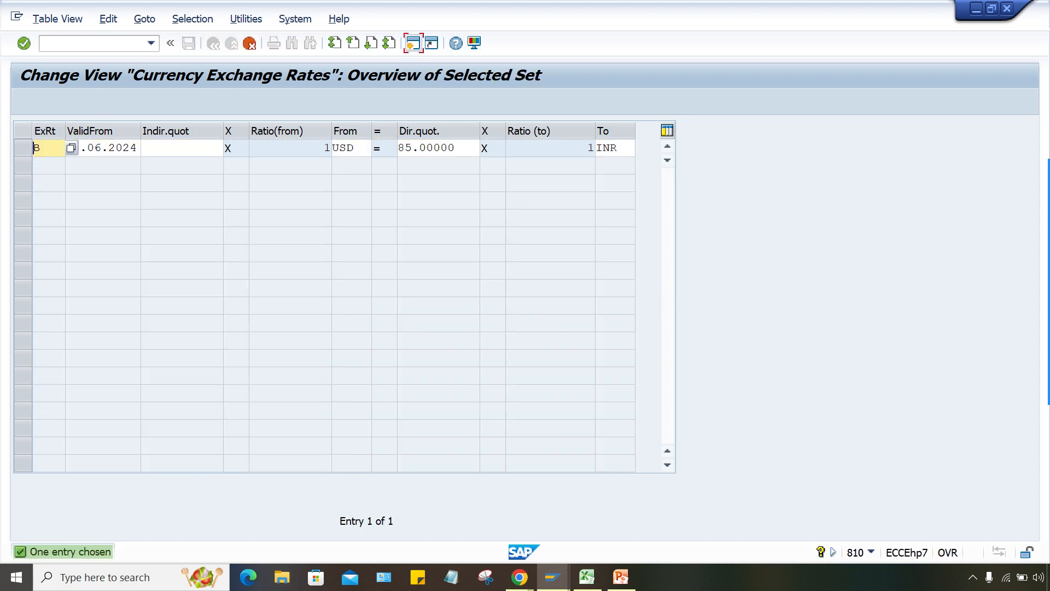
drag(457, 147, 398, 147)
text(8)
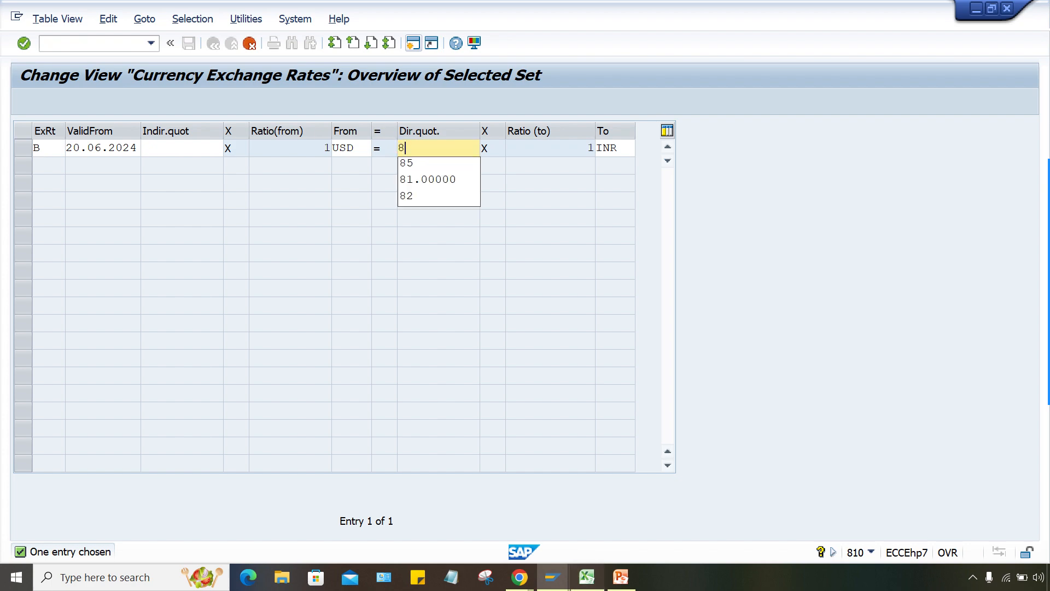
click(587, 577)
key(alt+Tab)
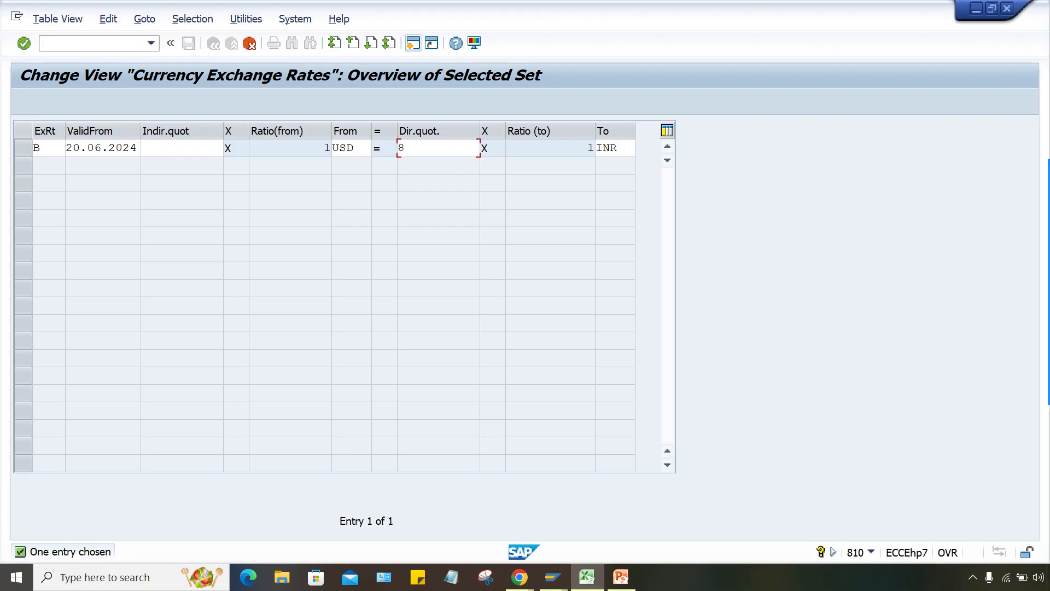
text(0)
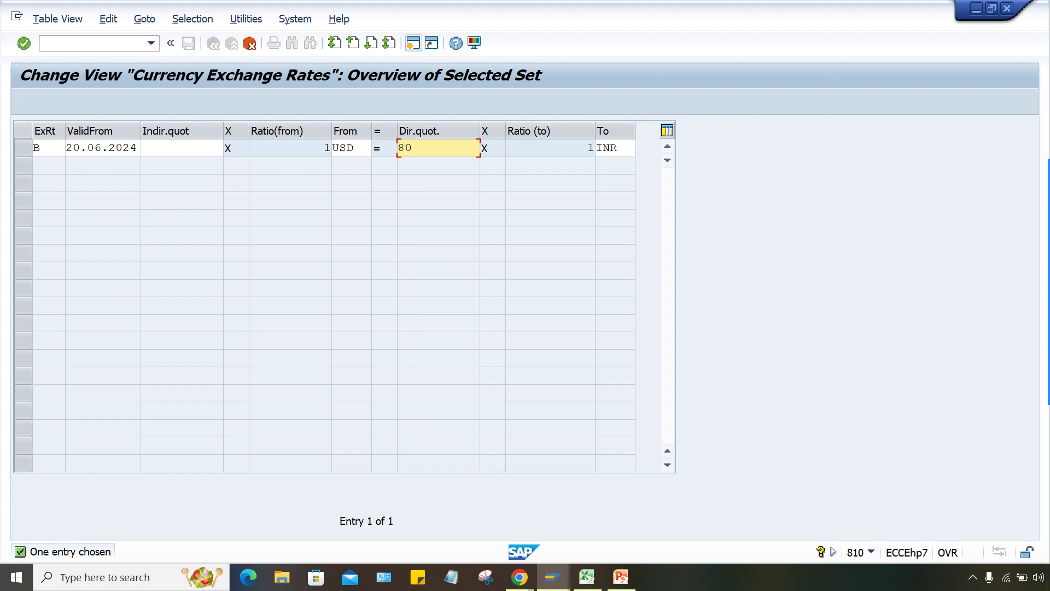
click(73, 148)
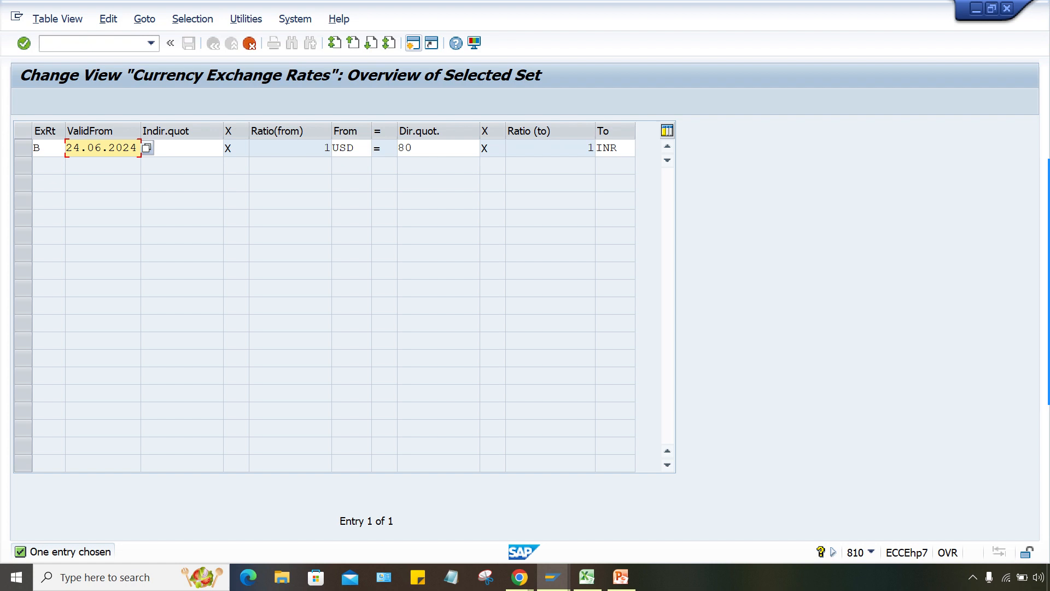
key(Return)
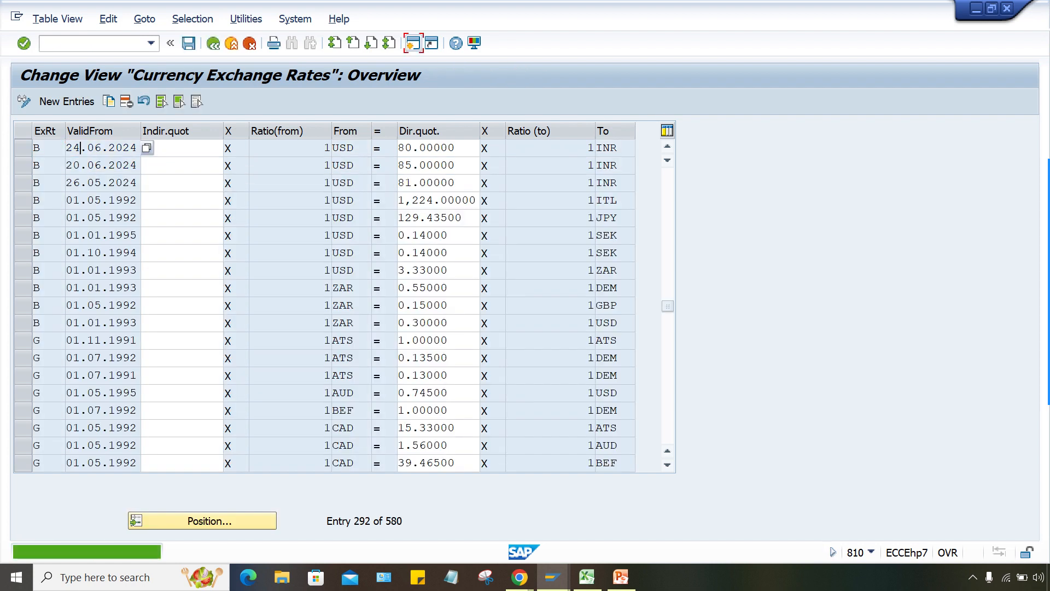
key(ctrl+s)
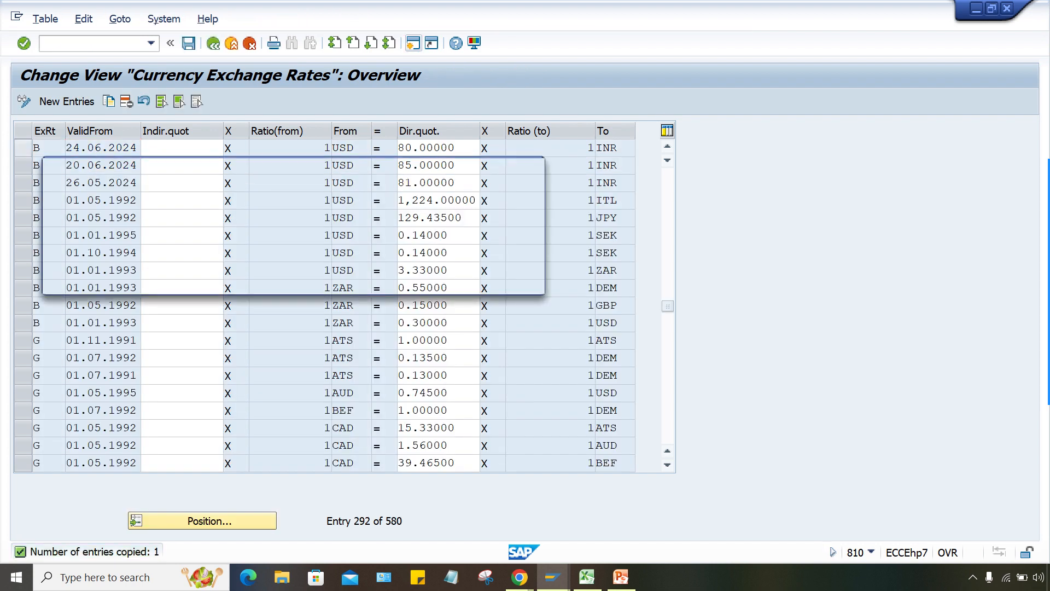
key(Return)
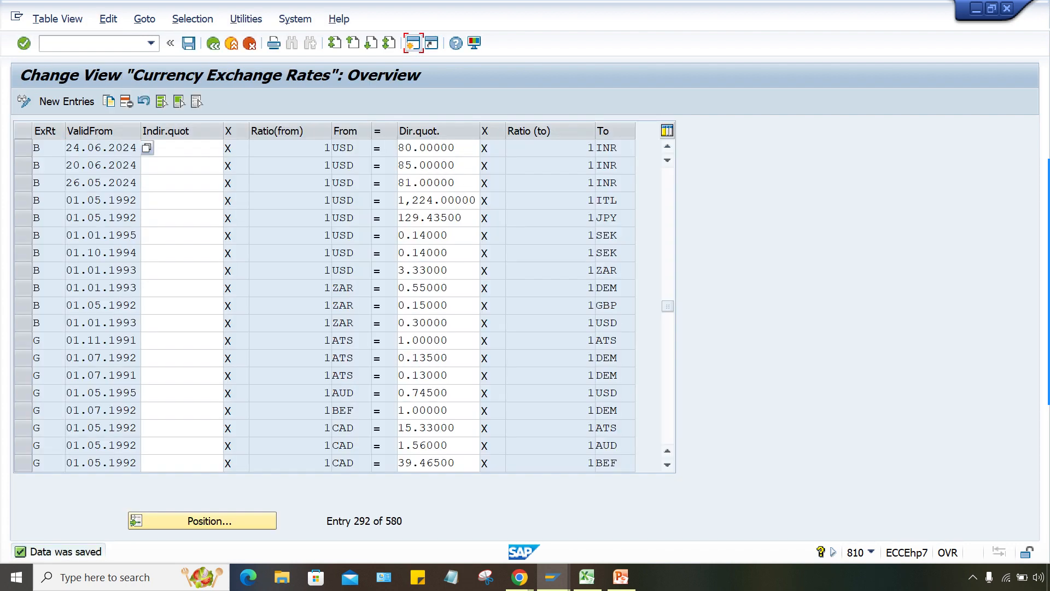
Select the 24.06.2024 type B rate in SAP and compare it with the vendor rate row in the Excel workbook
click(23, 148)
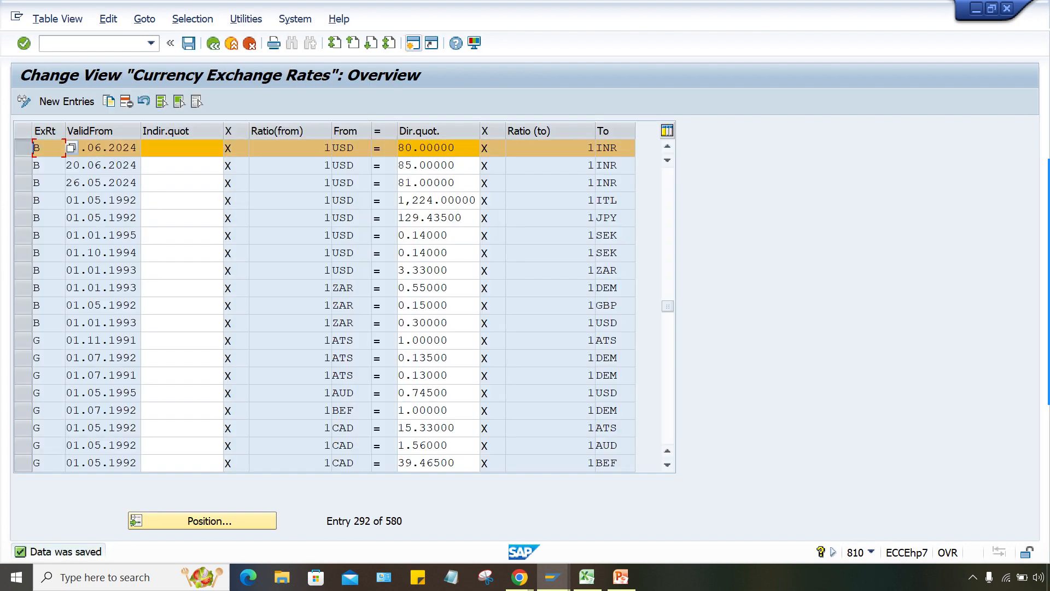
click(587, 577)
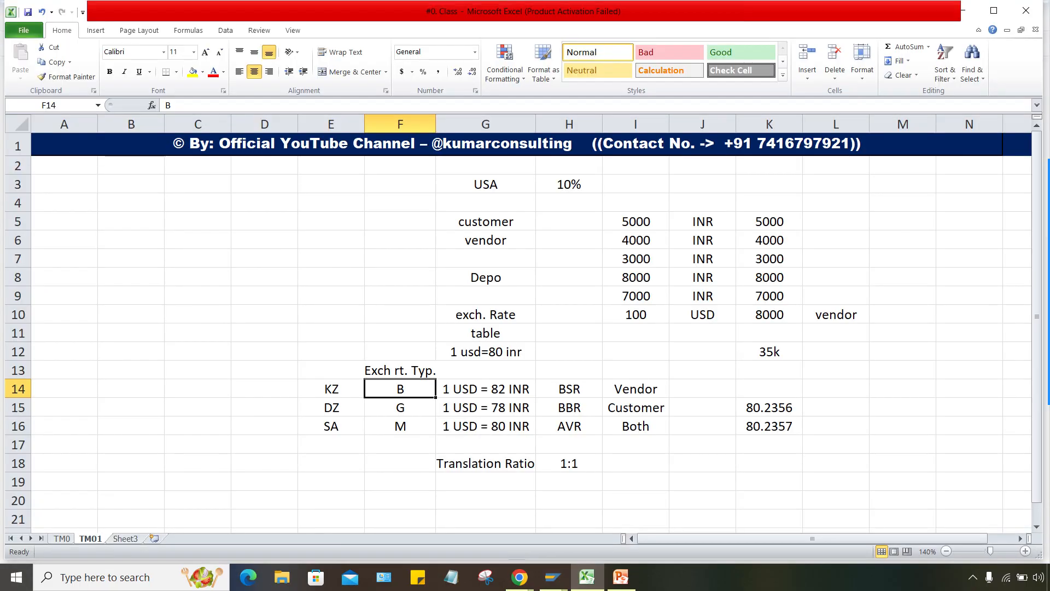
drag(636, 389, 486, 389)
drag(703, 408, 636, 407)
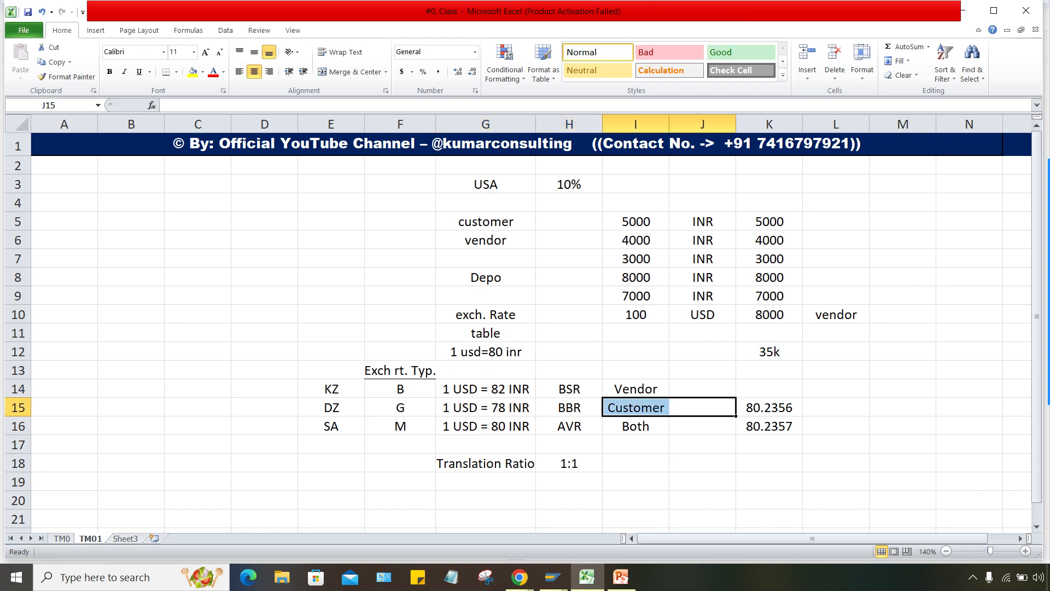
click(569, 389)
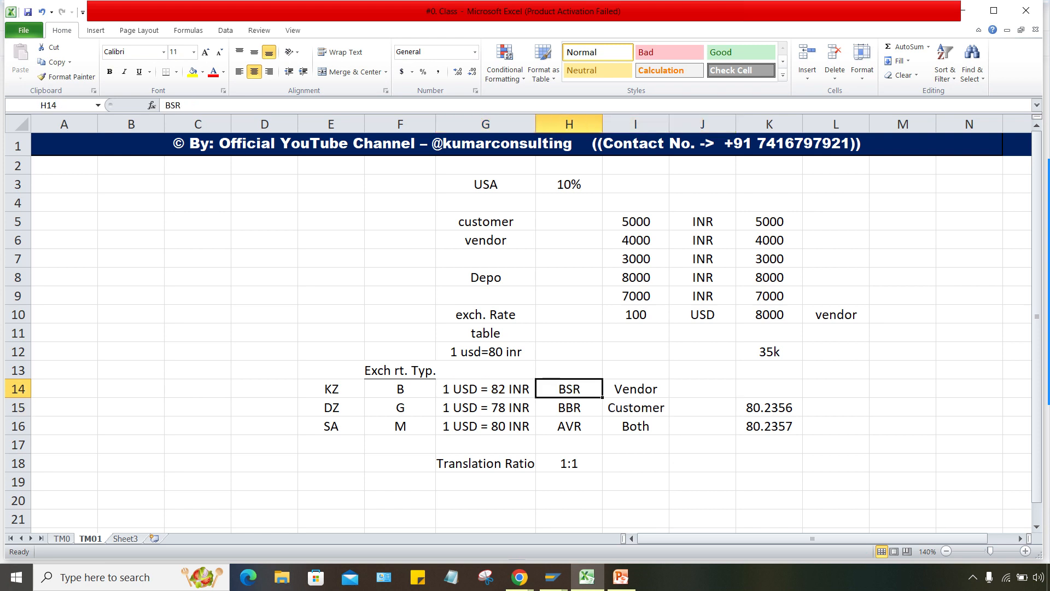
click(400, 389)
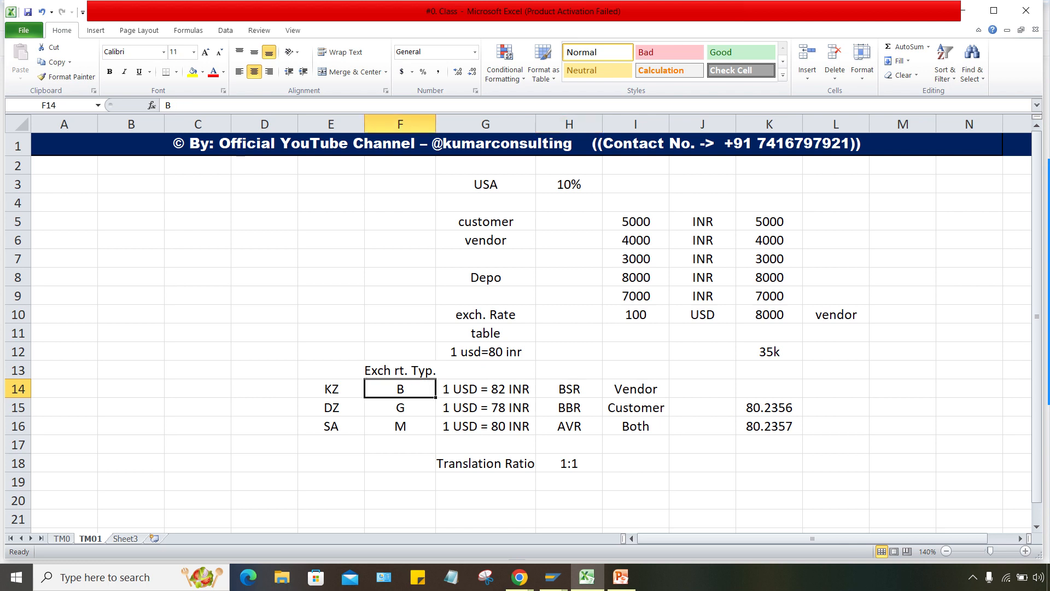
click(485, 388)
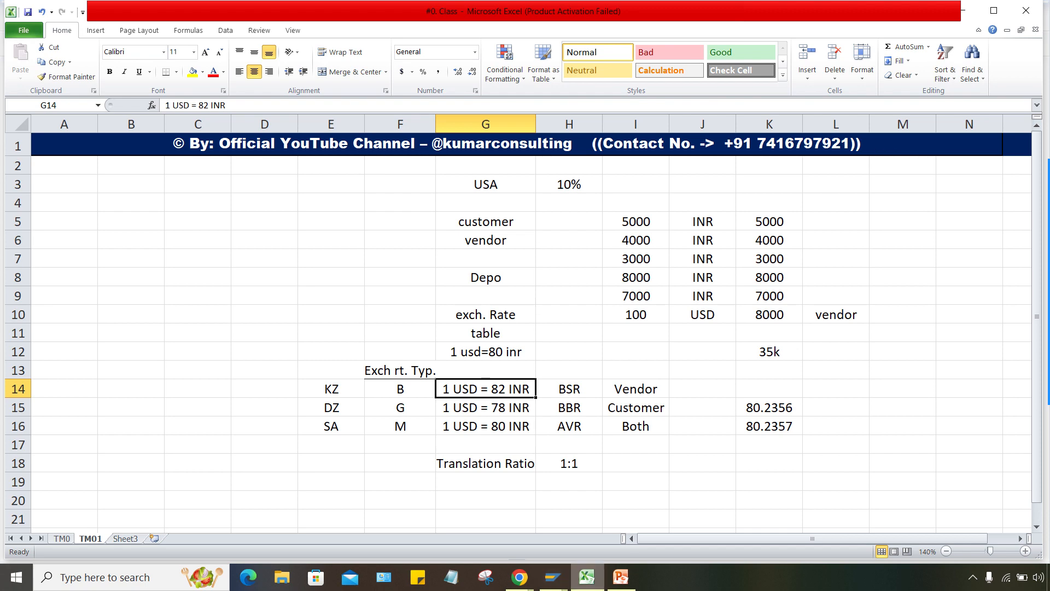
Switch to the SAP document type SA details and set its exchange rate type for foreign currency documents to B
click(552, 577)
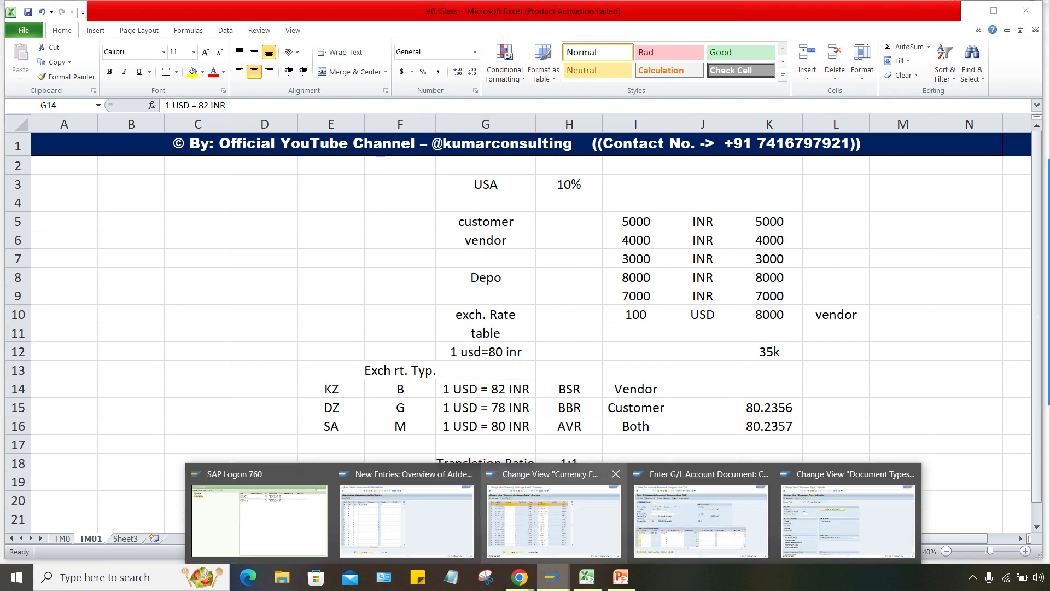
click(553, 519)
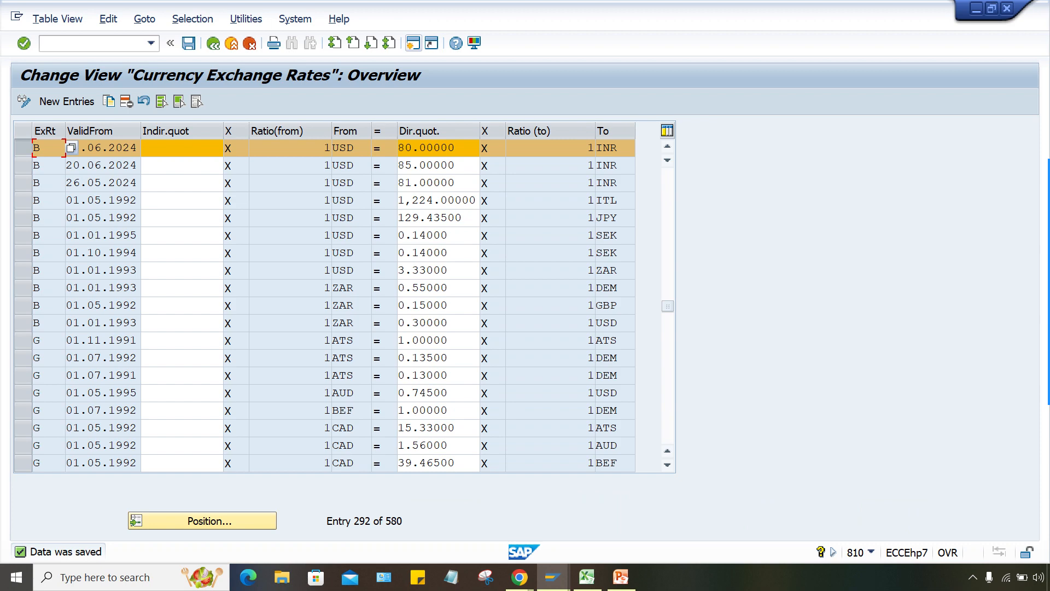
click(552, 577)
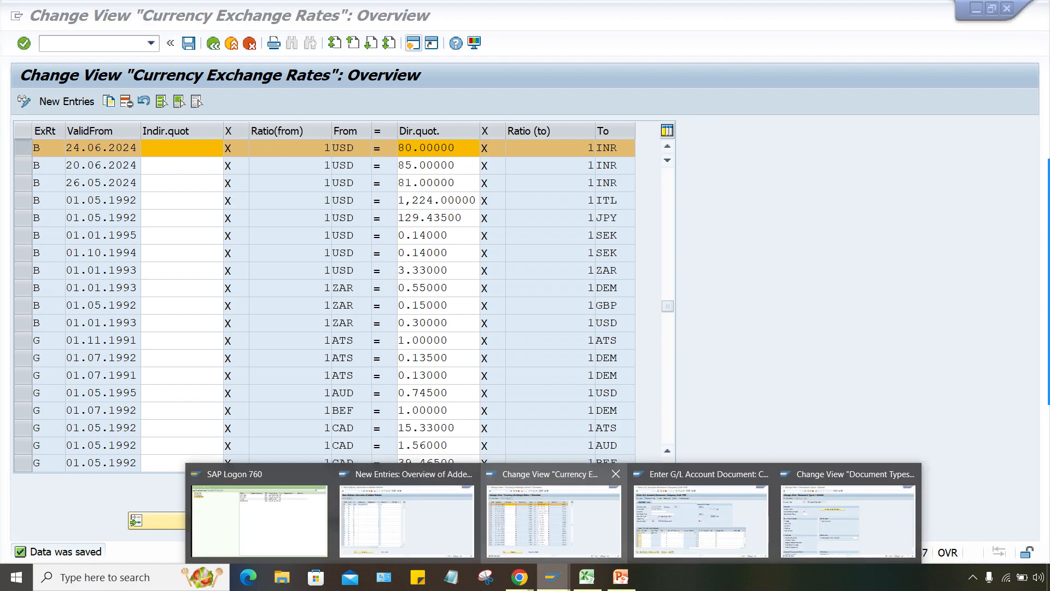
click(848, 520)
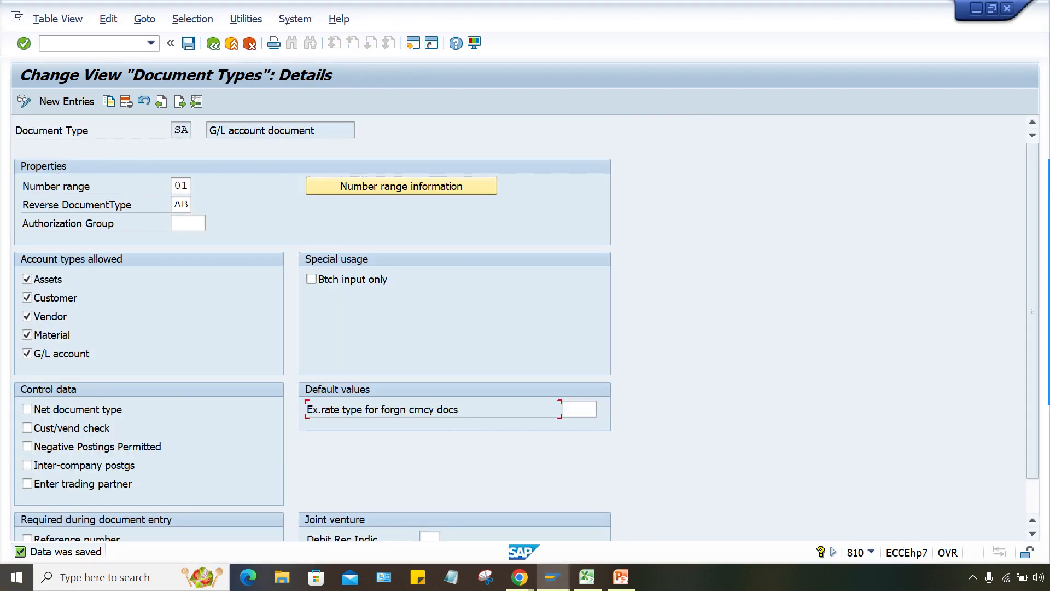
click(579, 409)
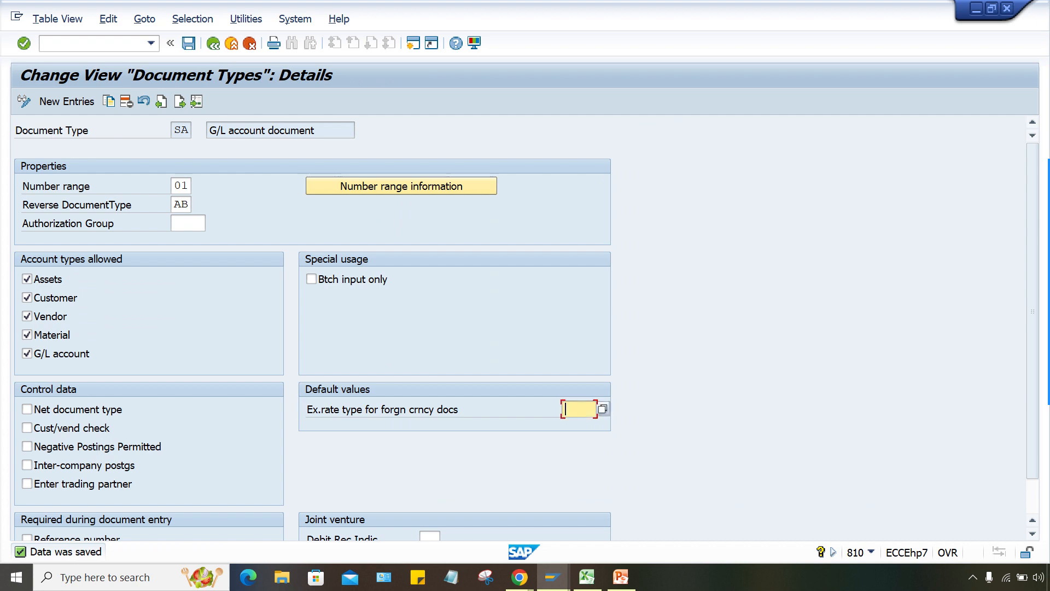
text(B)
key(Return)
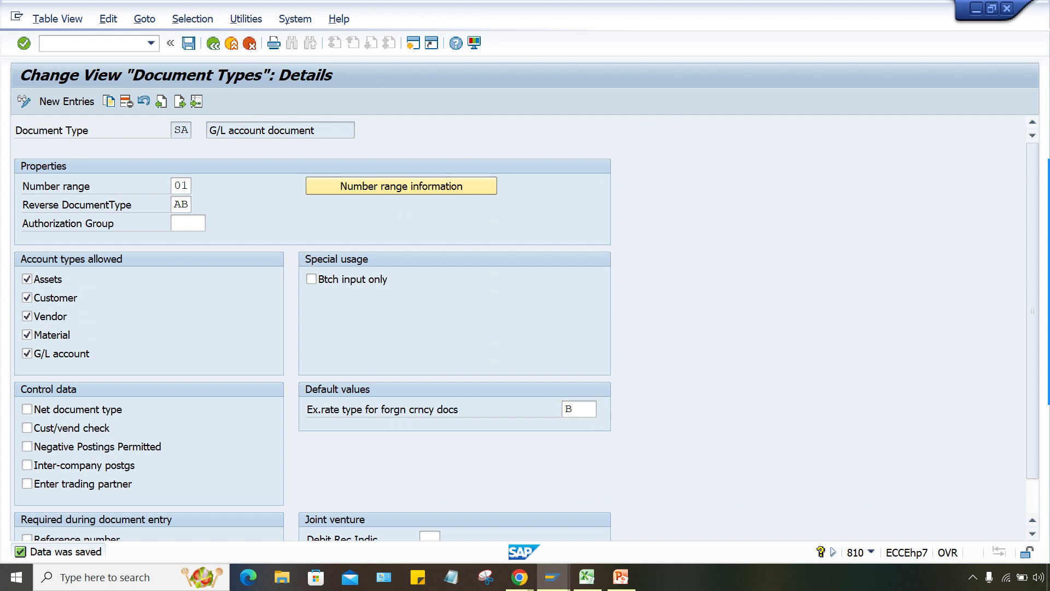
Switch to the G/L account document window and restart the entry with transaction /NFB50 to get a blank document
mouse_move(552, 577)
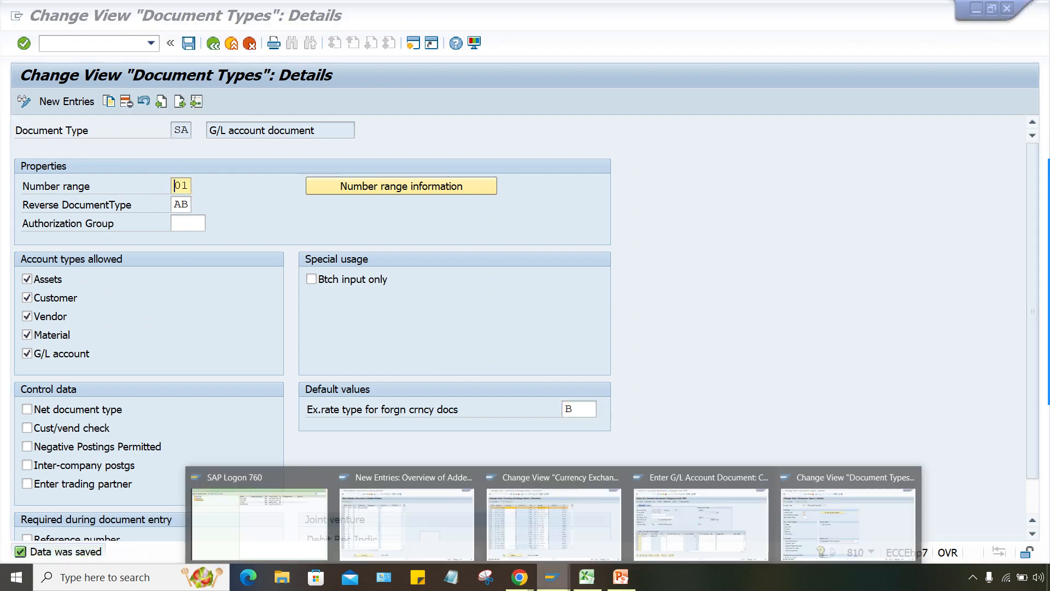
click(701, 516)
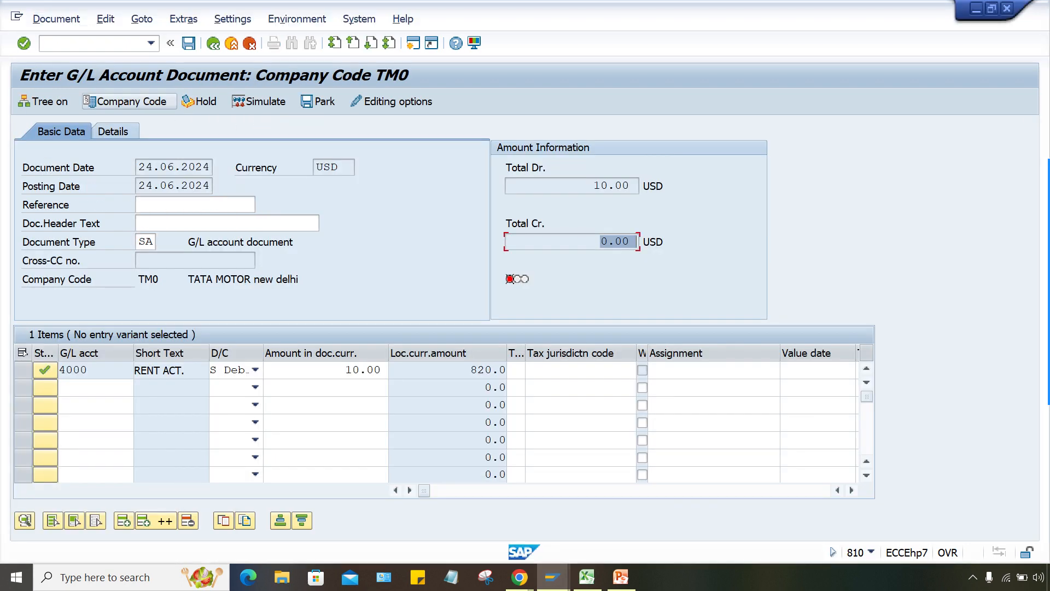
click(151, 44)
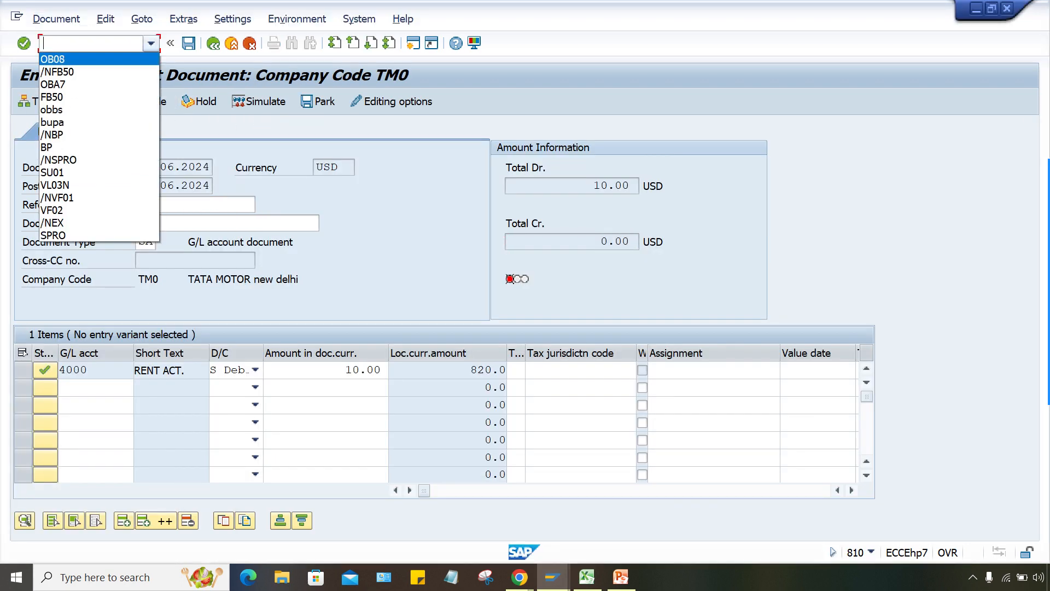
click(56, 72)
key(Return)
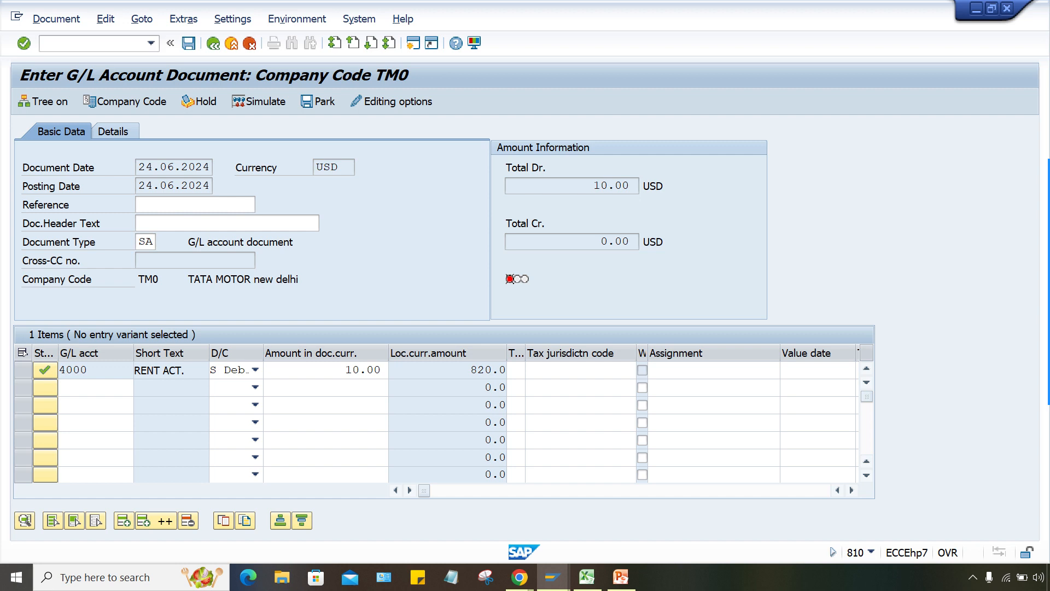
key(space)
key(Down)
key(Return)
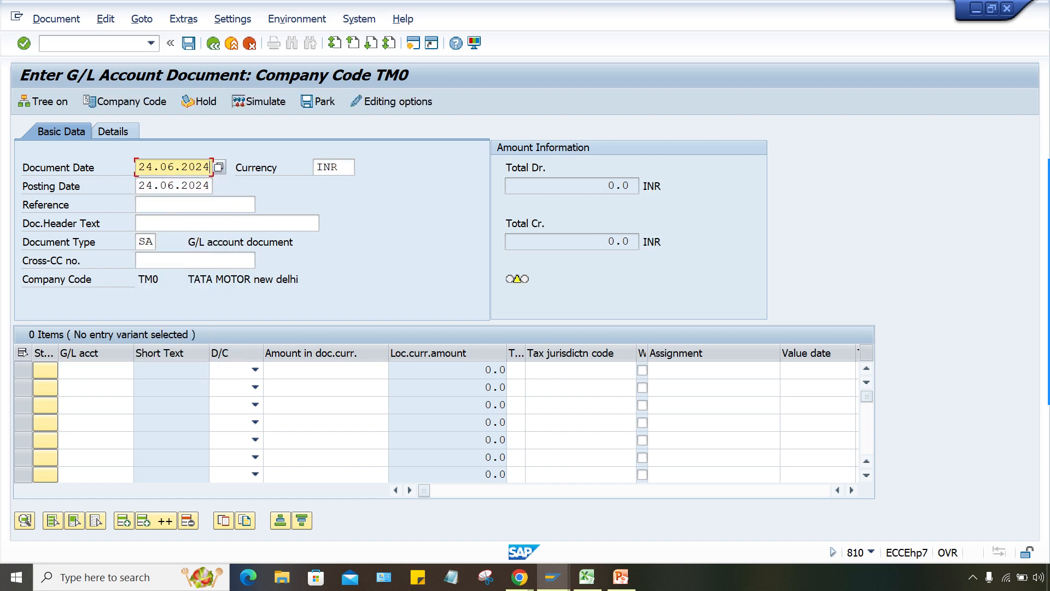
Set the document currency to USD and enter G/L account 4000 on the first line item
key(Tab)
text(USD)
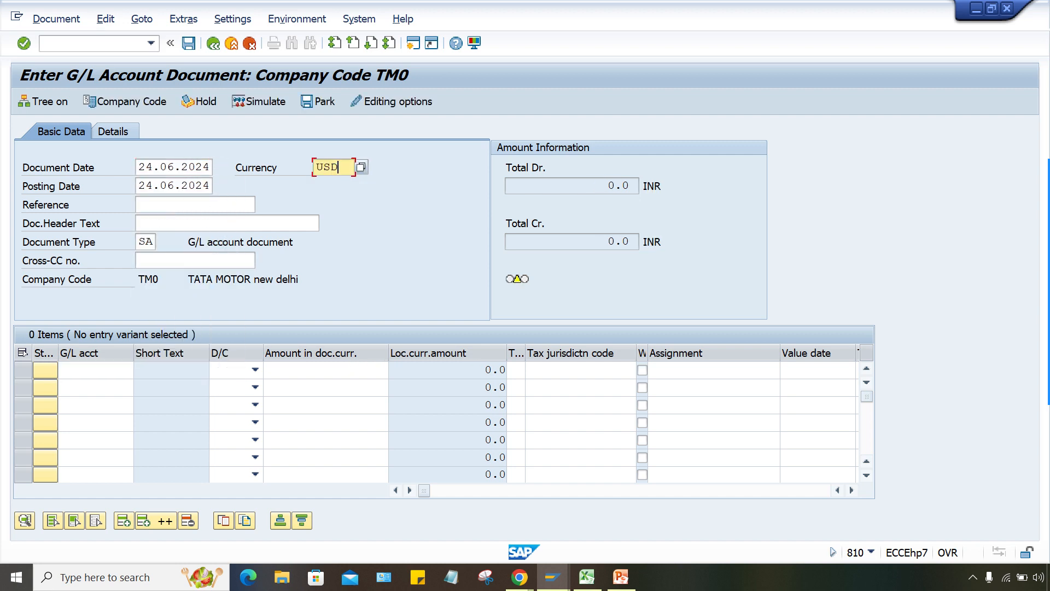
click(95, 369)
key(space)
key(Down)
key(Return)
key(Tab)
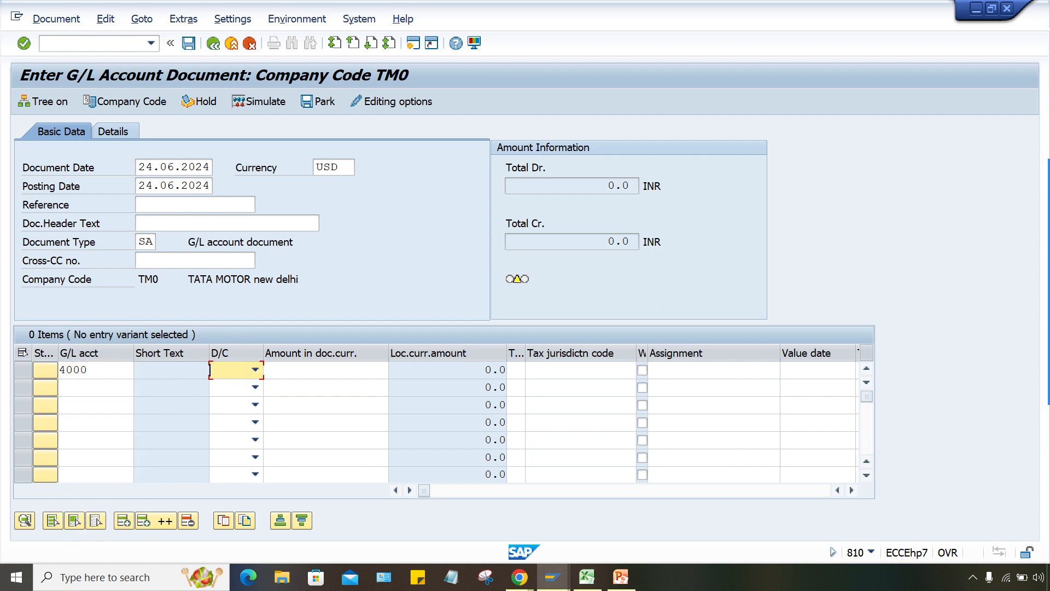
Make the account 4000 line a debit of 1 USD, validate it and check its local currency amount
key(F4)
key(Down)
key(Return)
key(Tab)
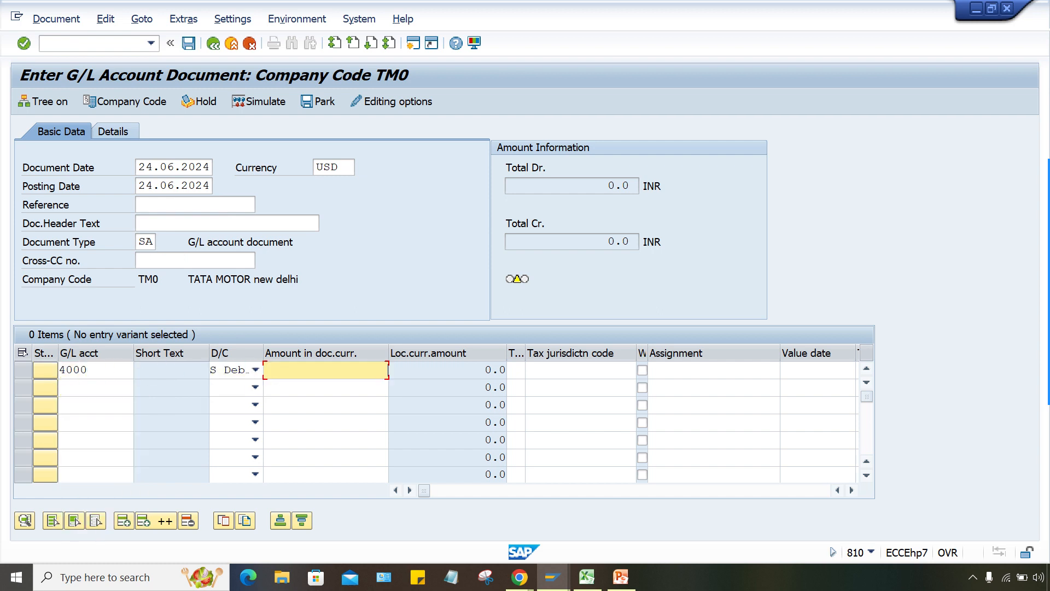
text(1)
key(Tab)
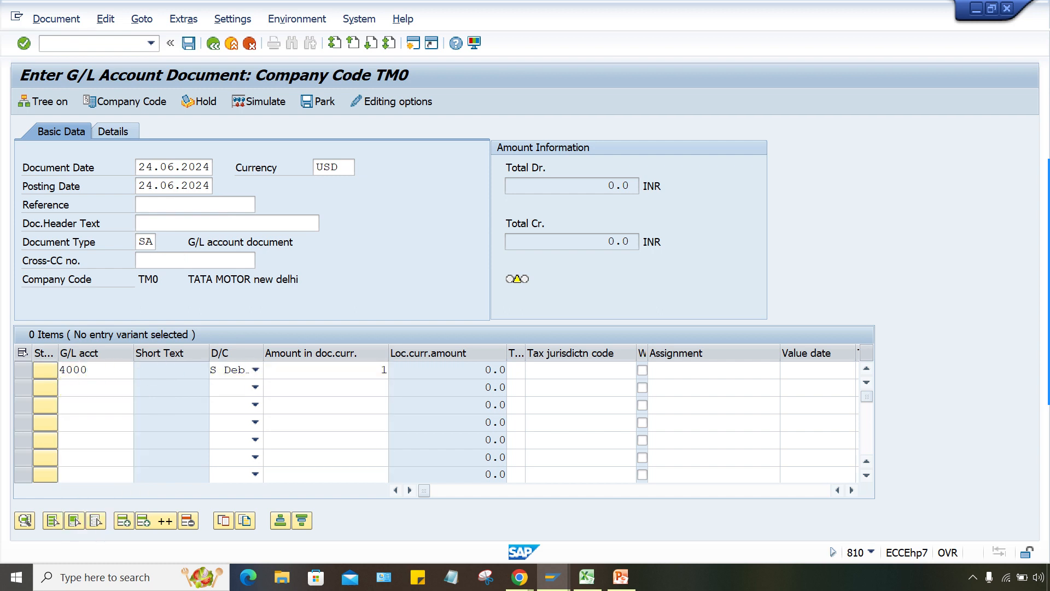
key(Return)
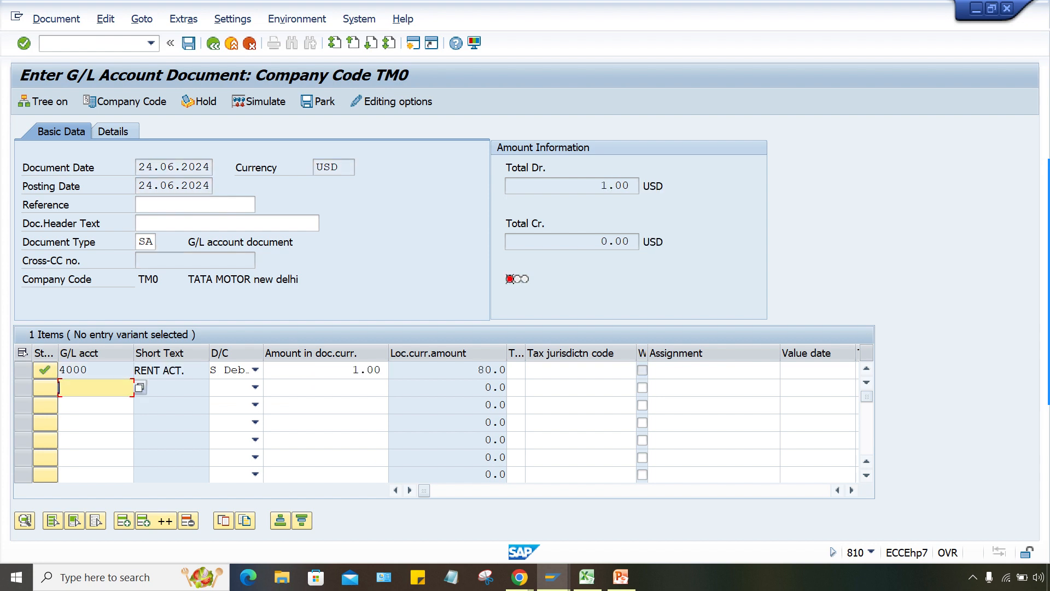
drag(477, 371, 506, 370)
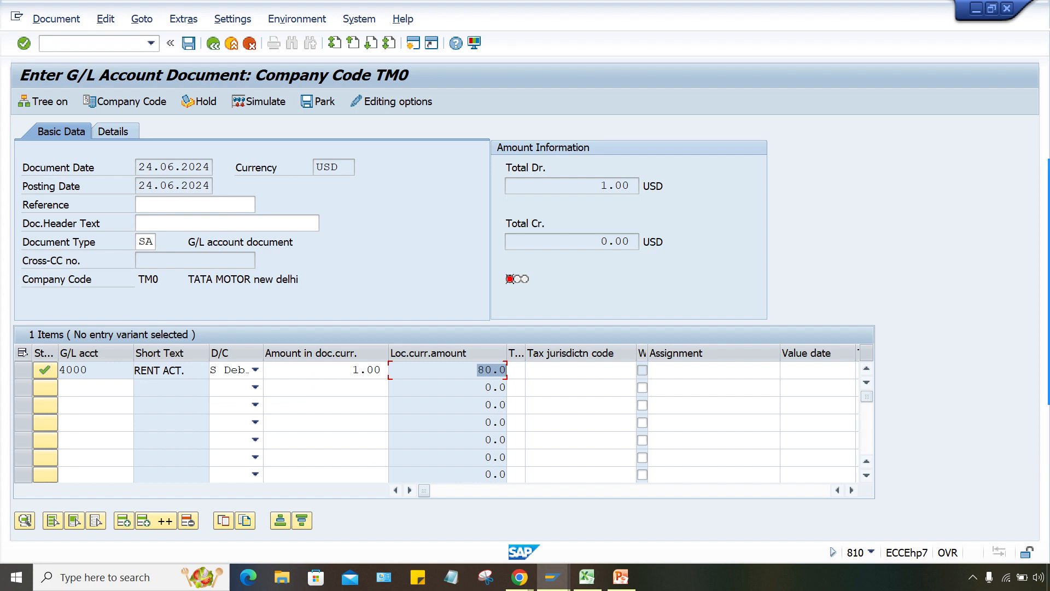
Switch to the Google Meet call in Chrome and look through the list of participants
click(519, 576)
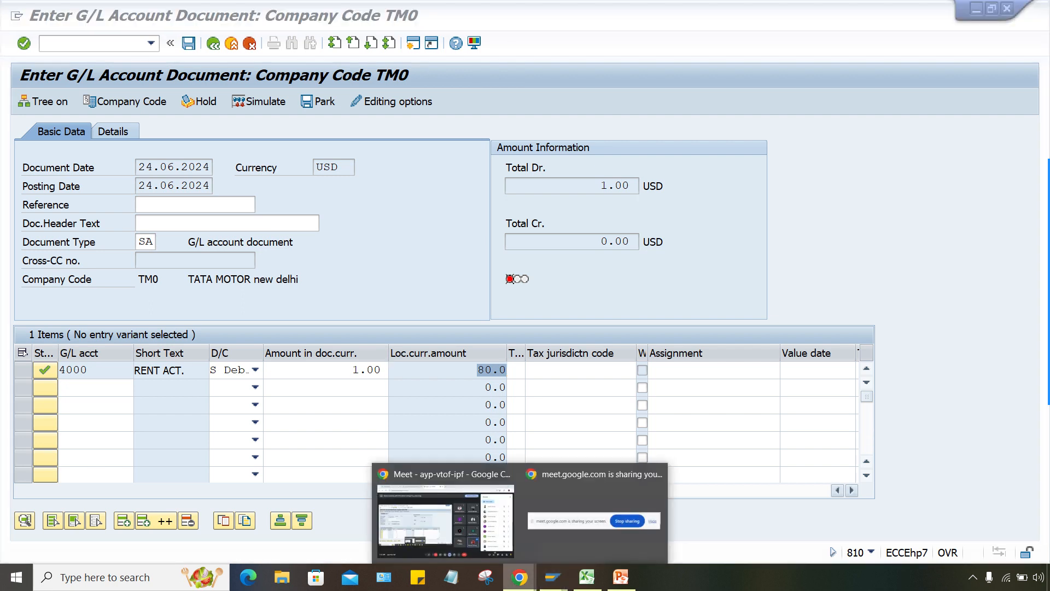
click(445, 519)
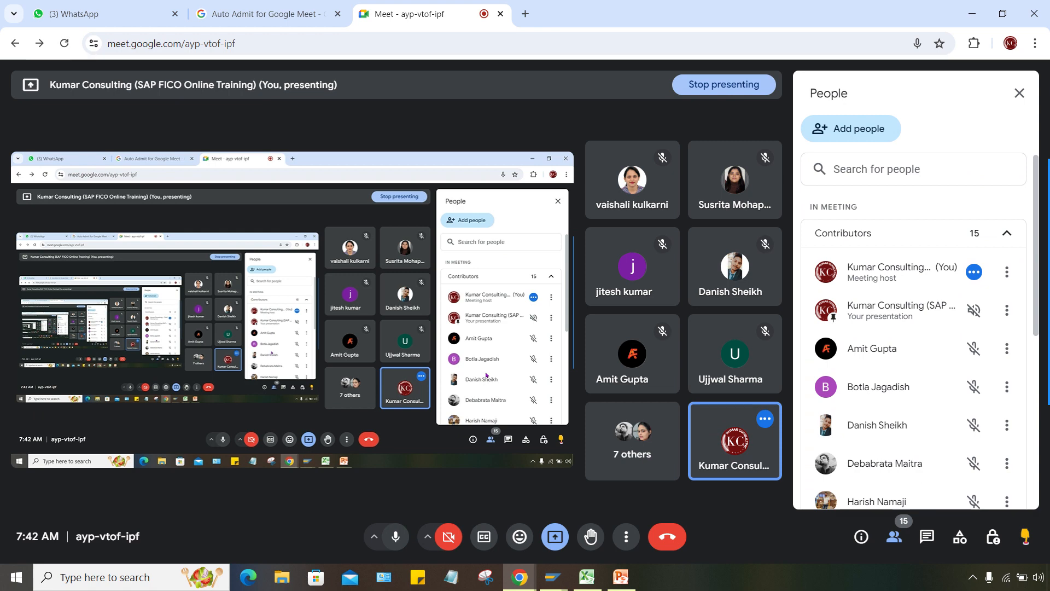
scroll(886, 417, down, 5)
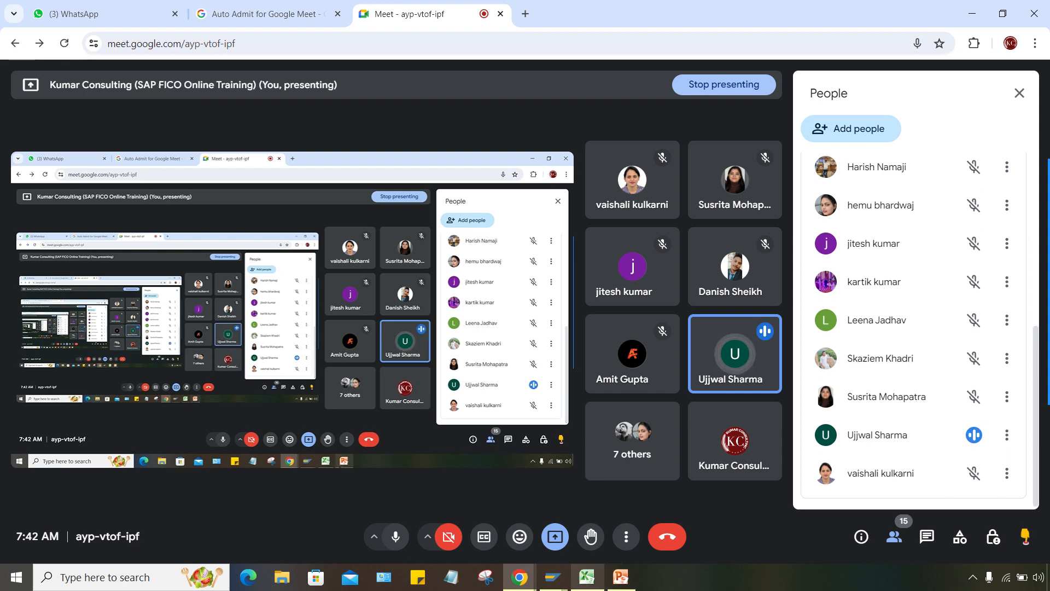
Switch to the Excel workbook and compare exchange rate types B and M in the Exch rt. Typ. column
click(587, 577)
click(636, 482)
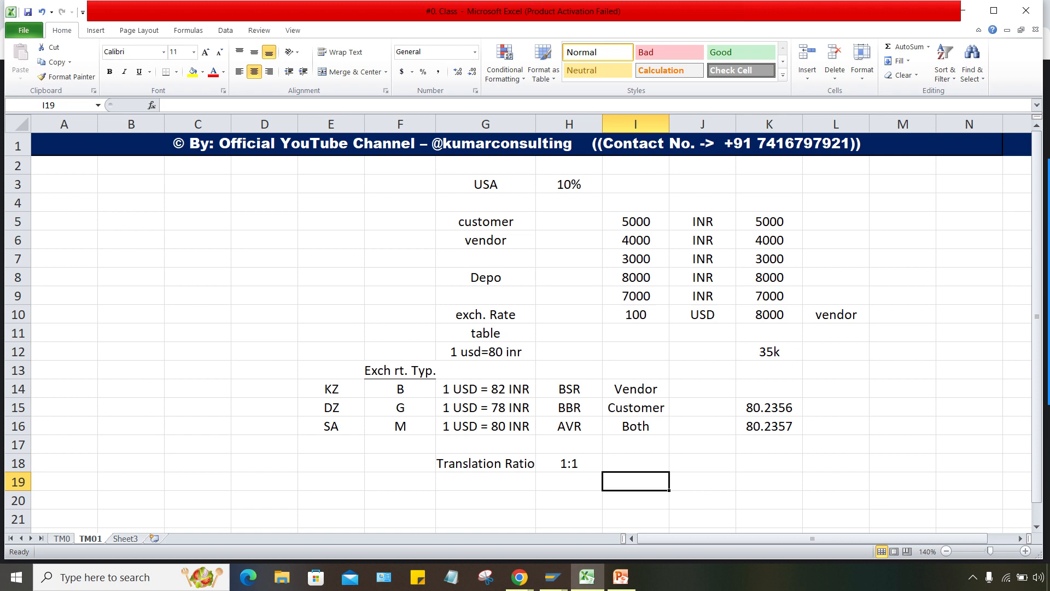
drag(400, 389, 400, 426)
click(400, 388)
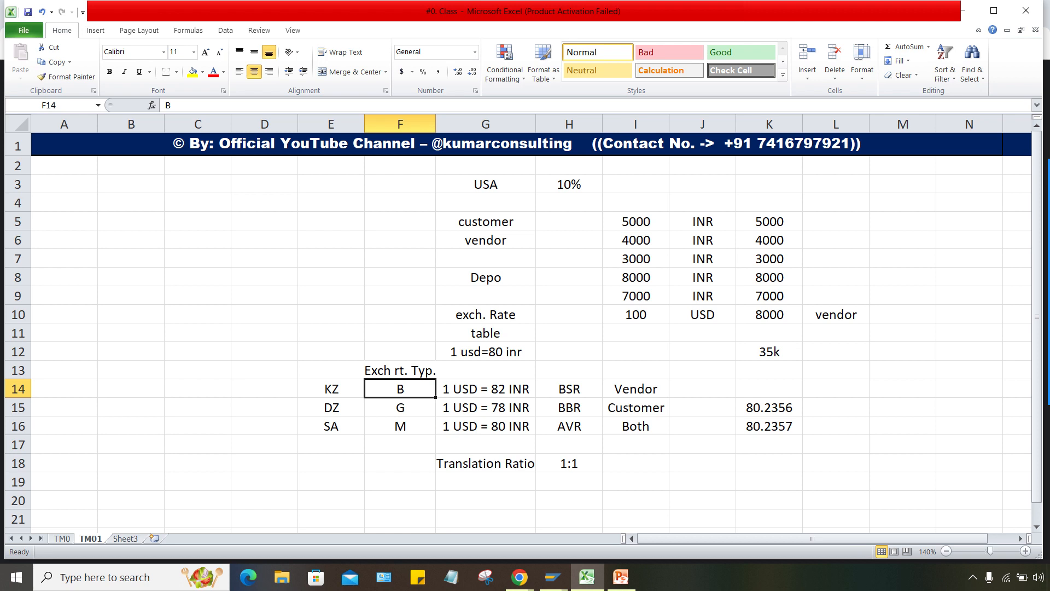
drag(400, 426, 332, 426)
click(400, 426)
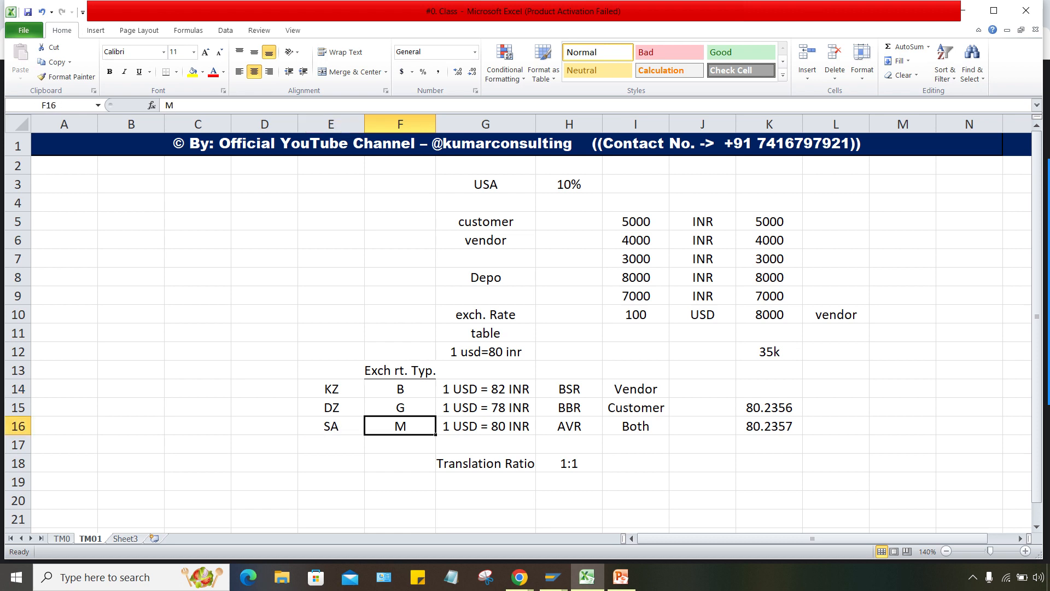
Review document type SA against rate type M, and compare its USD to INR rate with the vendor row's rate
click(331, 426)
click(400, 426)
click(331, 426)
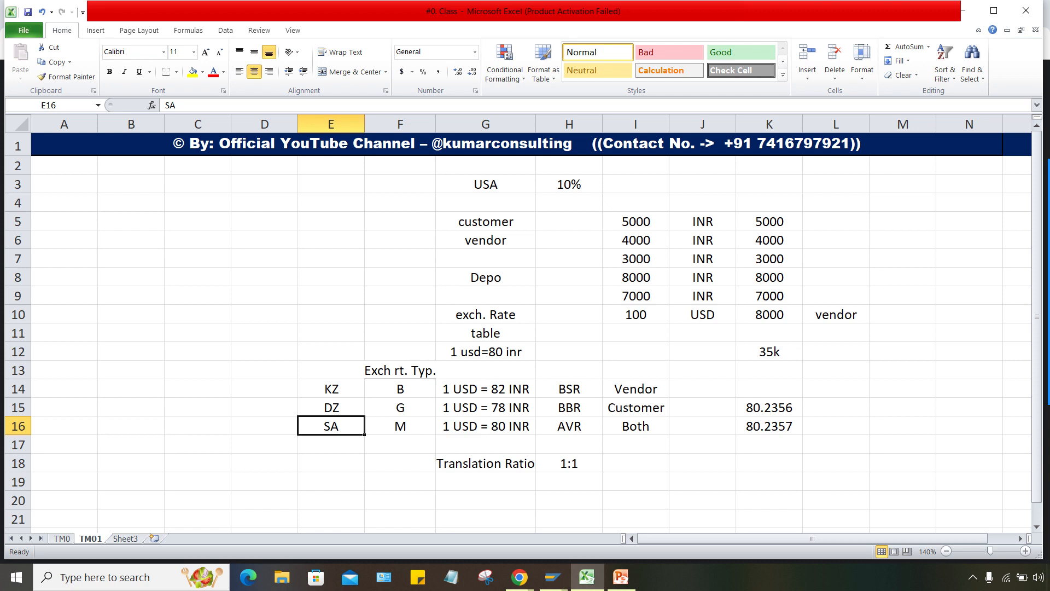
click(400, 426)
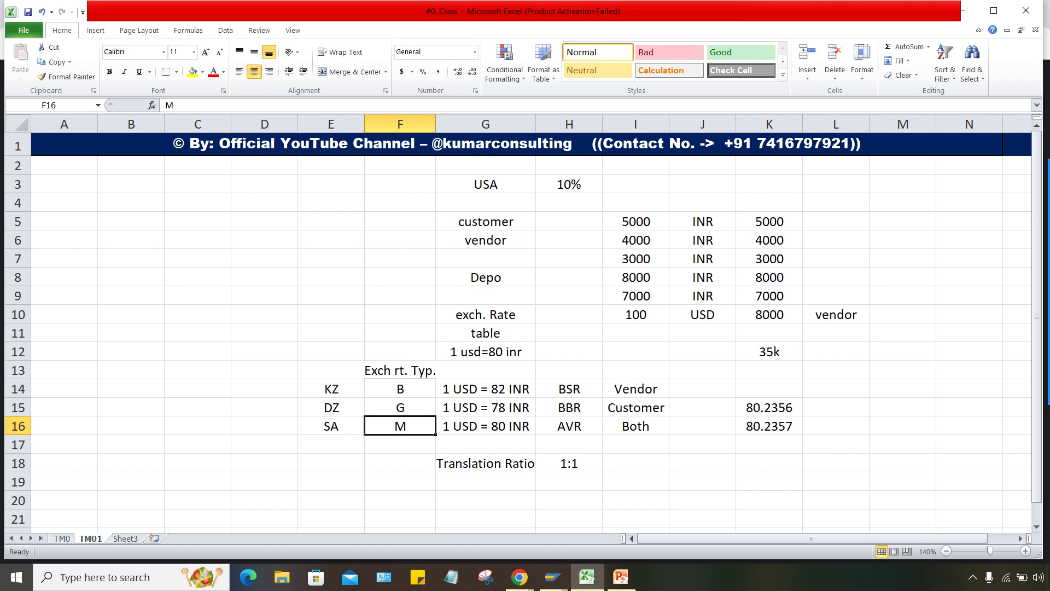
click(486, 426)
click(486, 389)
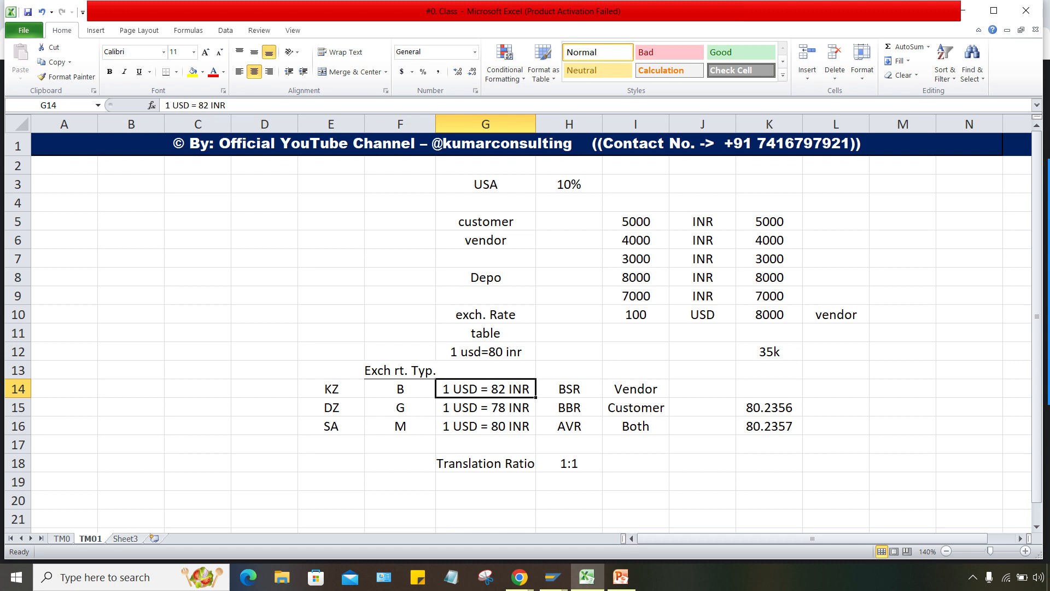
click(702, 389)
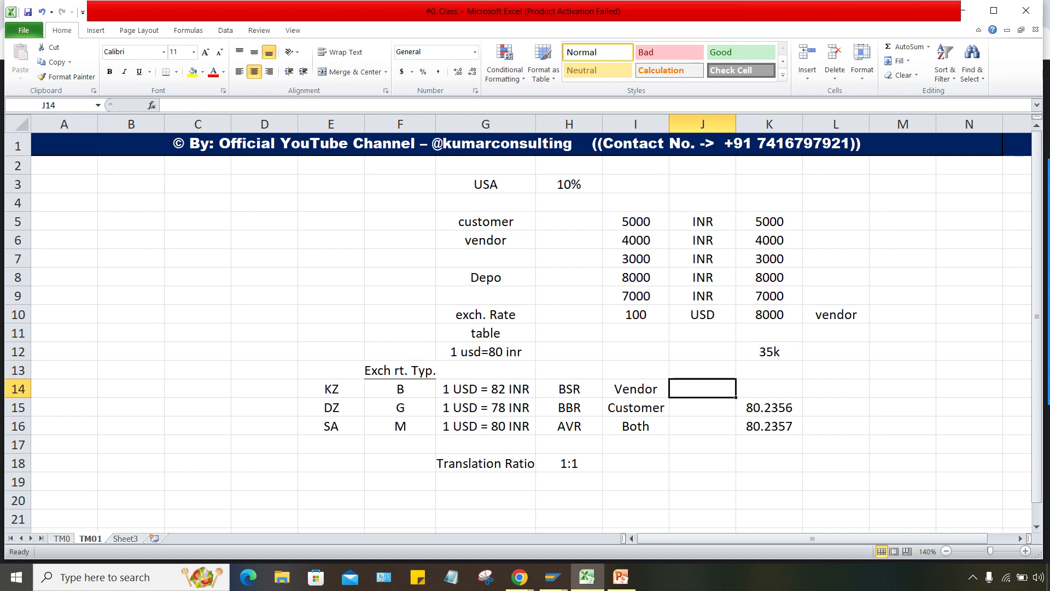
Switch to the SAP currency exchange rates table and select the direct quotation of the type B rate dated 24.06.2024
click(621, 576)
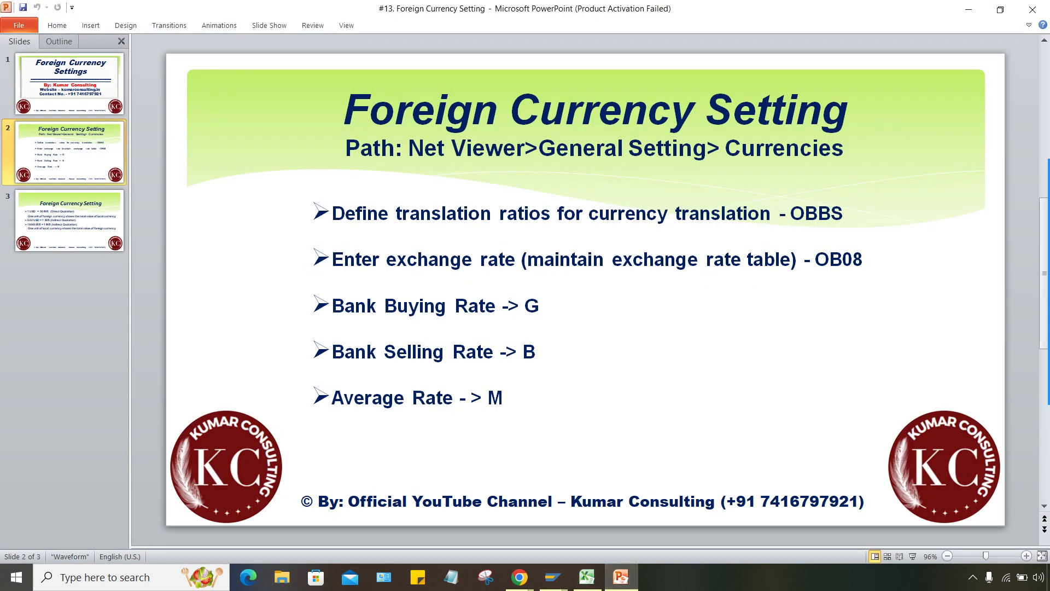
mouse_move(553, 576)
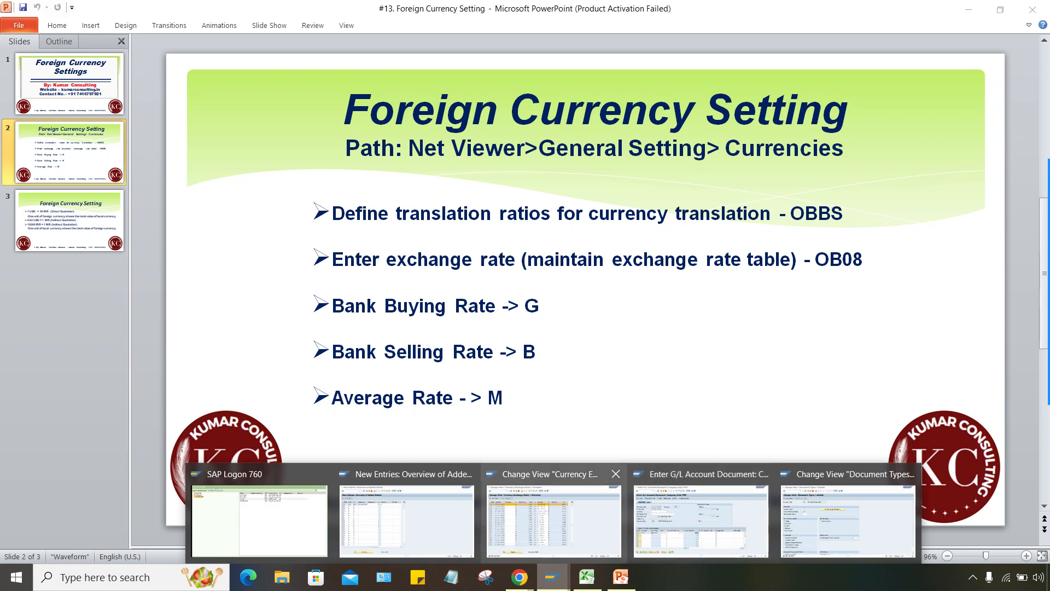
click(553, 519)
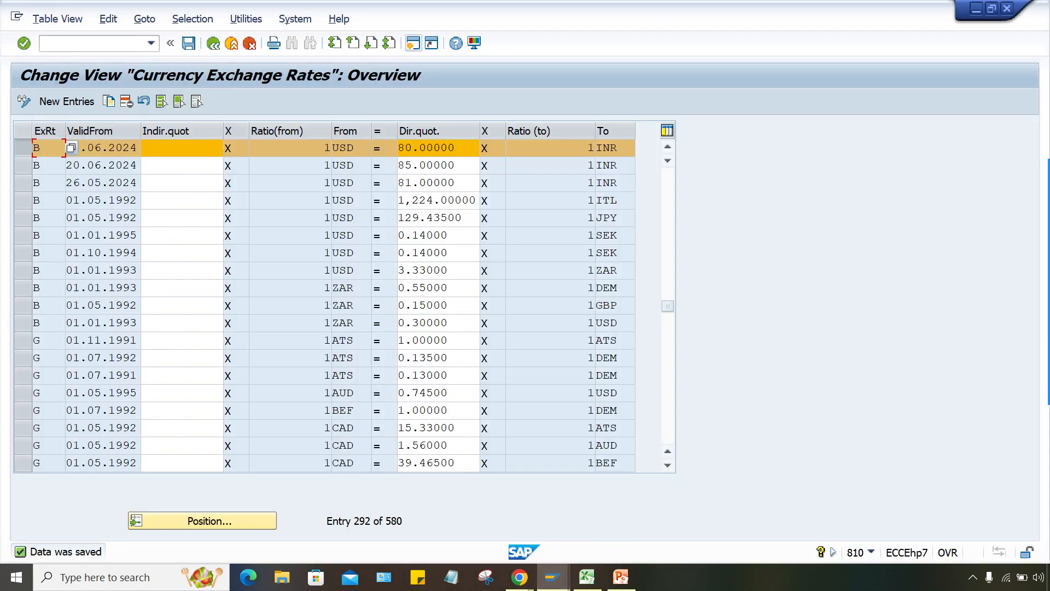
click(448, 148)
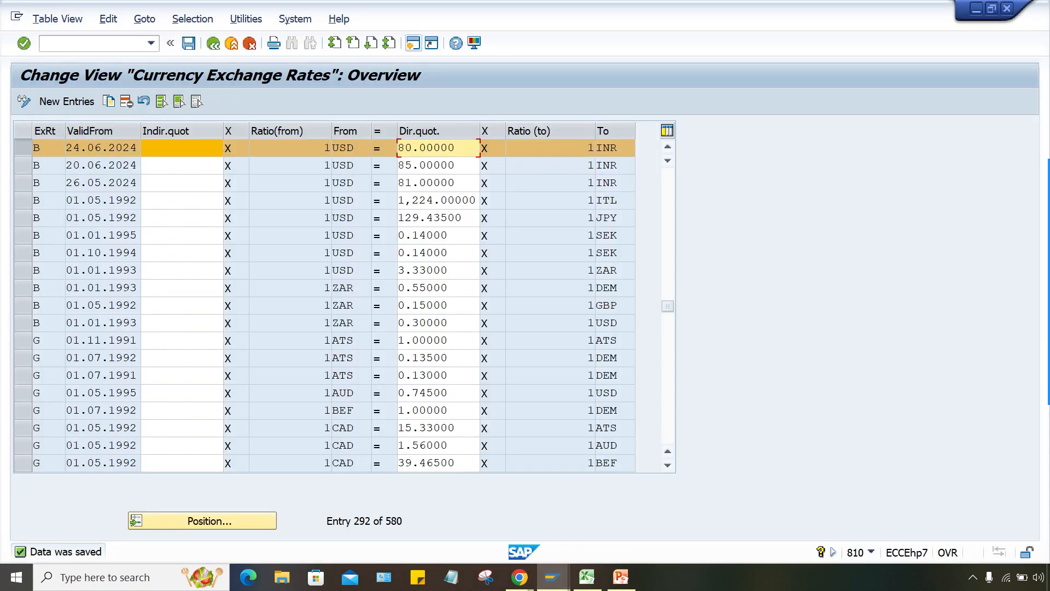